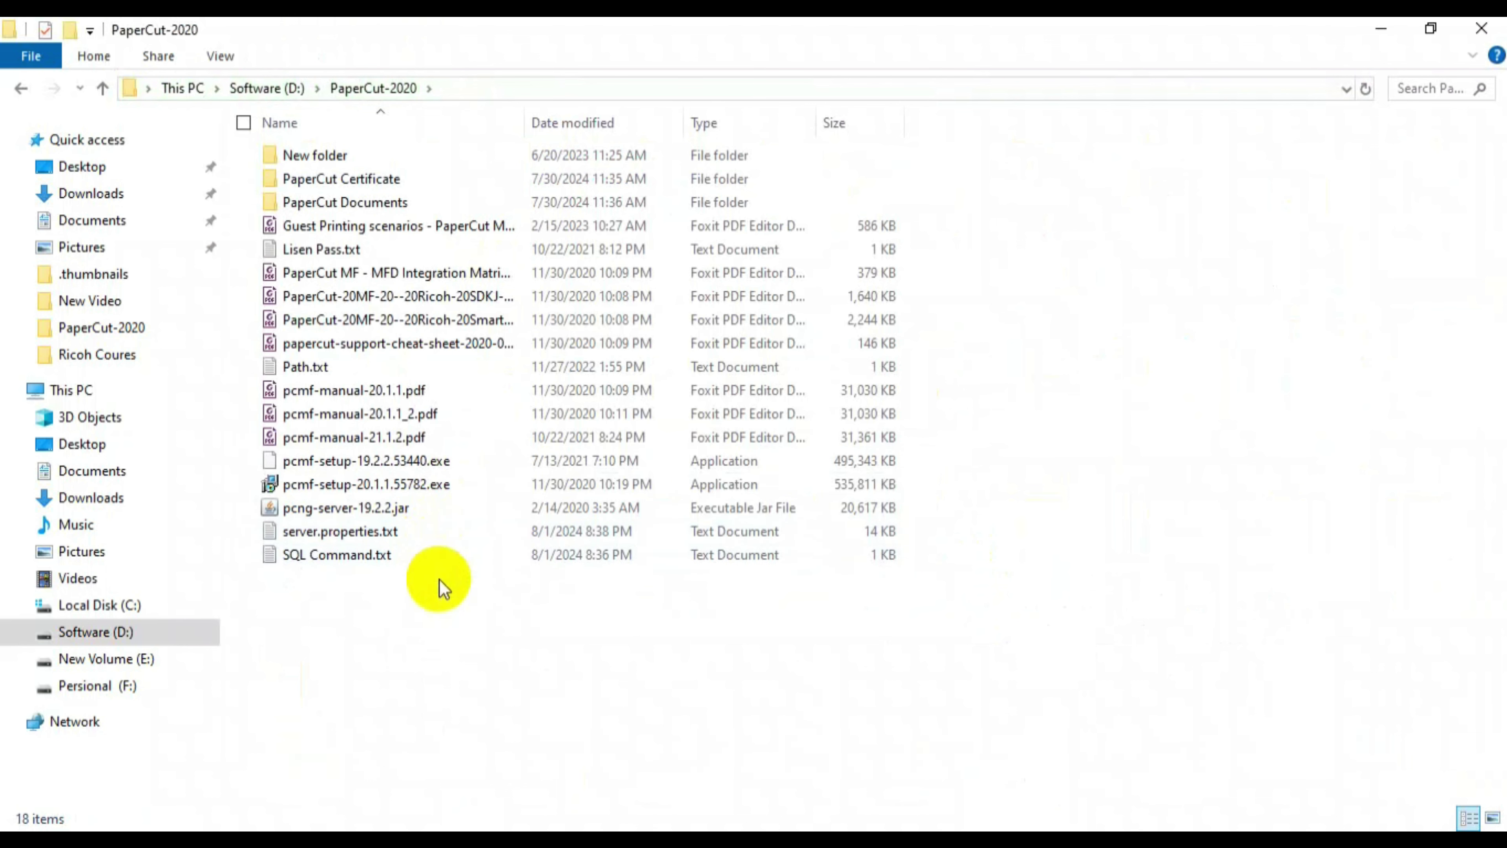
- Run pcmf-setup-20.1.1.55782.exe from the D:\PaperCut-2020 folder
click(387, 485)
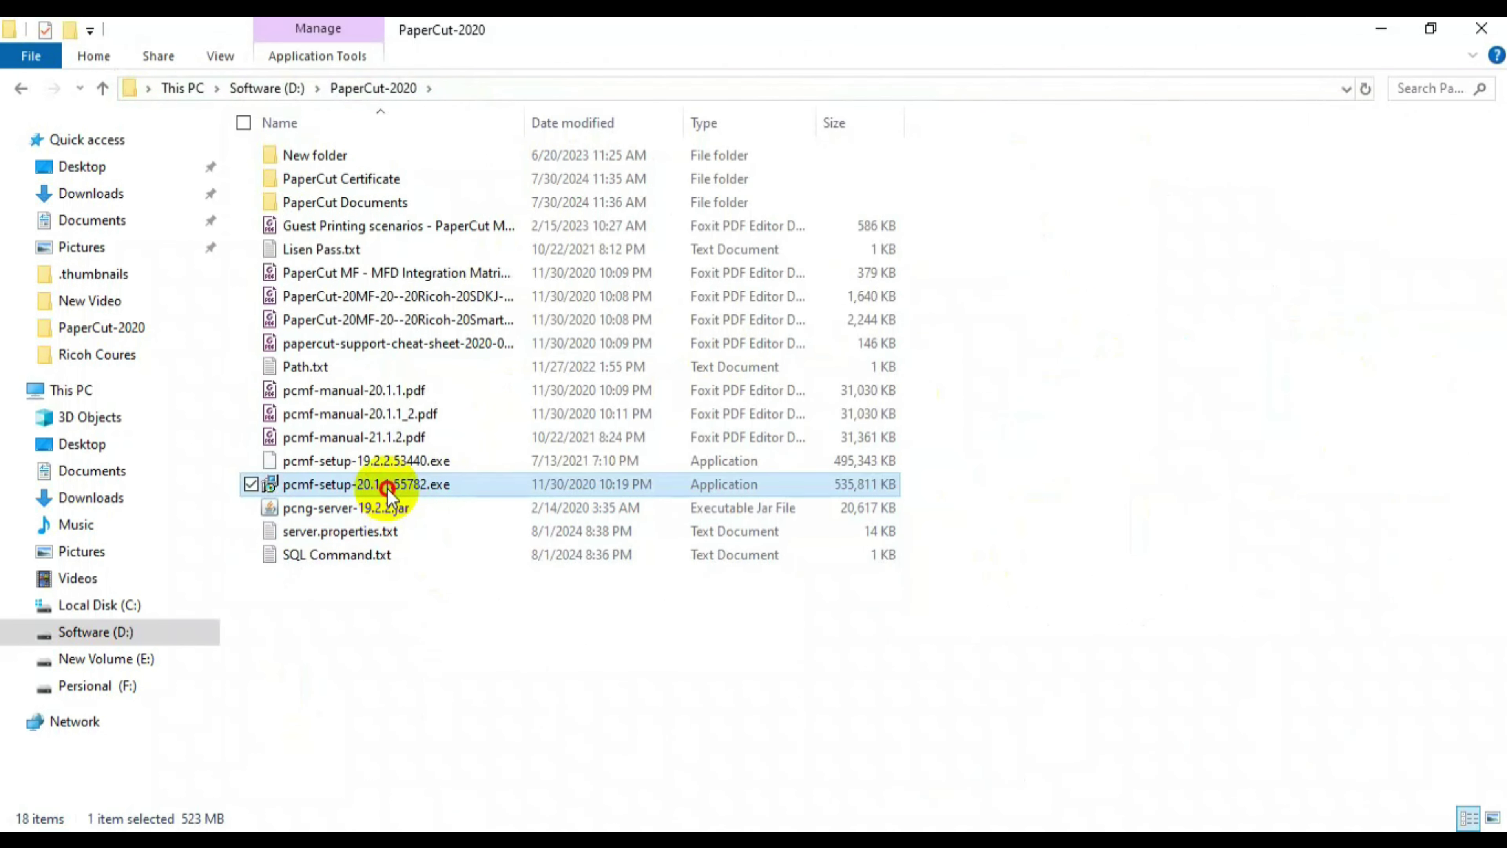
mouse_move(384, 484)
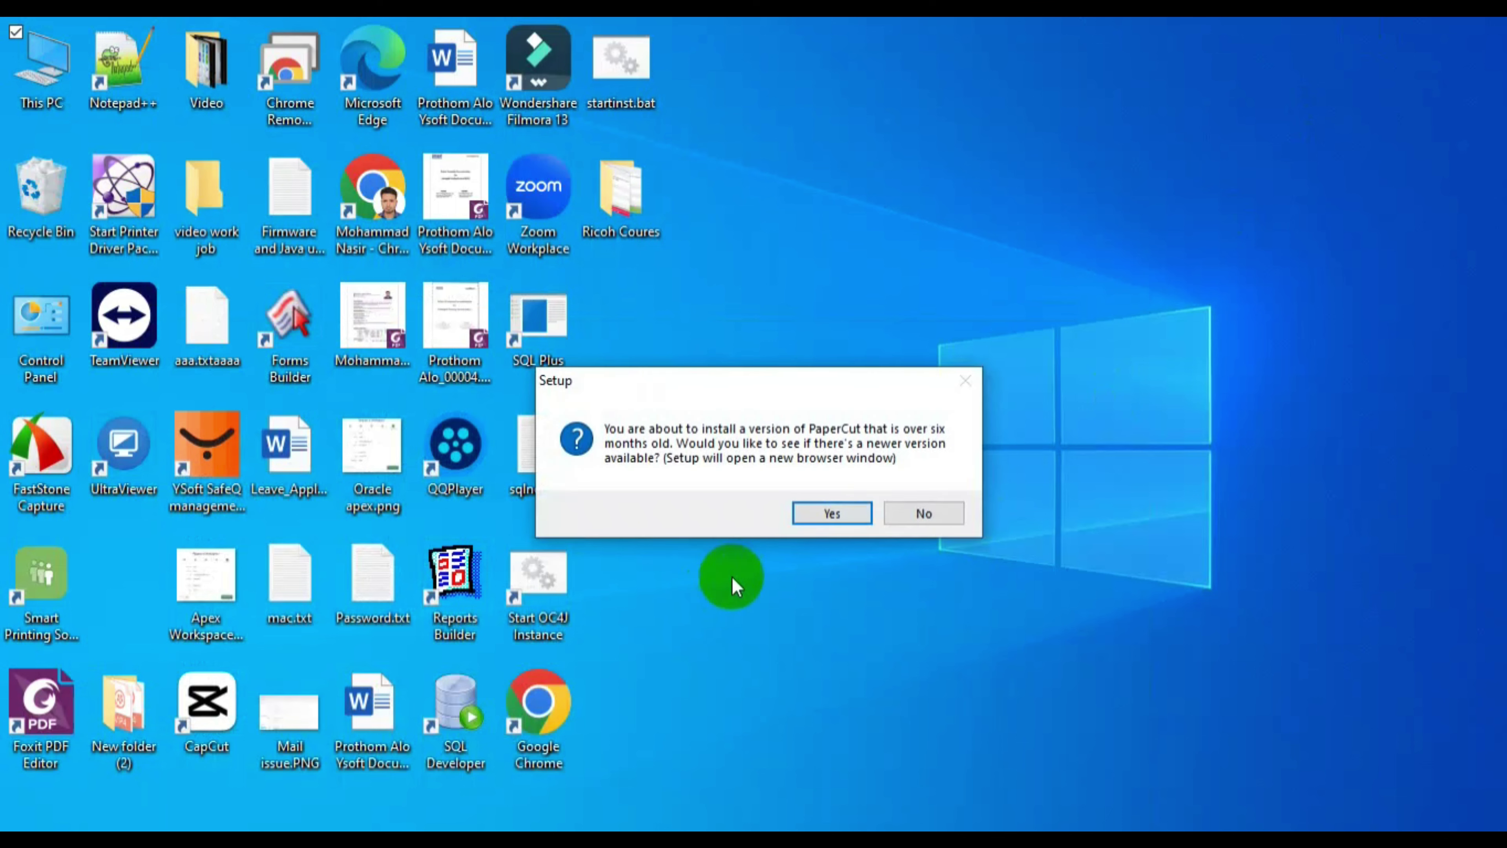
- Decline the update check, accept the license and keep the default install location
click(893, 516)
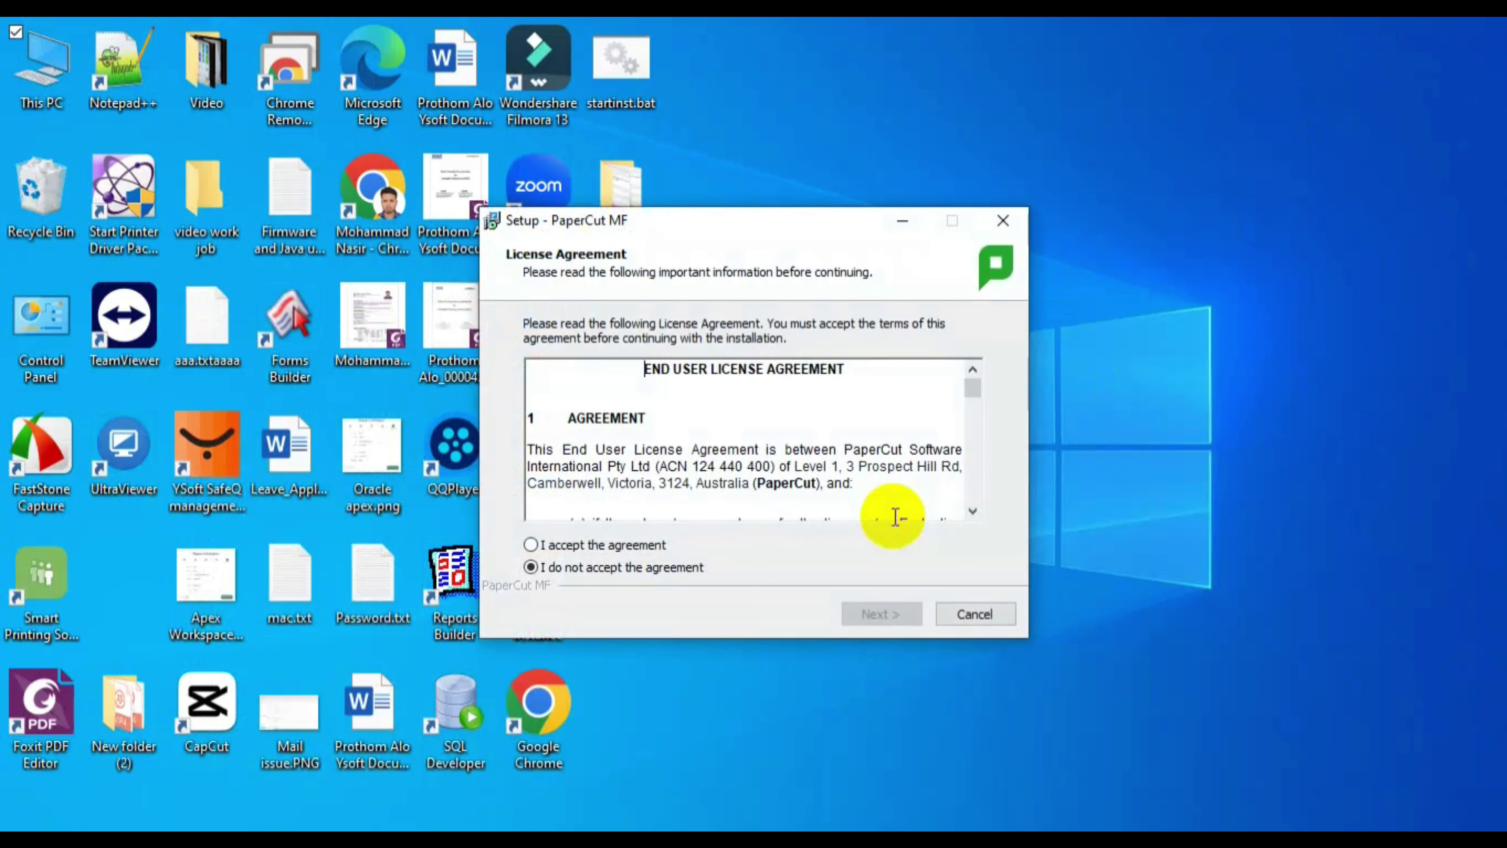
click(617, 547)
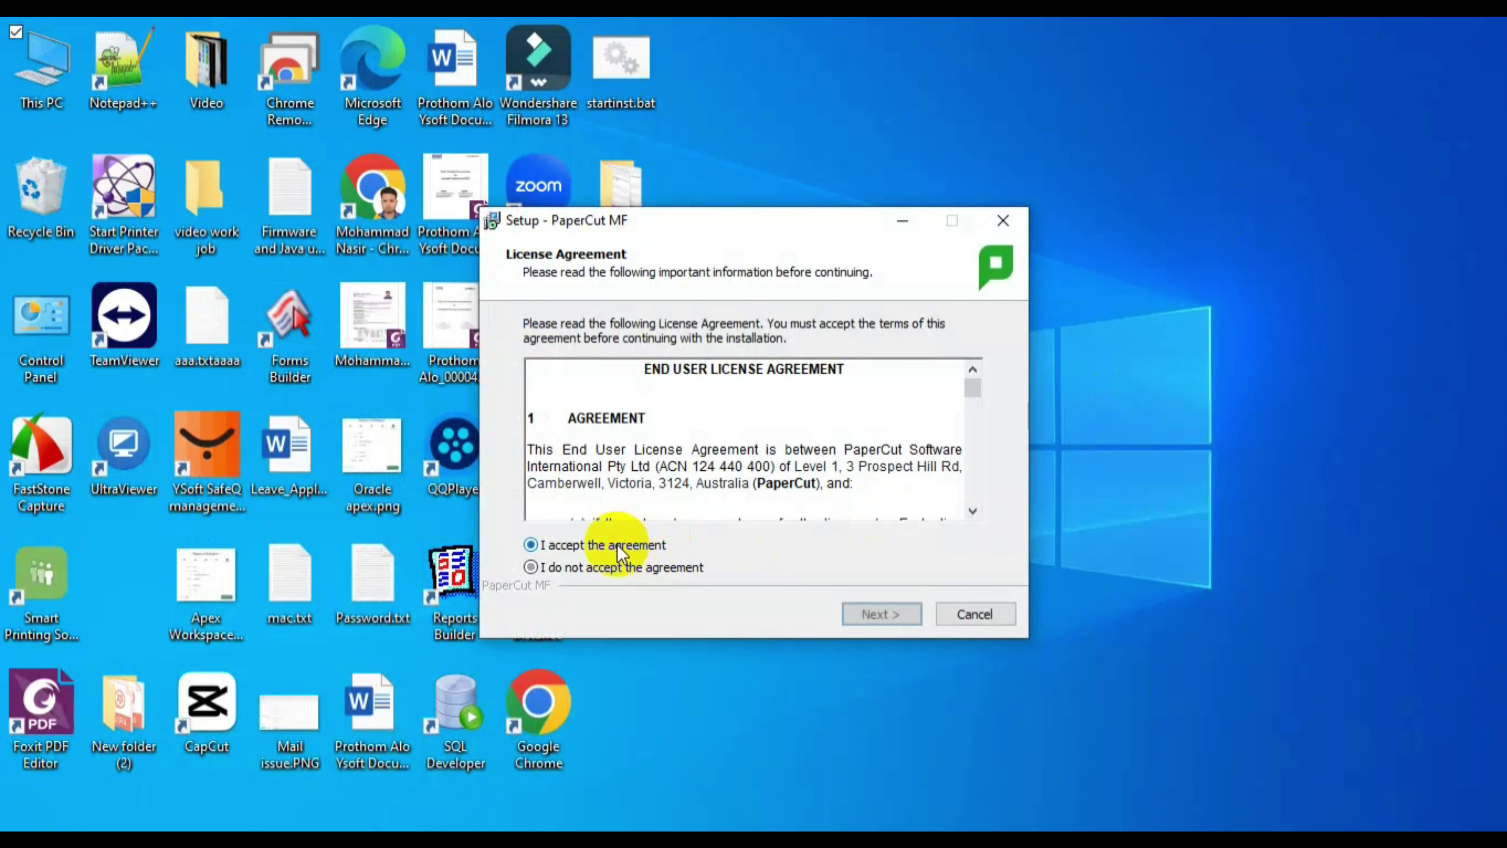
click(879, 615)
click(879, 615)
click(875, 615)
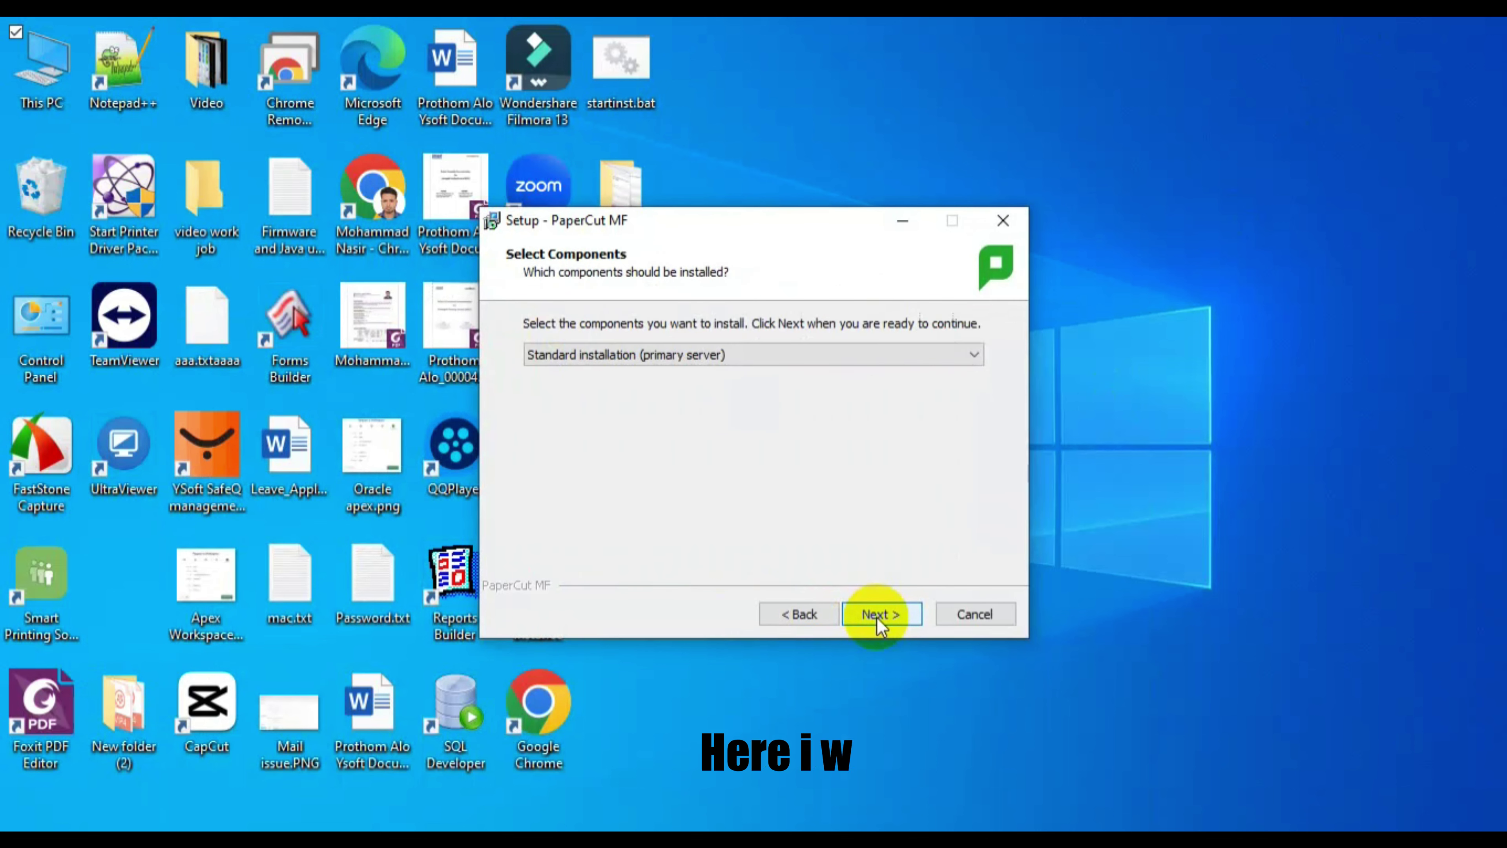
- Install as a Standard primary server with the desktop shortcut kept
click(883, 358)
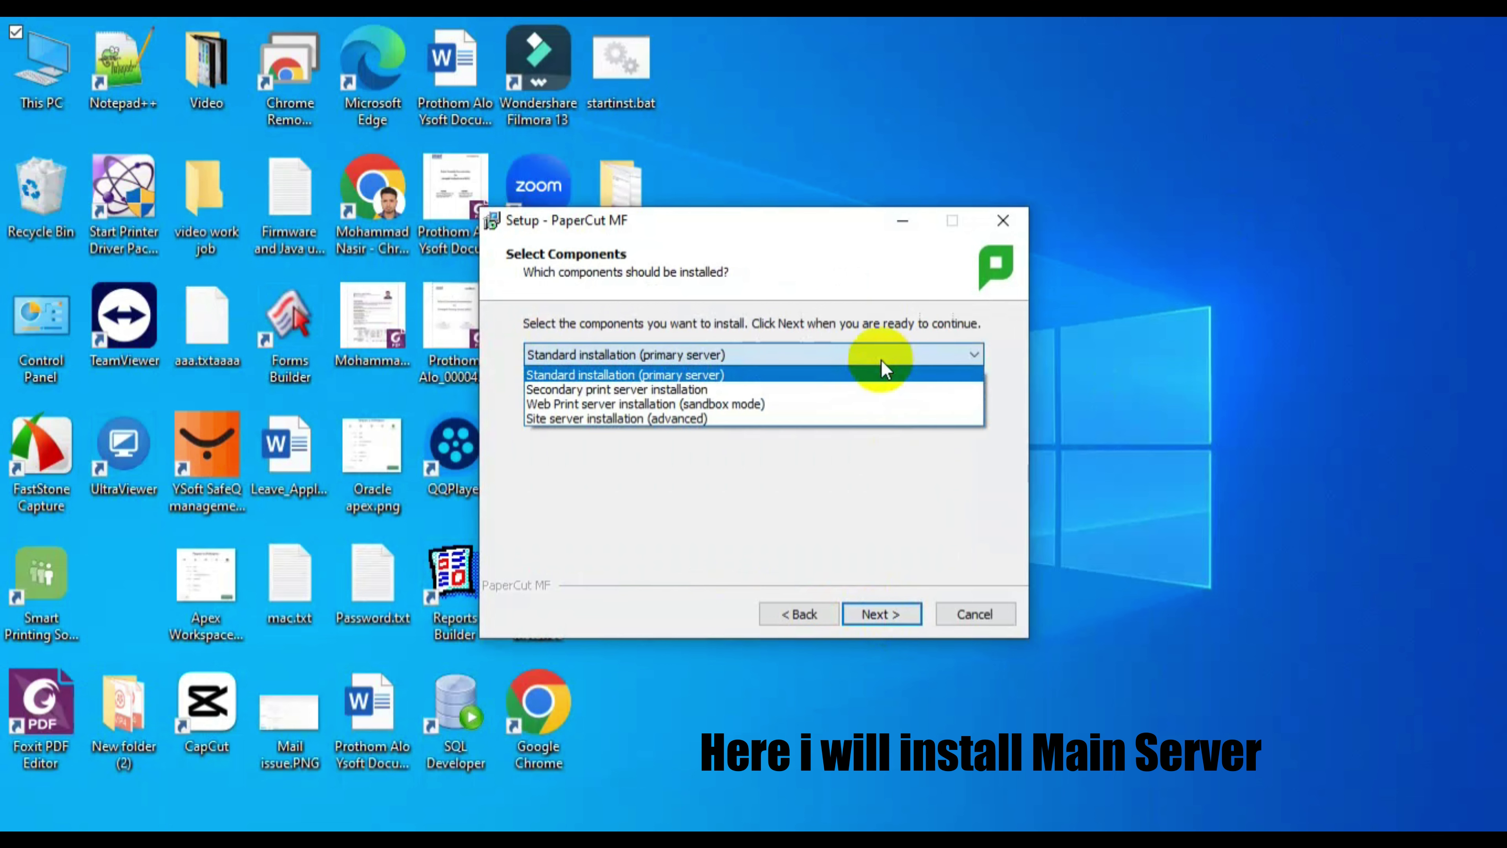
click(882, 372)
click(884, 618)
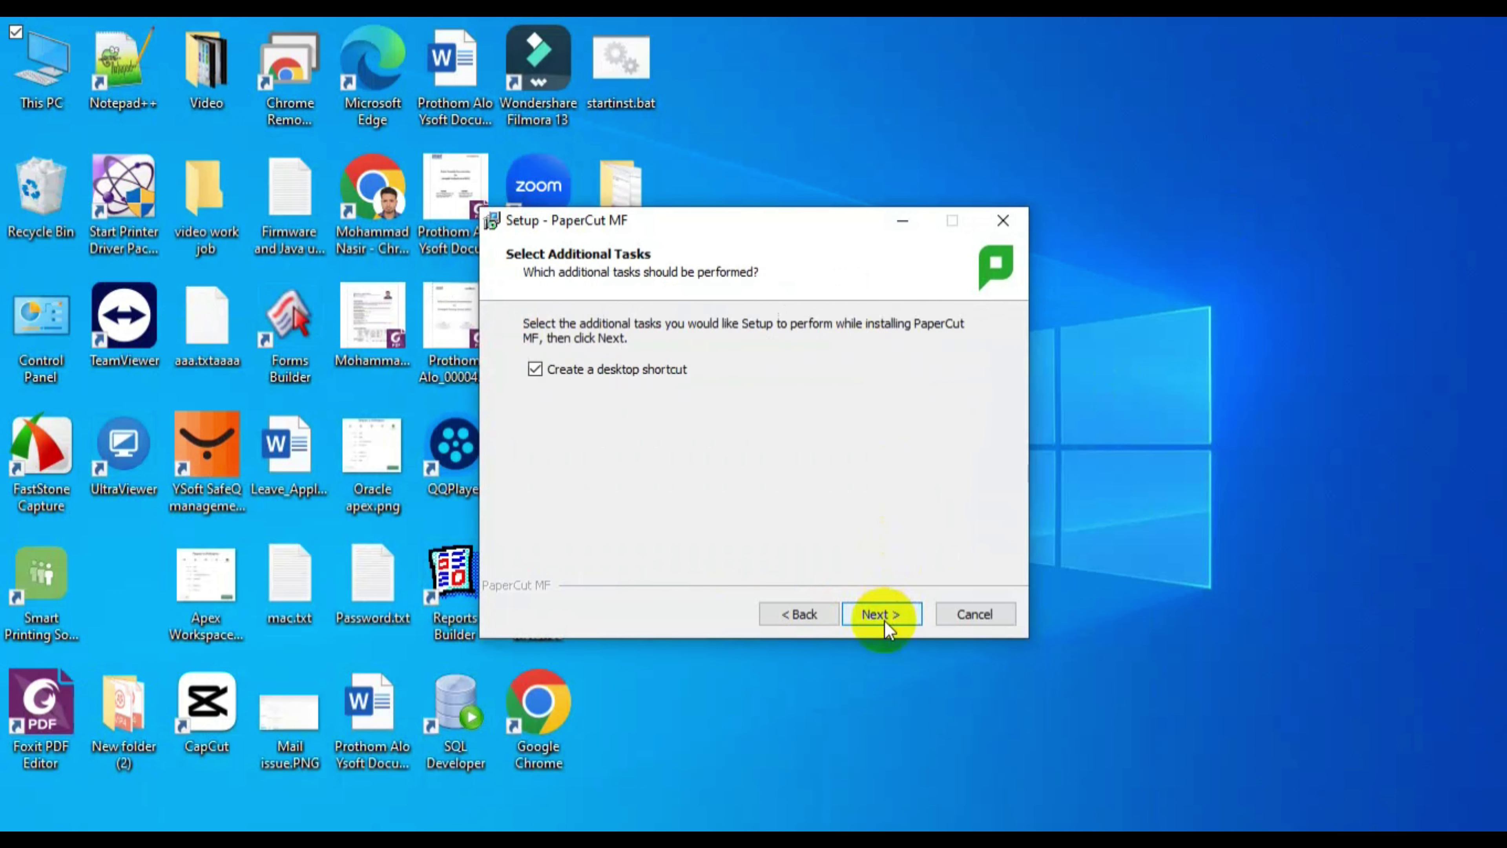
click(884, 617)
click(884, 617)
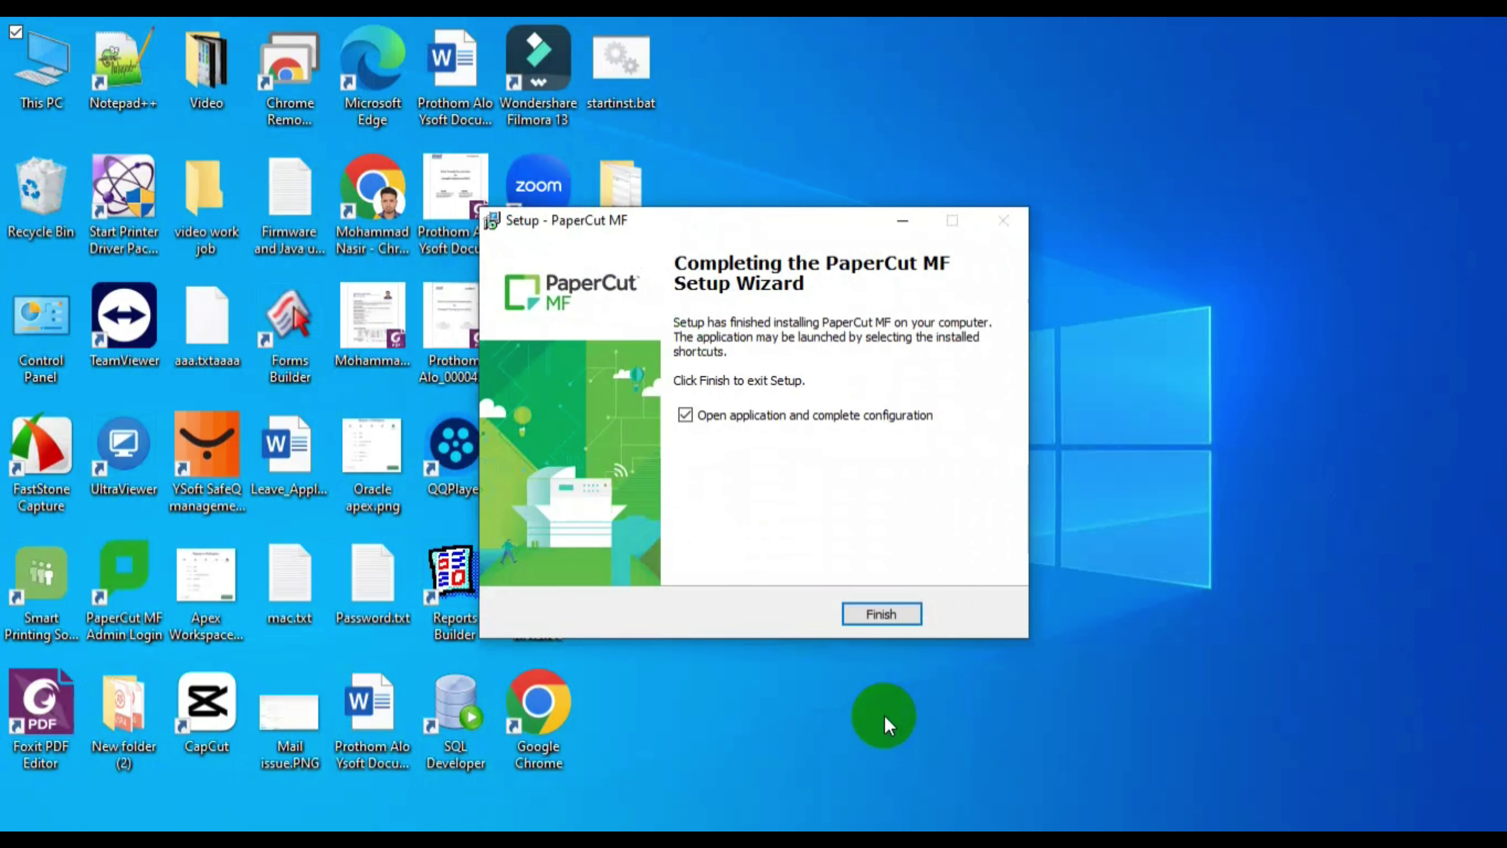
- Finish setup and create the admin account with the password entered twice
click(889, 617)
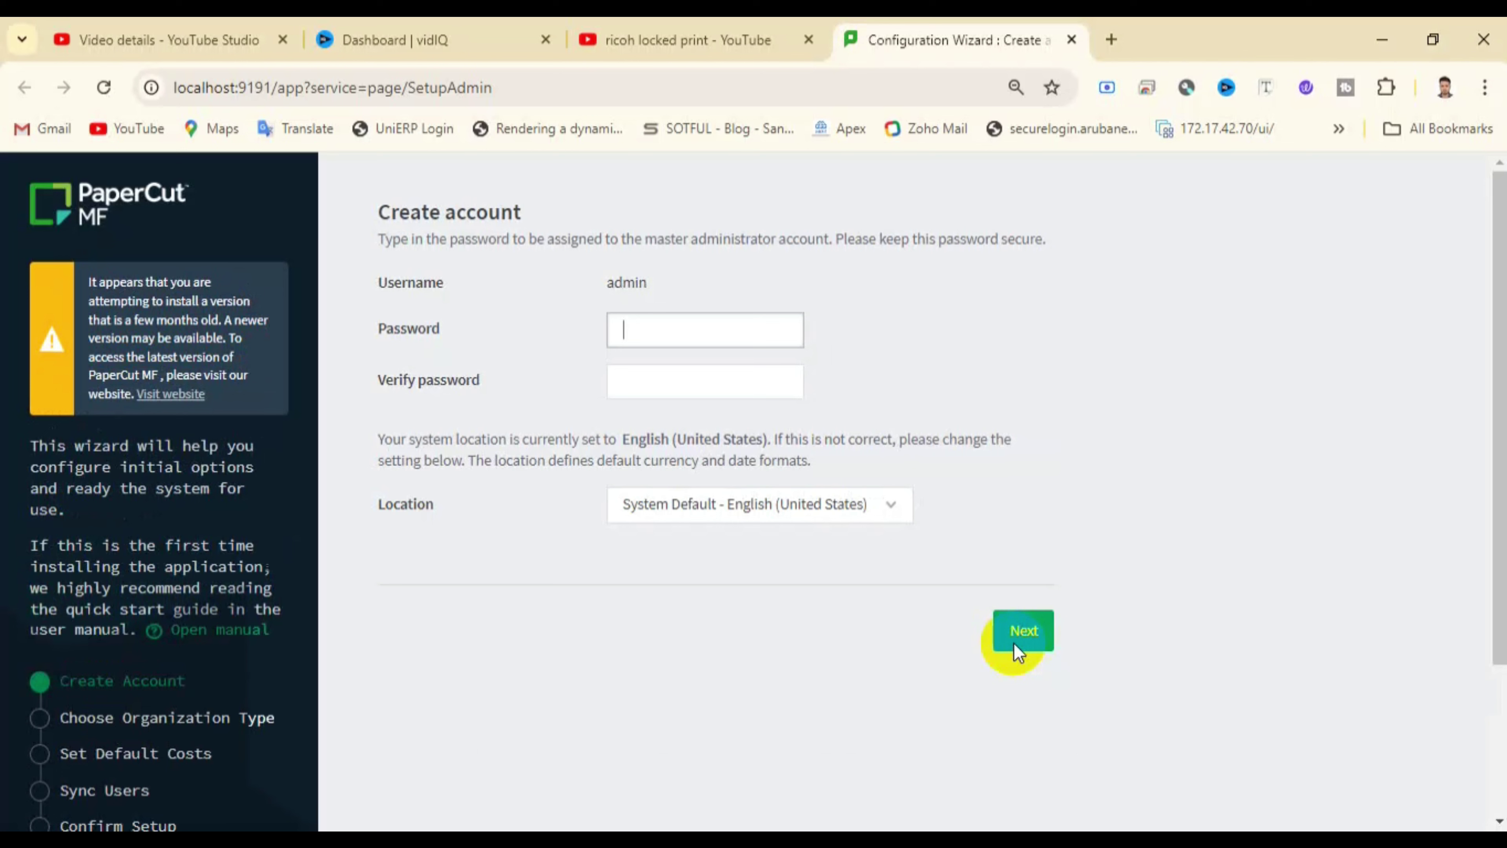
text(admin@123)
key(Tab)
text(admin@123)
click(1046, 636)
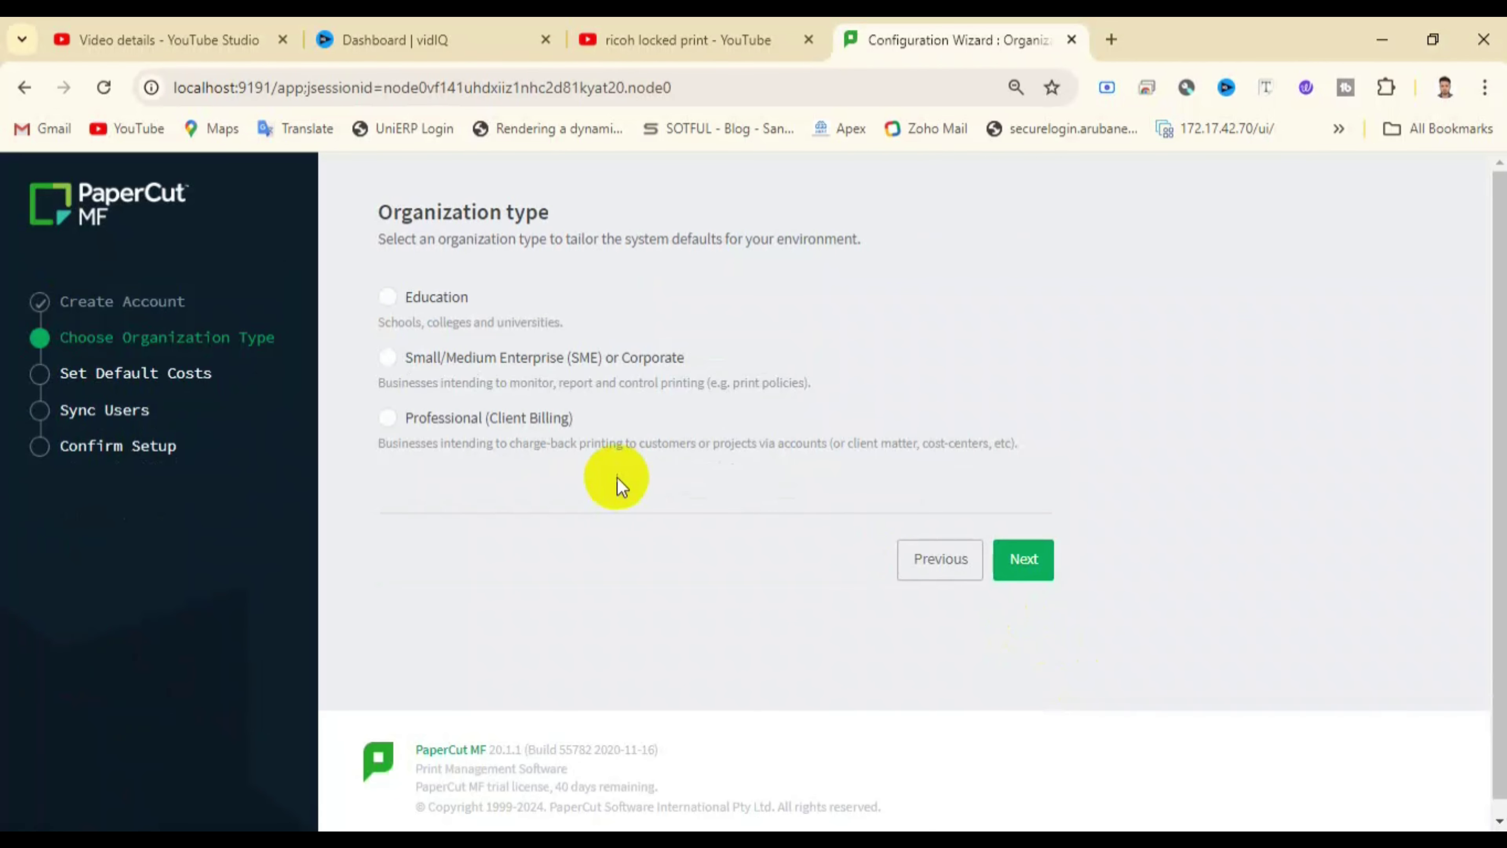
- Choose SME/Corporate, keep default page costs, import all Windows users and confirm
click(393, 358)
click(1033, 561)
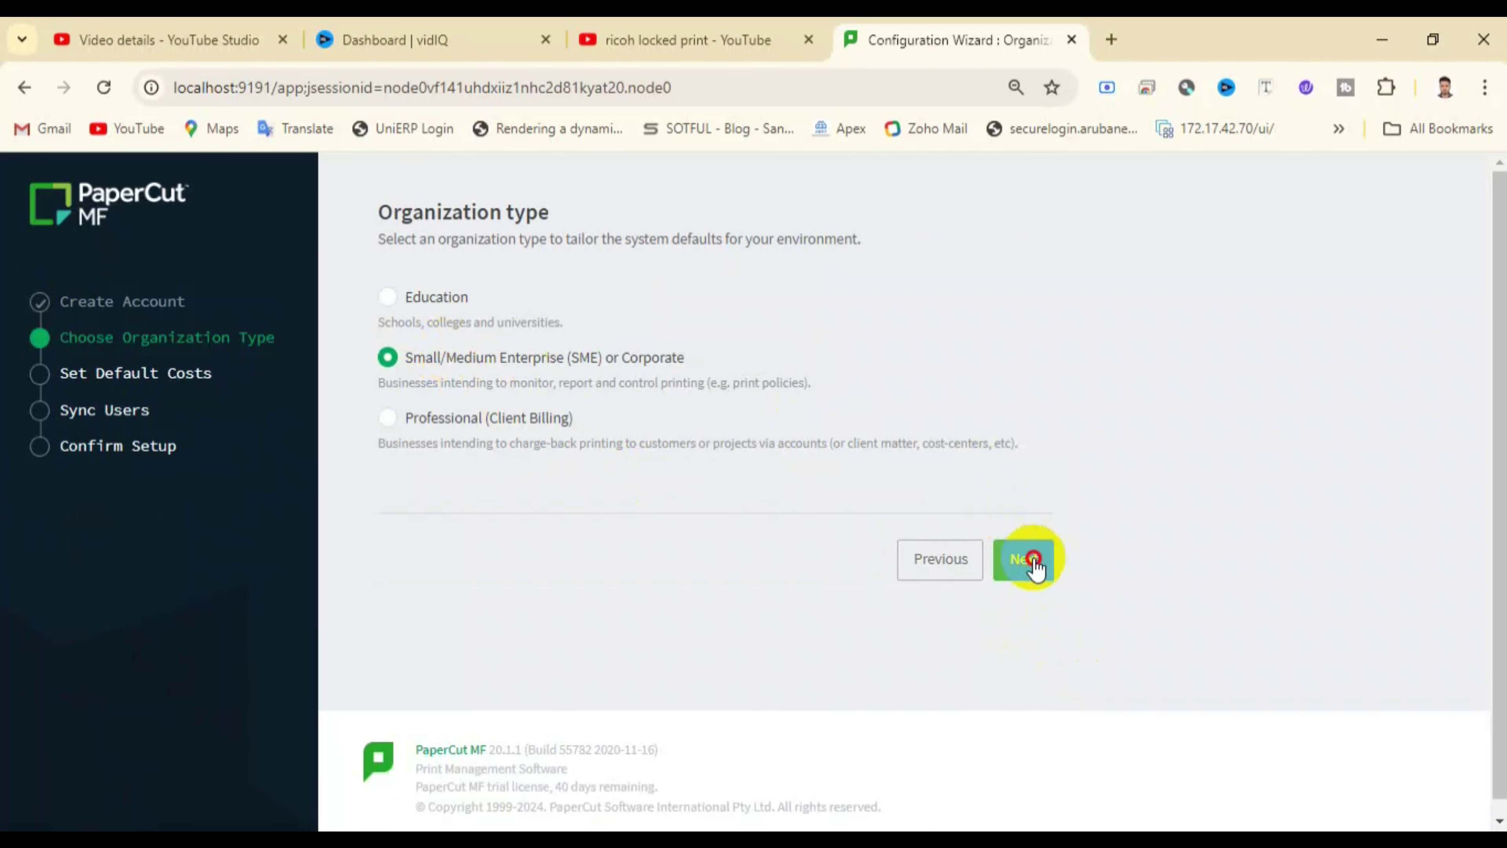
click(1028, 528)
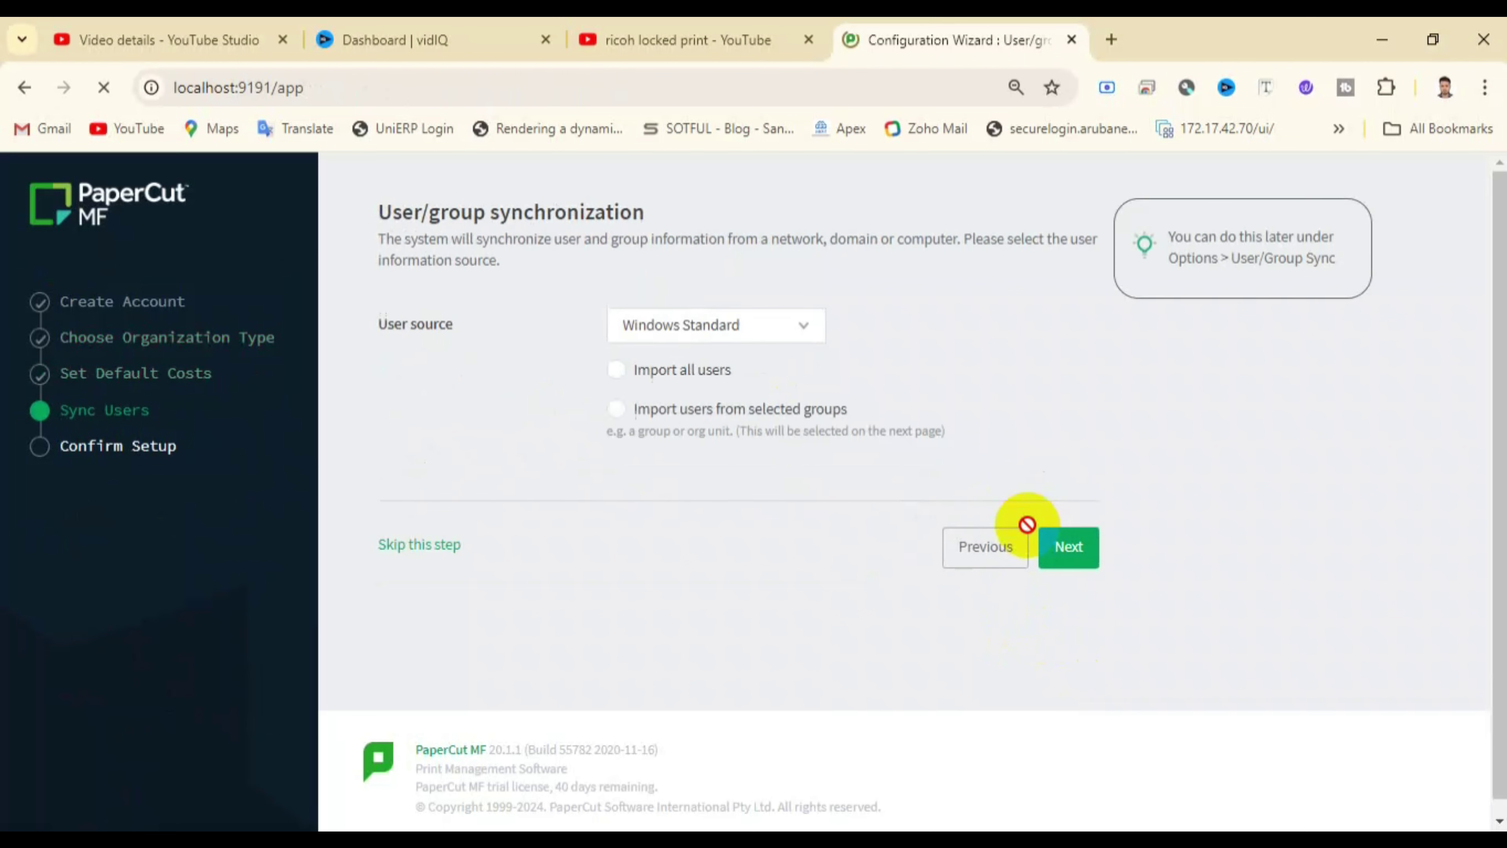
click(667, 371)
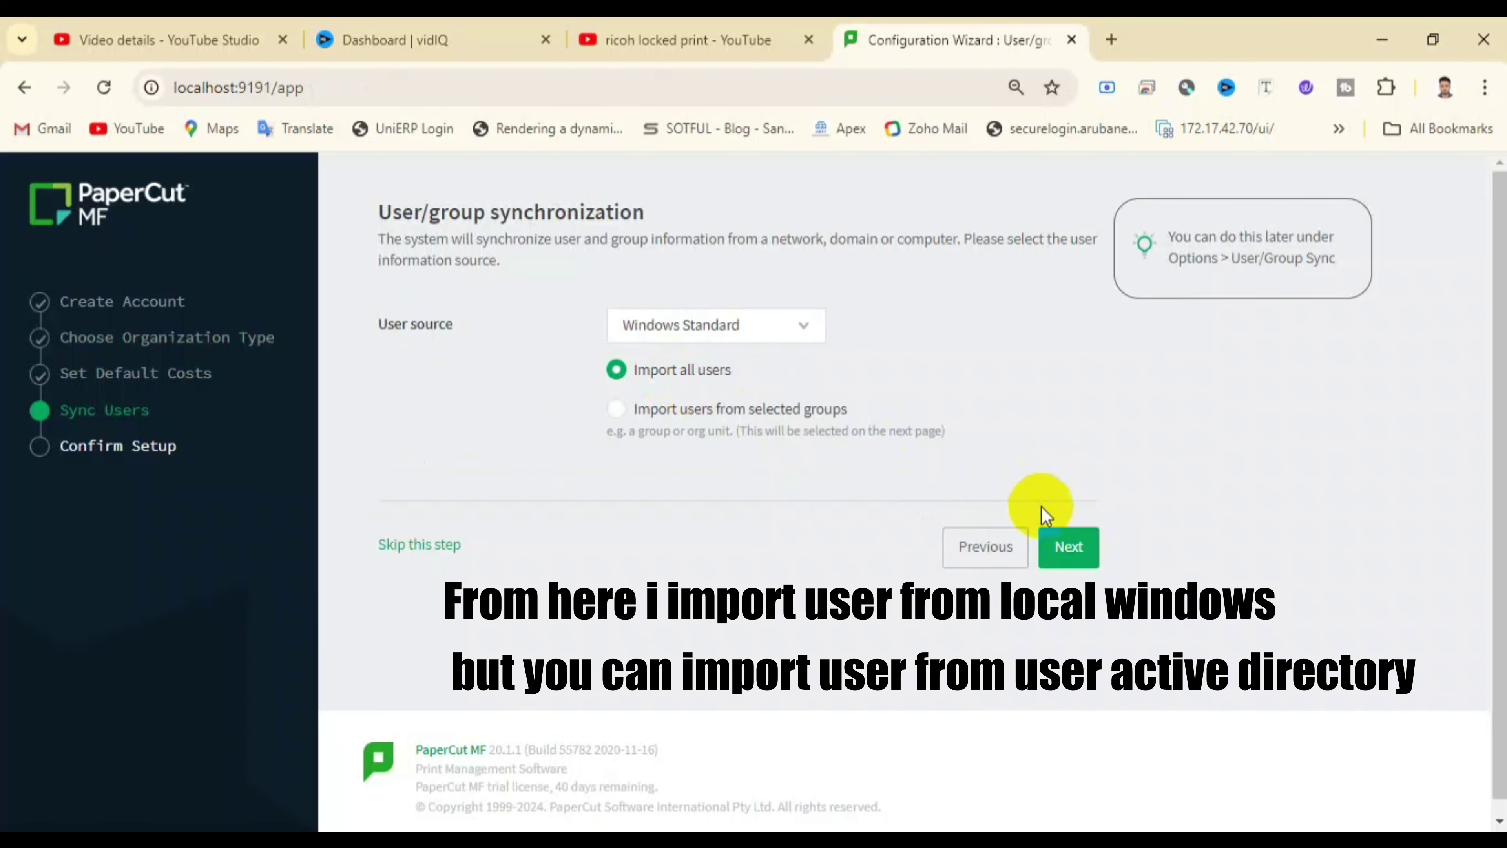
click(1063, 545)
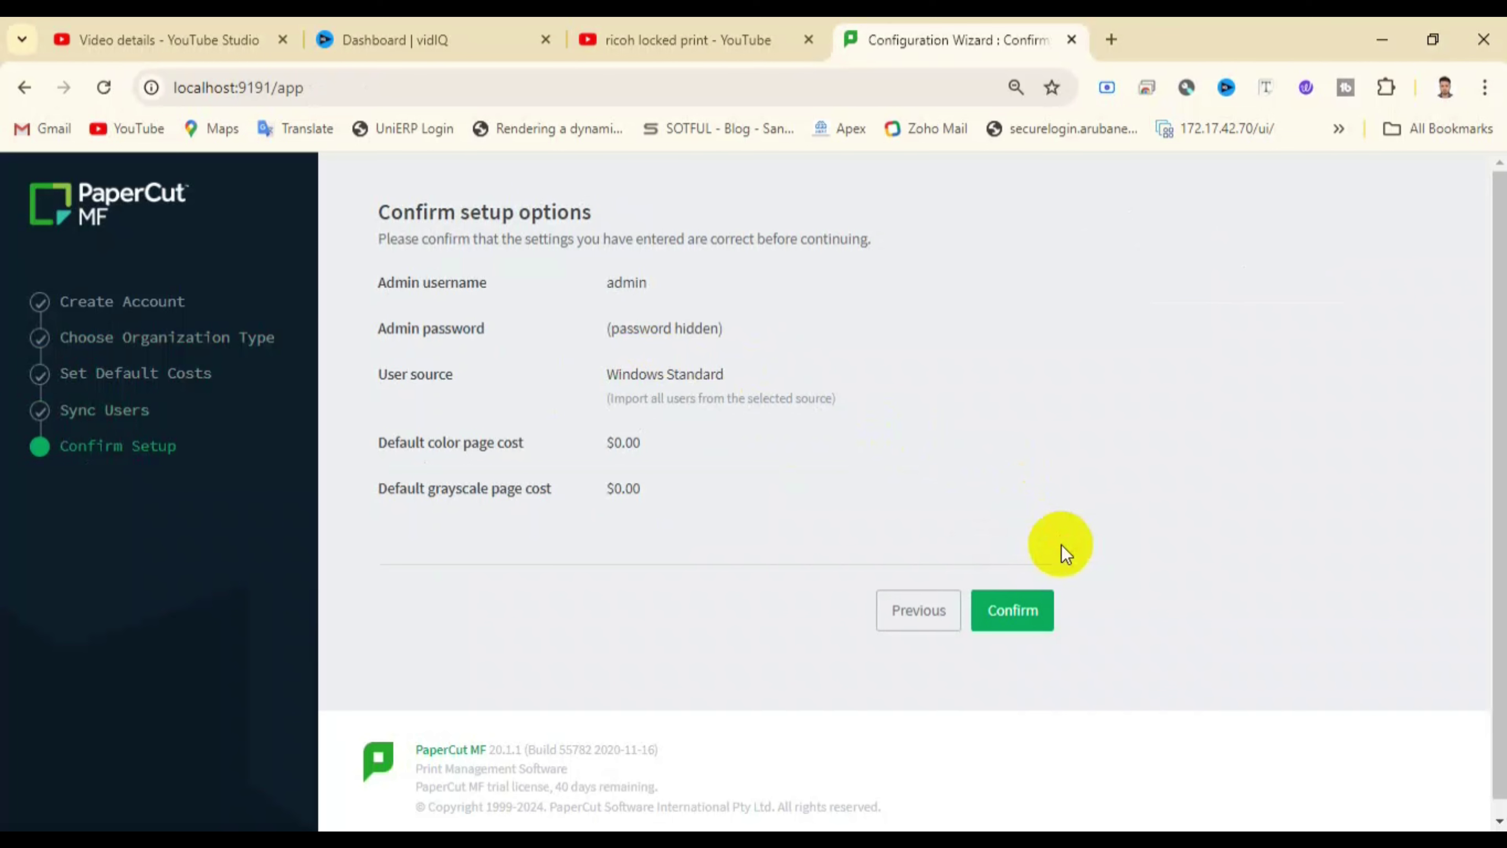
click(1020, 608)
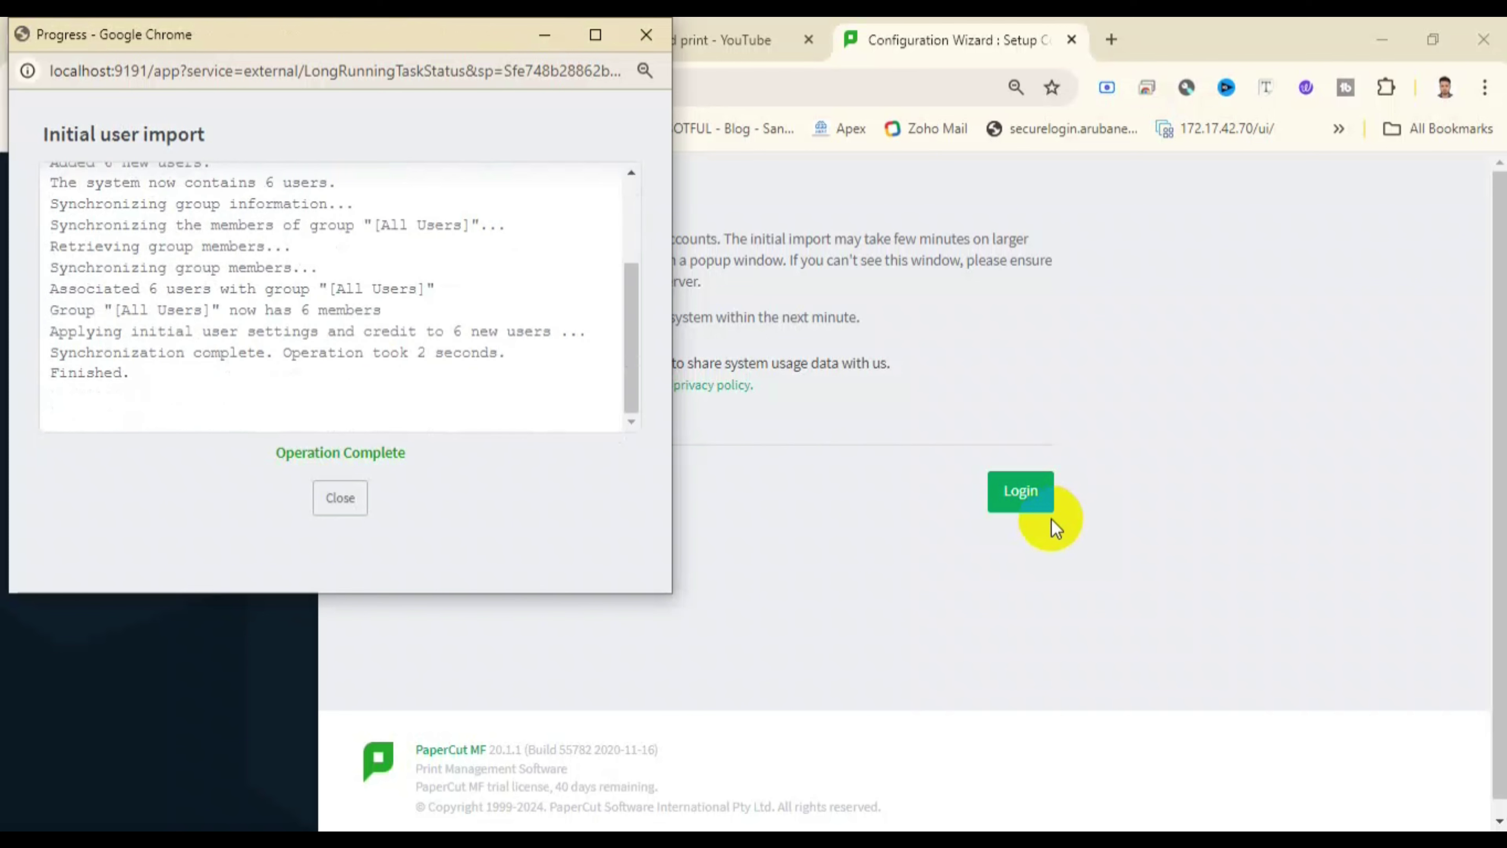
- Log in to the PaperCut admin dashboard, then minimize the browser
click(351, 499)
click(1019, 487)
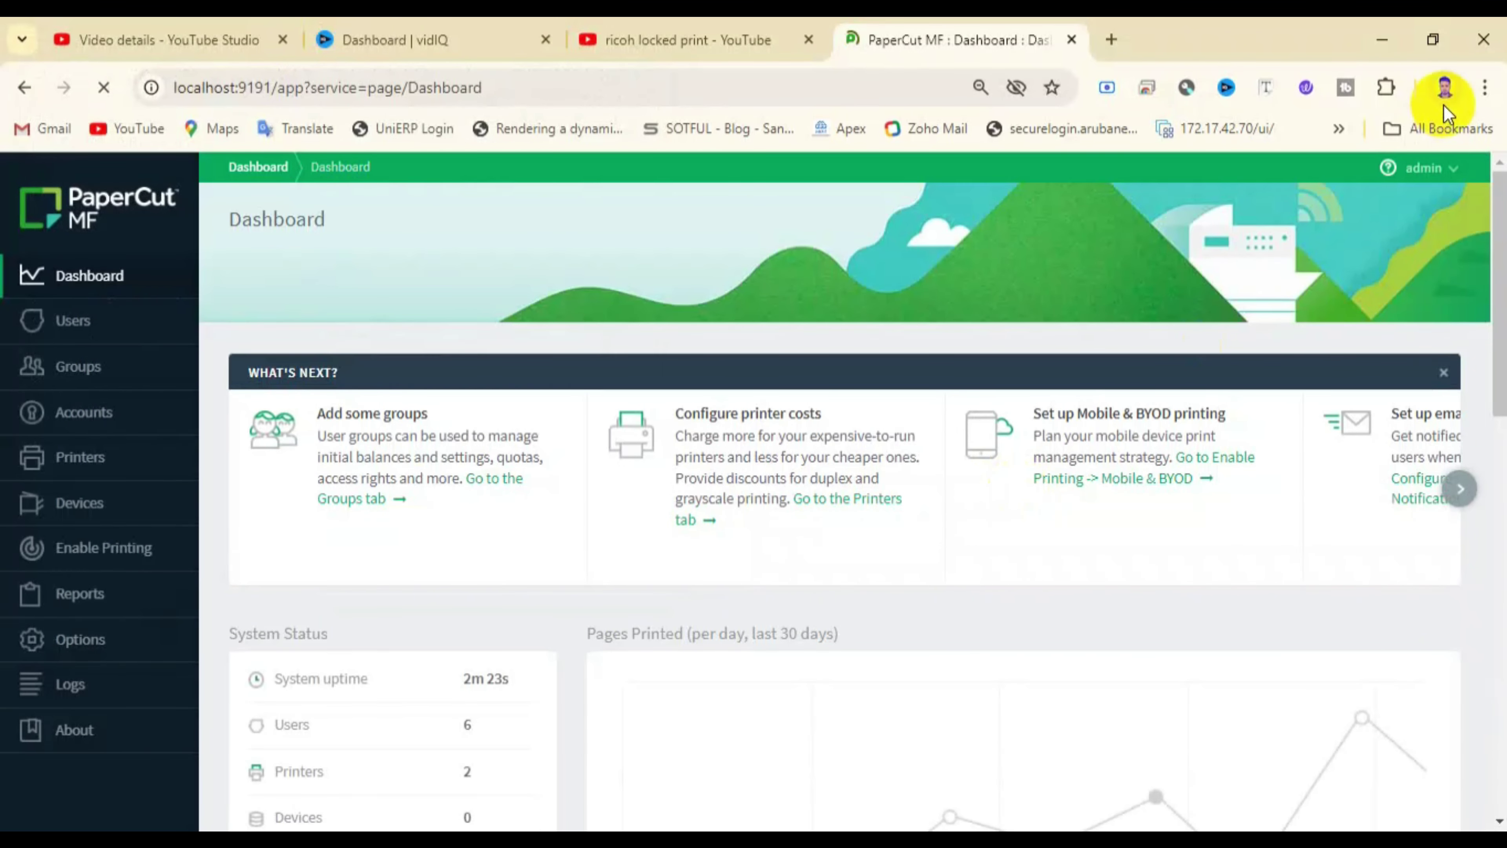
click(1381, 39)
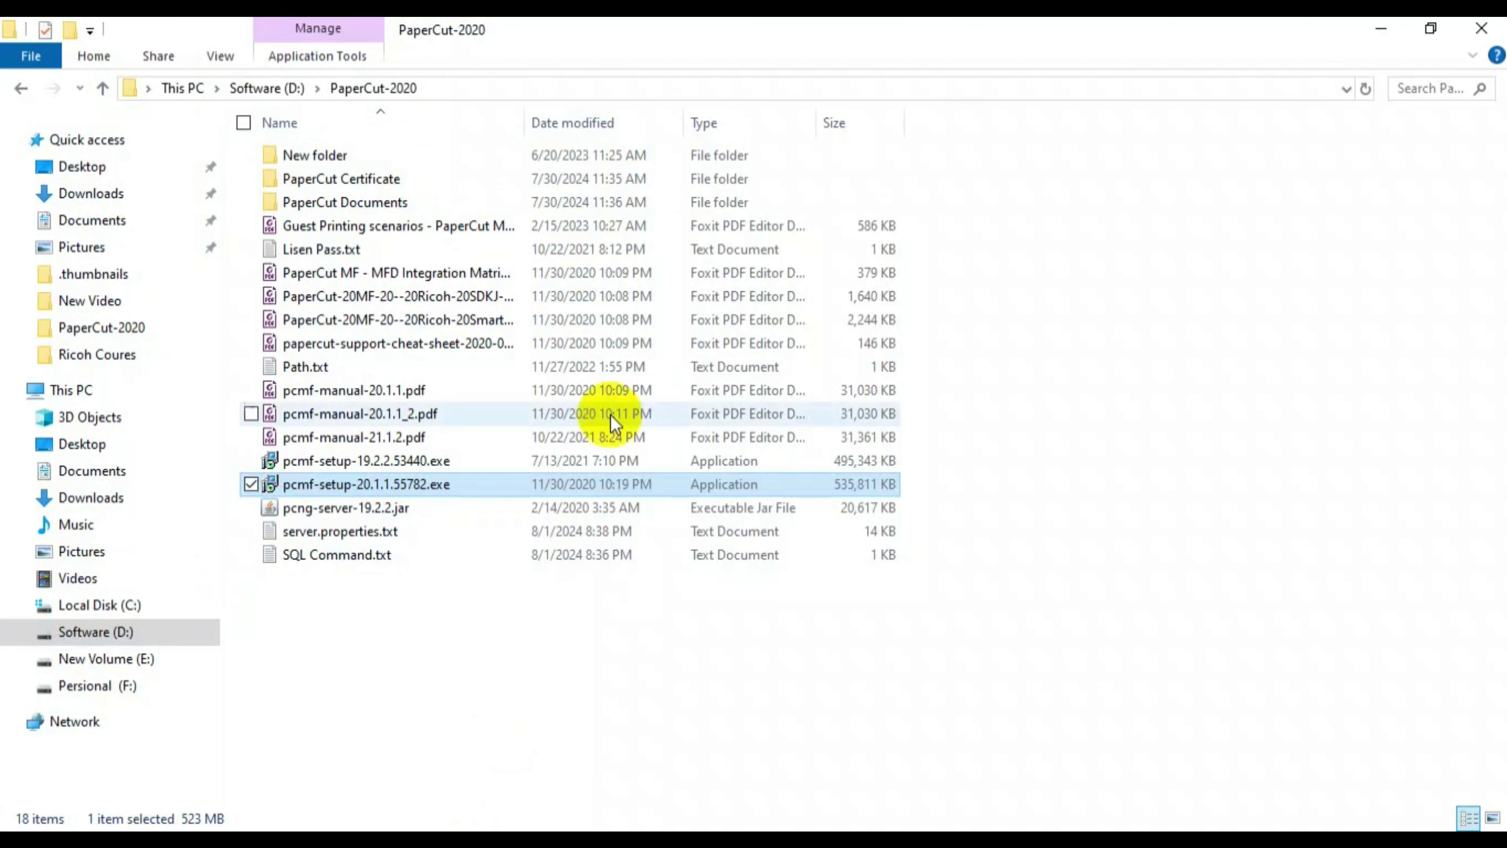
- Run SETUP.EXE from D:\Auto Counter Software\SQL2022\ExpressAdv_ENU as administrator
click(270, 87)
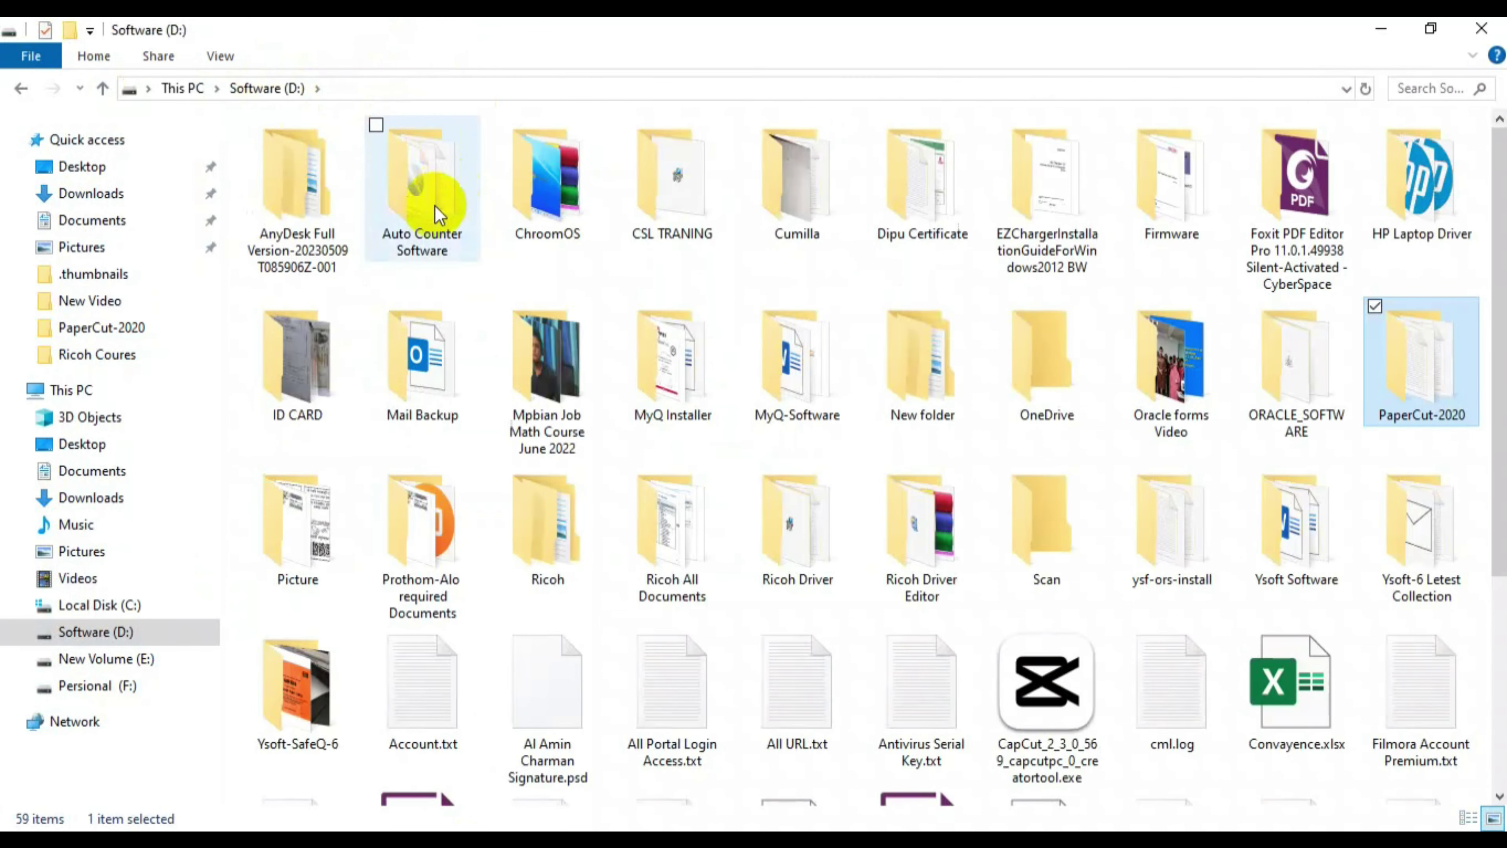
double_click(432, 209)
double_click(380, 225)
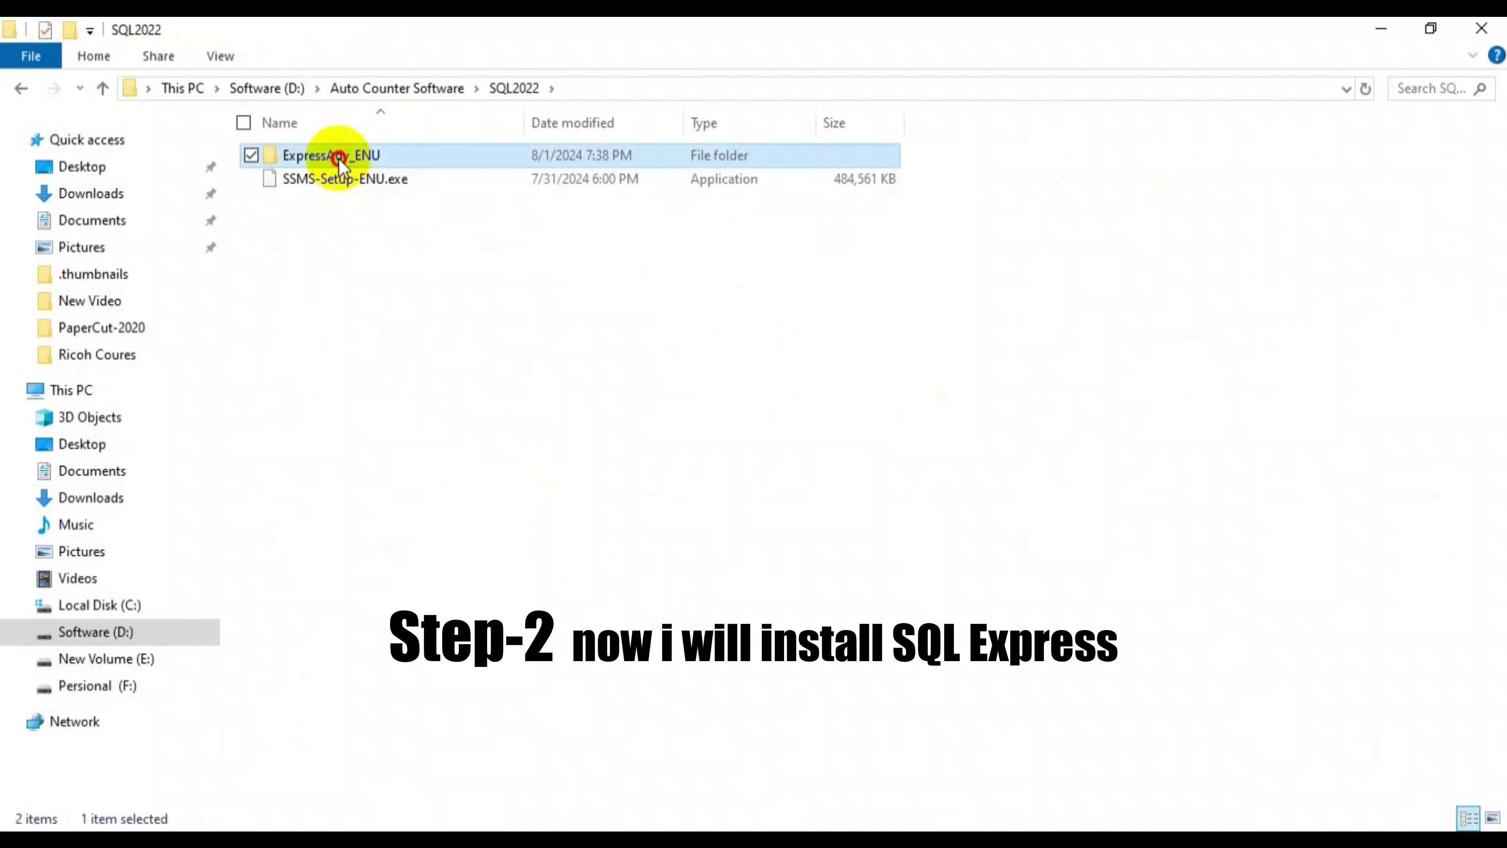
double_click(338, 157)
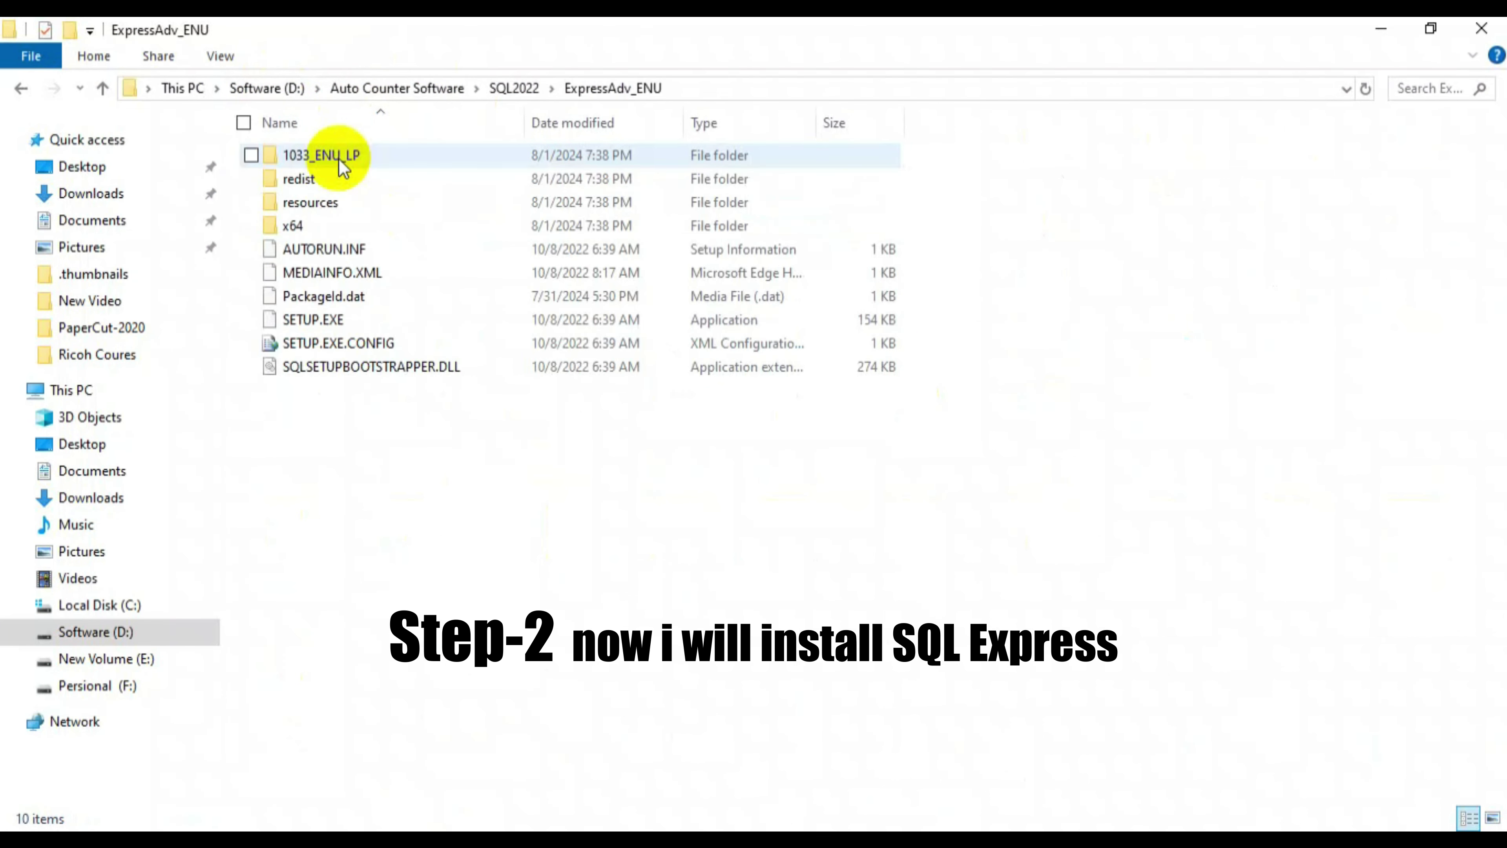
double_click(347, 316)
right_click(347, 316)
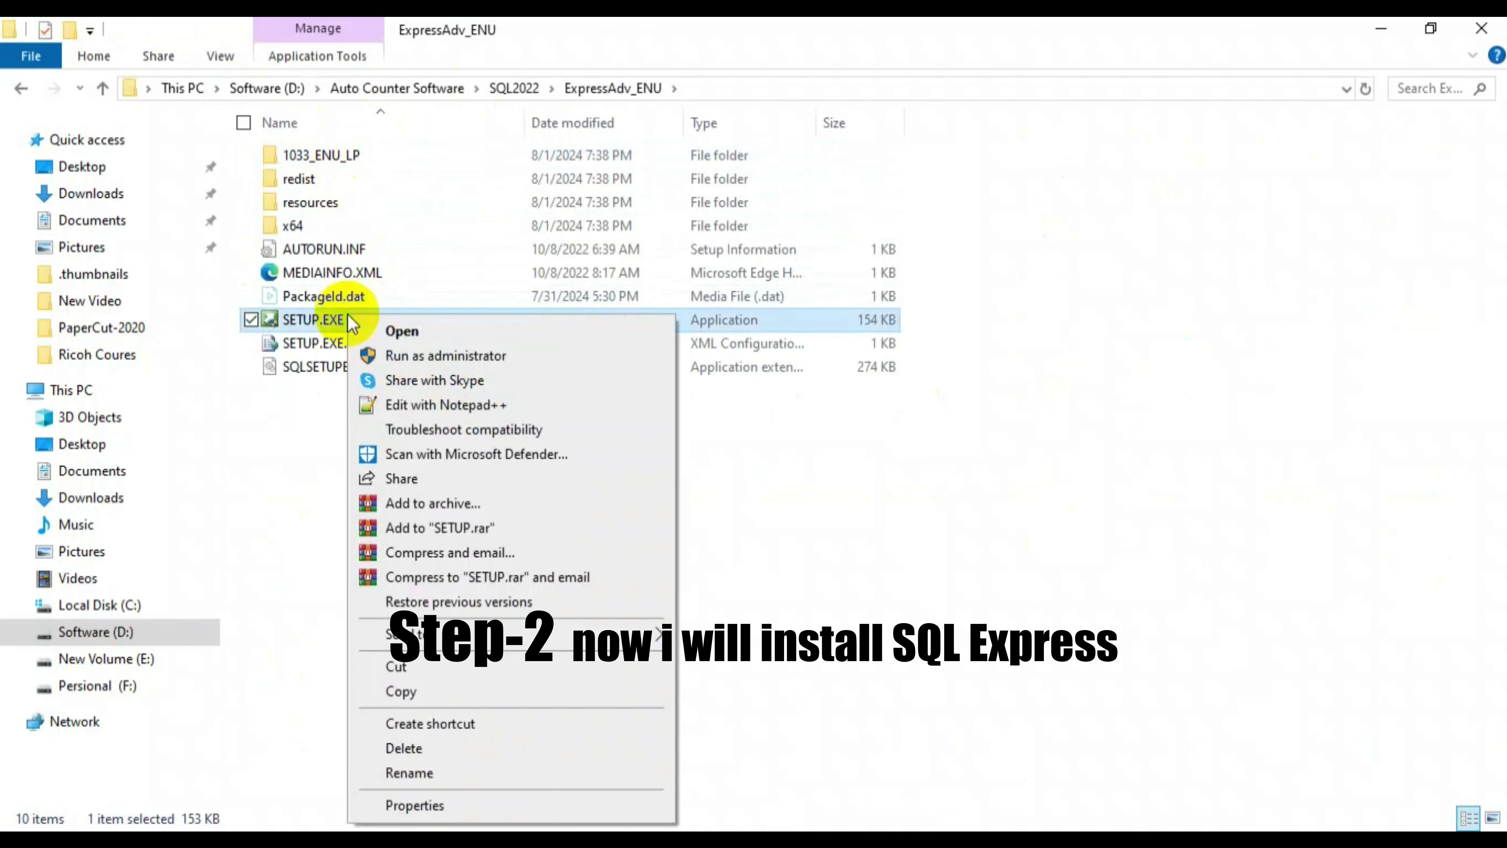
click(404, 353)
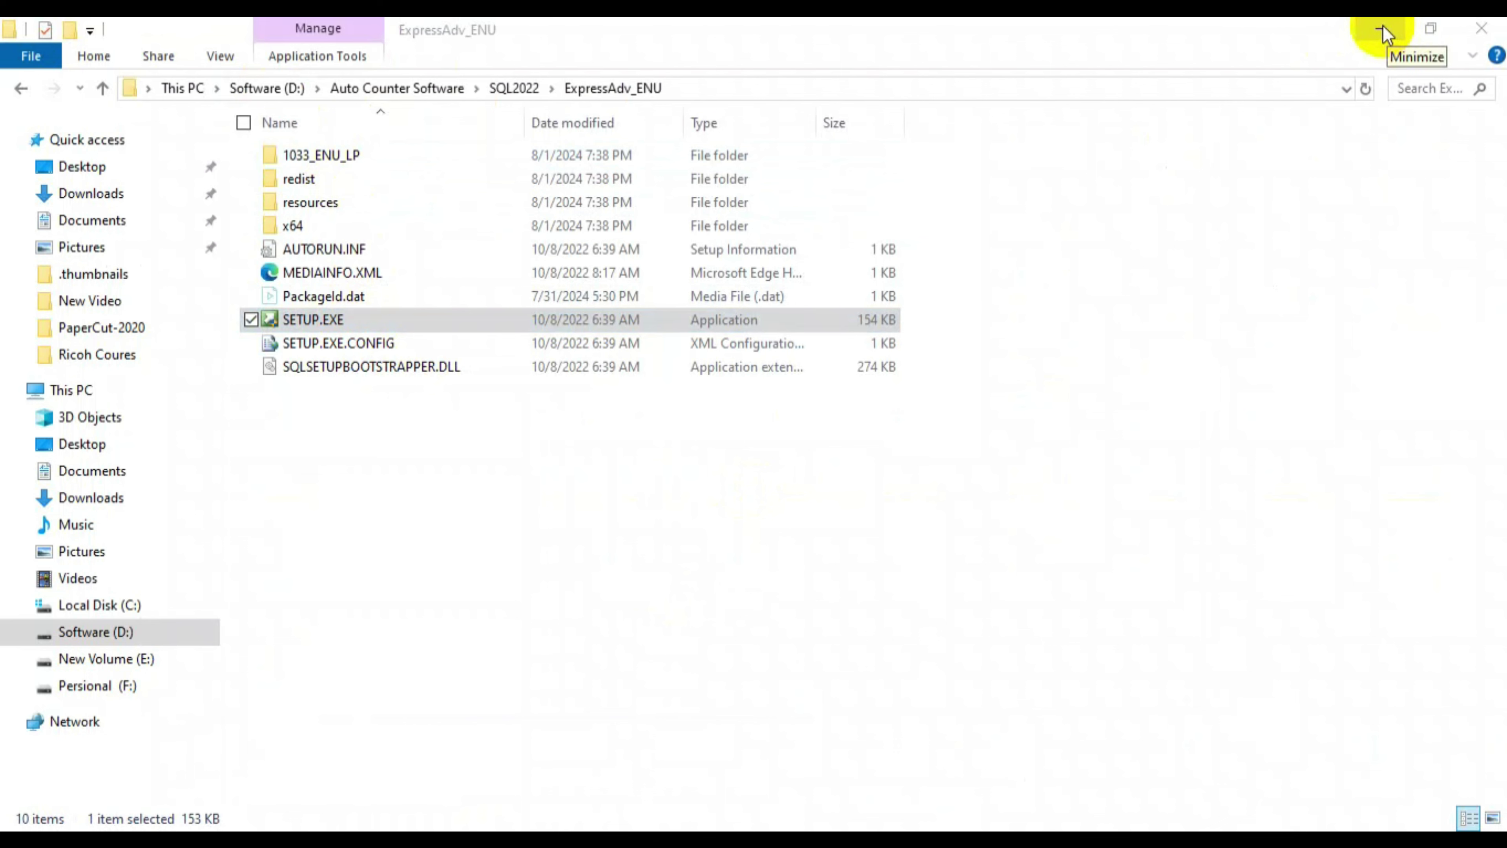
click(1382, 31)
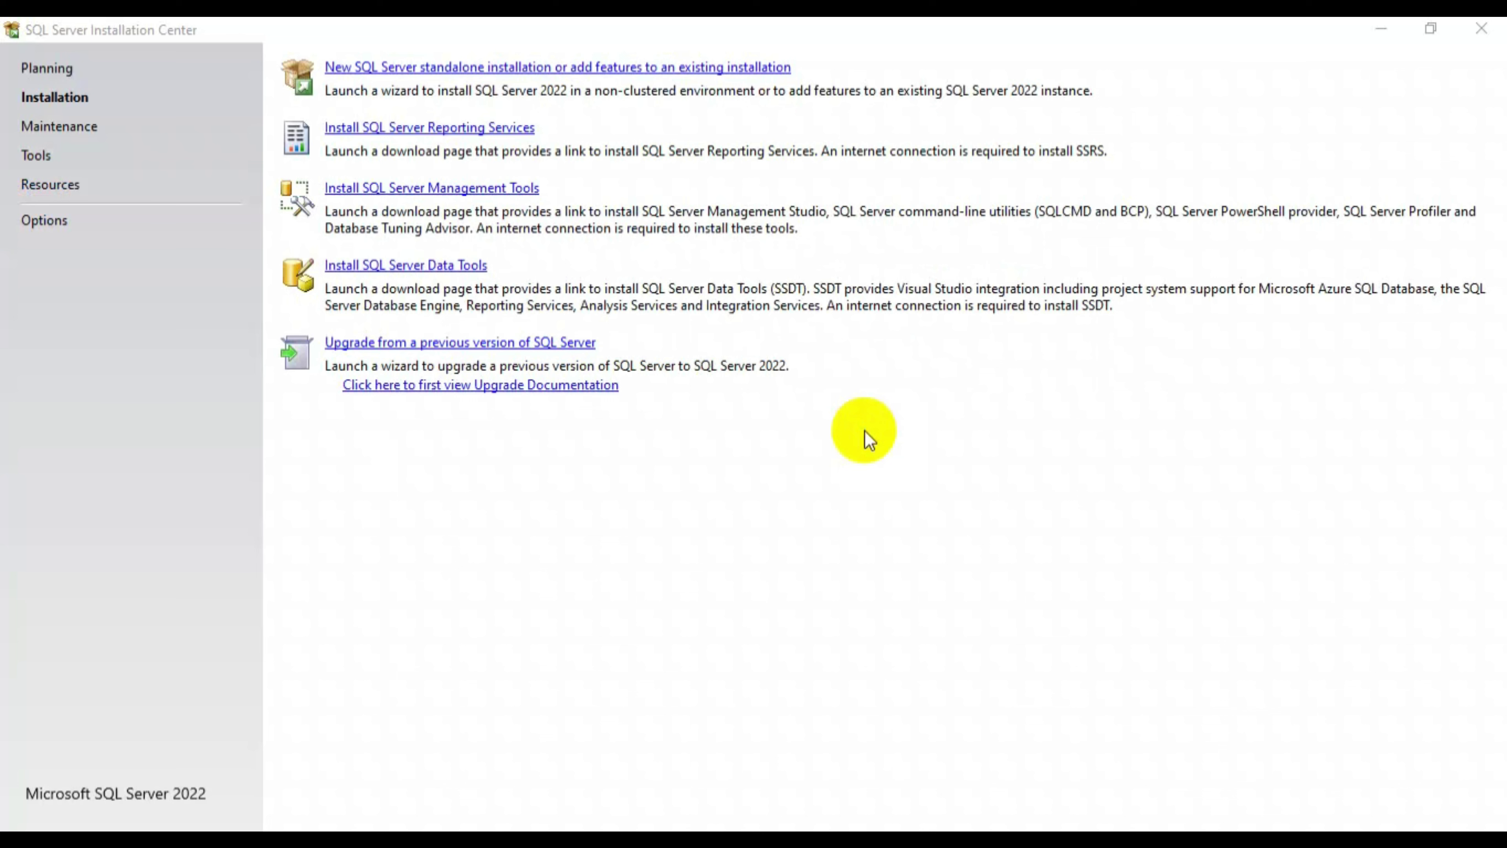
- Choose 'New SQL Server standalone installation or add features to an existing installation'
click(490, 66)
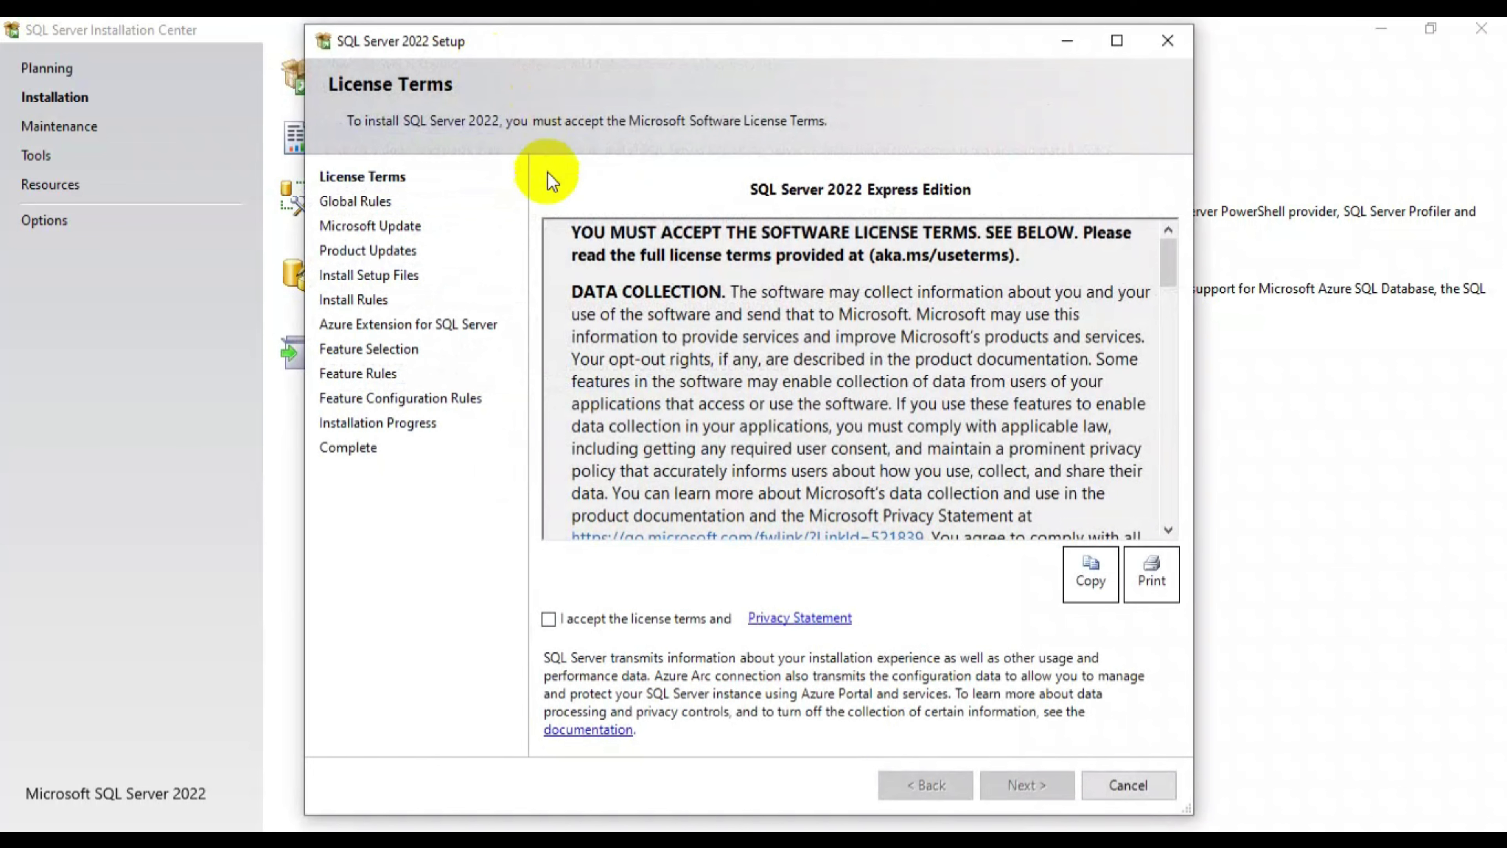
- Accept the SQL Server license terms and continue without Microsoft Update
click(665, 617)
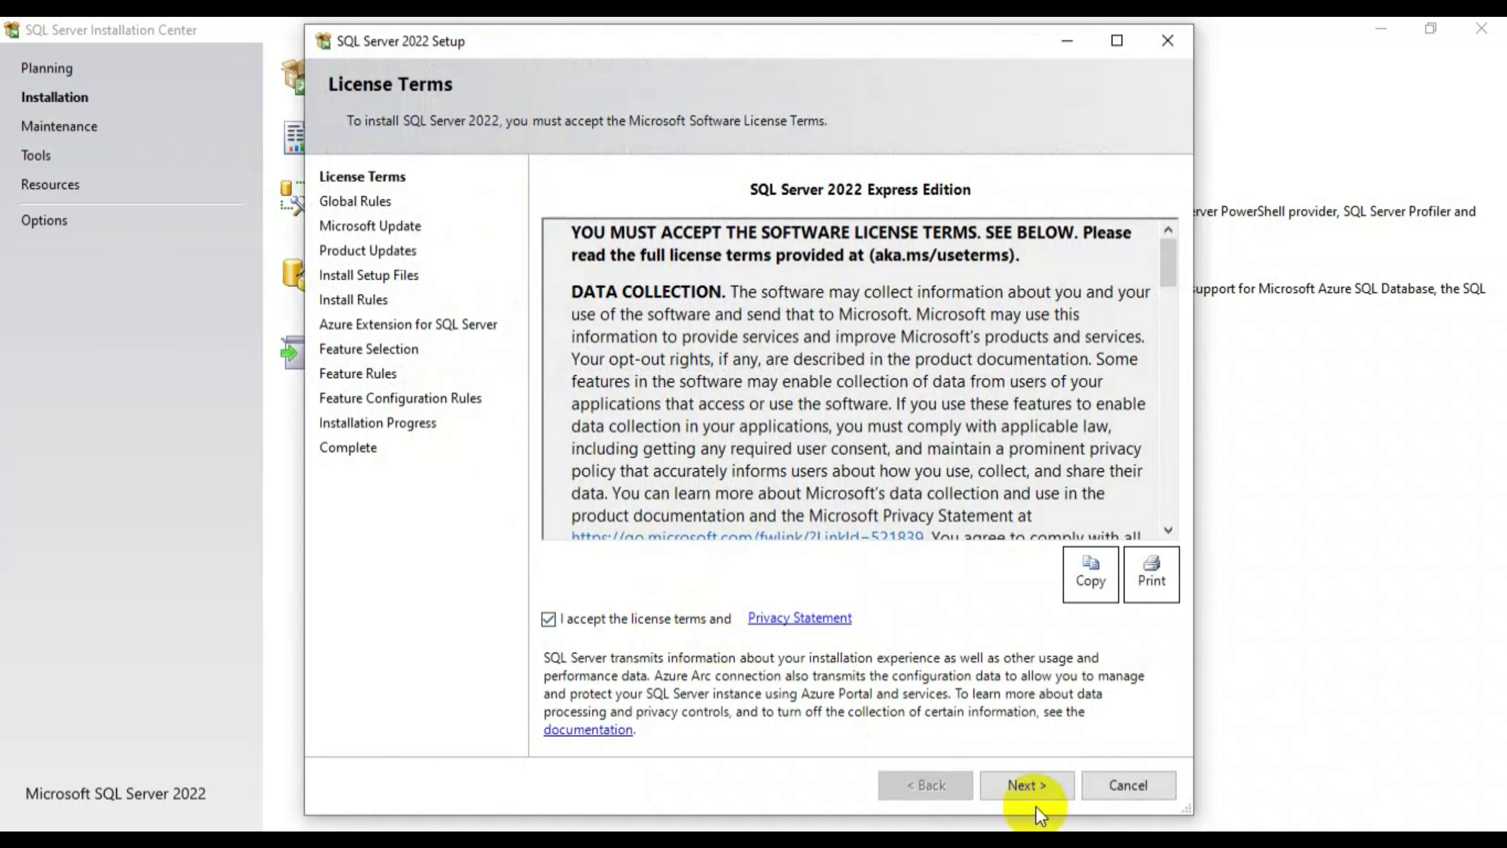
click(1025, 784)
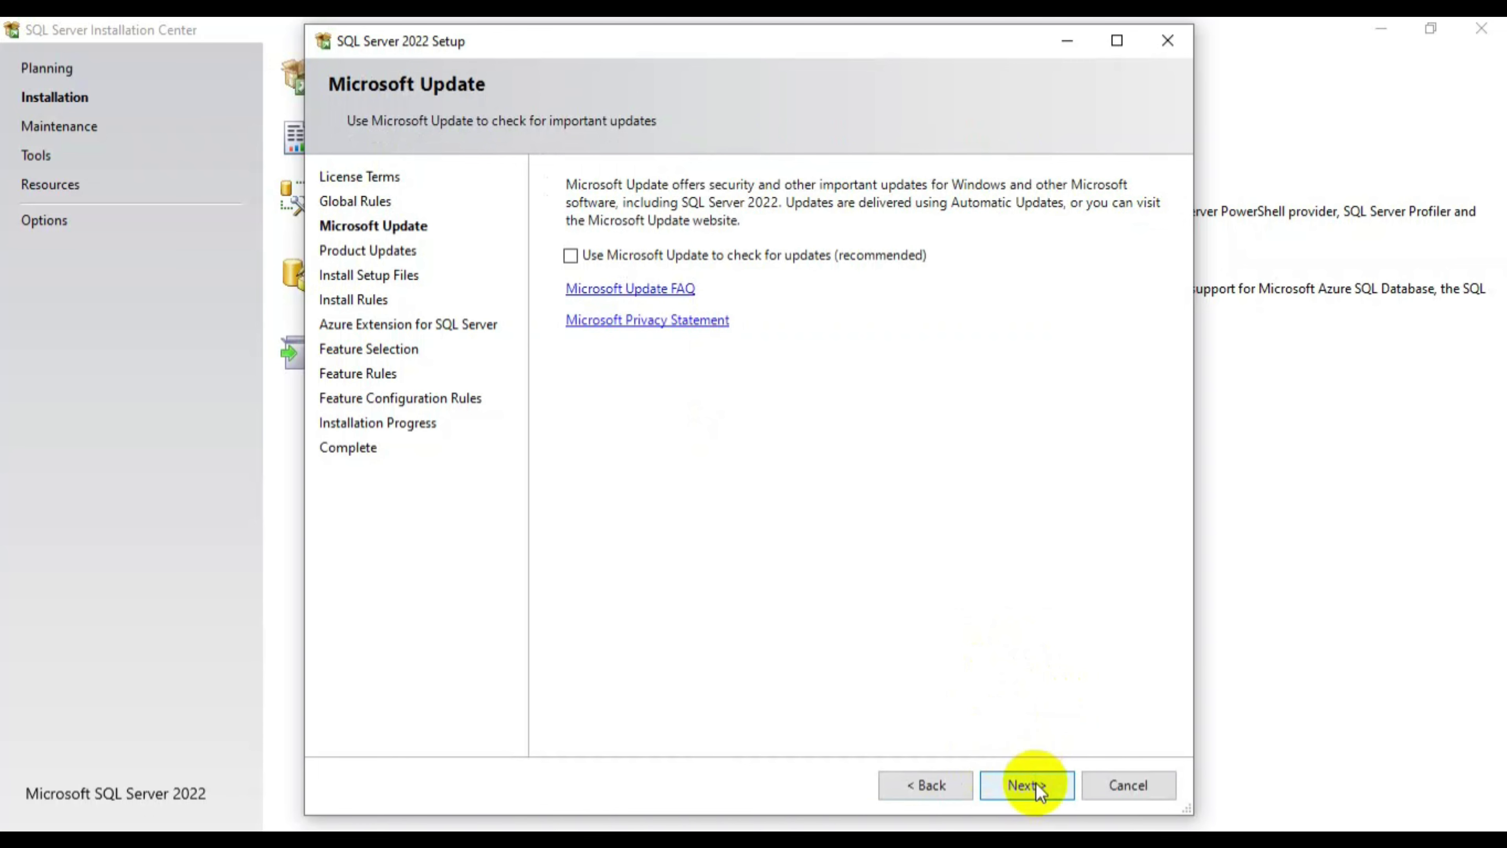
click(1037, 784)
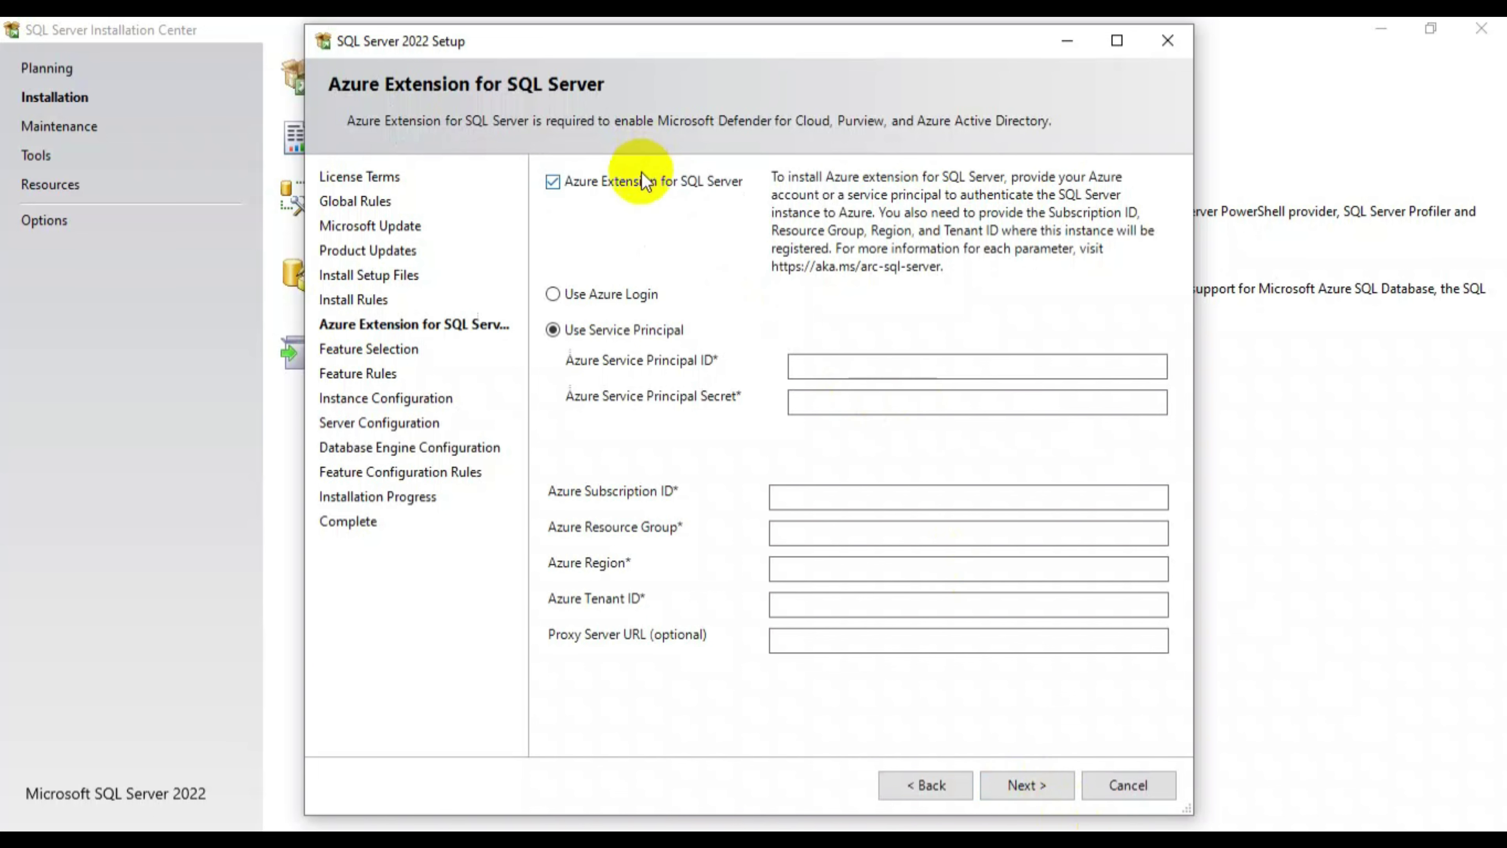
- Disable the Azure extension, keep the default features and the SQLExpress named instance
click(641, 172)
click(1018, 781)
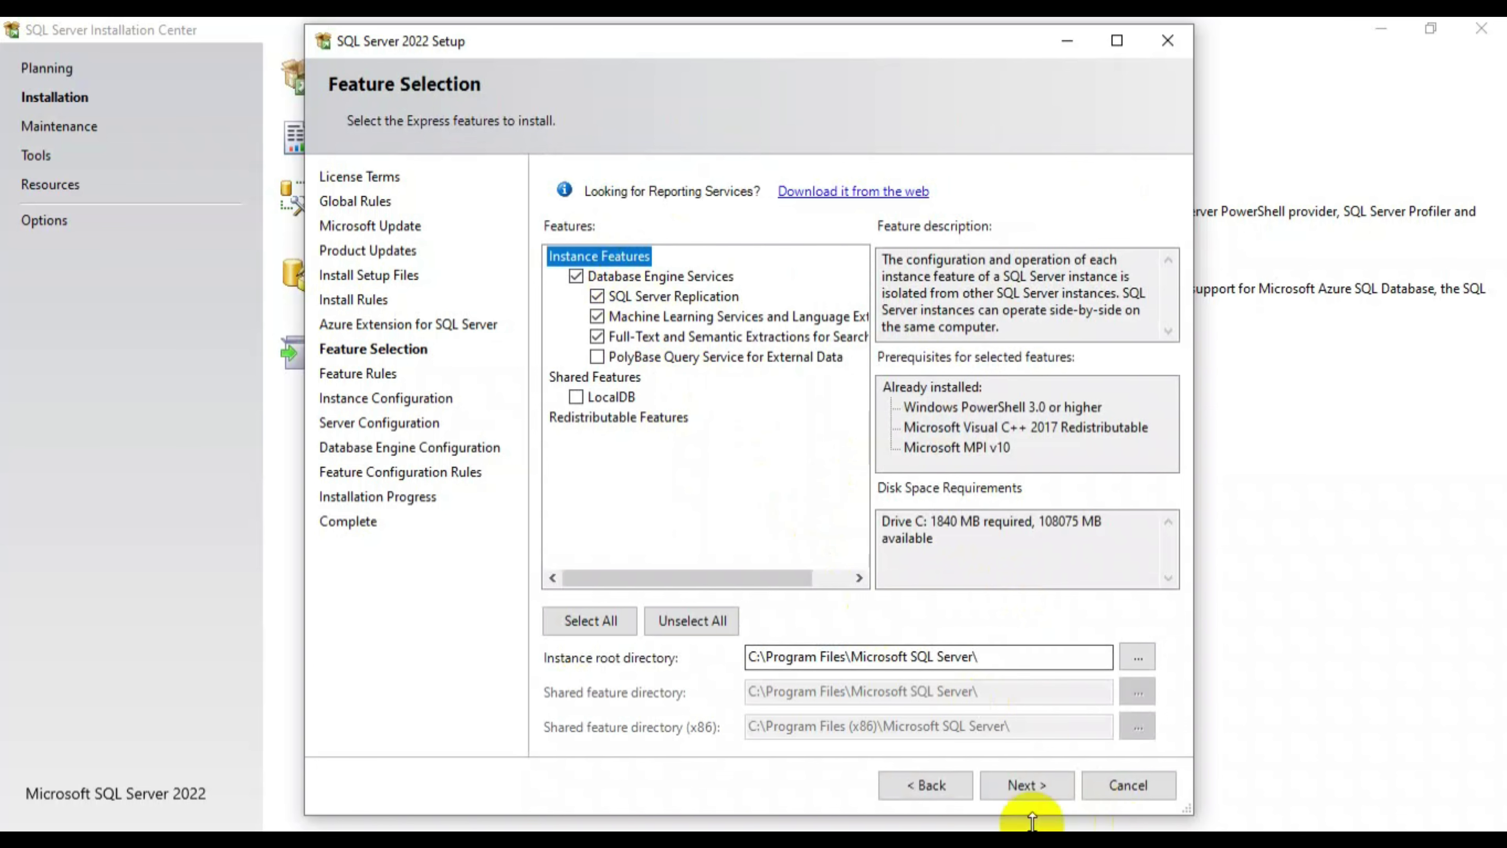
click(1026, 786)
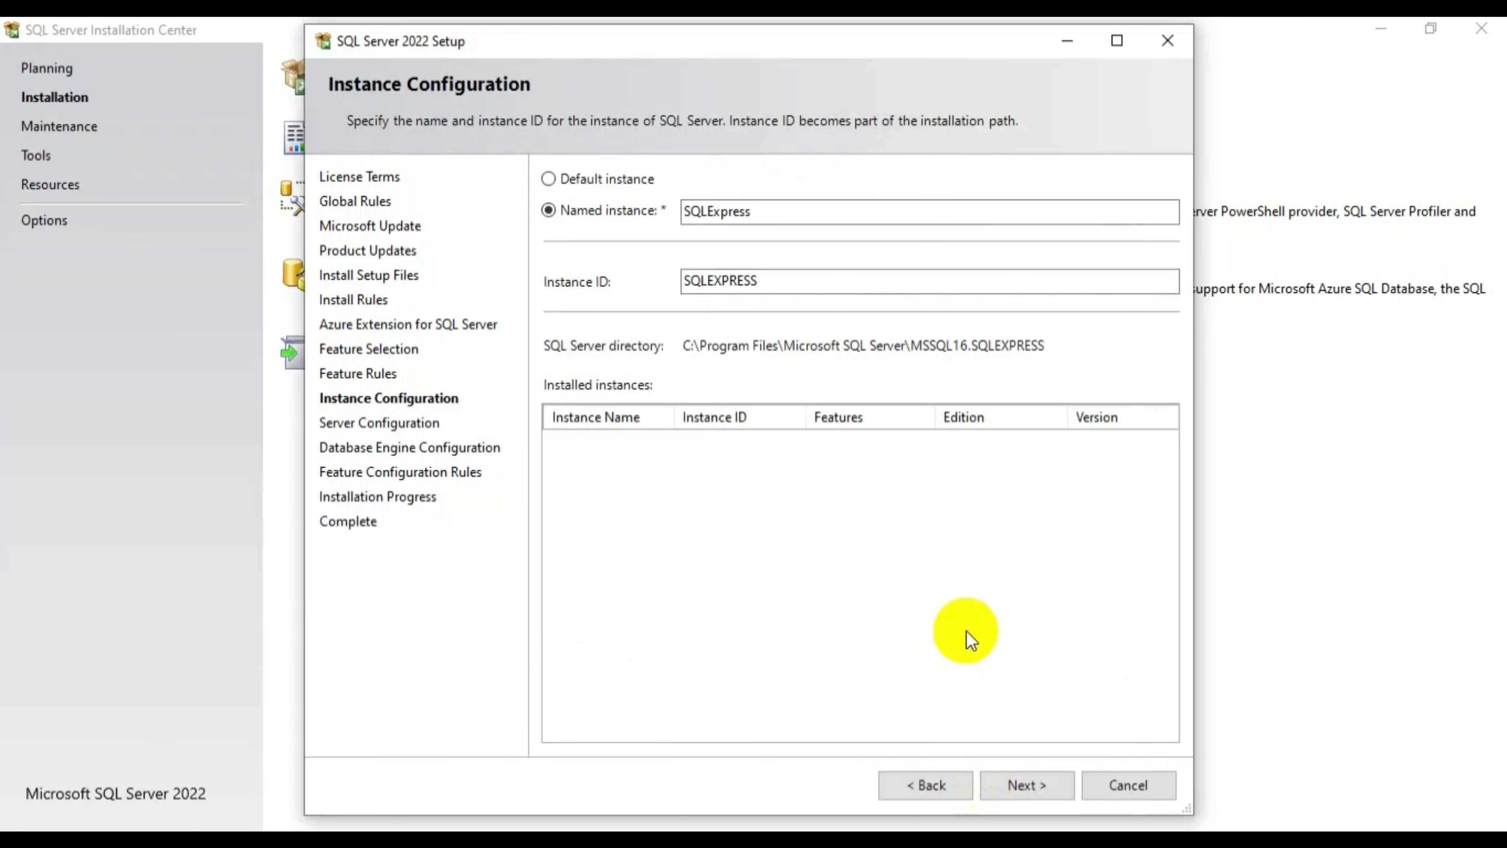
click(1055, 792)
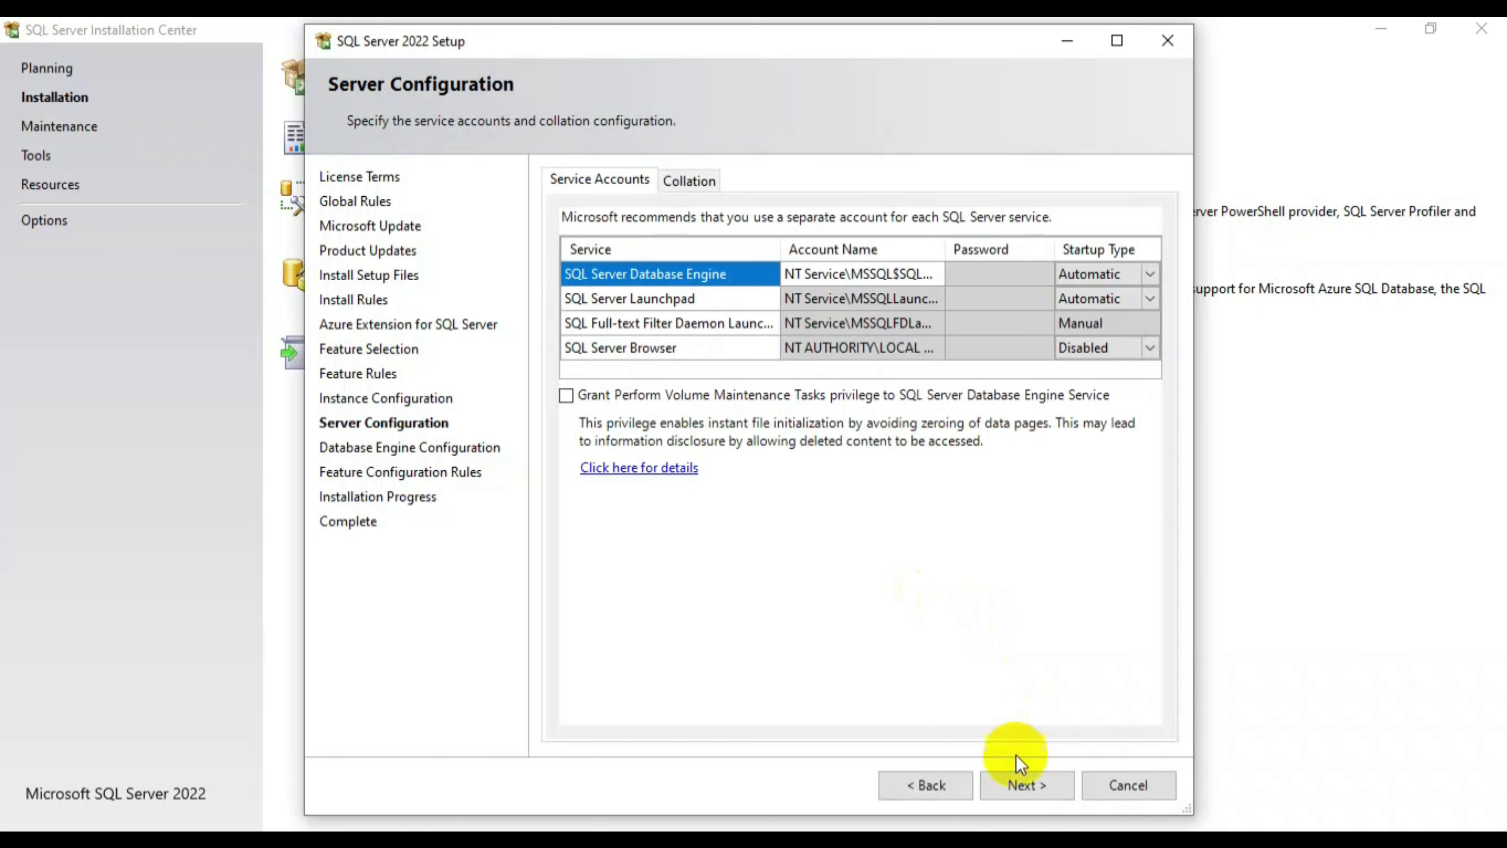
- Keep the default service accounts on Server Configuration and continue
click(1019, 780)
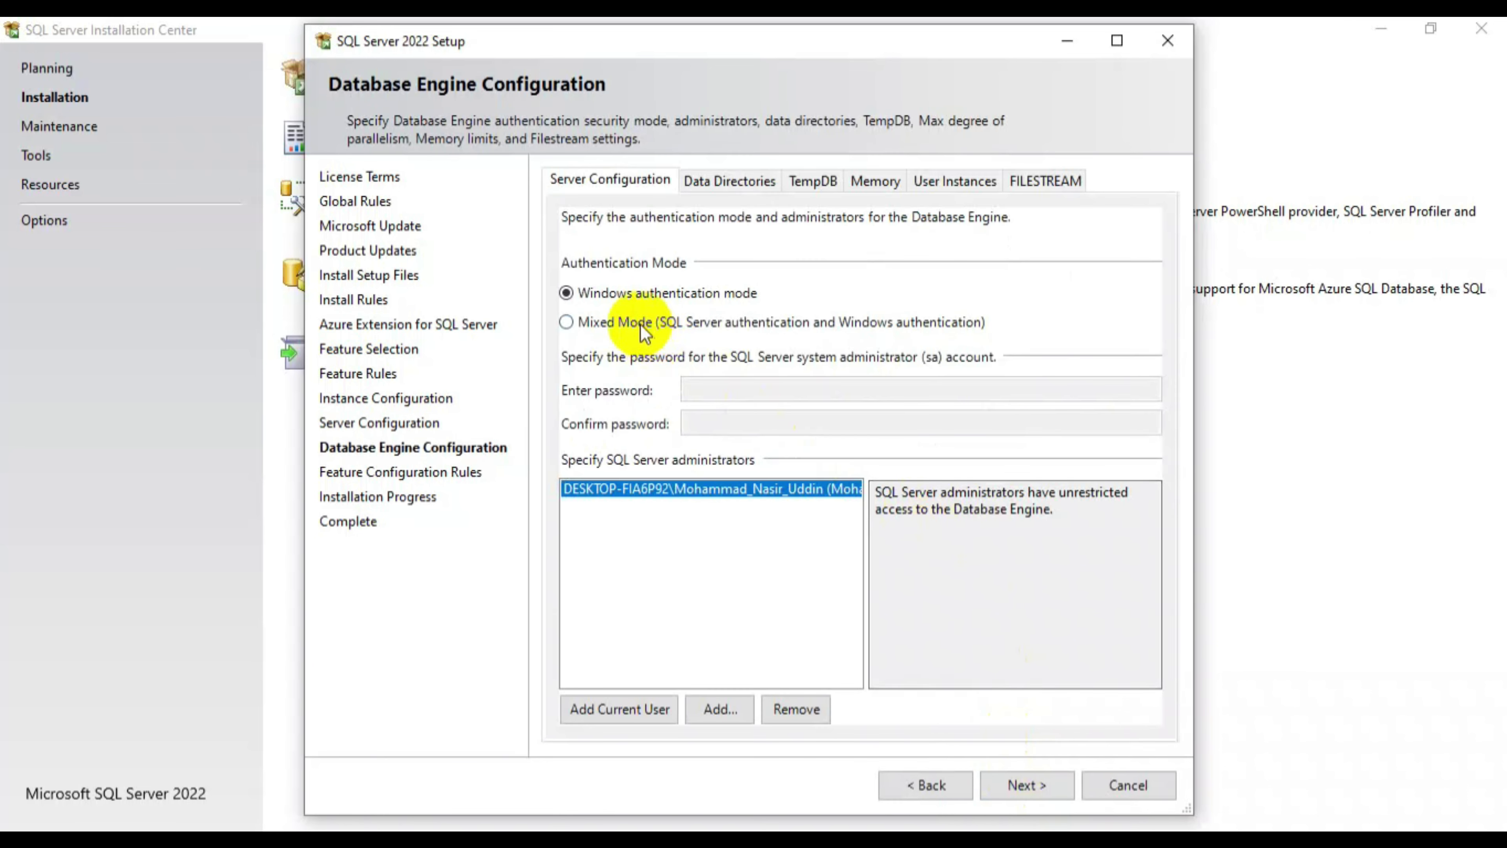
- Switch to Mixed Mode authentication and enter the sa password in both fields
click(640, 324)
click(797, 387)
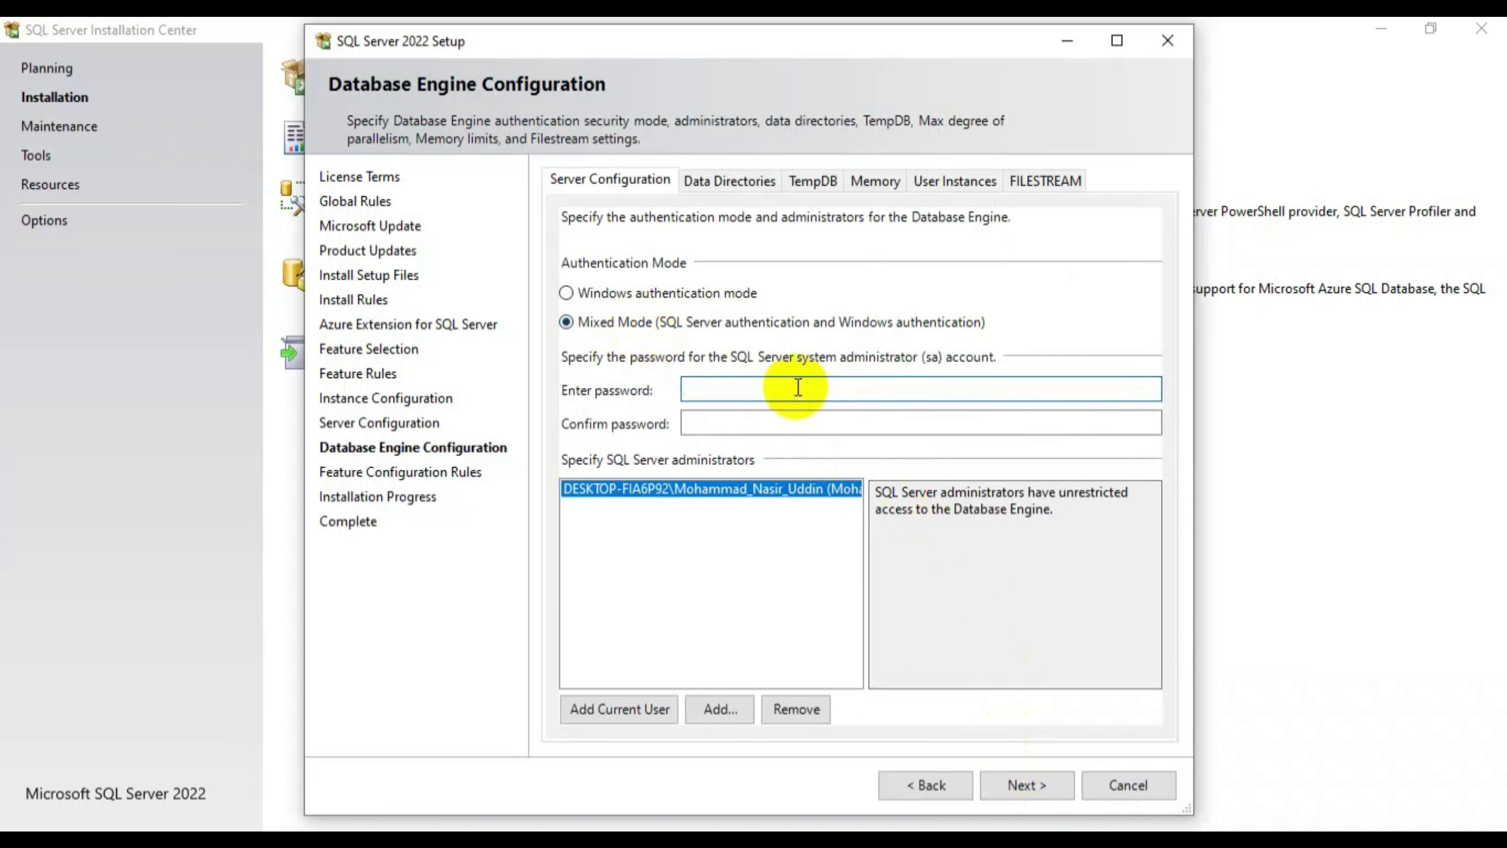
text(•••••)
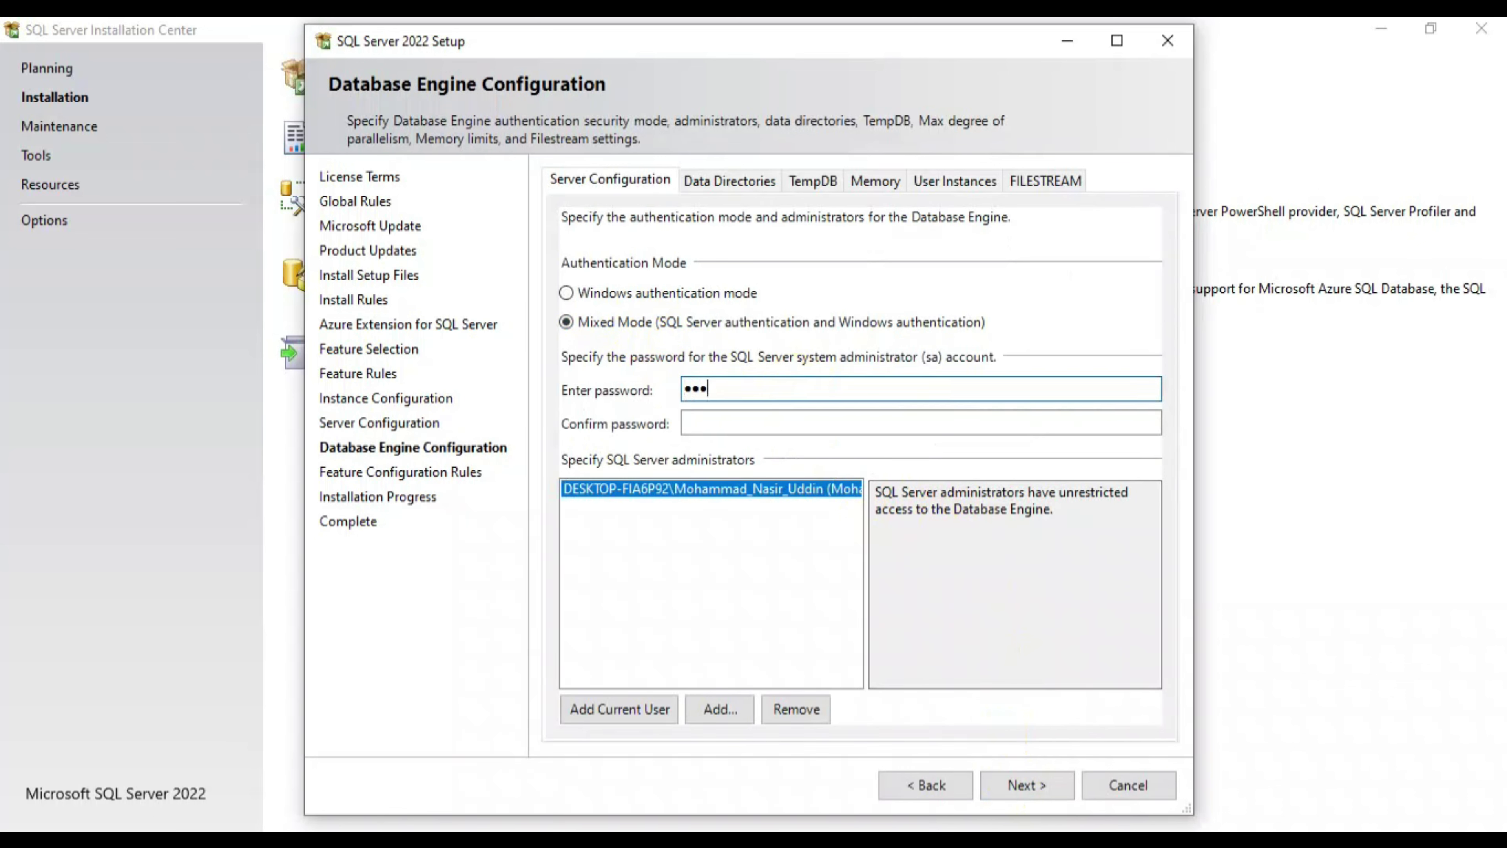
text(•••)
click(802, 420)
text(•••••)
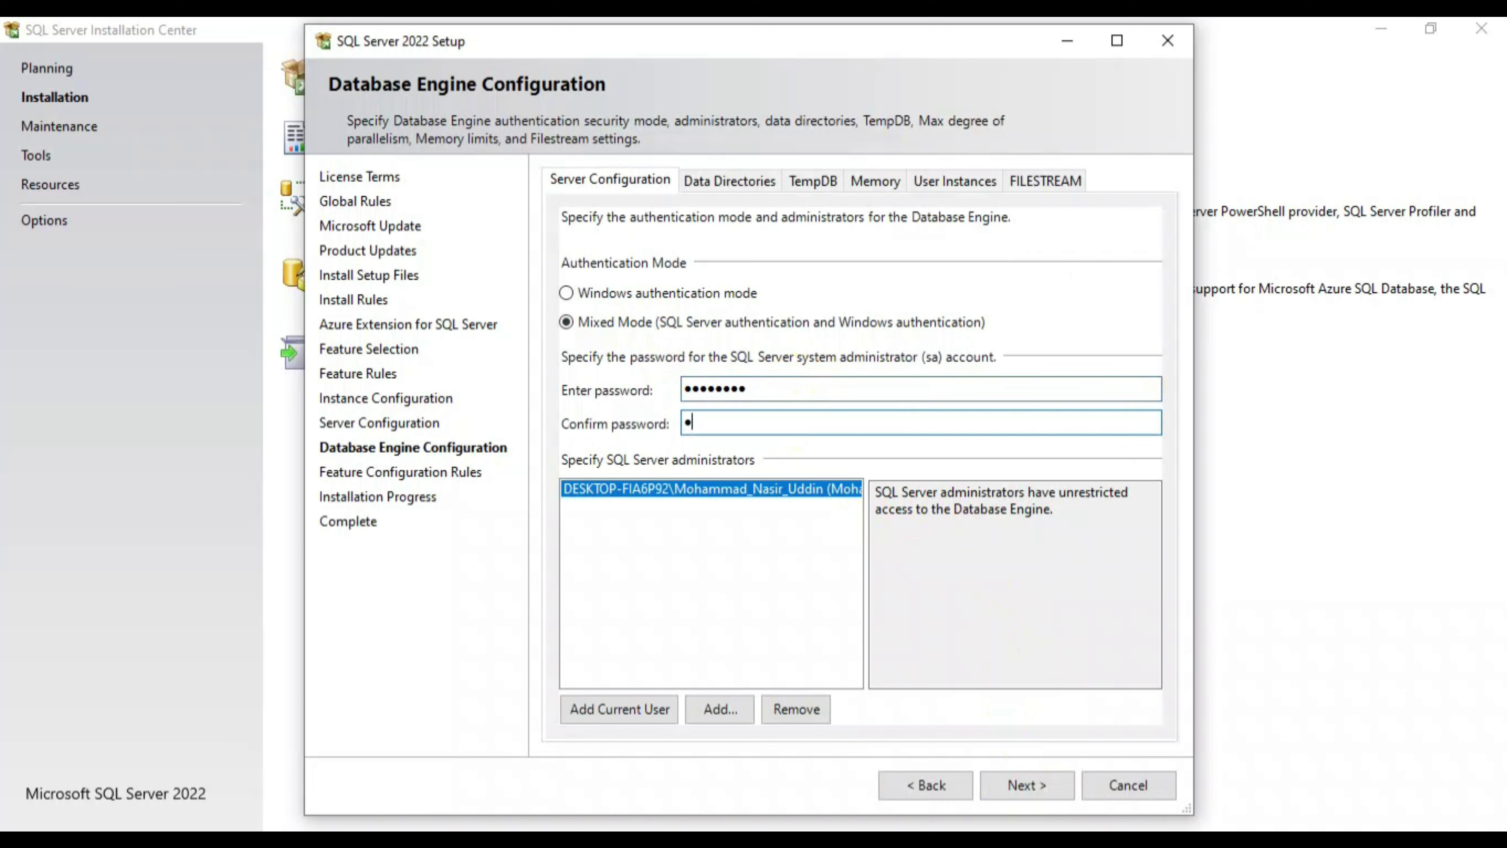
text(•••)
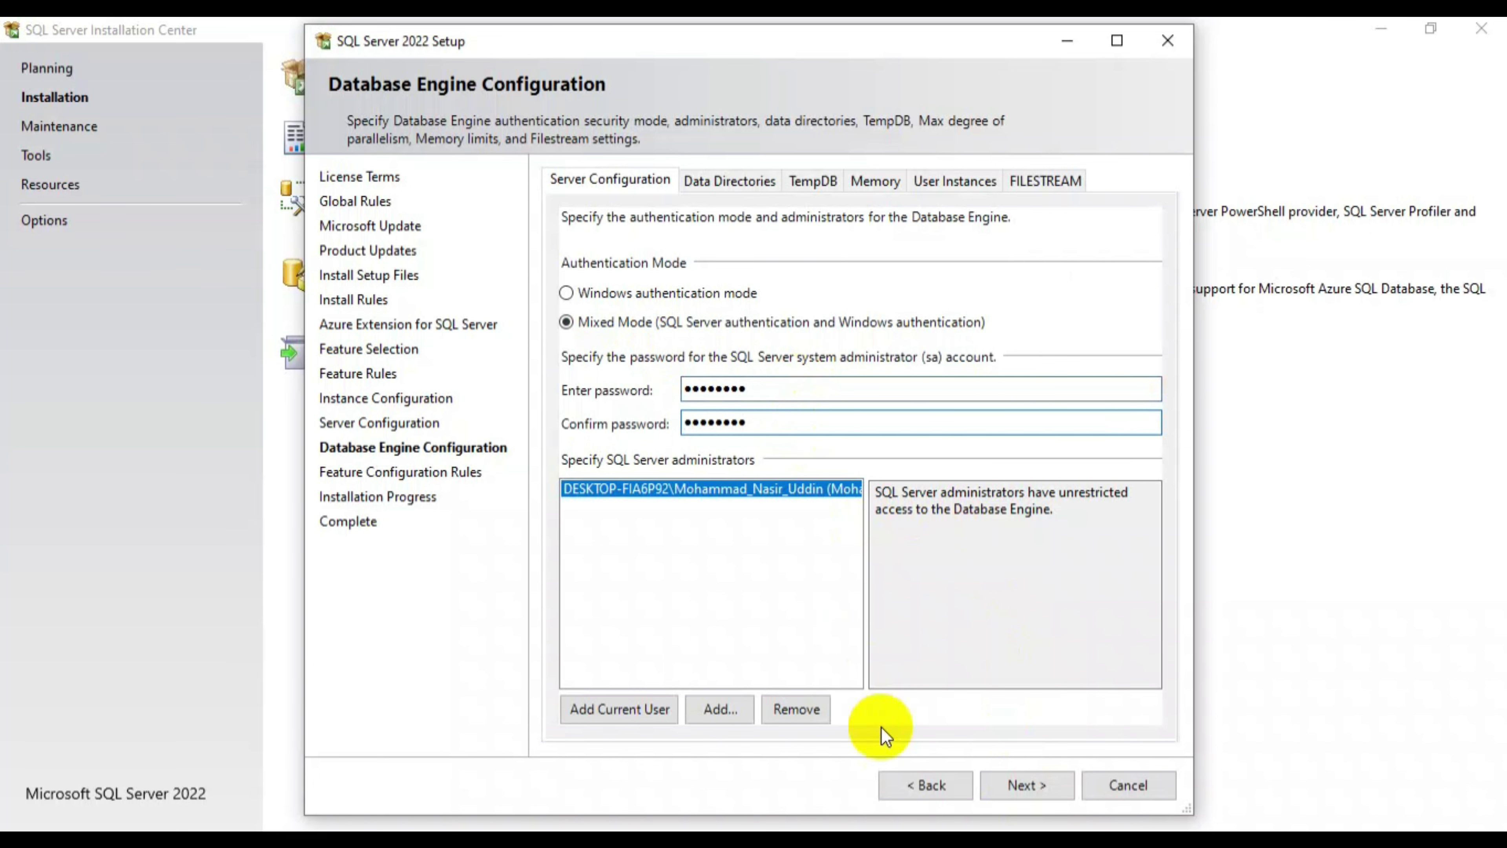
- Start the installation and wait until every feature reports Succeeded
click(1024, 786)
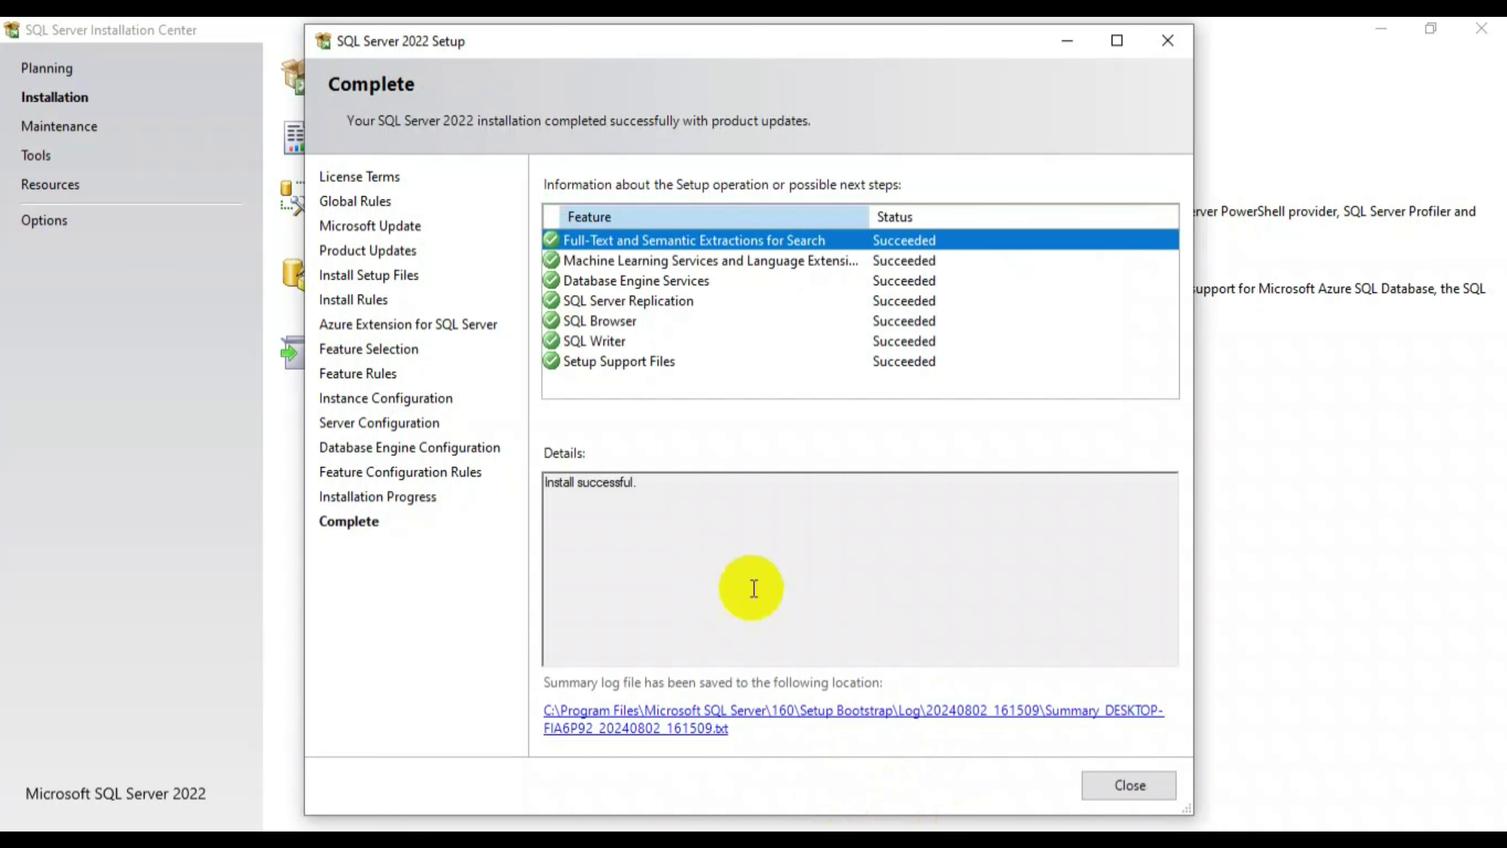
- Close the finished SQL Server setup and Installation Center, then return to the SQL2022 folder
click(1121, 790)
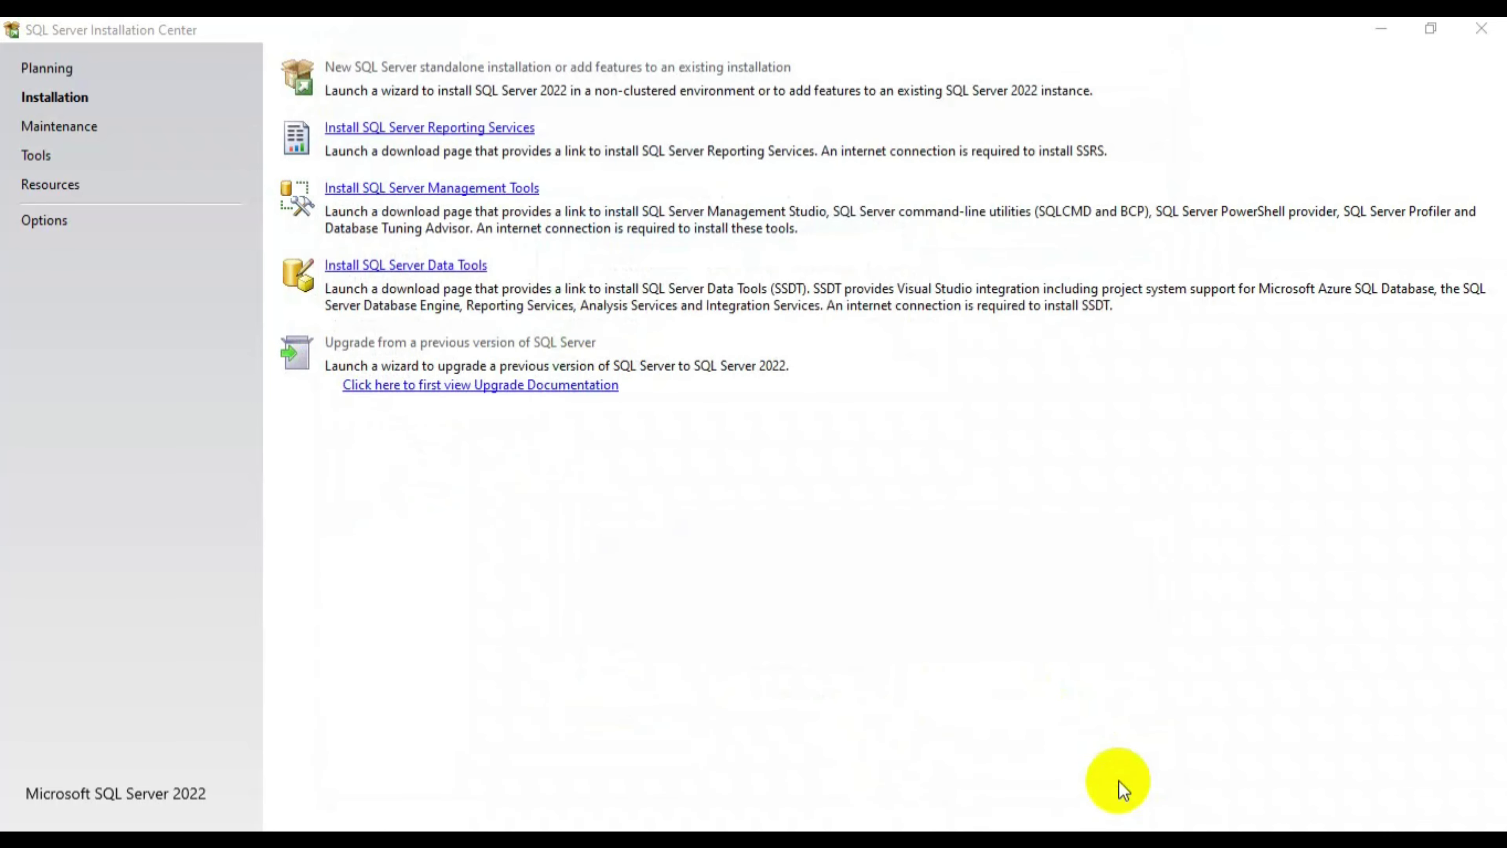
click(1481, 29)
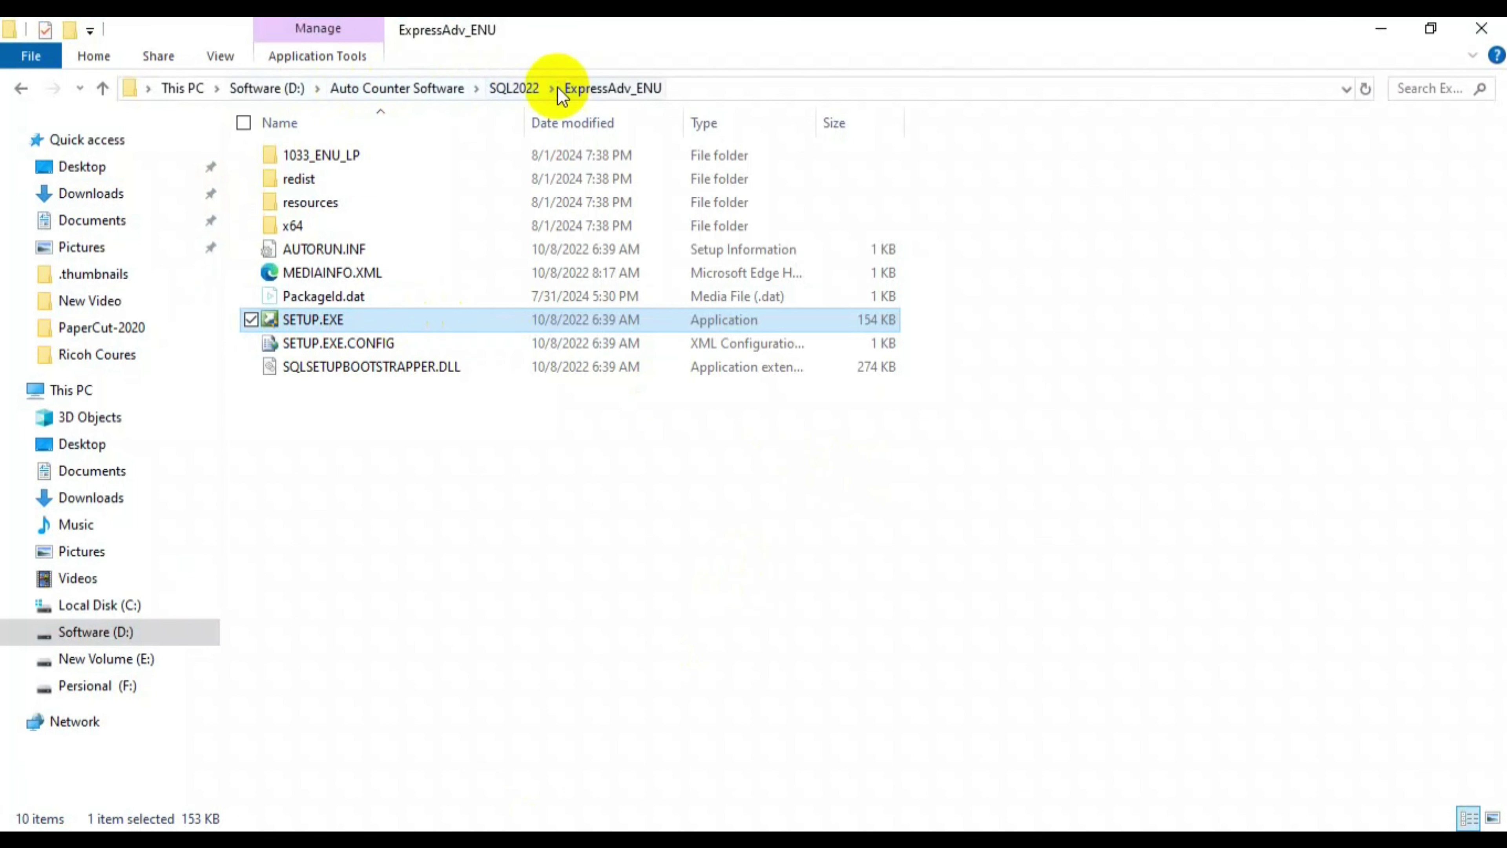
click(515, 87)
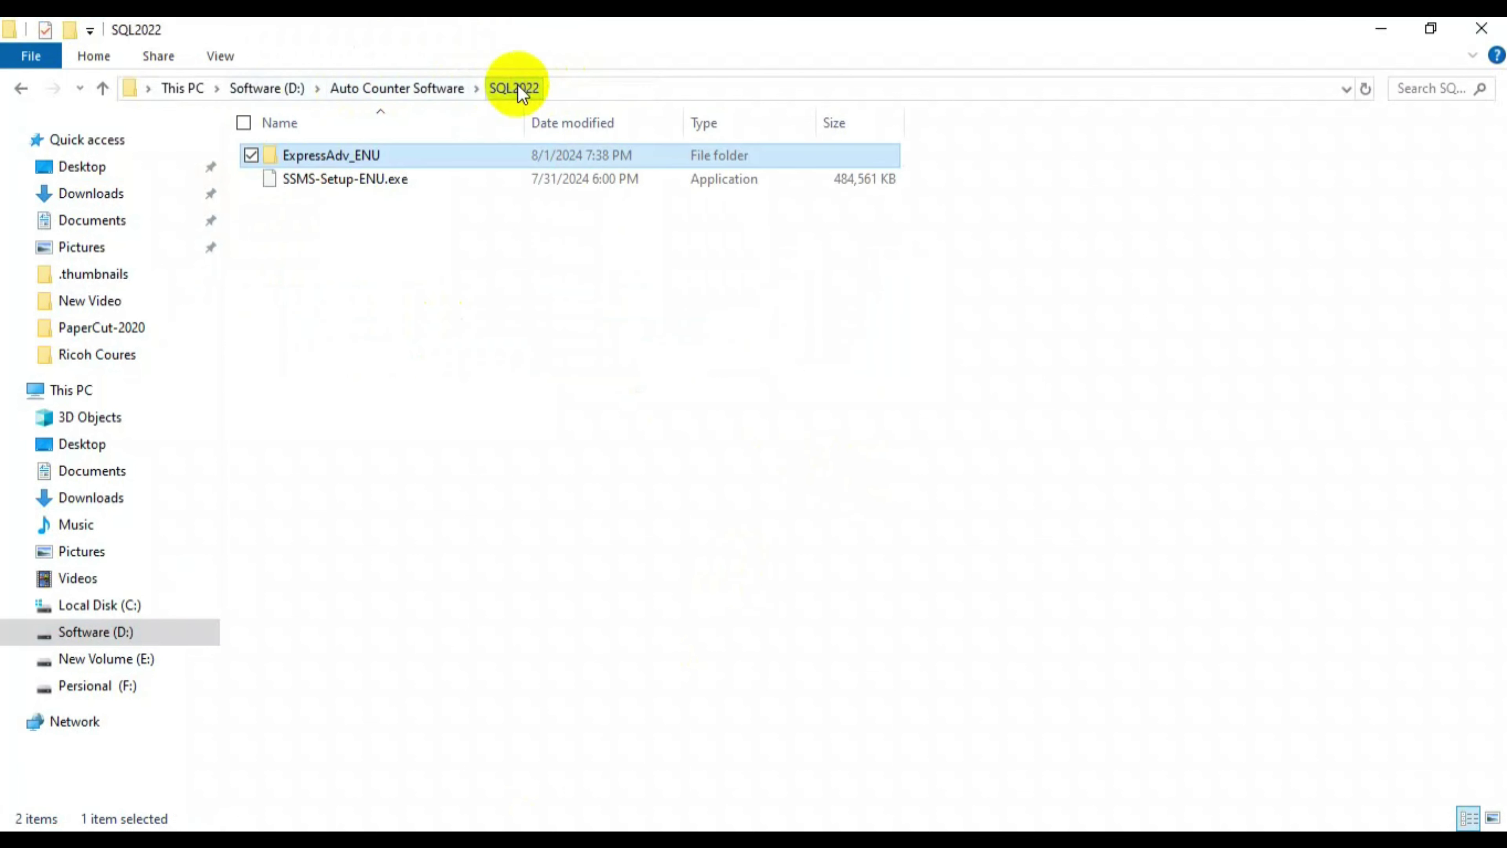
- Run SSMS-Setup-ENU.exe and install Management Studio 20.2 to its default location
click(361, 178)
double_click(360, 179)
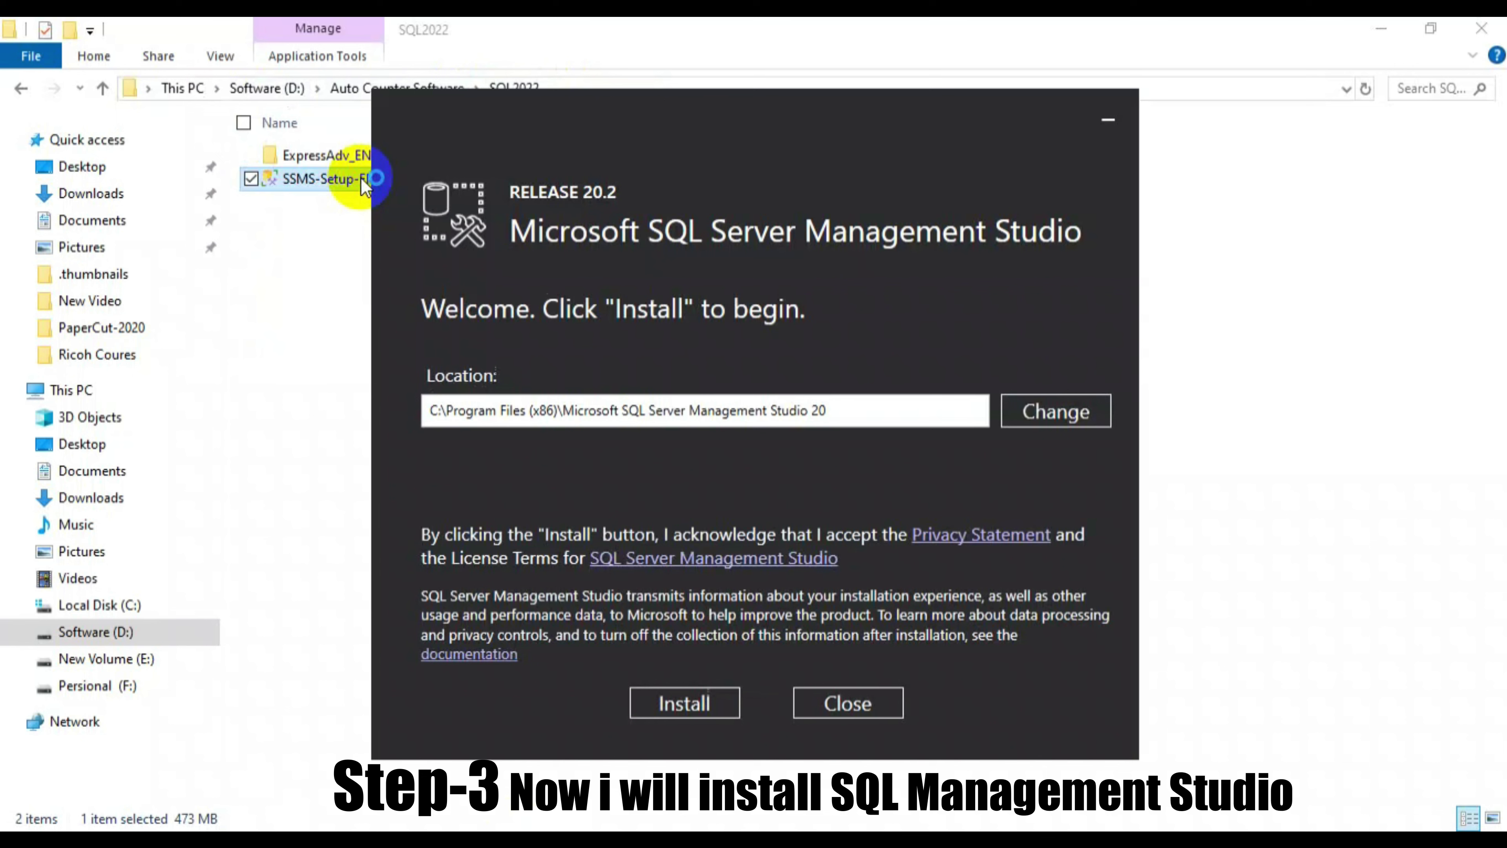
click(702, 705)
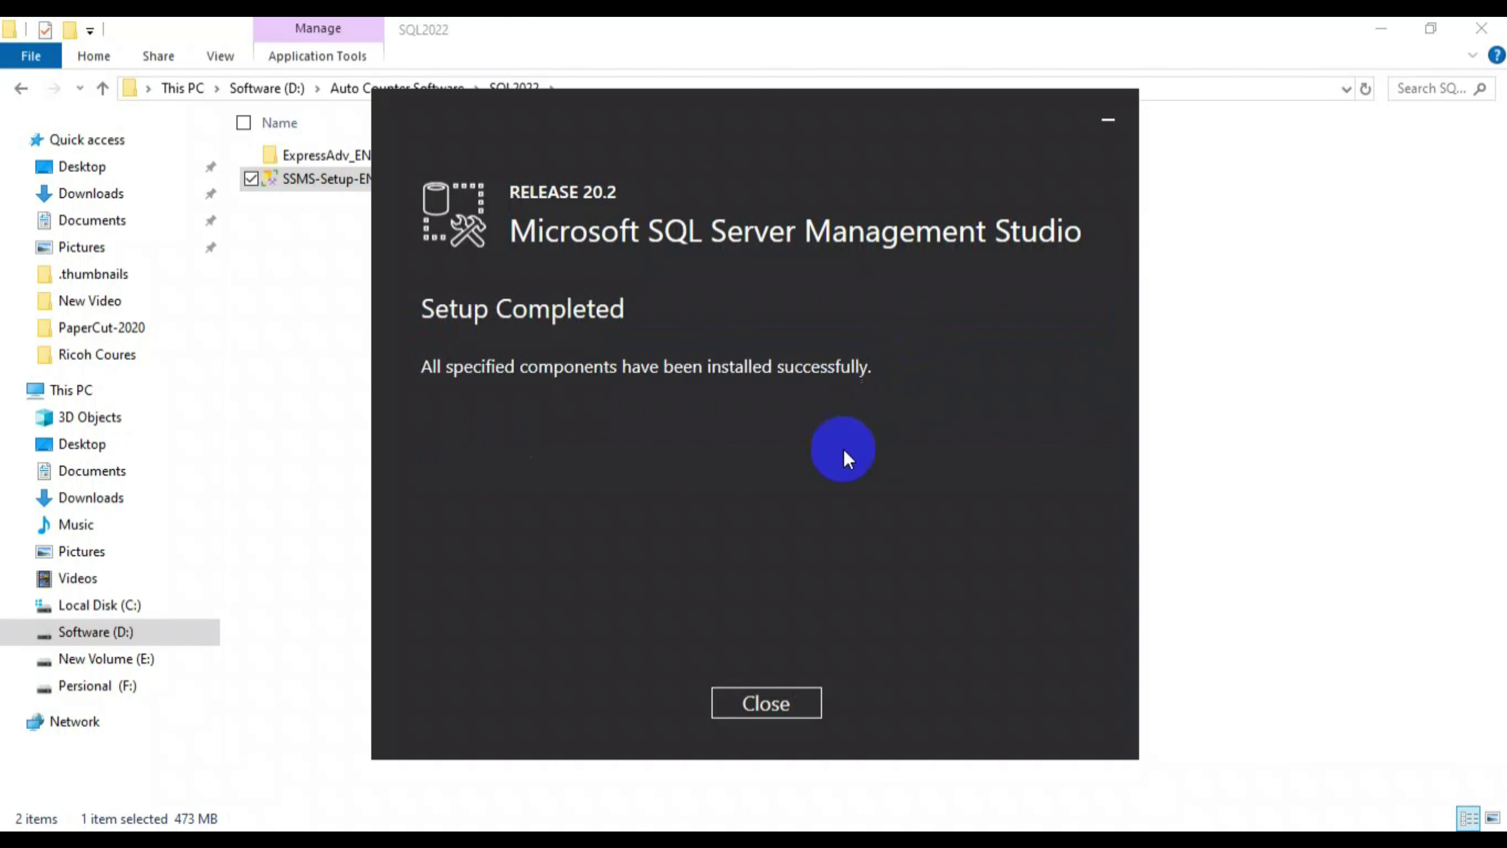
- Close SSMS setup and File Explorer, then launch SQL Server Management Studio 20 from Start
click(767, 703)
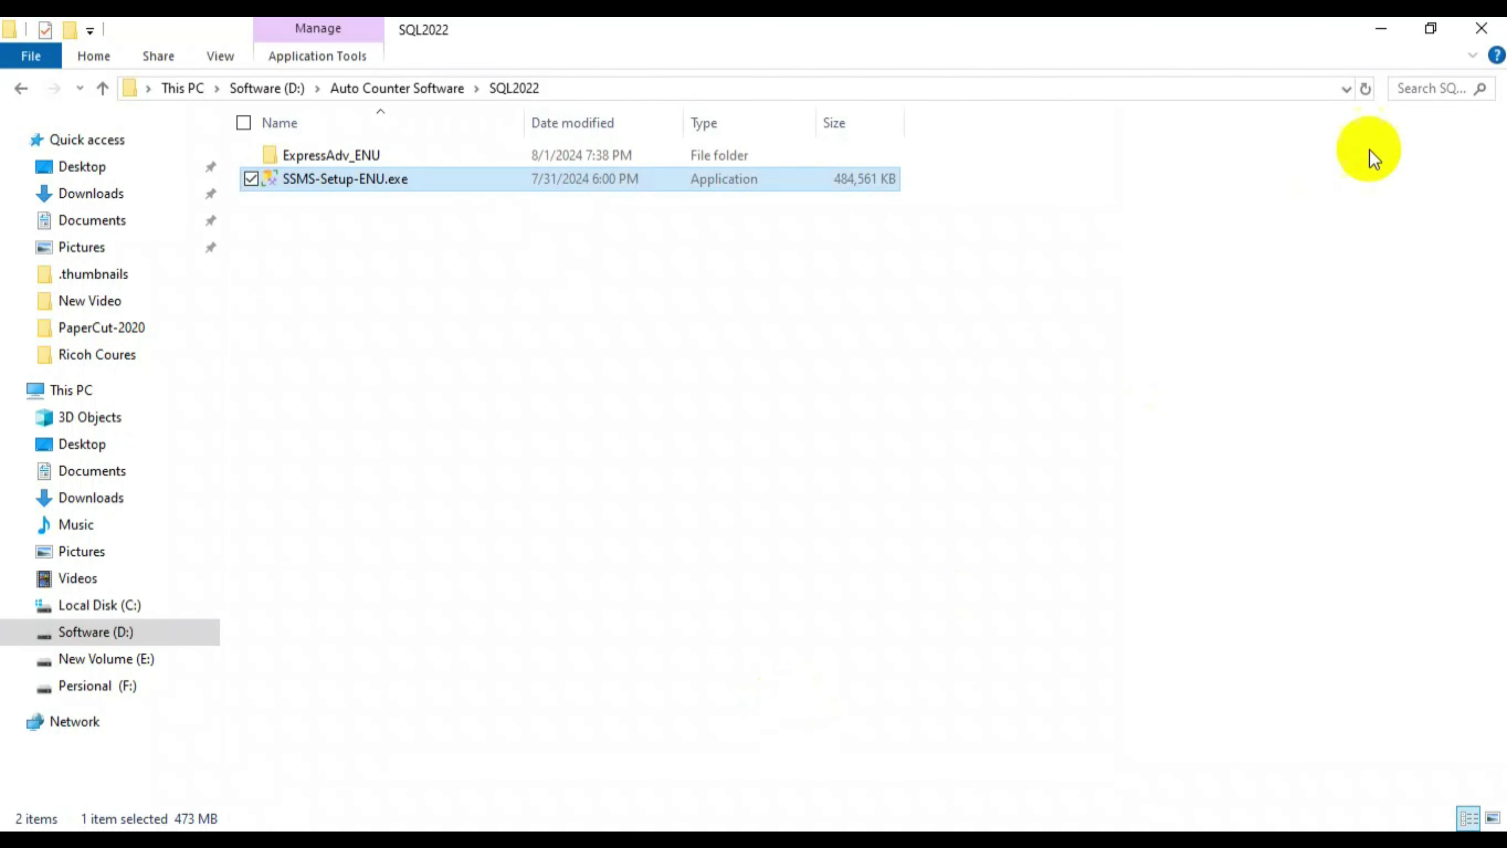
click(1482, 28)
double_click(198, 761)
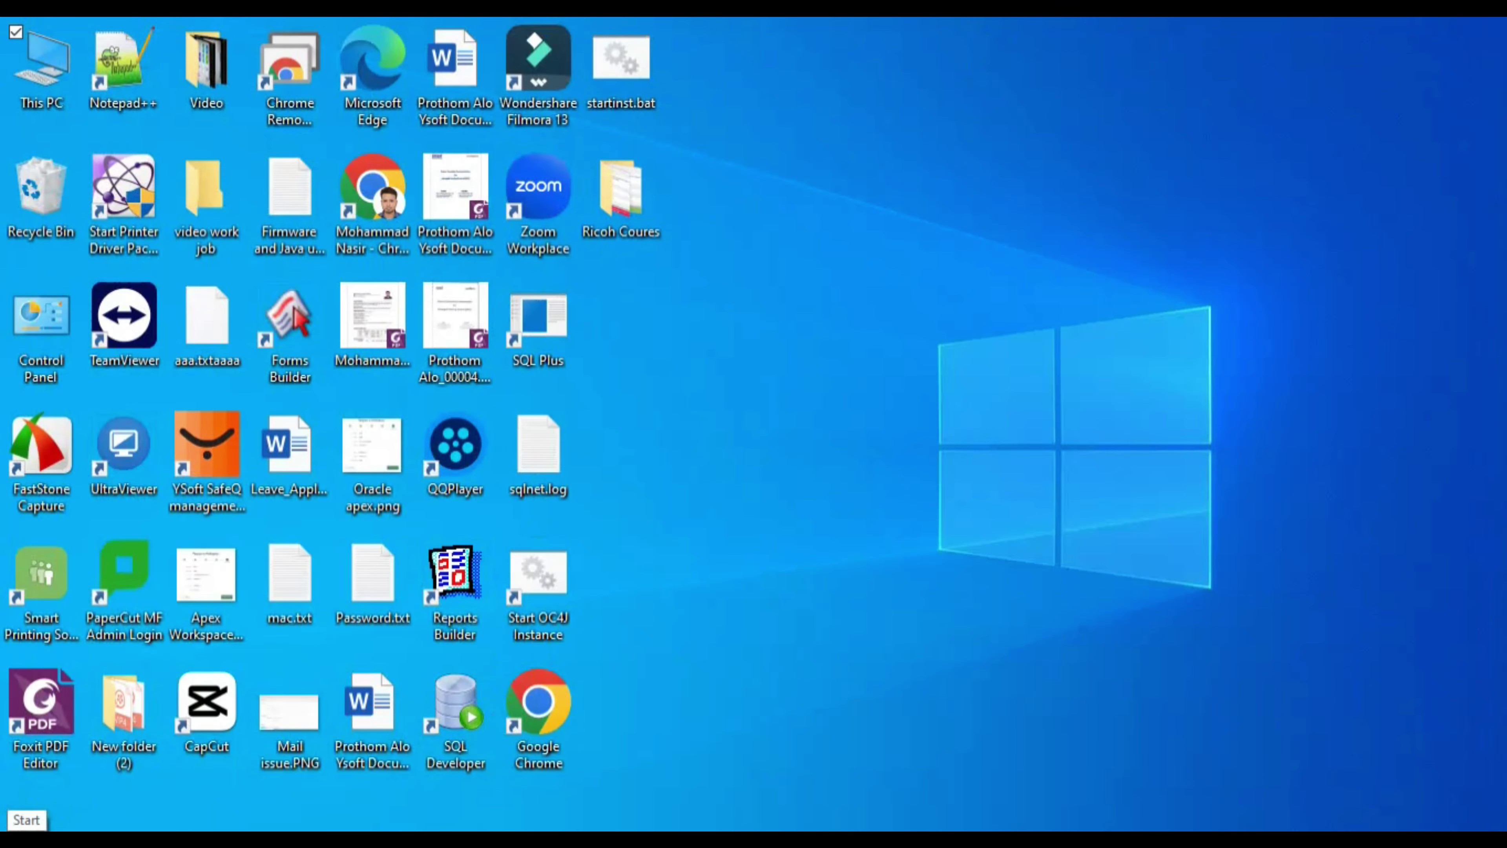
click(14, 837)
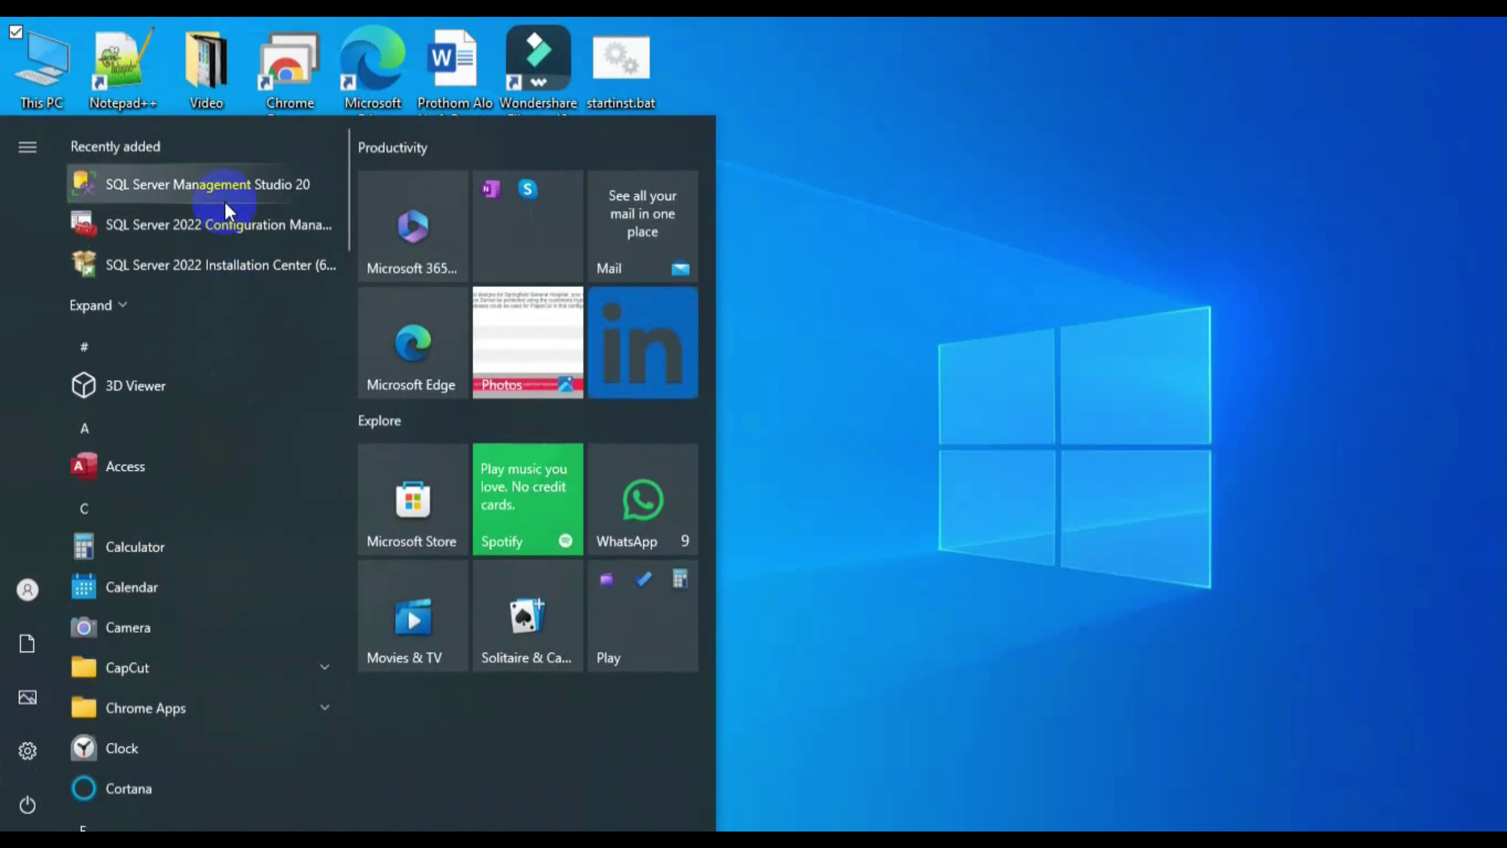
click(217, 188)
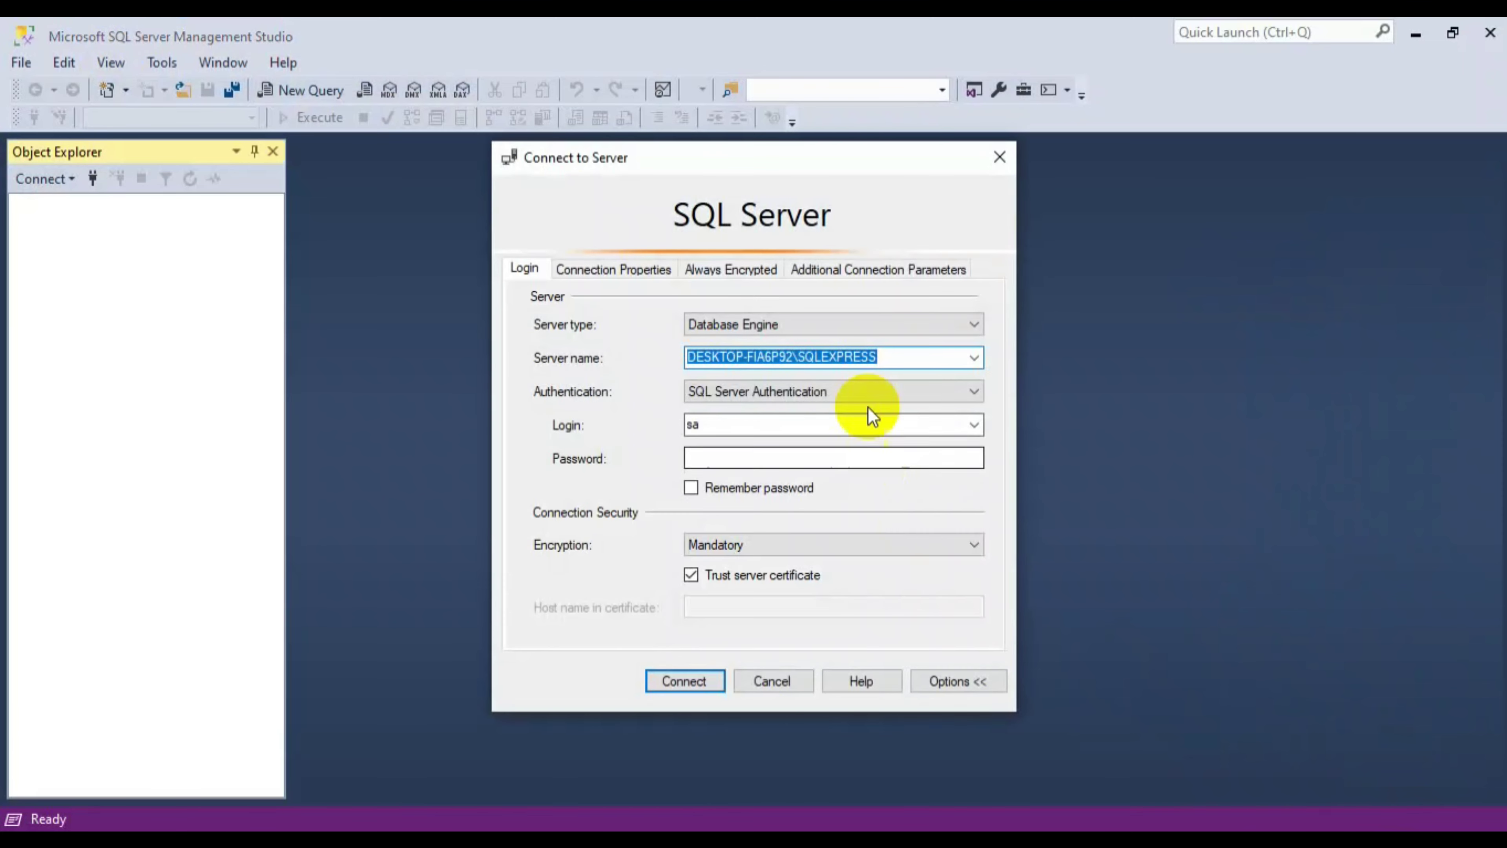
- Connect to the local SQLEXPRESS instance as sa with the account password, then minimize SSMS
click(747, 461)
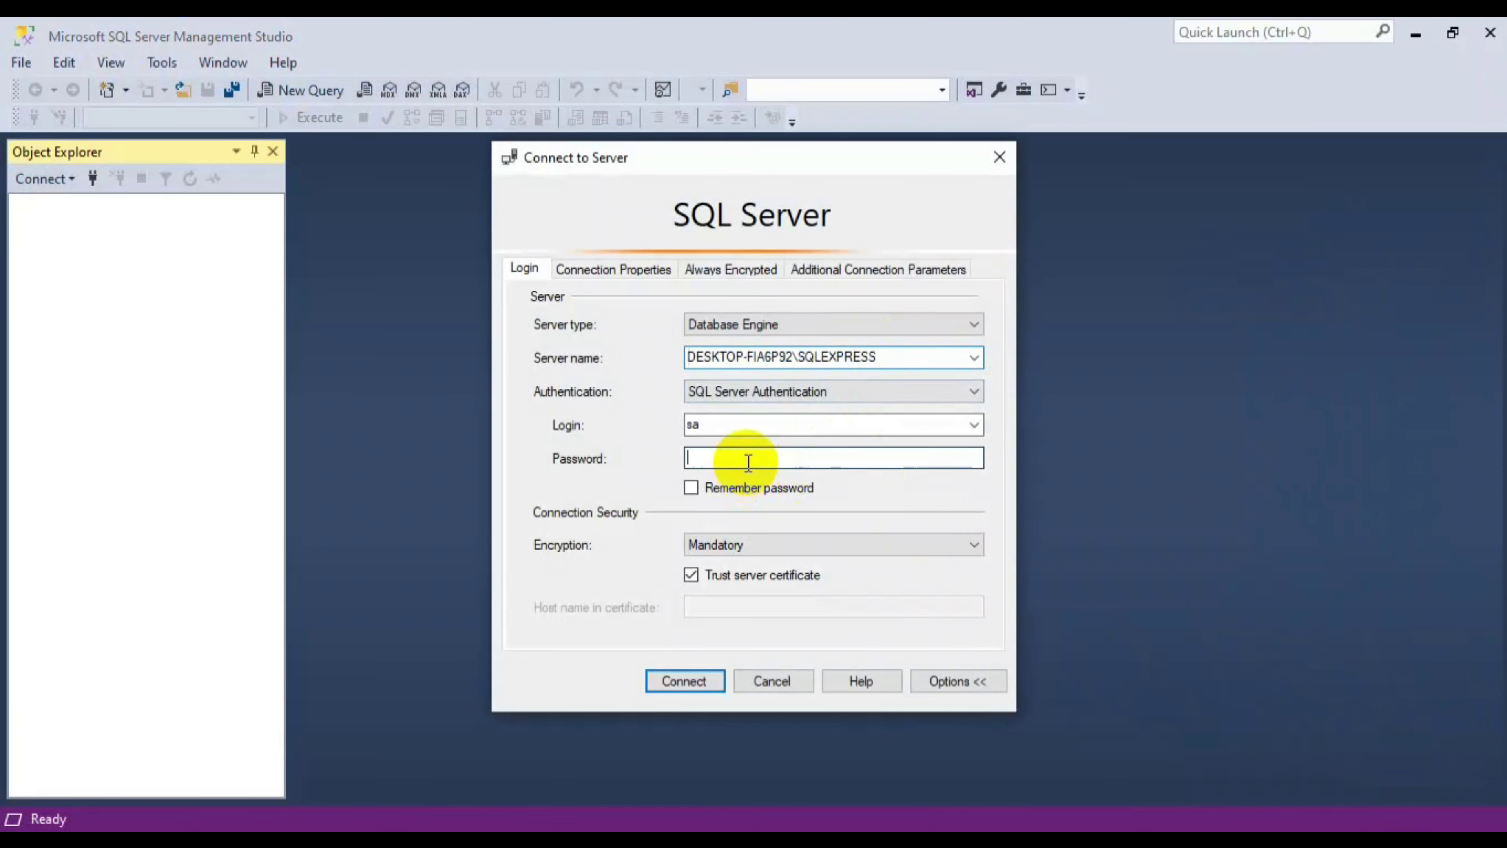
text(******)
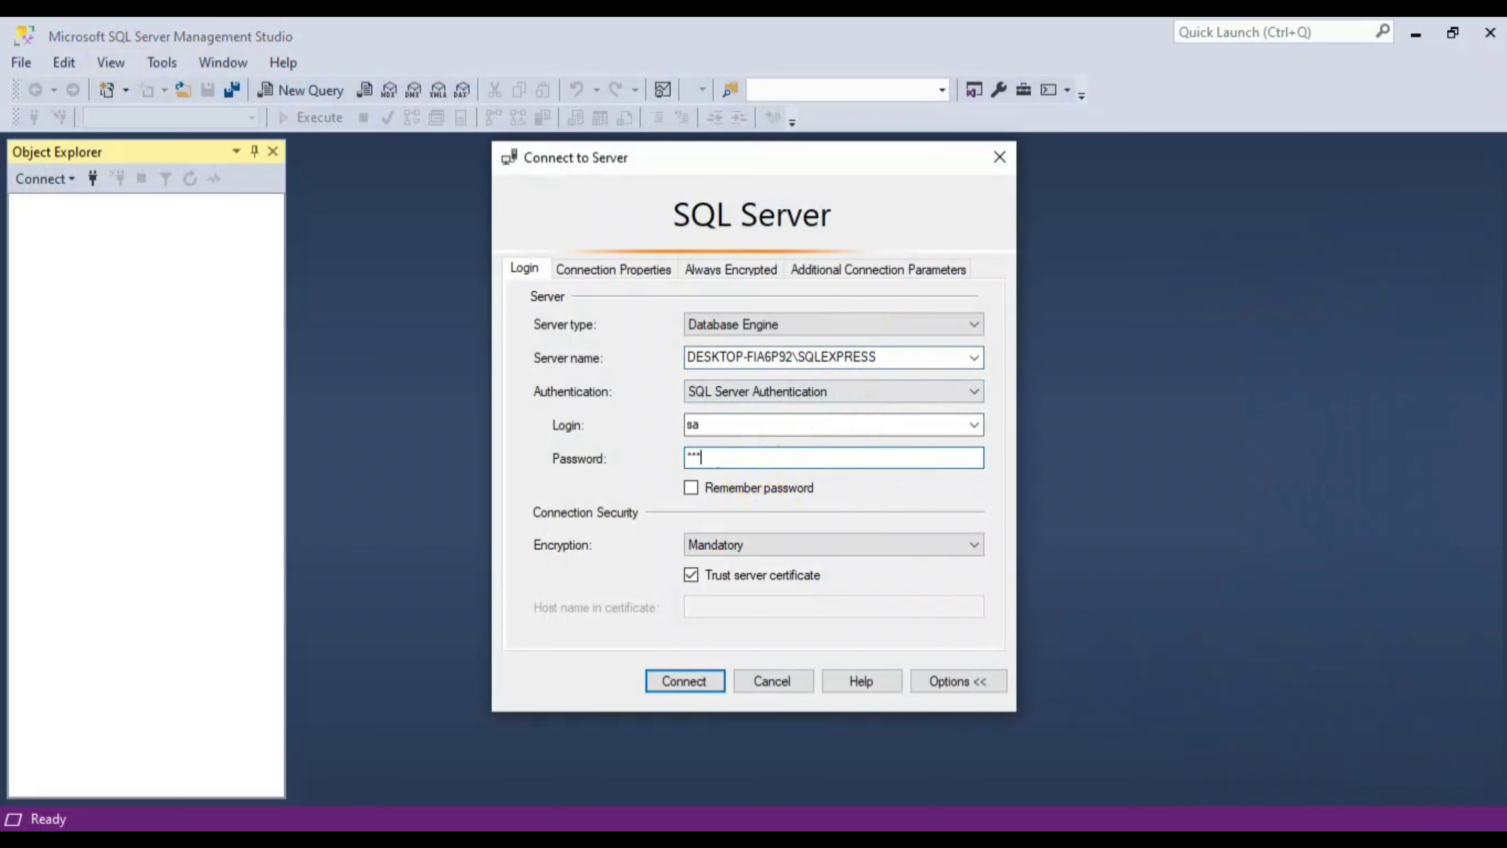
text(**)
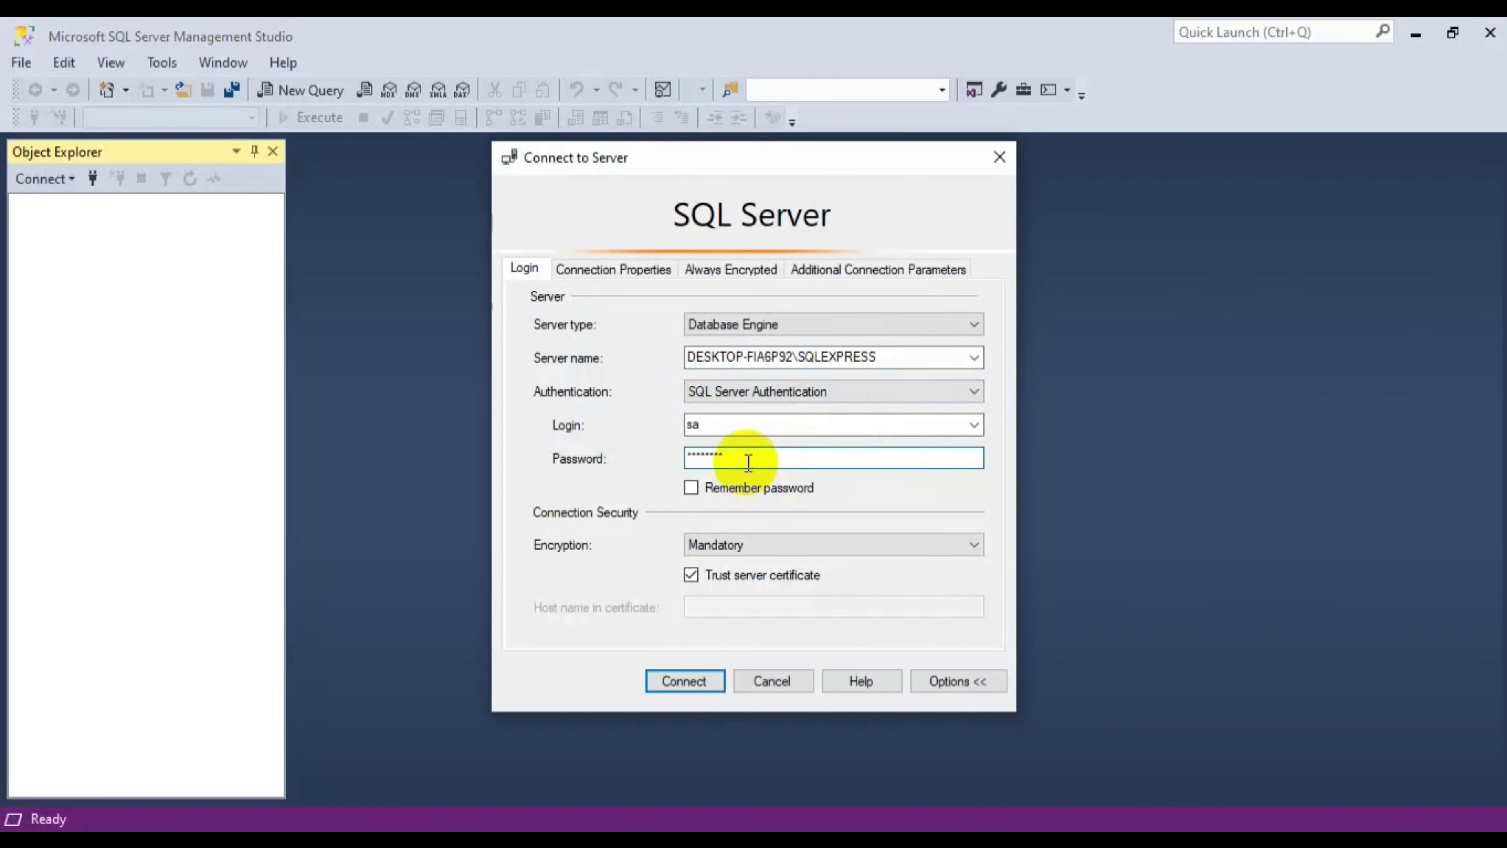
click(707, 682)
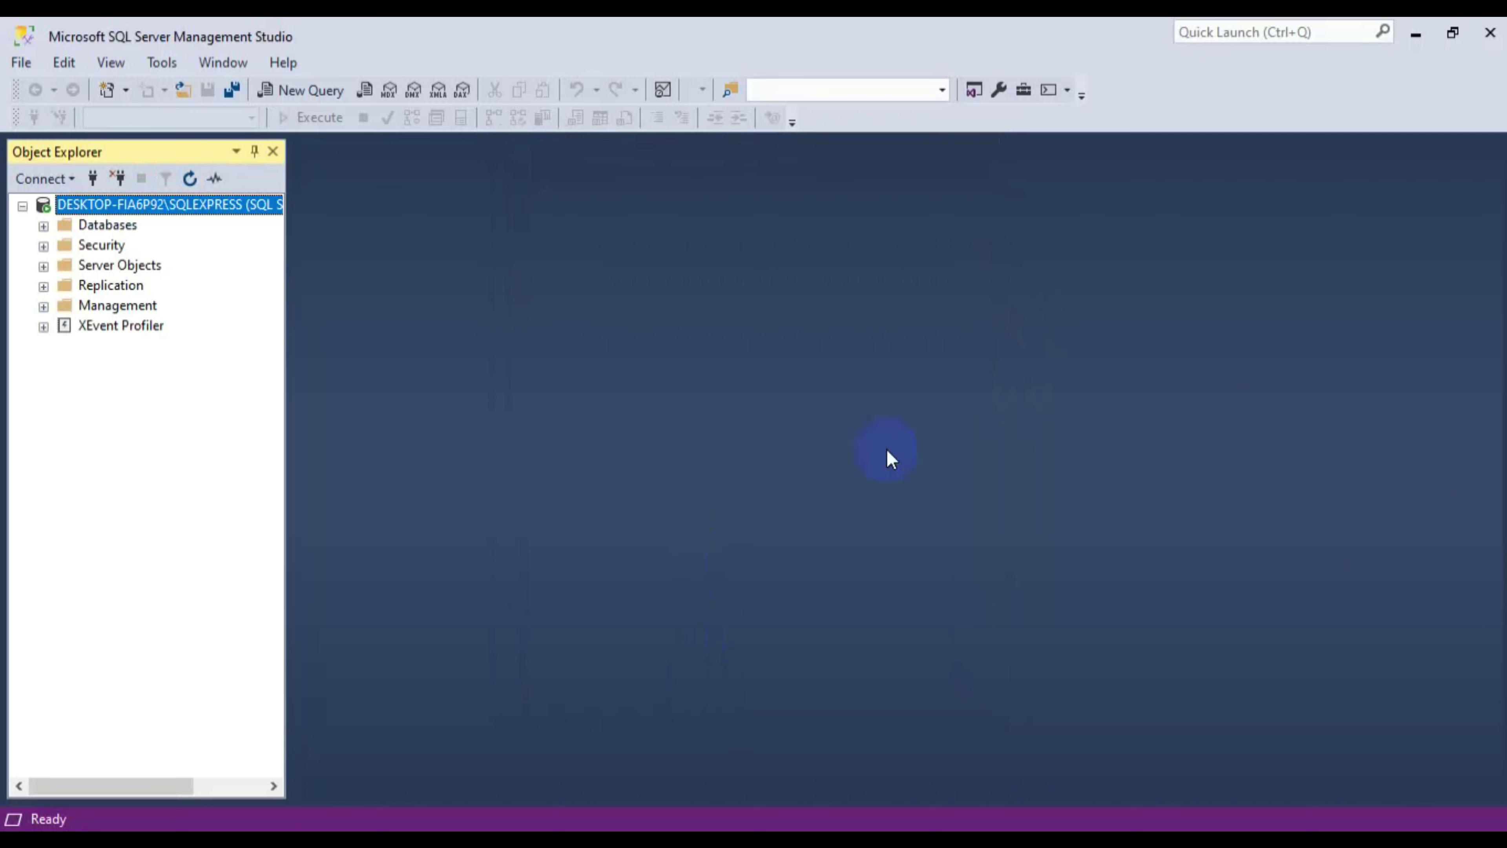
click(1416, 33)
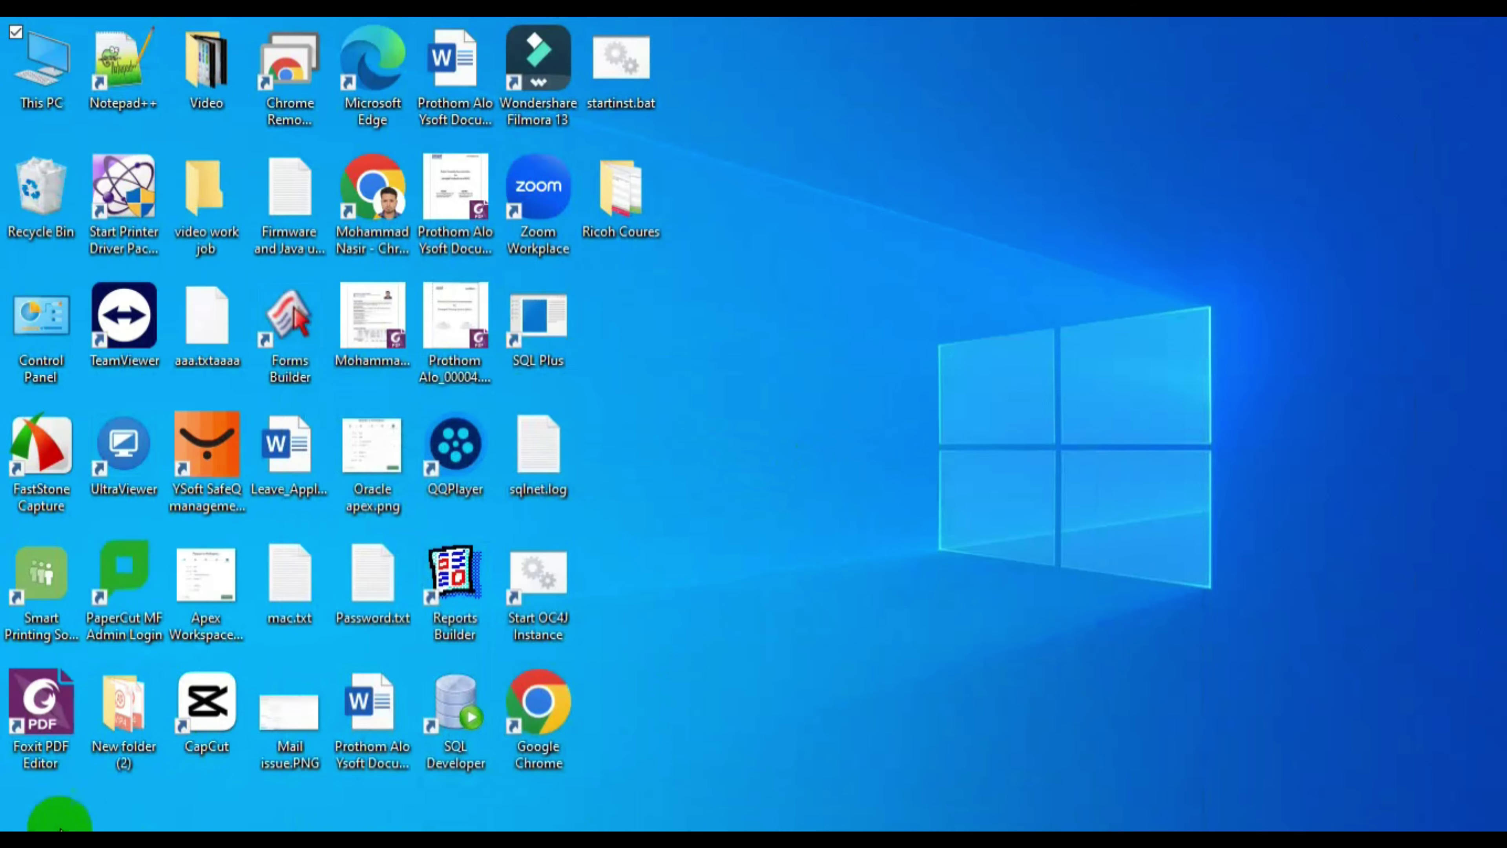
- Run SQL Server 2022 Configuration Manager as administrator from the Microsoft SQL Server 2022 group
click(59, 828)
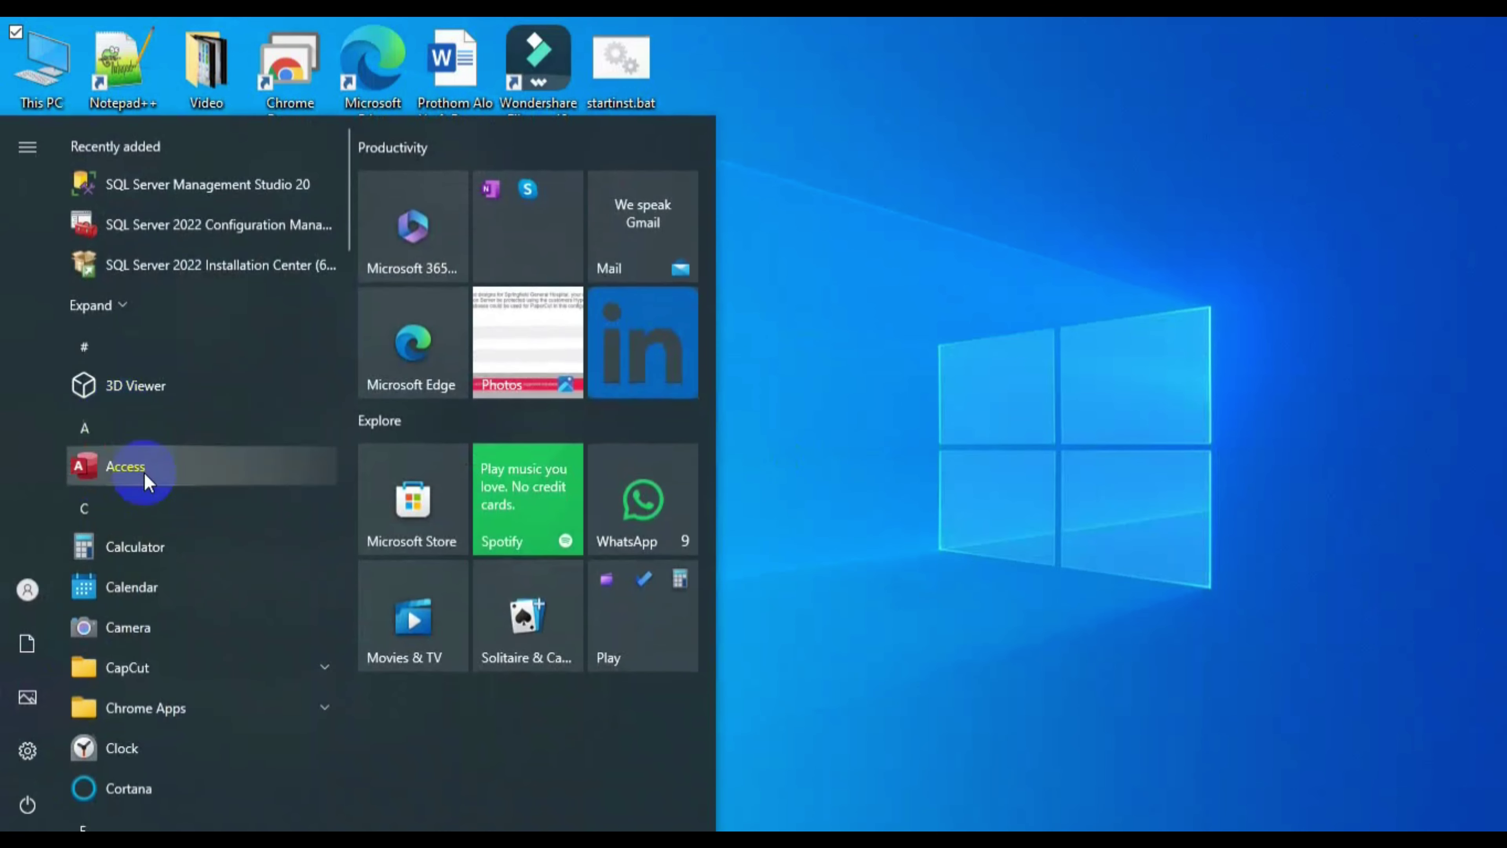
scroll(185, 623, down, 15)
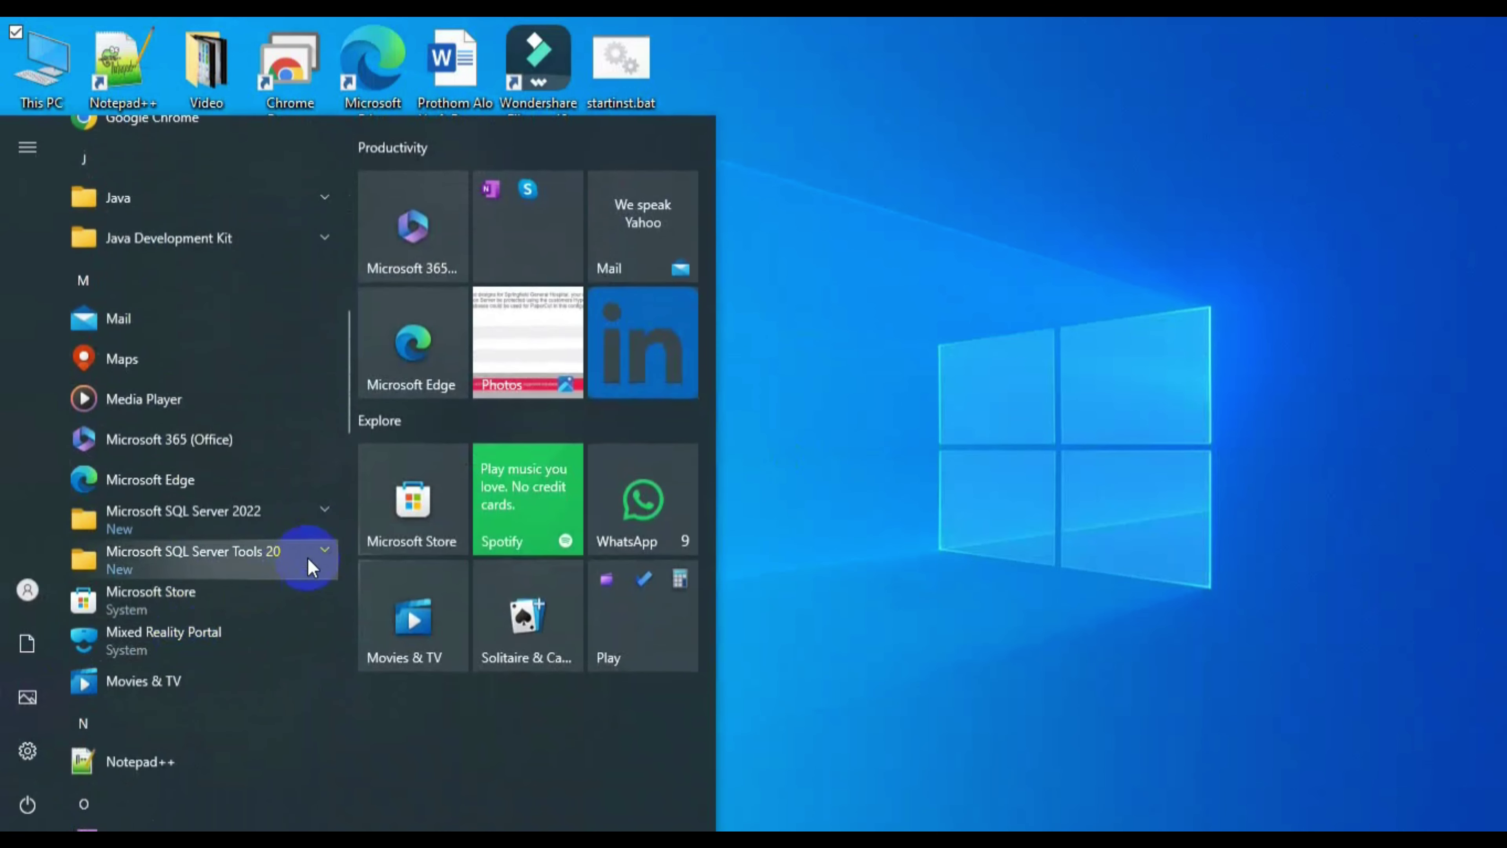
click(321, 518)
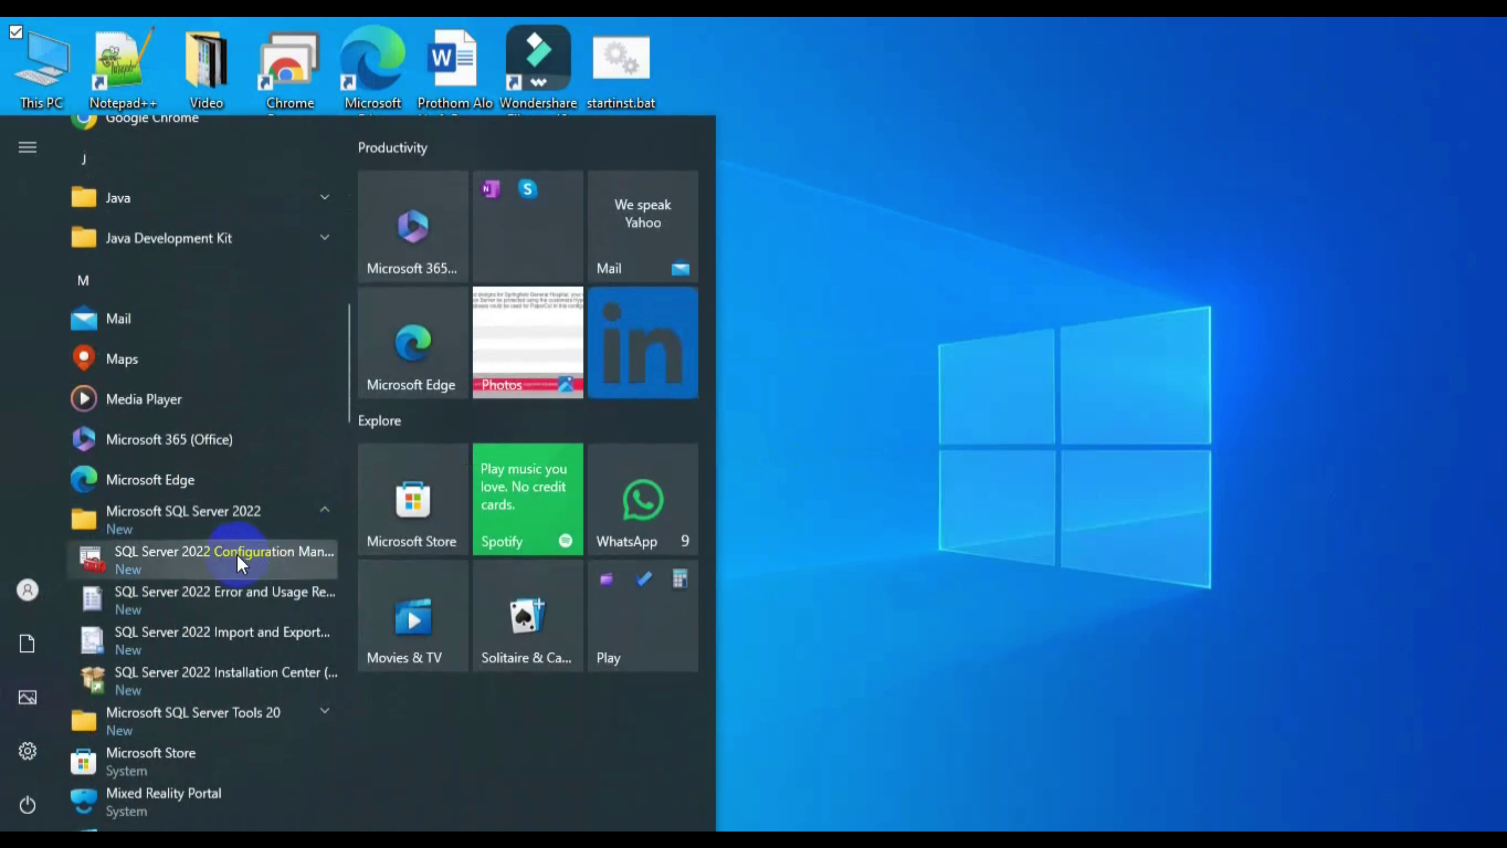
right_click(241, 560)
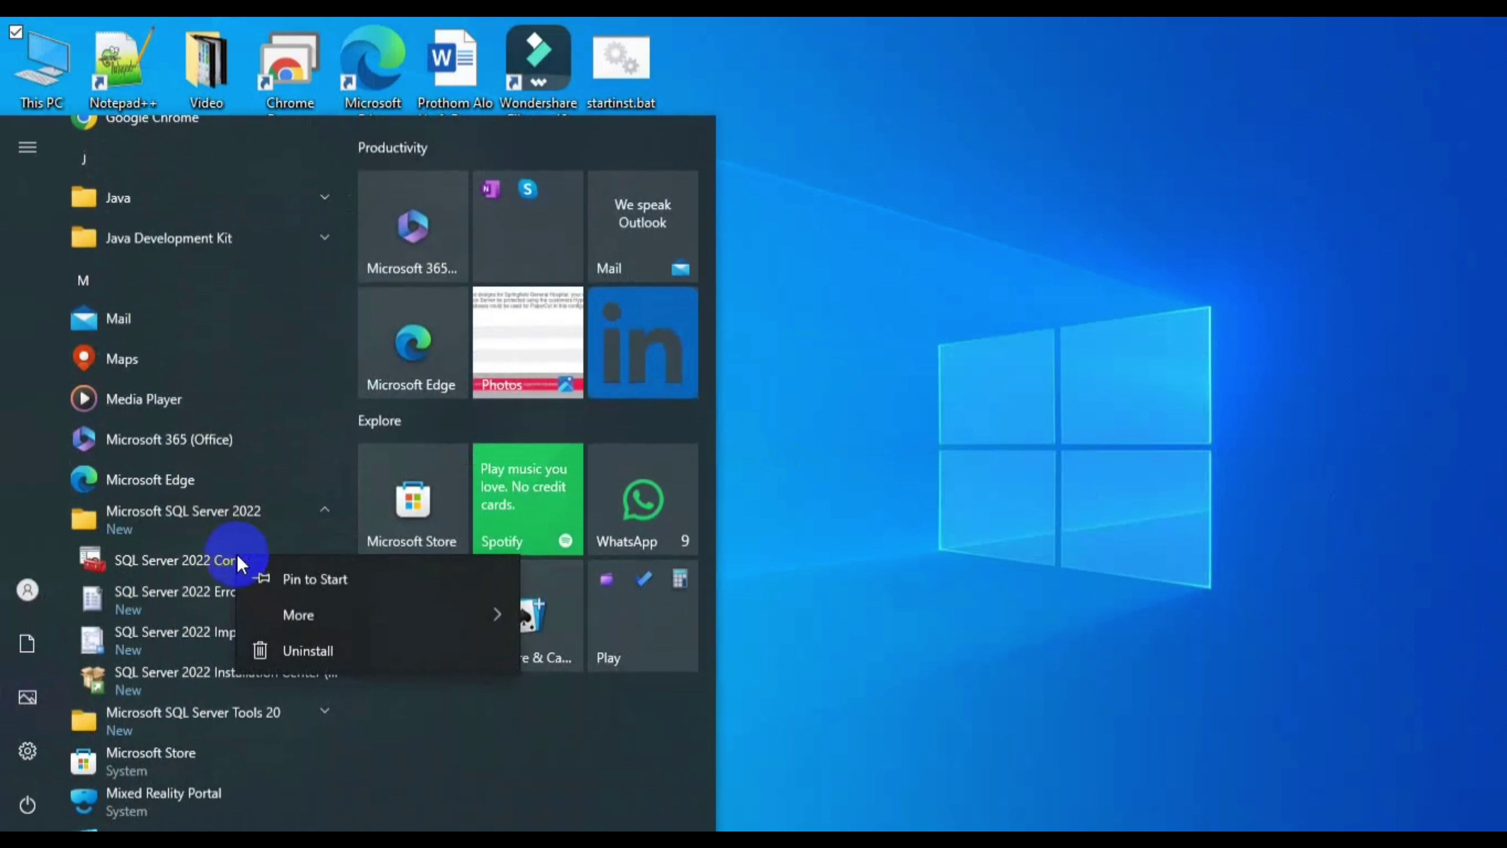
mouse_move(359, 620)
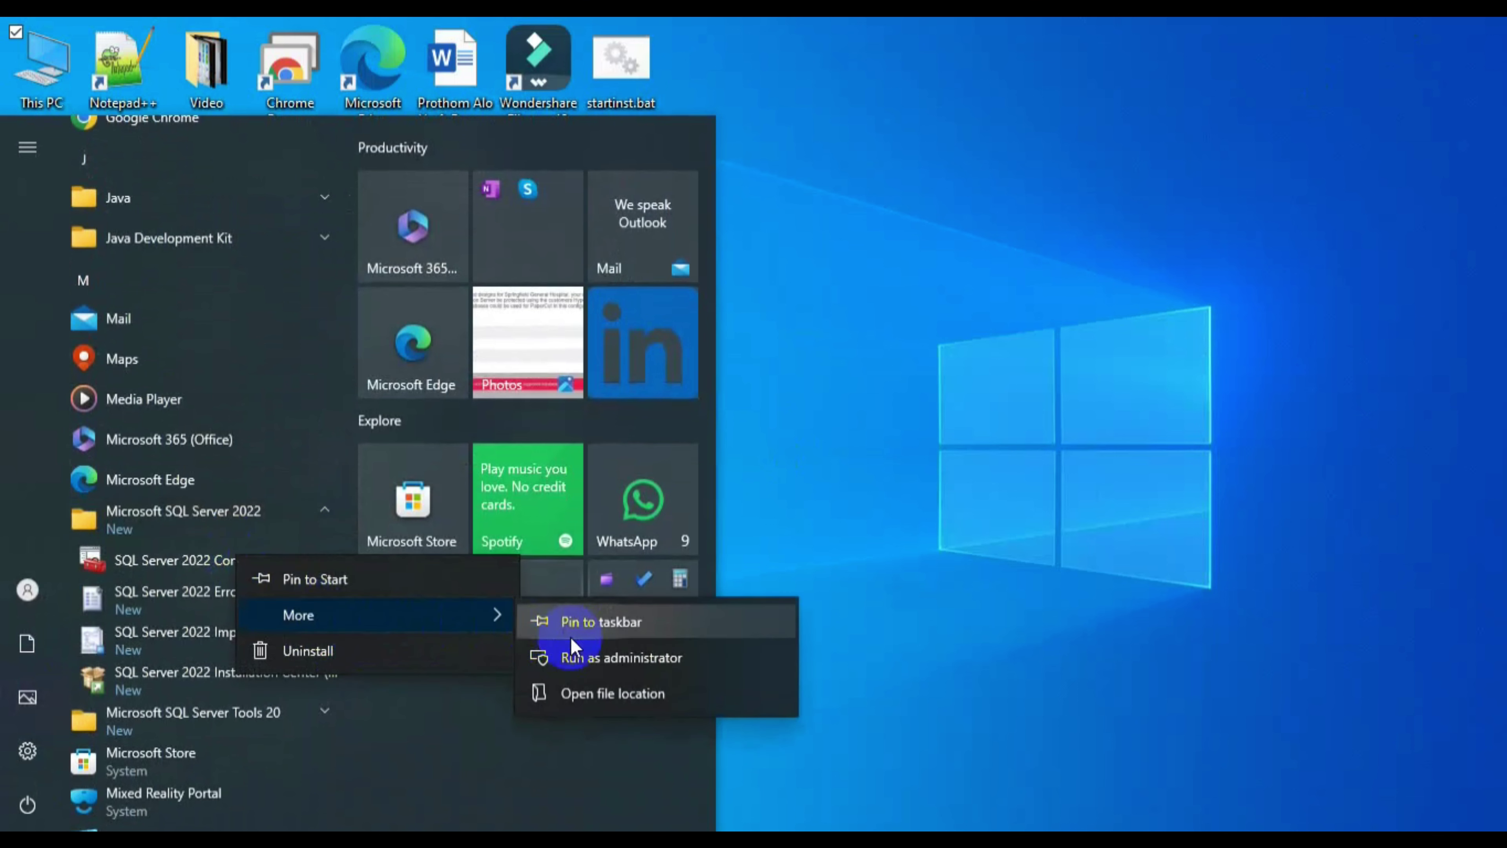
click(600, 657)
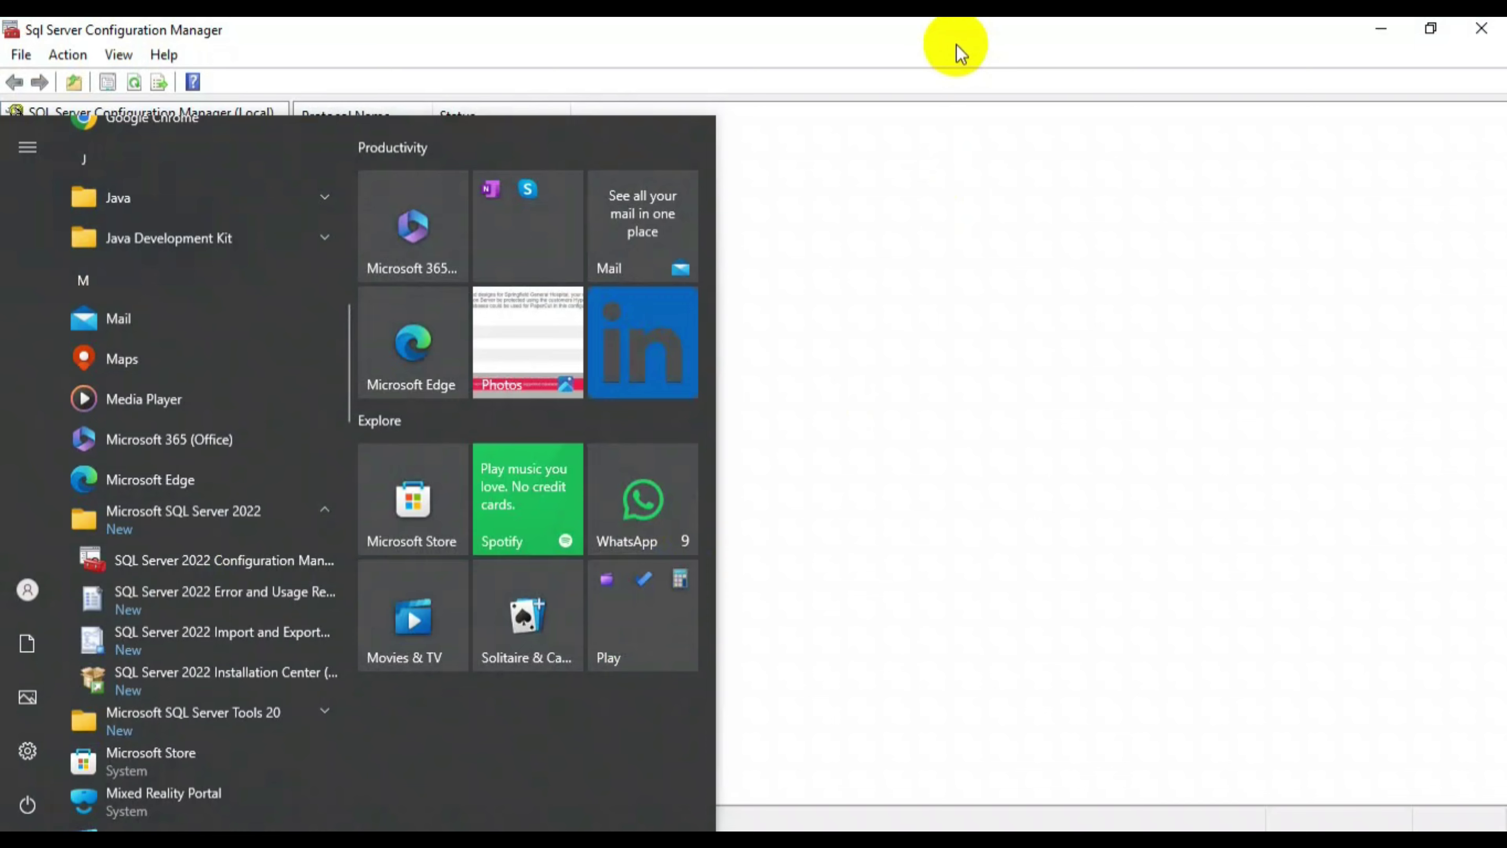
- Open the SQLEXPRESS TCP/IP protocol properties and set Enabled to Yes
click(960, 53)
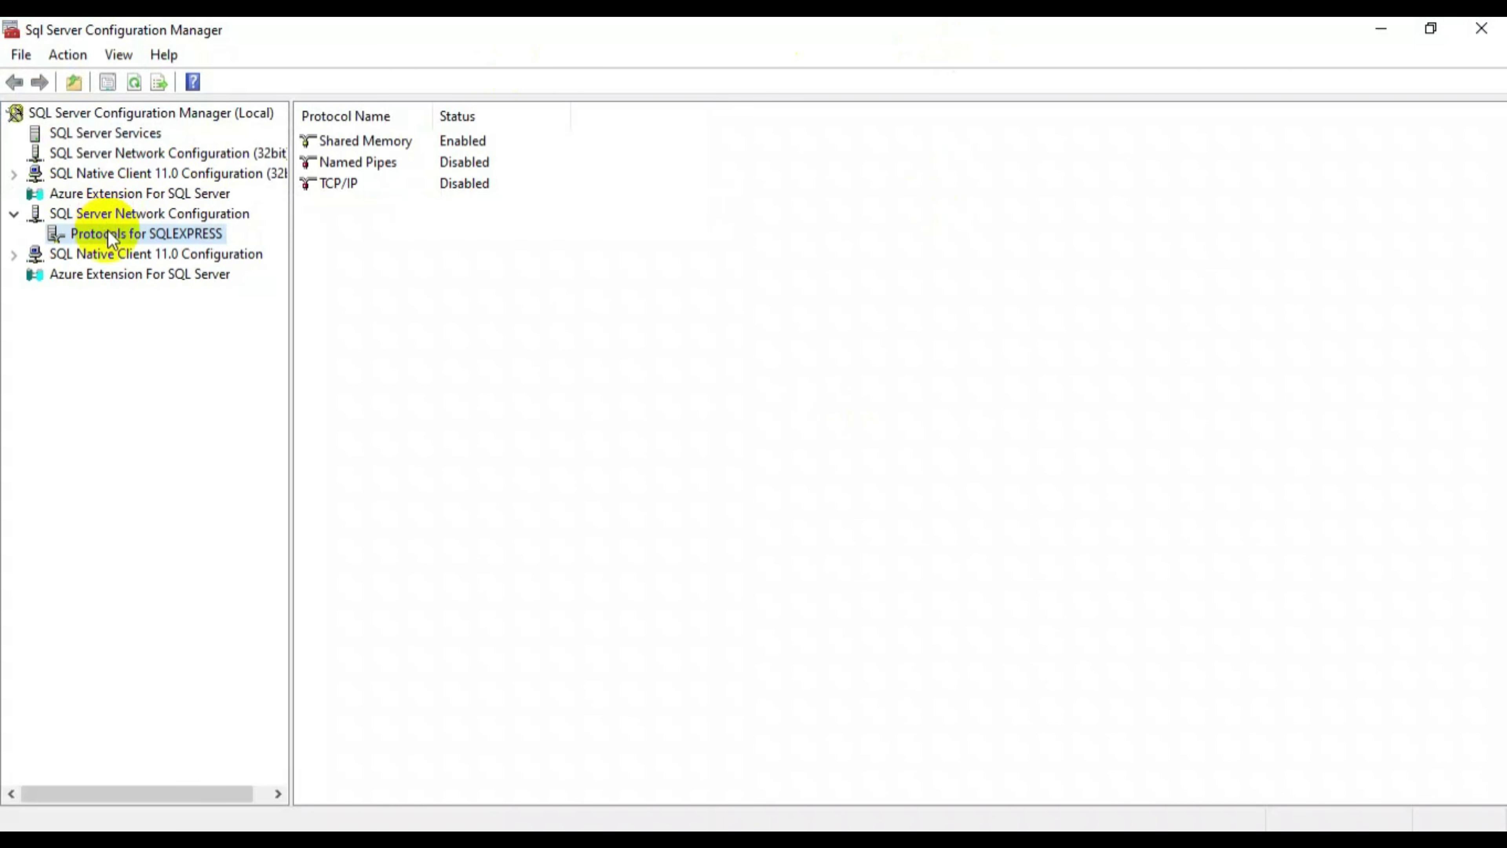
double_click(439, 186)
click(807, 259)
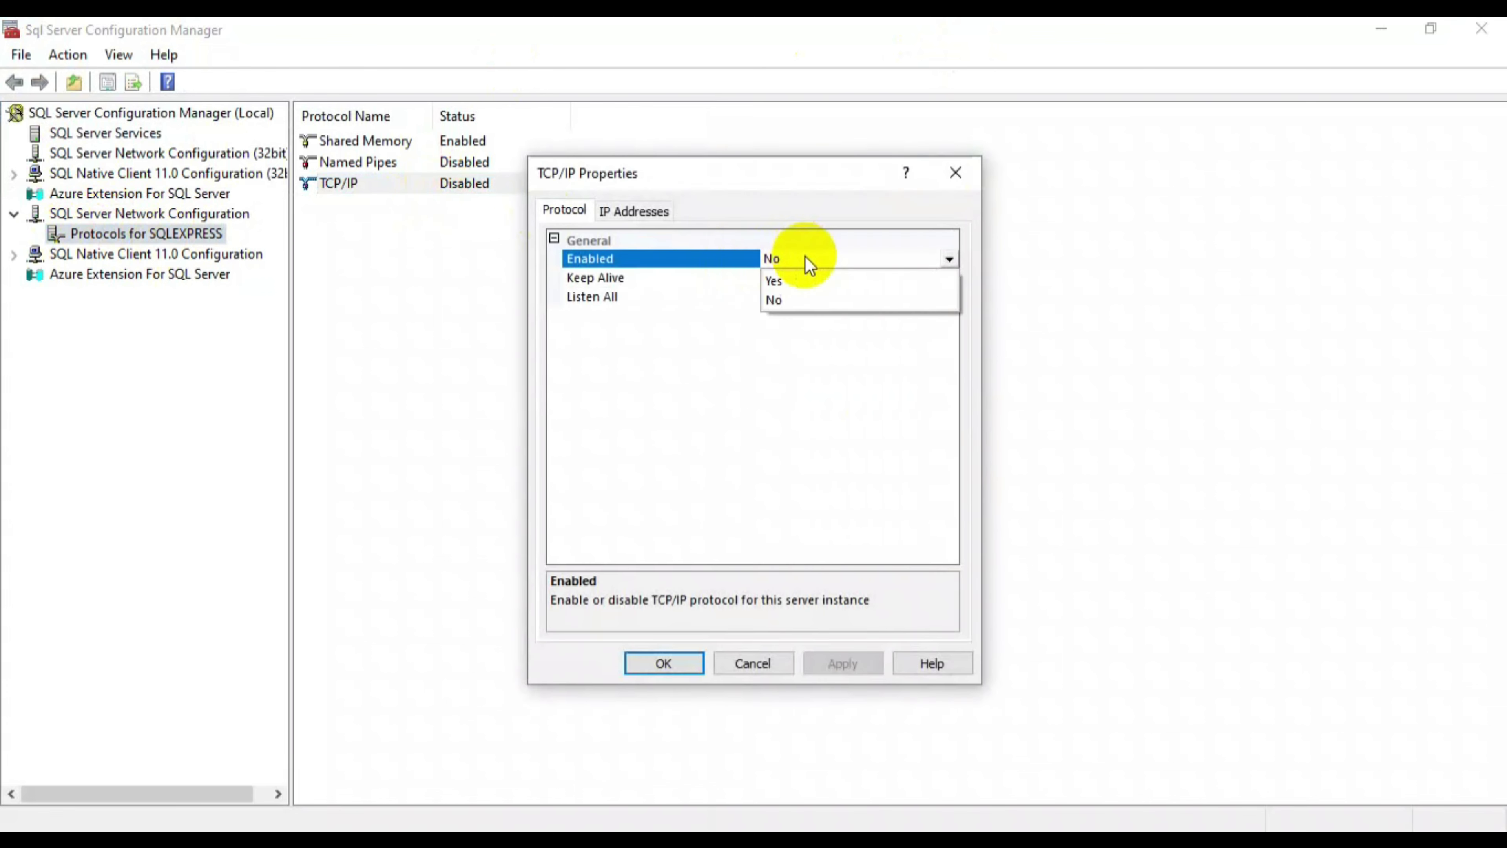
click(785, 282)
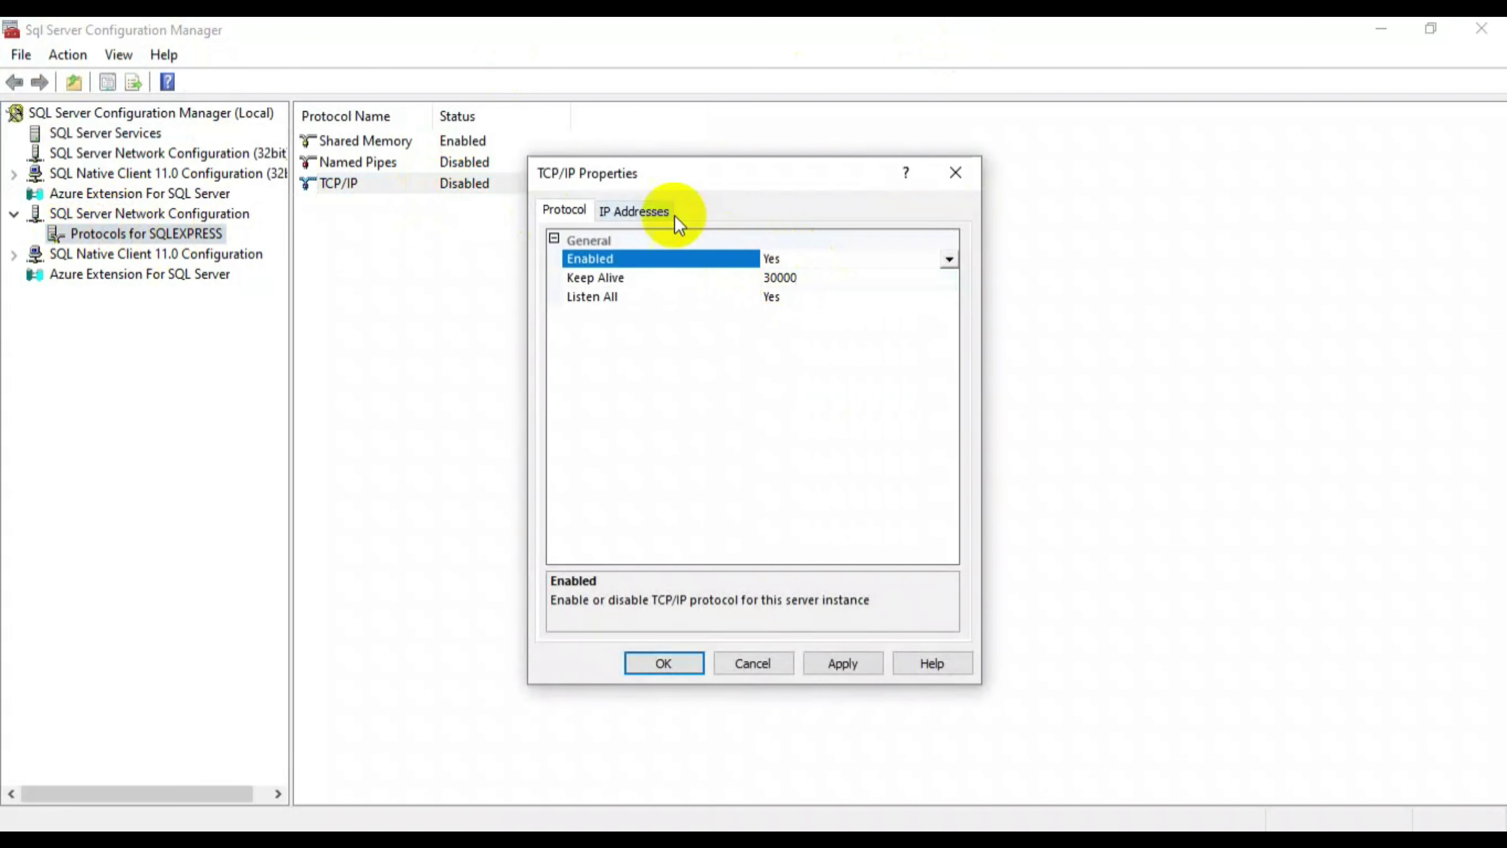
- Set the IPAll TCP port to 1450, apply, and accept the restart warning
click(640, 211)
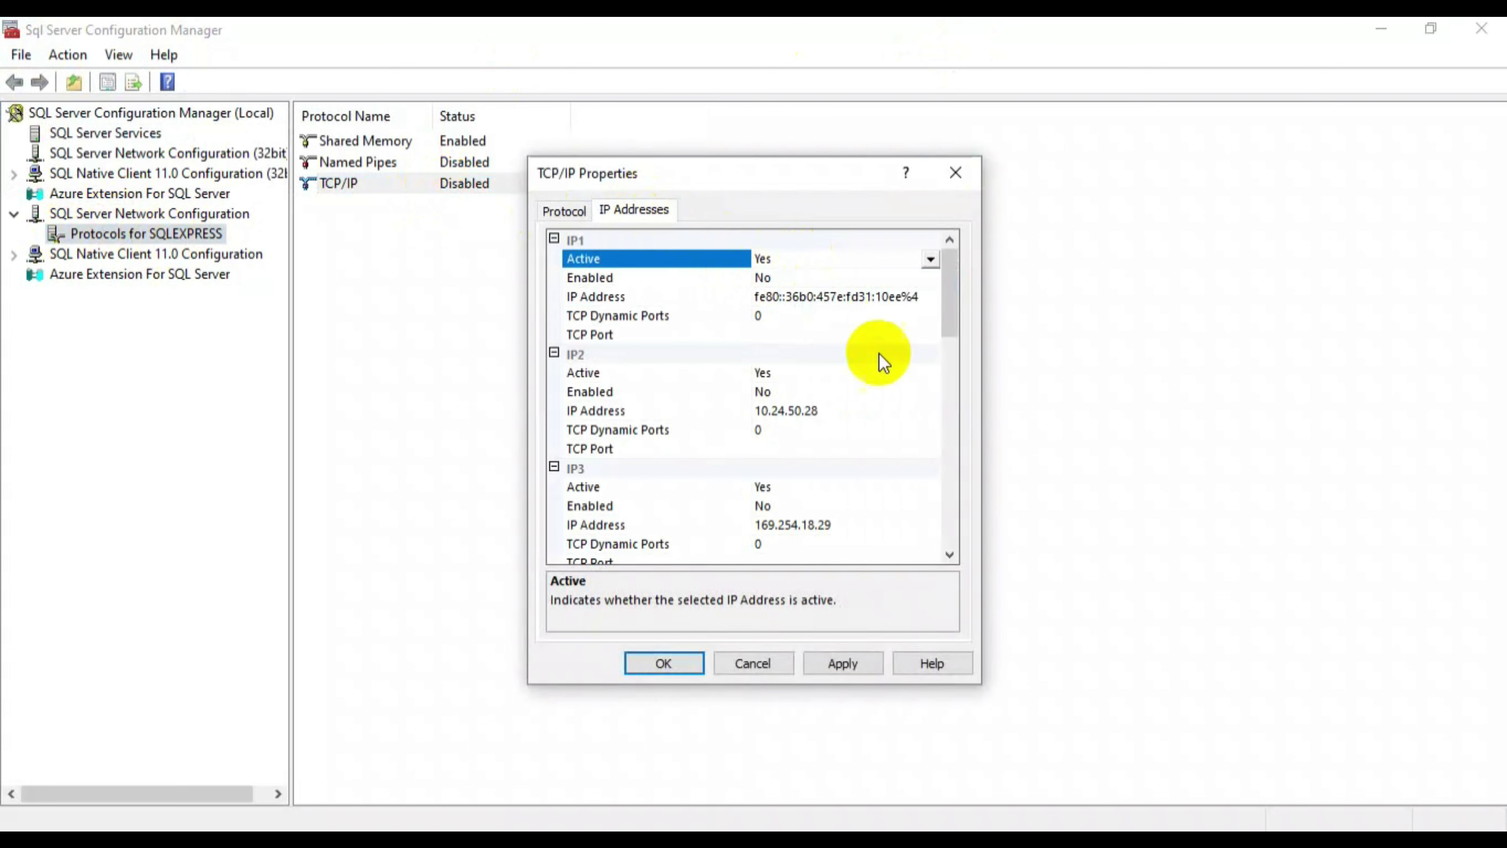
drag(953, 284, 962, 508)
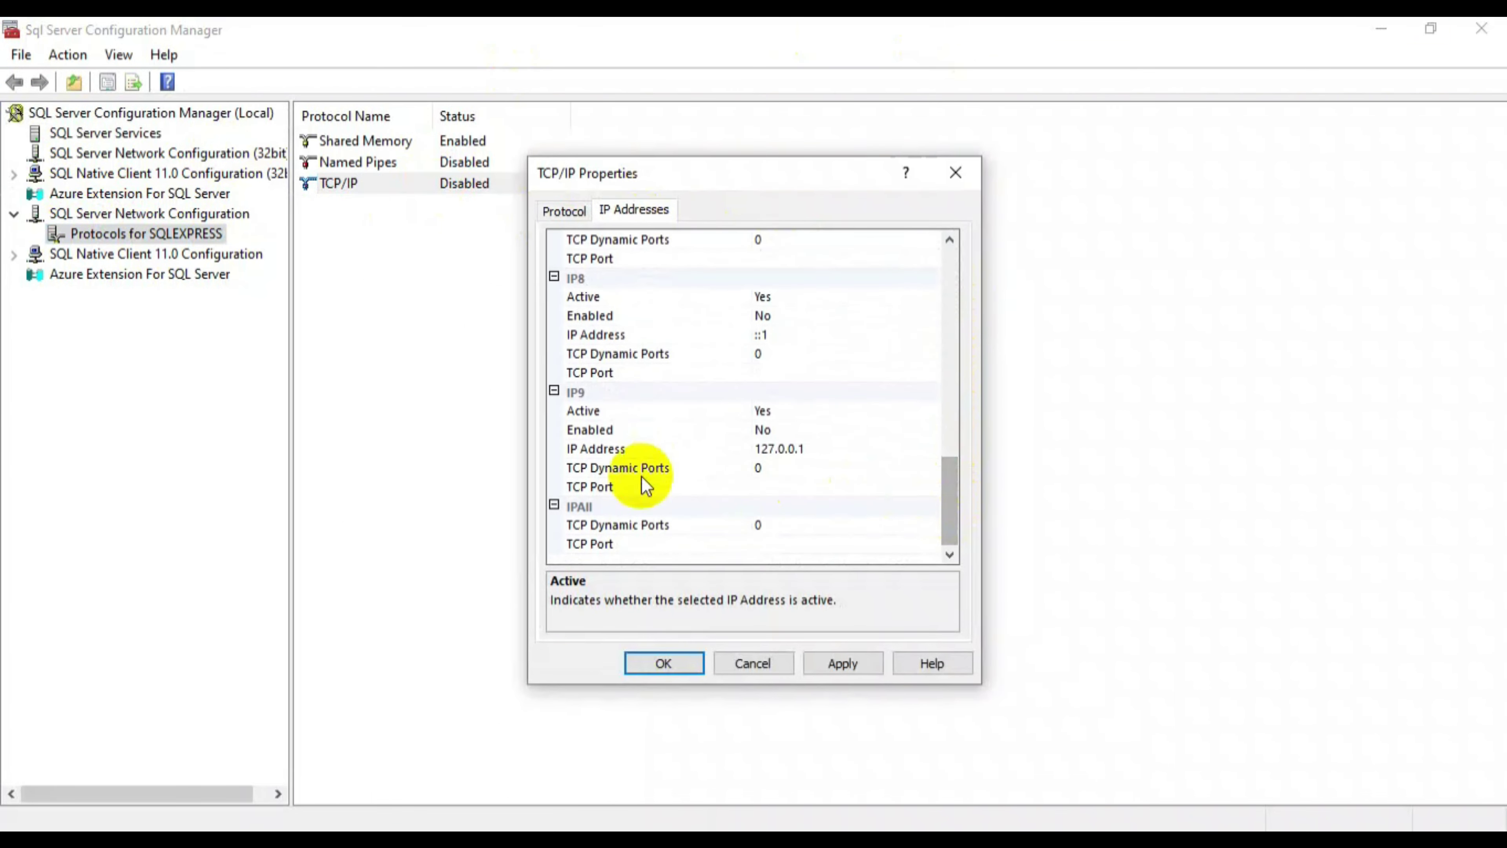
click(578, 508)
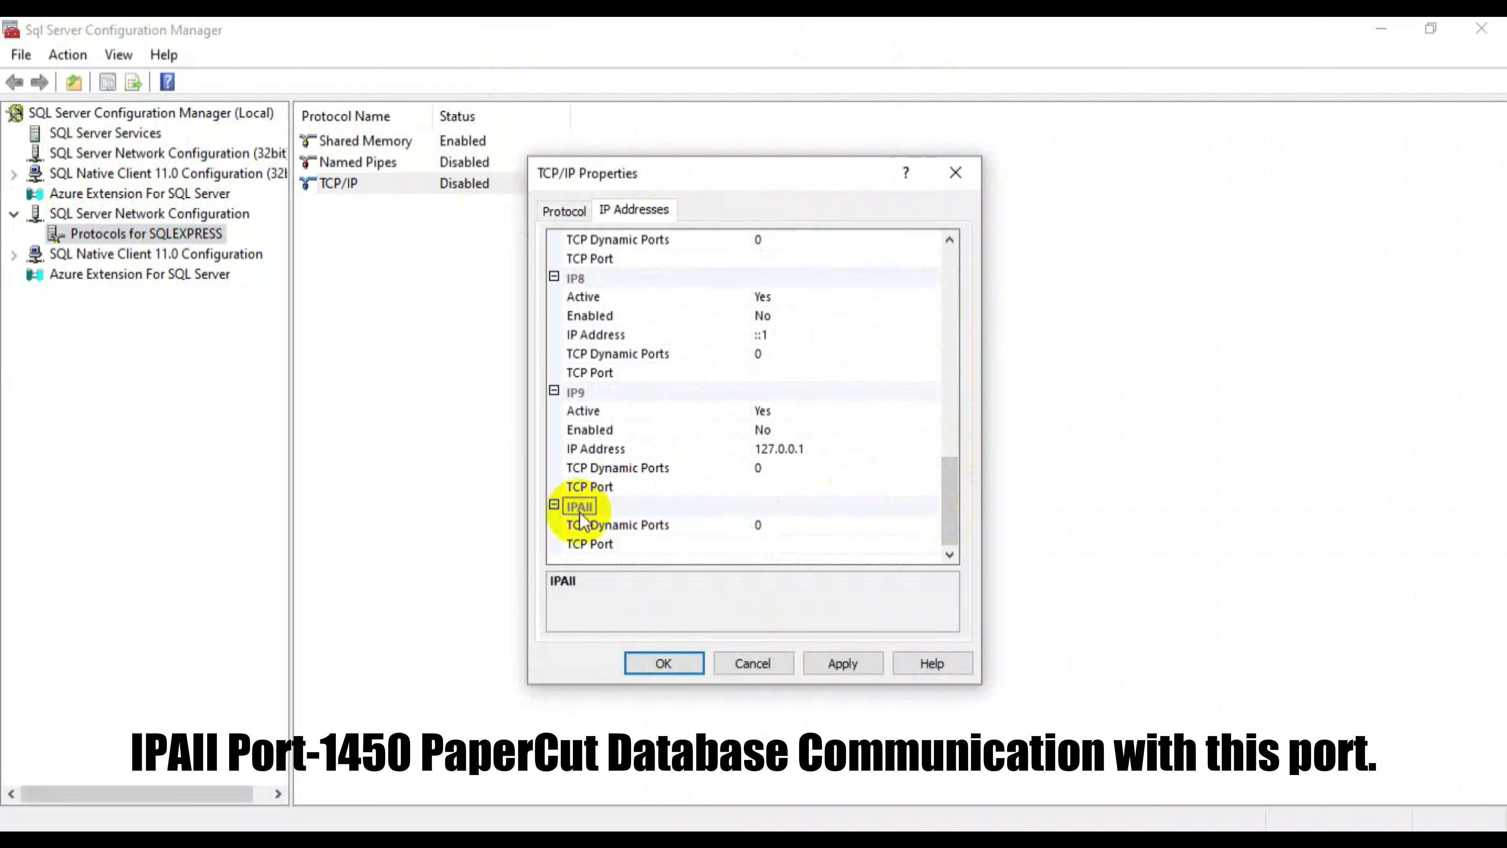
click(767, 544)
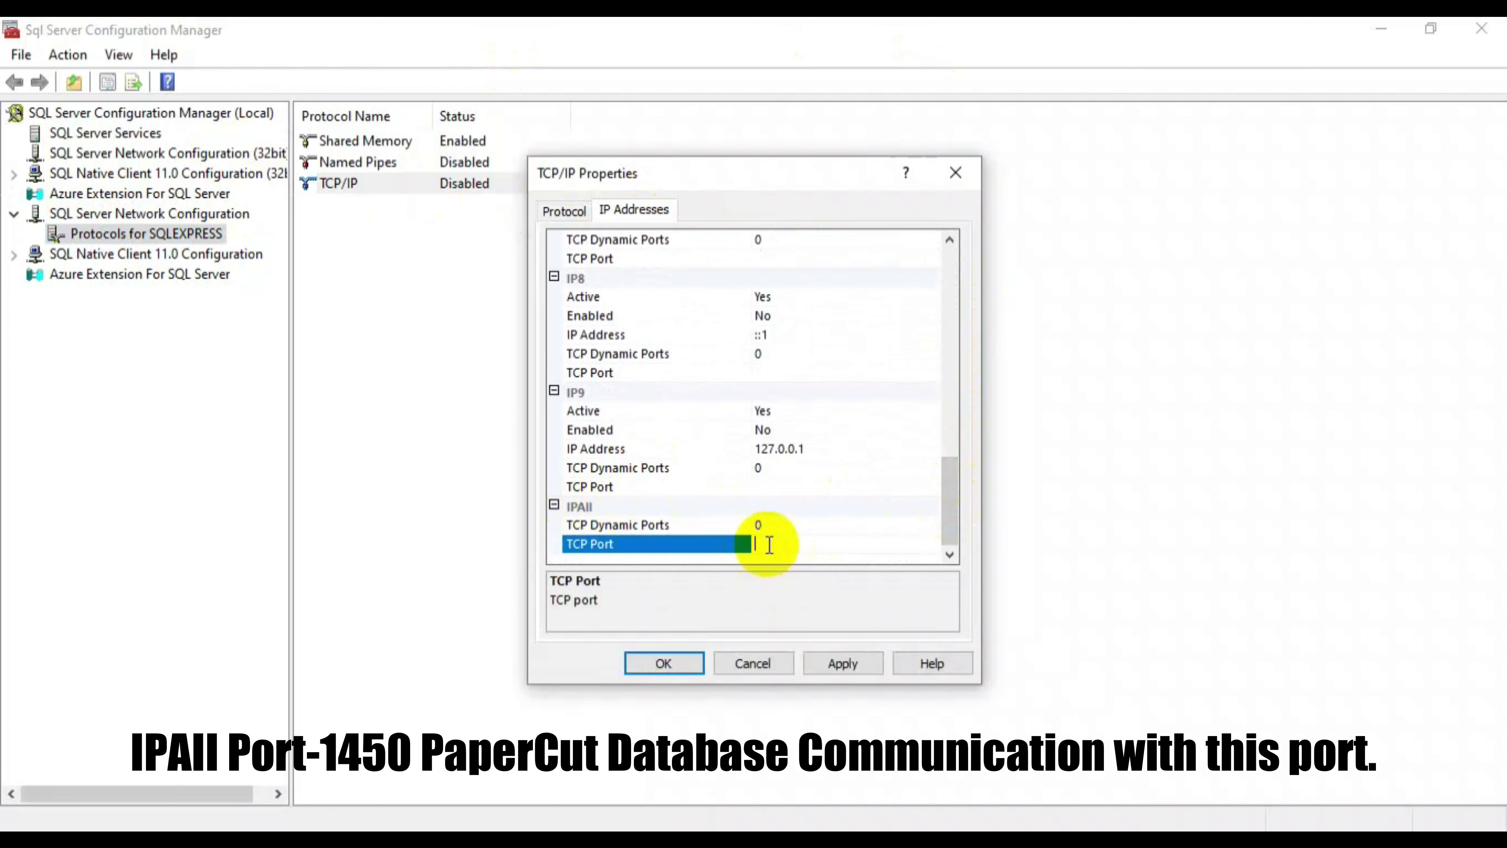
text(1450)
click(769, 544)
click(839, 663)
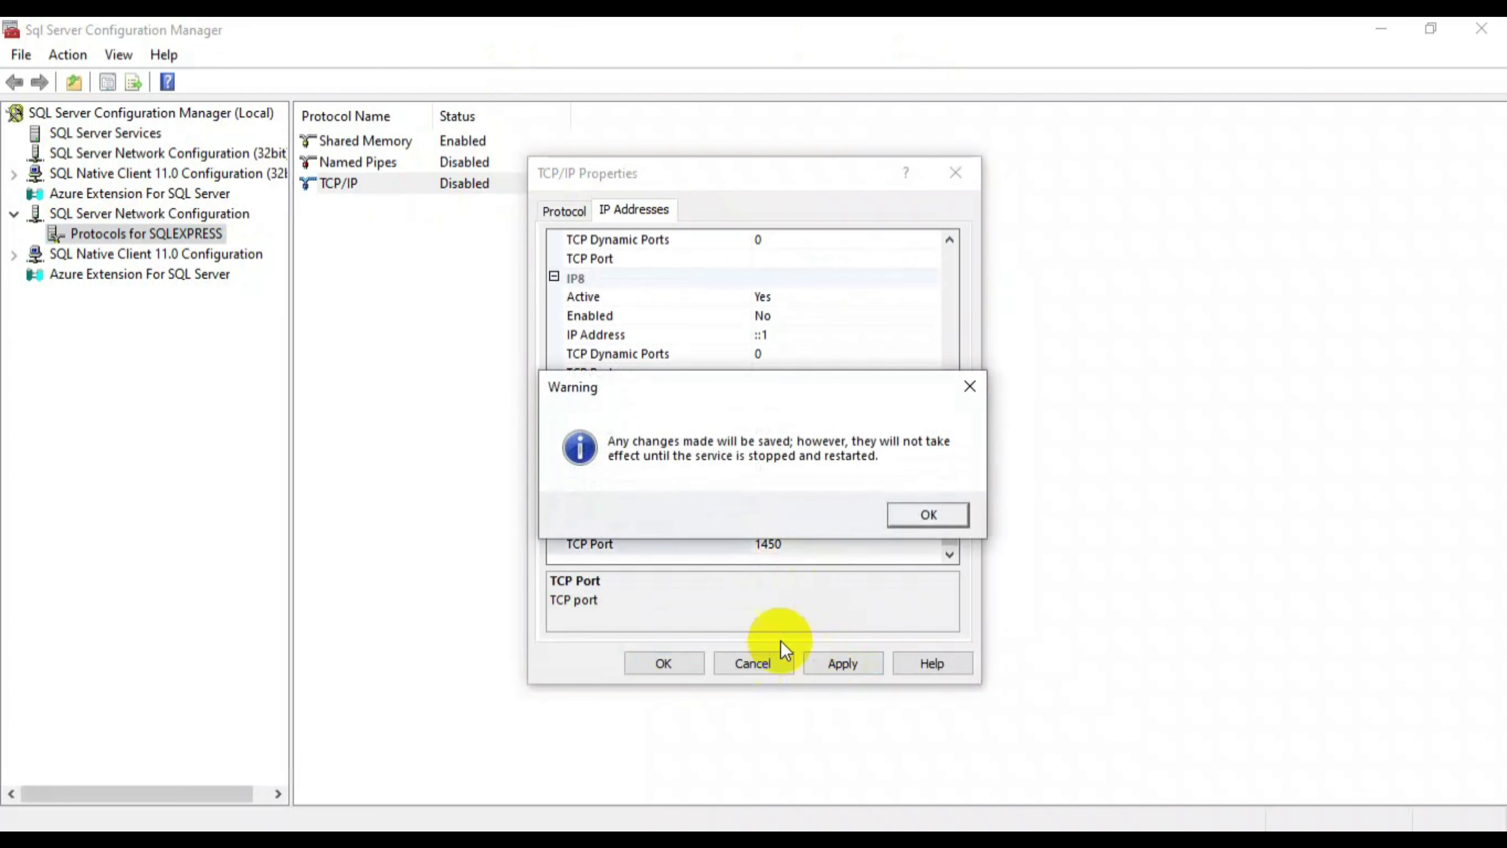
click(929, 514)
click(662, 664)
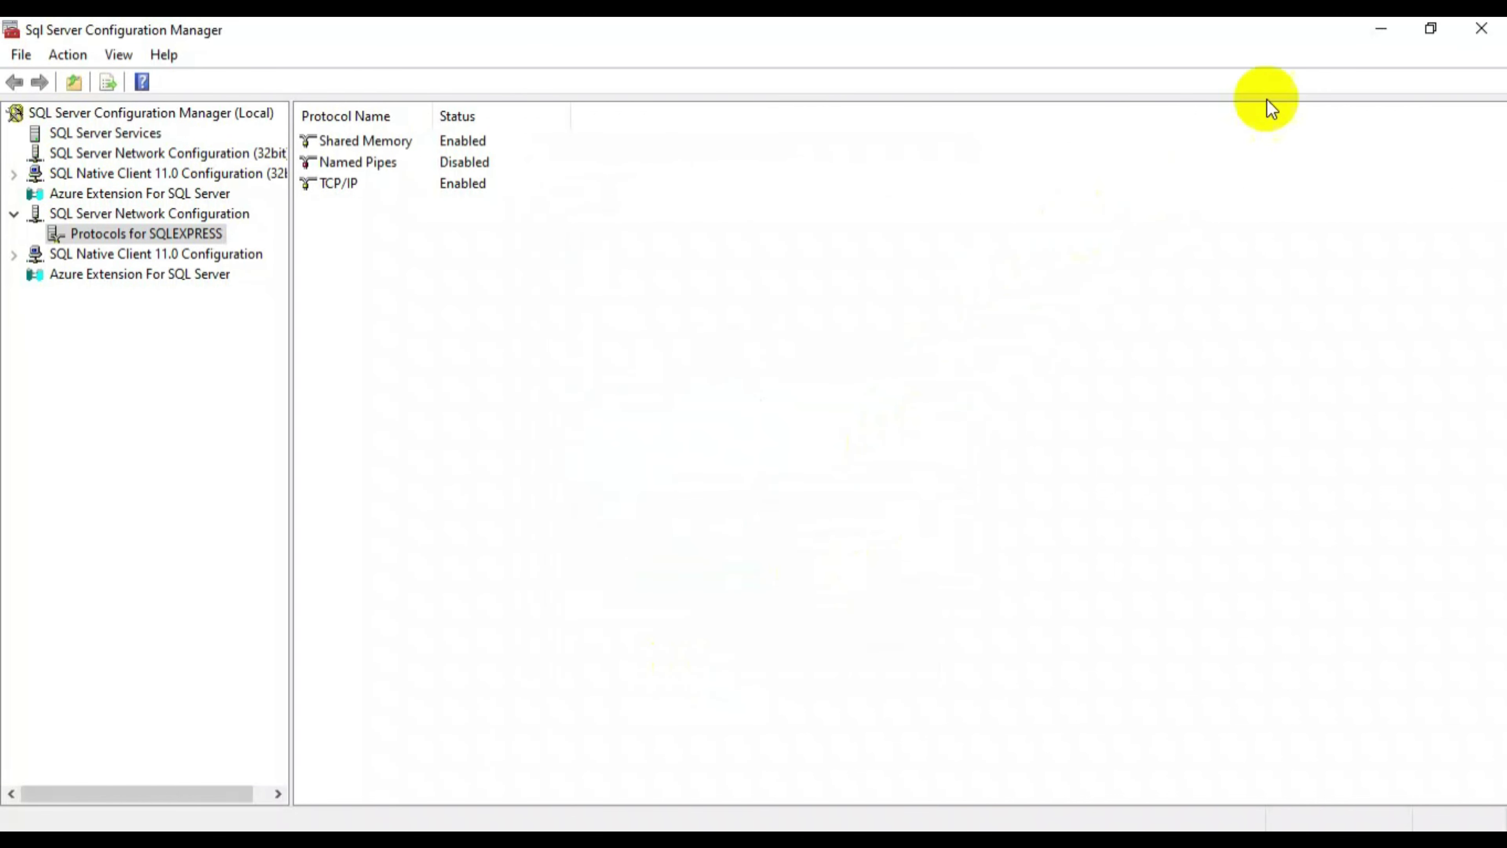
- Restart the SQL Server (SQLEXPRESS) service, then minimize Configuration Manager
click(148, 134)
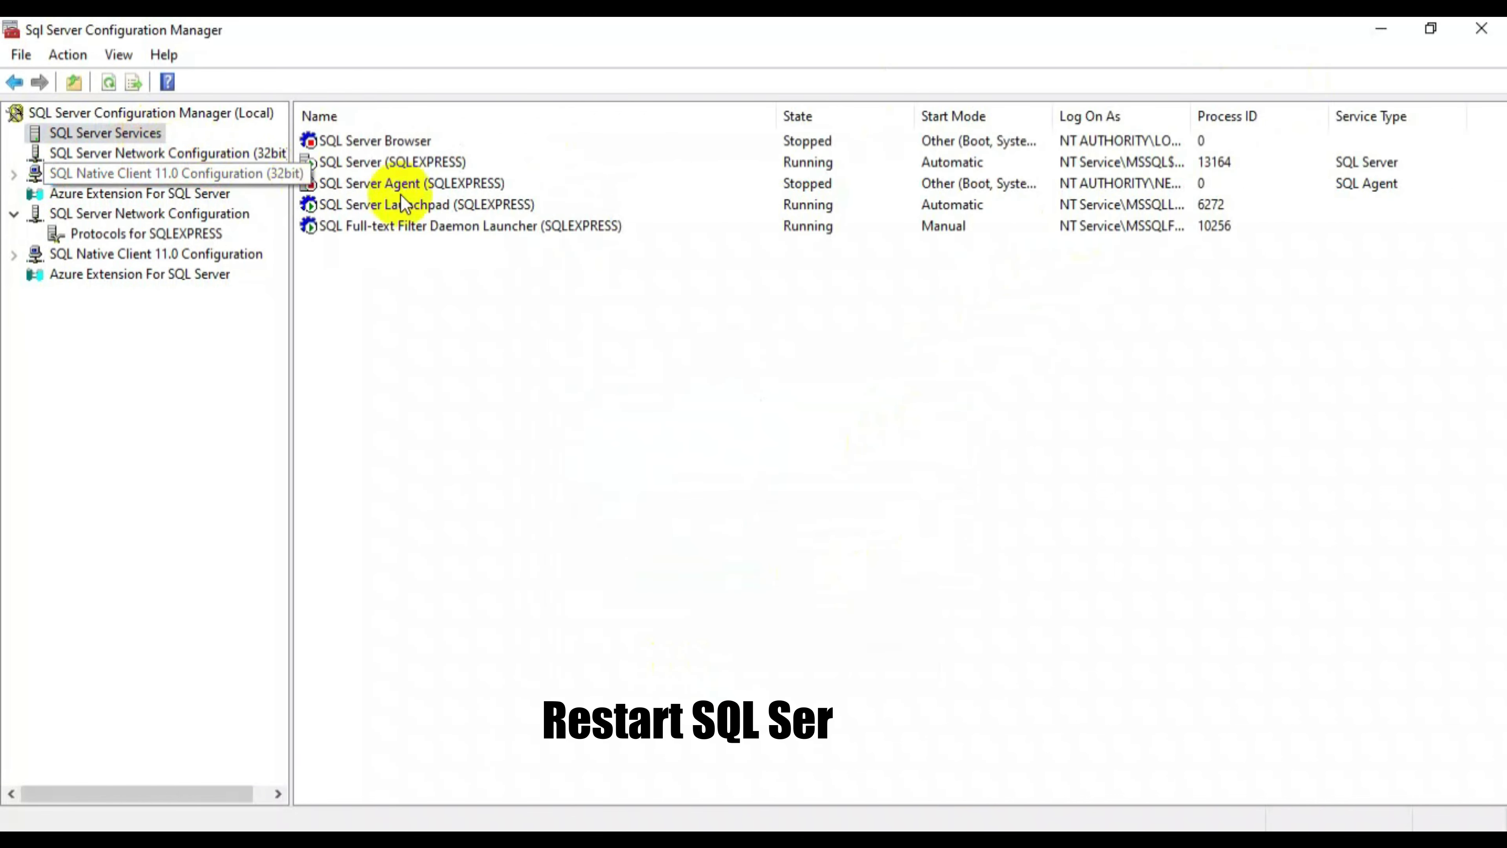
click(400, 165)
right_click(400, 165)
click(458, 283)
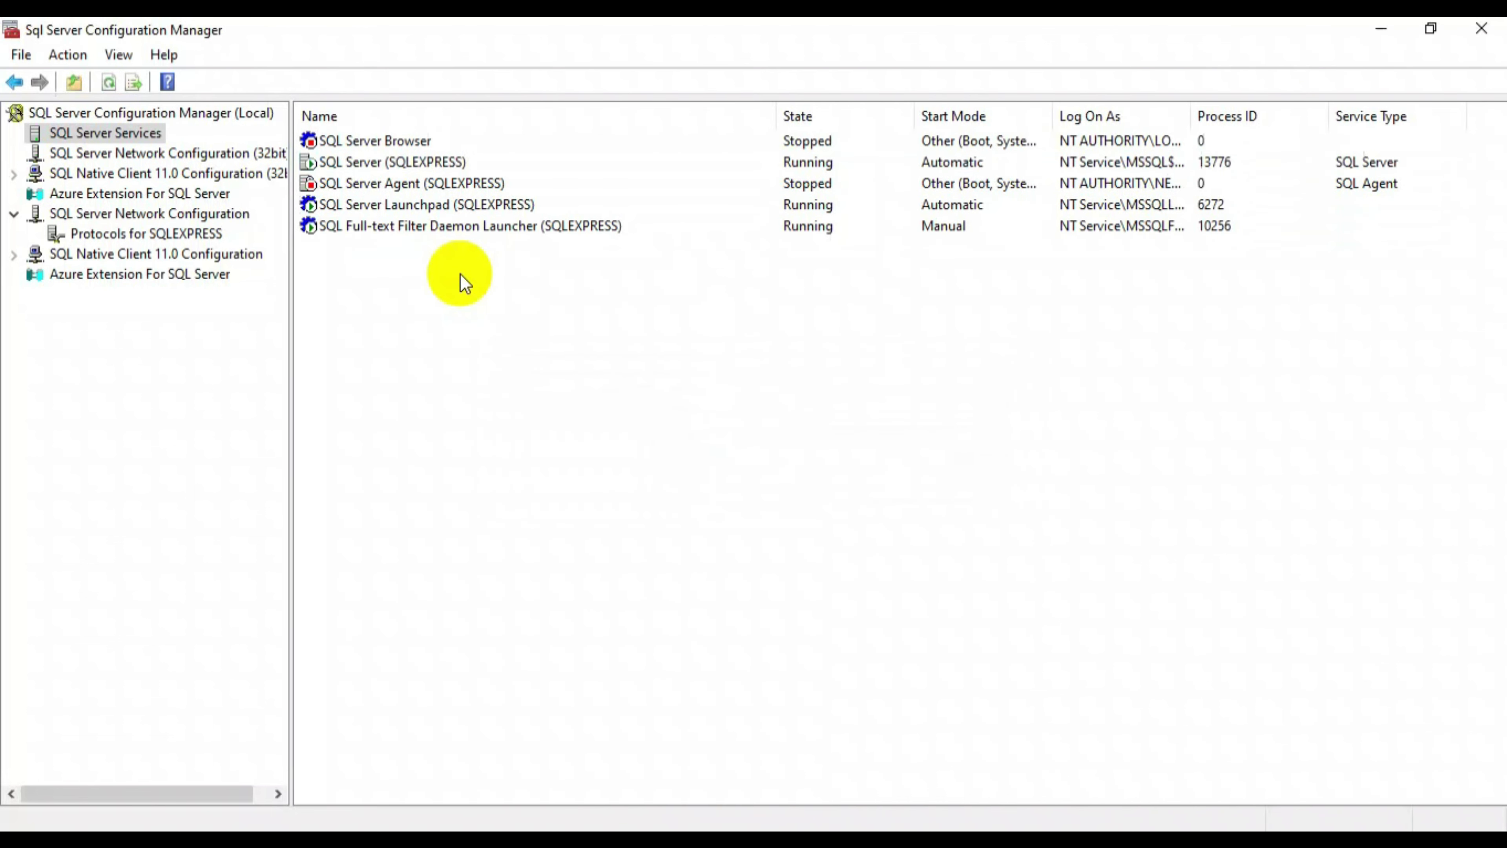
click(1380, 29)
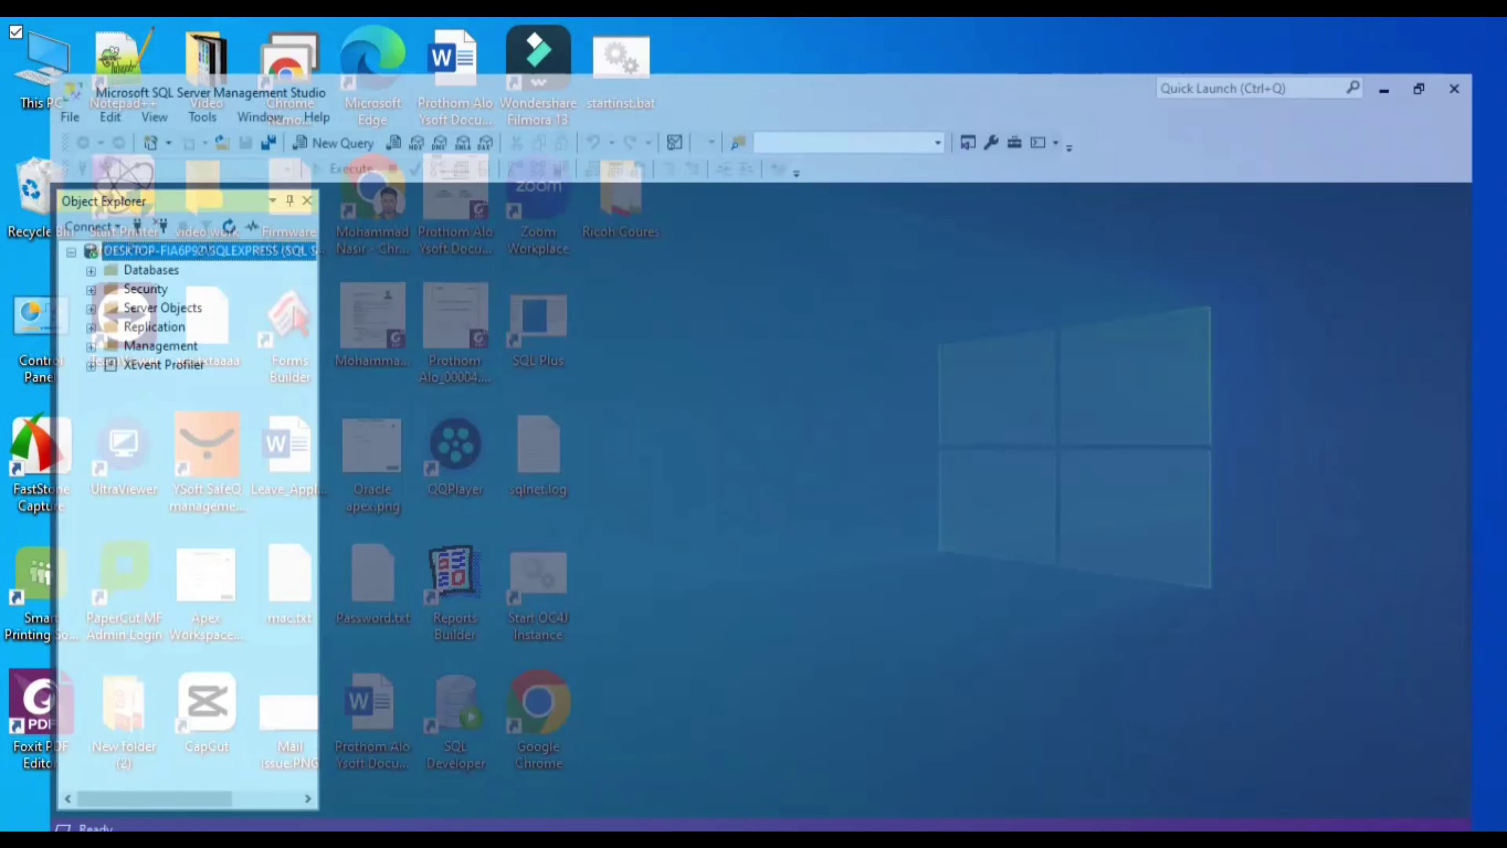
- Create a database named PaperCut under Databases and select it in Object Explorer
click(637, 402)
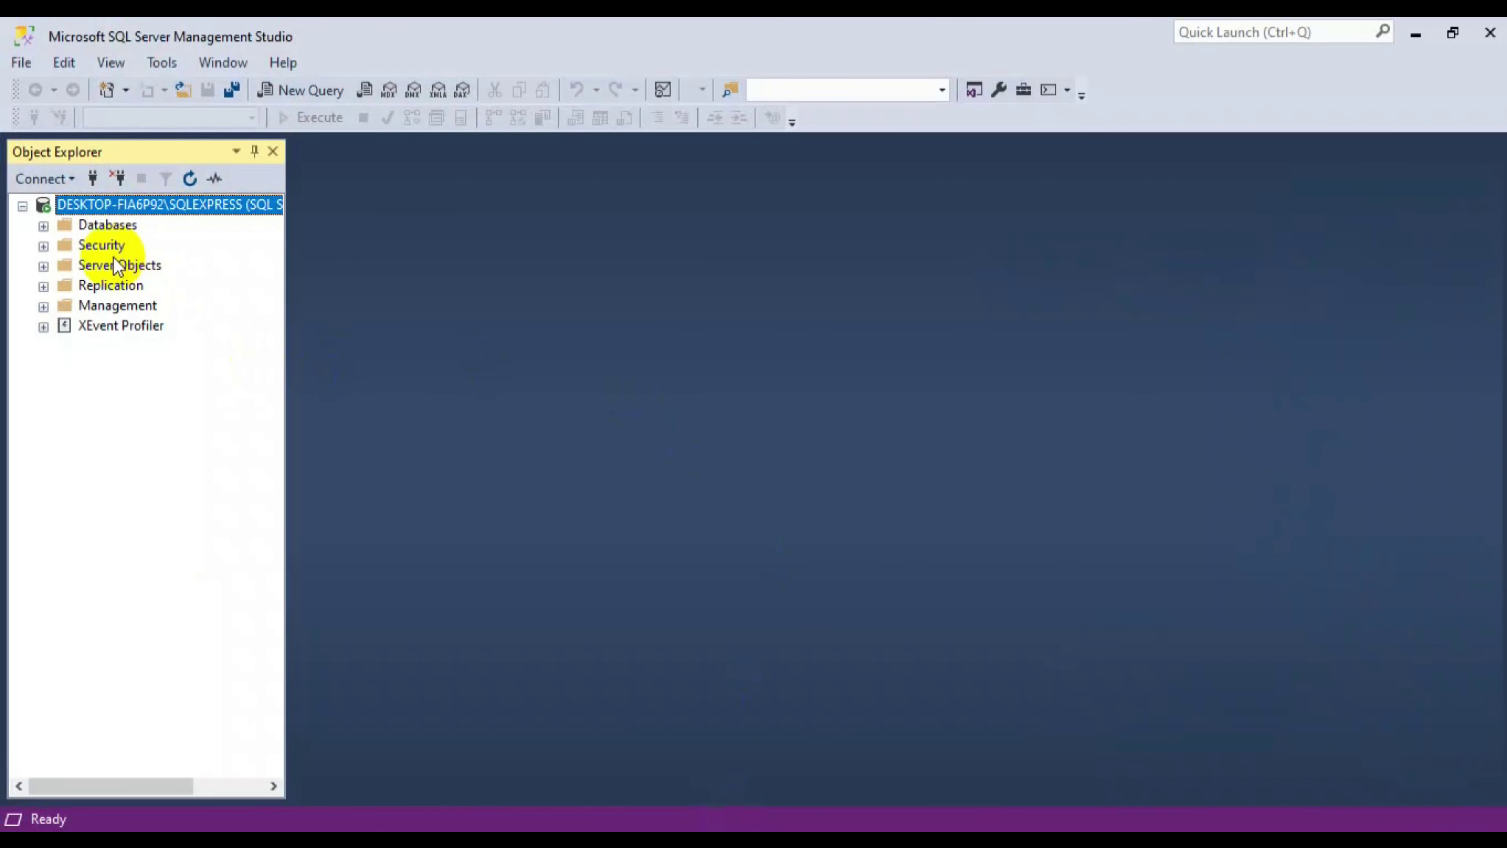
click(75, 226)
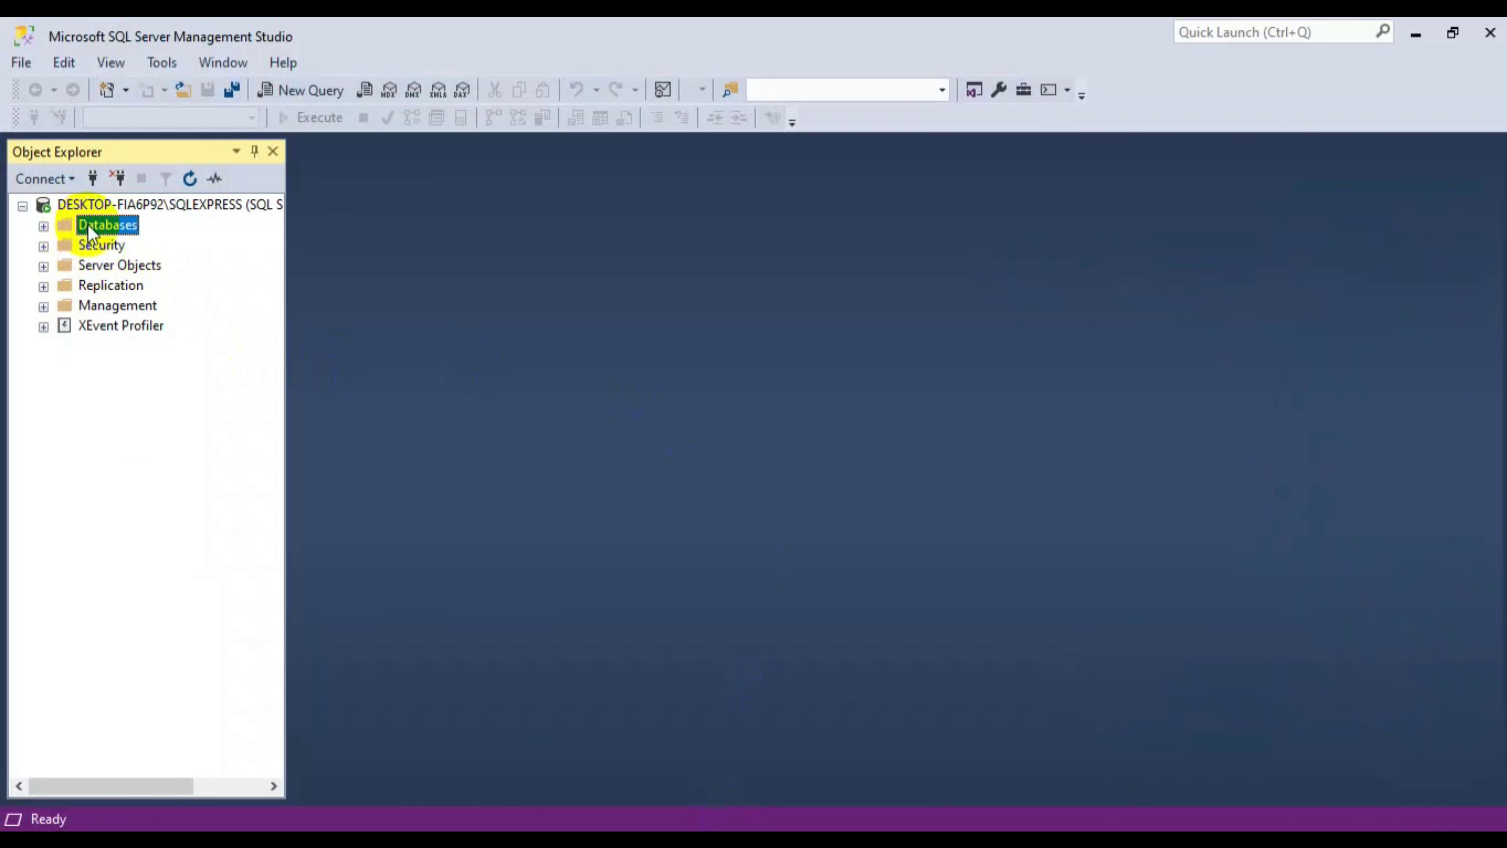
right_click(88, 224)
click(159, 240)
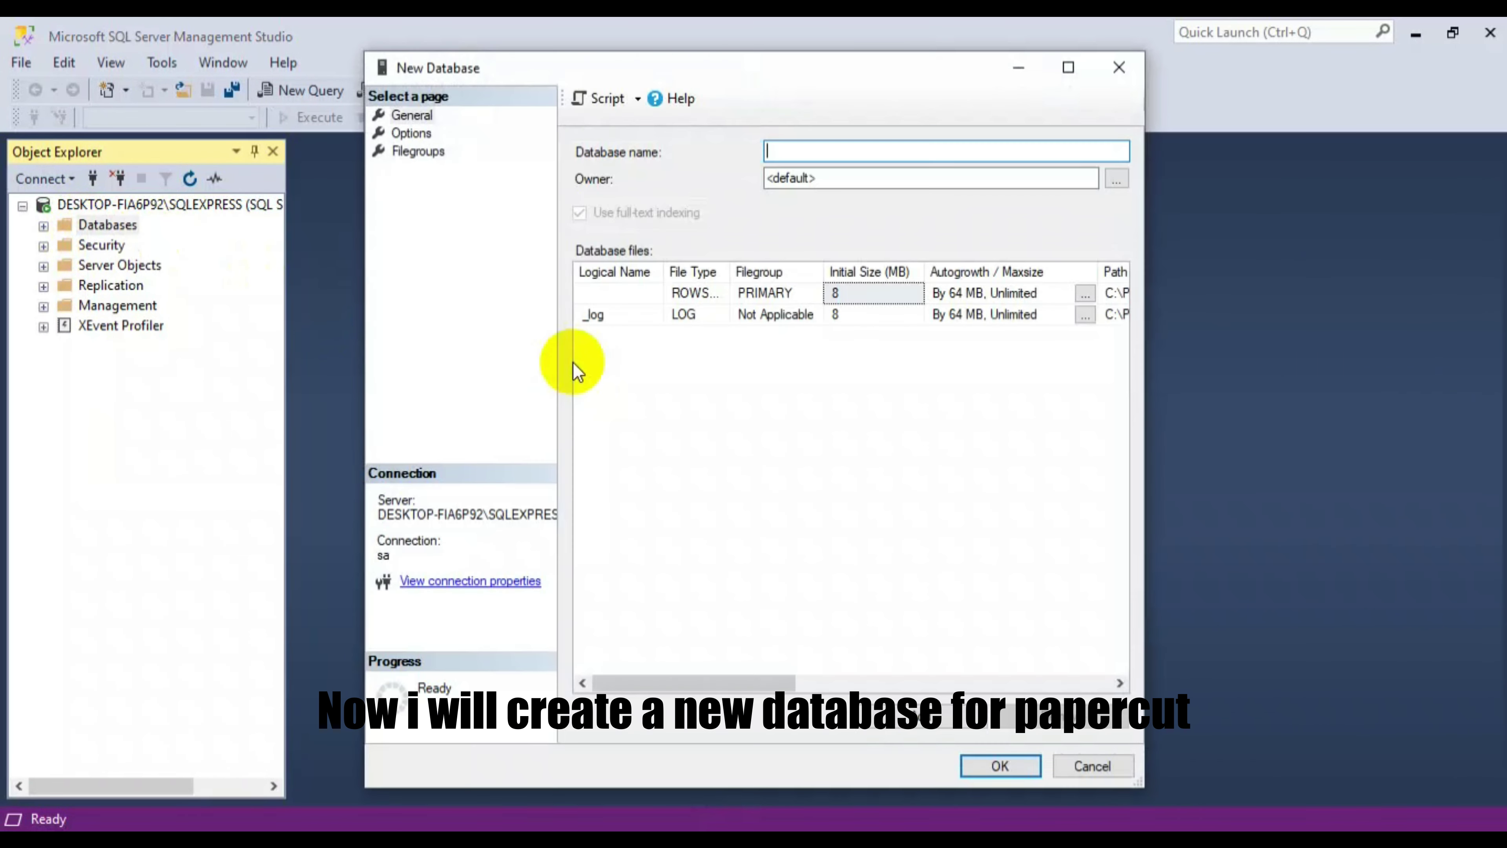
click(869, 156)
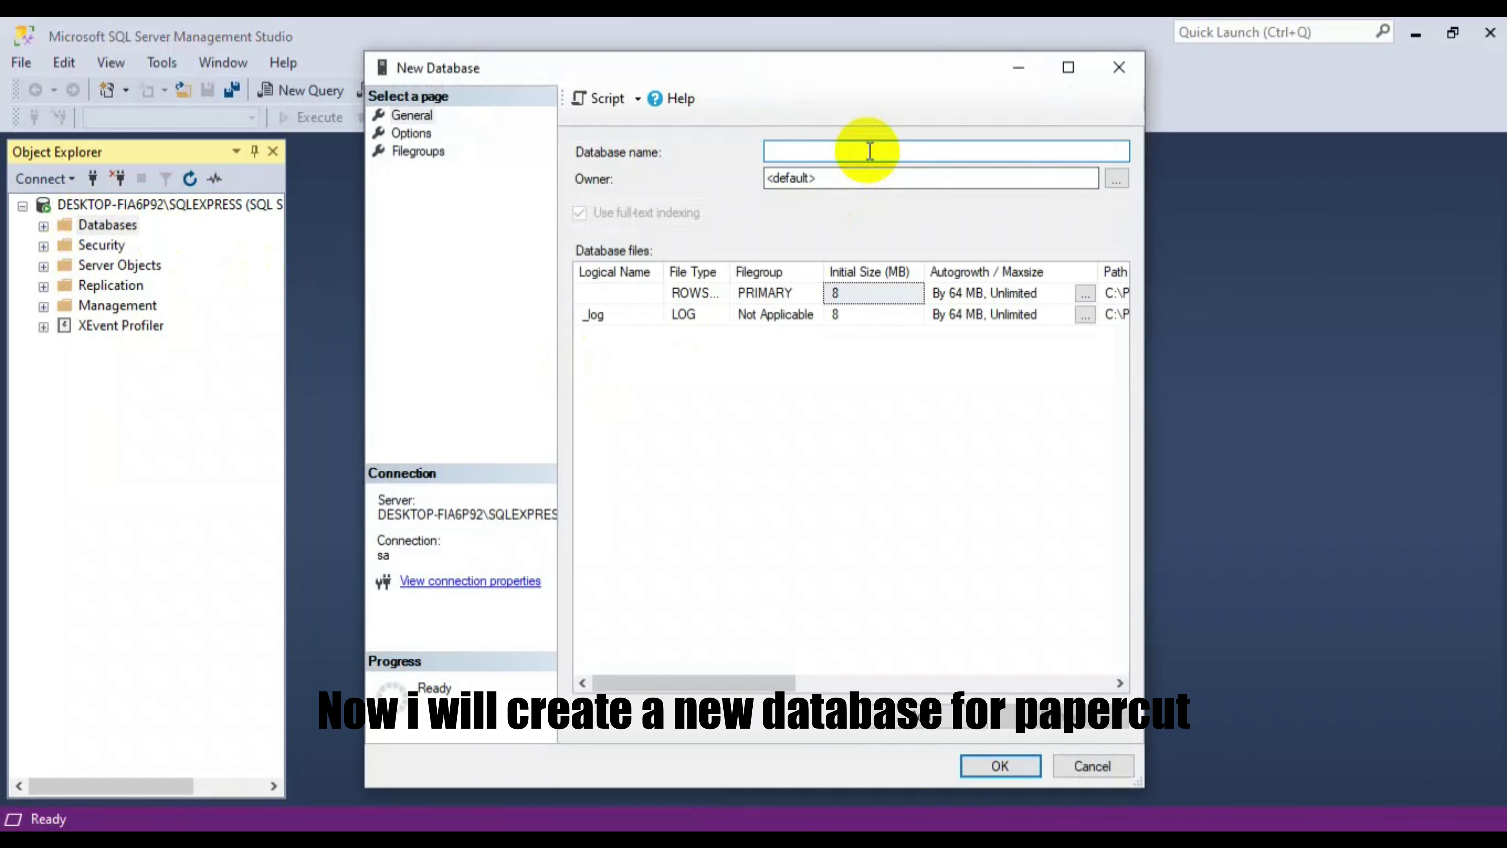
text(Pa)
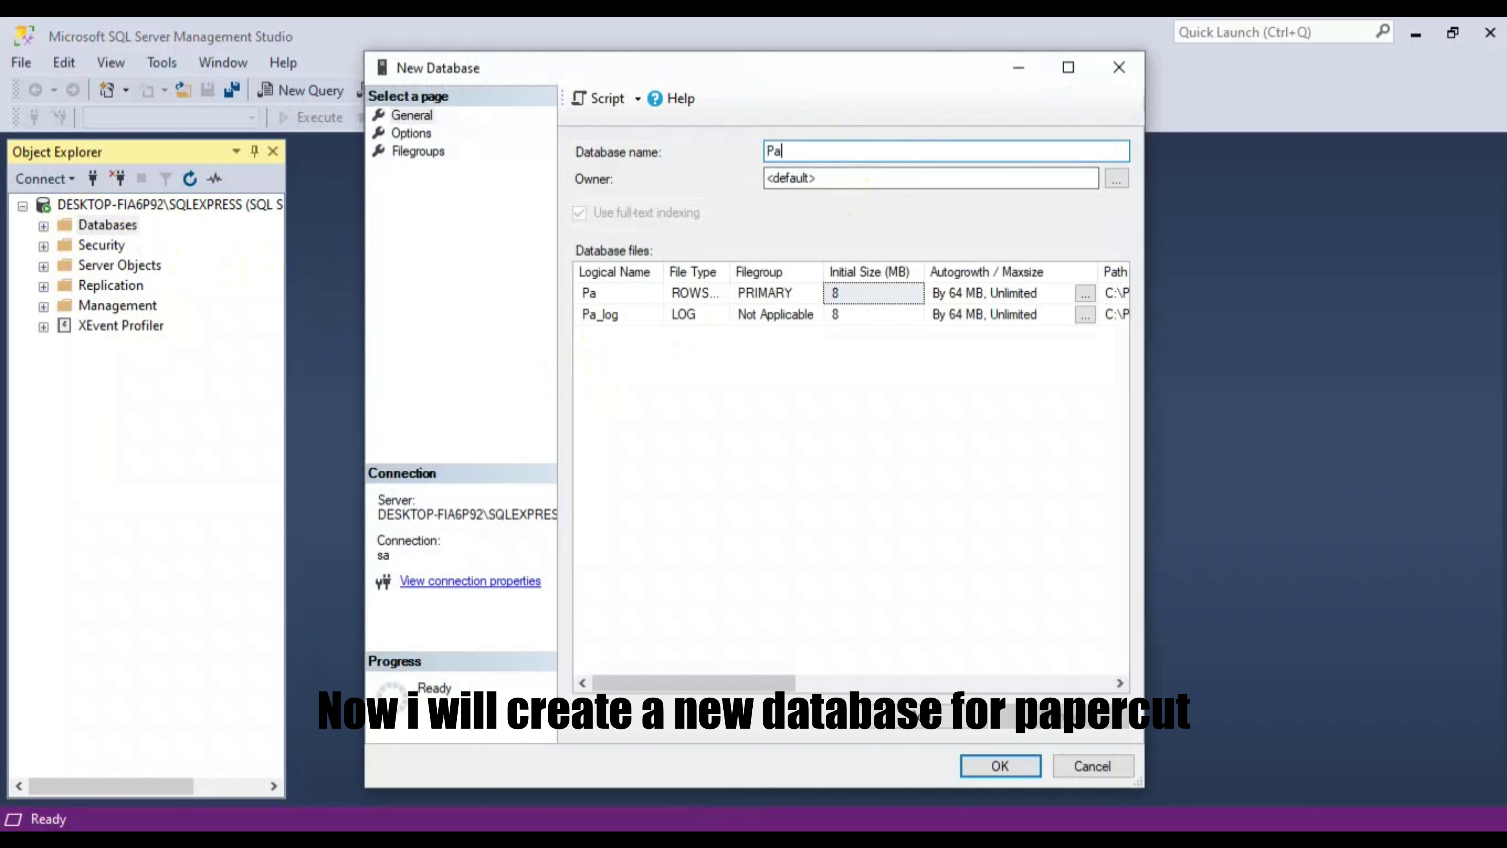
text(perC)
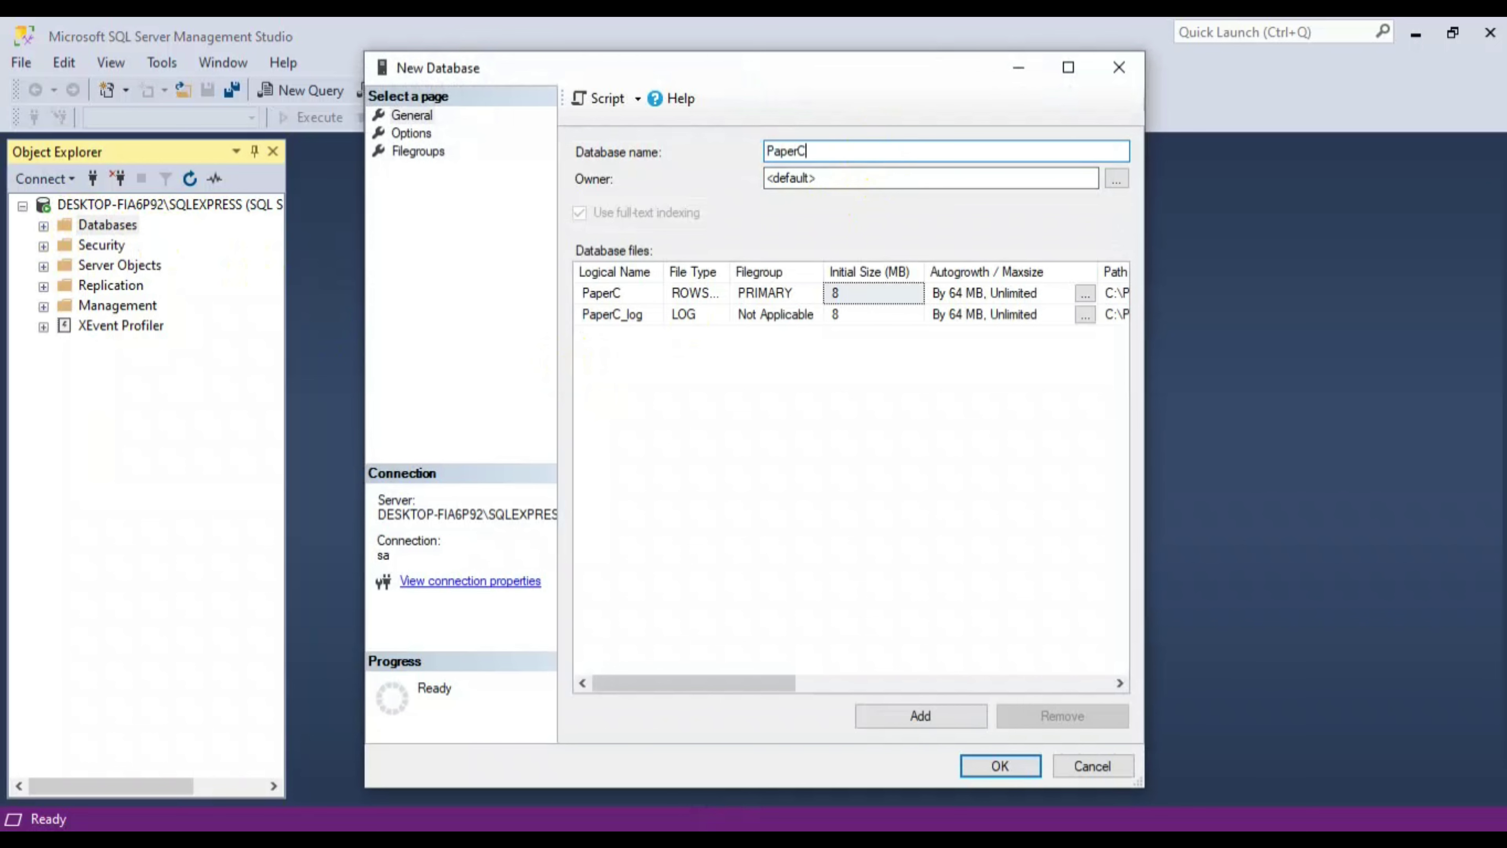
text(ut)
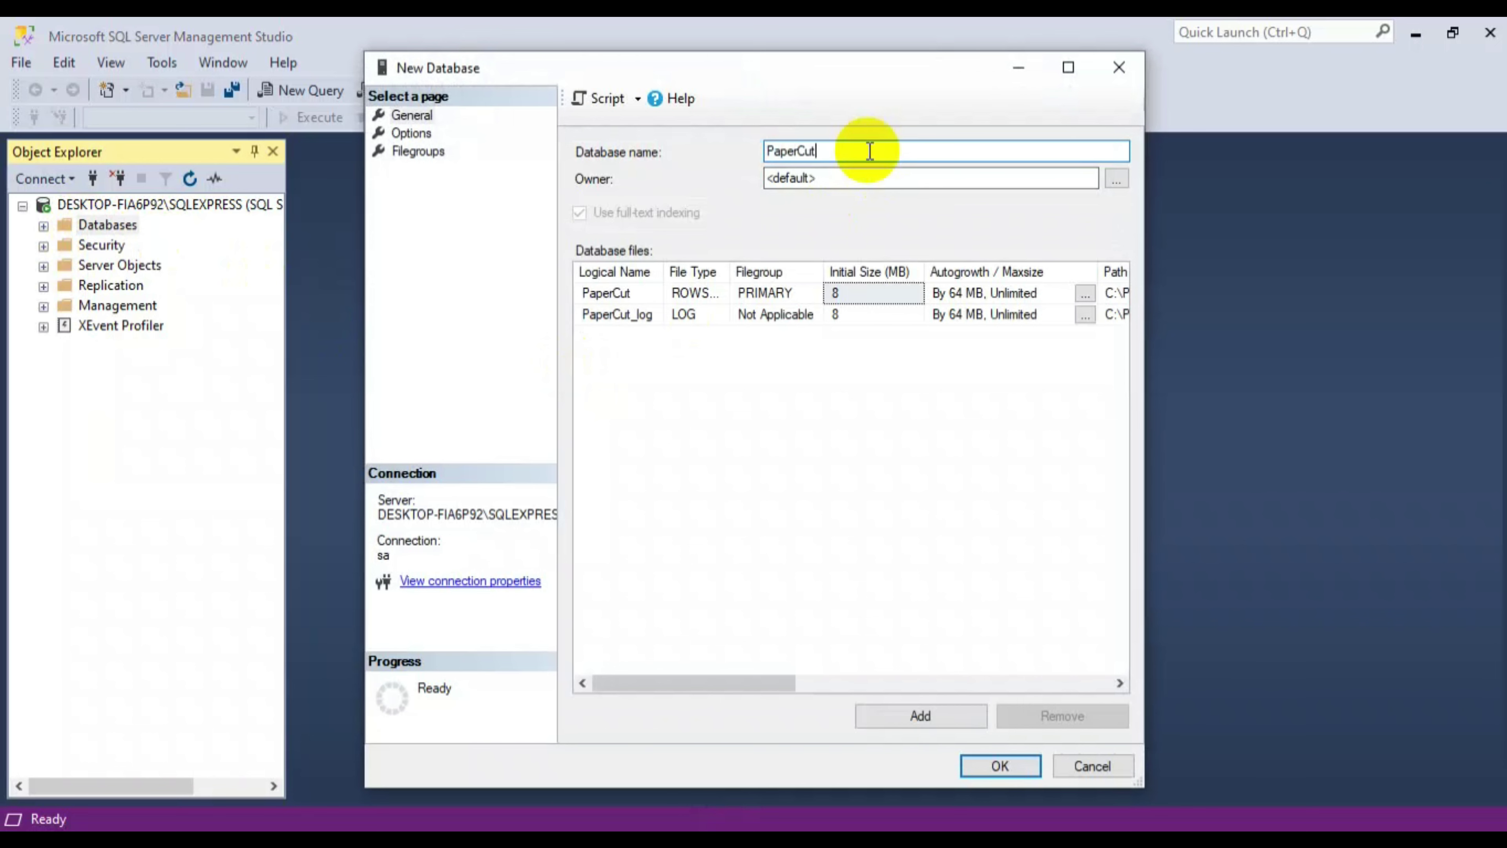
click(985, 771)
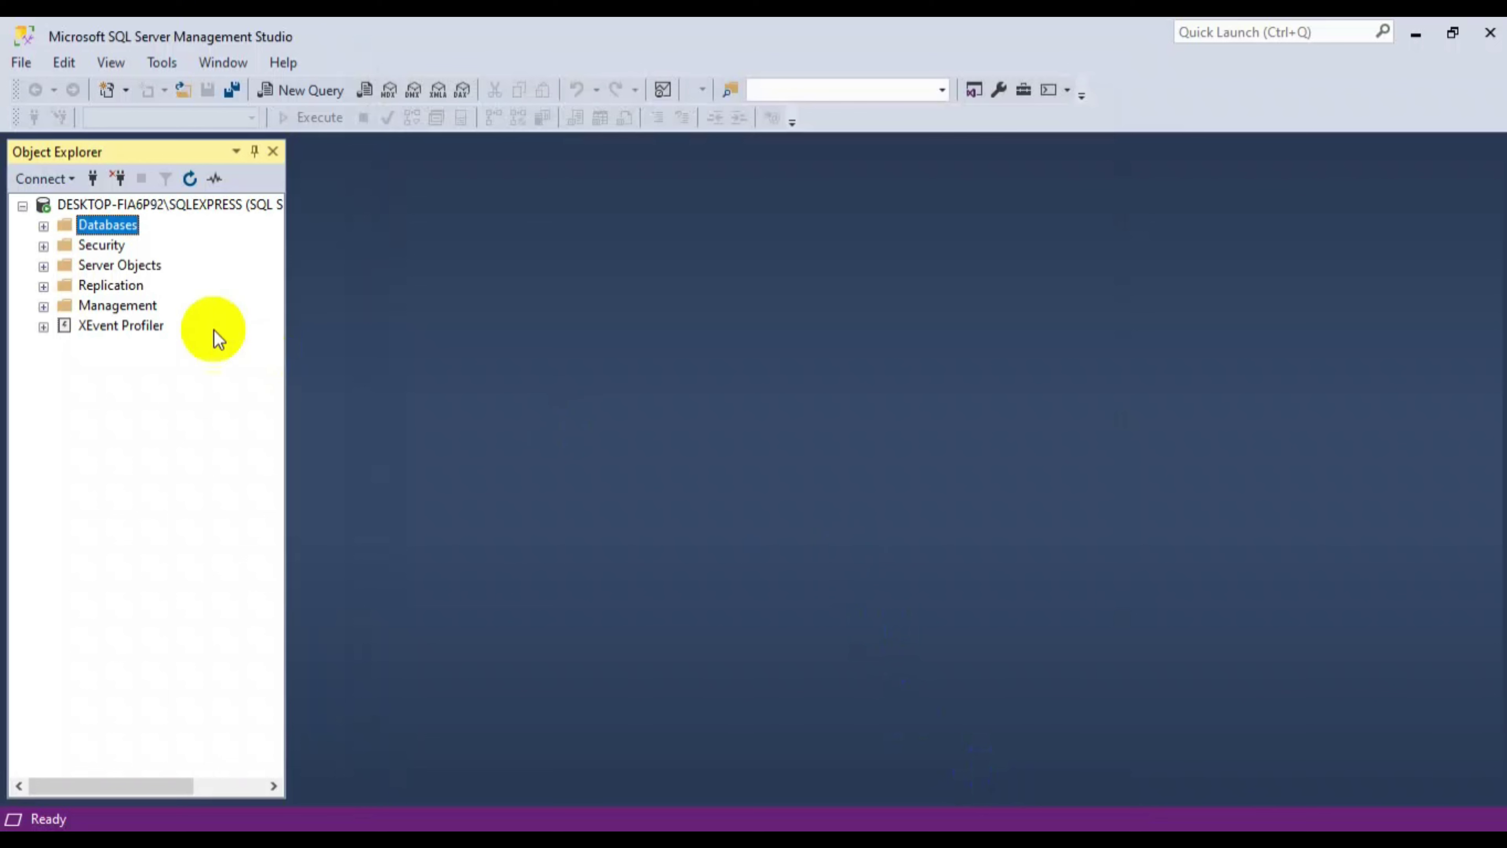
click(44, 226)
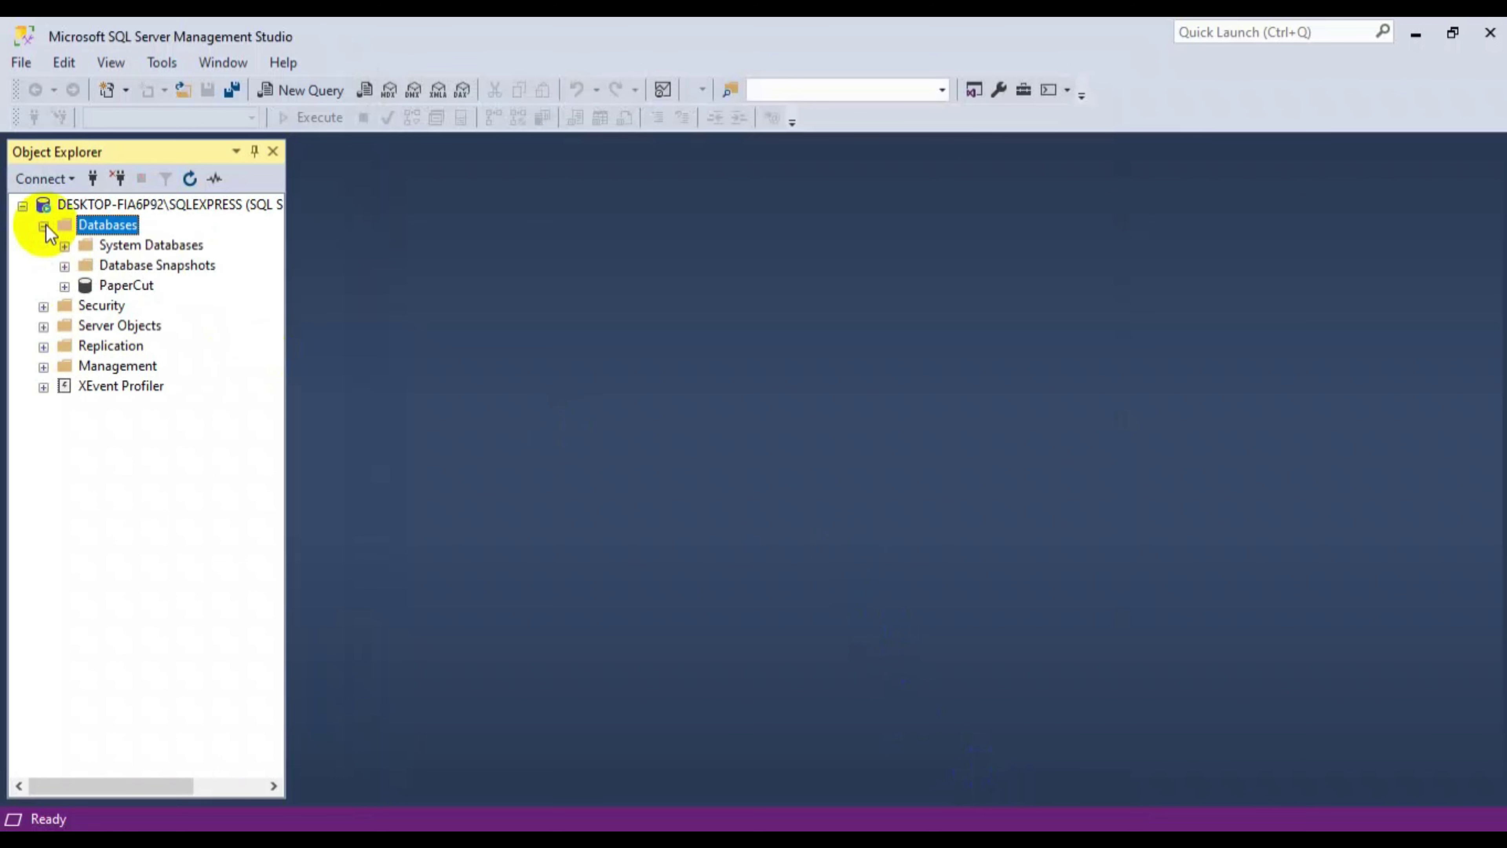
click(134, 286)
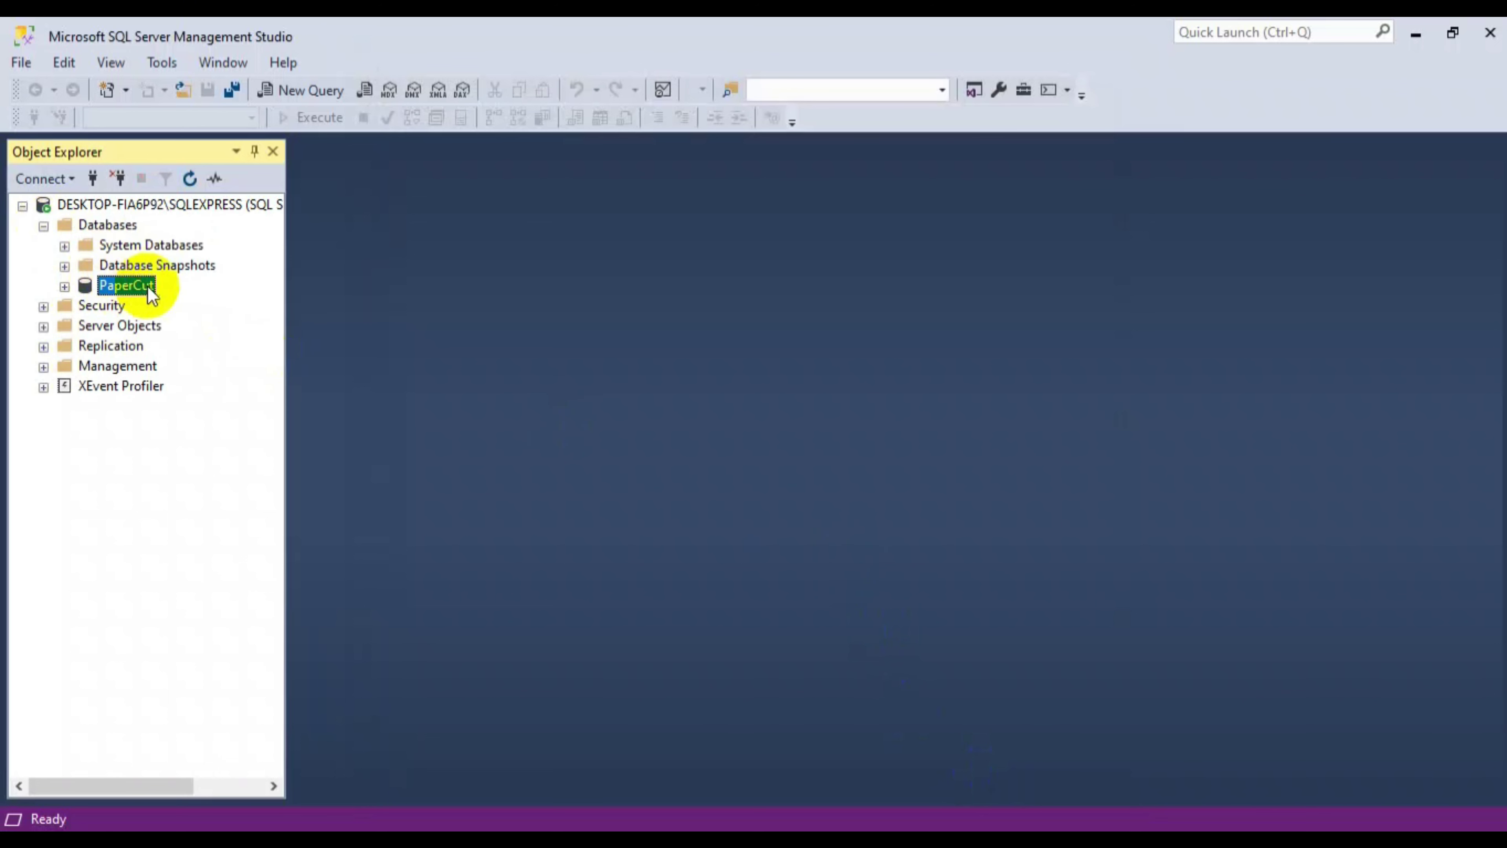
- Set SQLEXPRESS server authentication to SQL Server and Windows Authentication mode in Server Properties
click(43, 226)
click(130, 204)
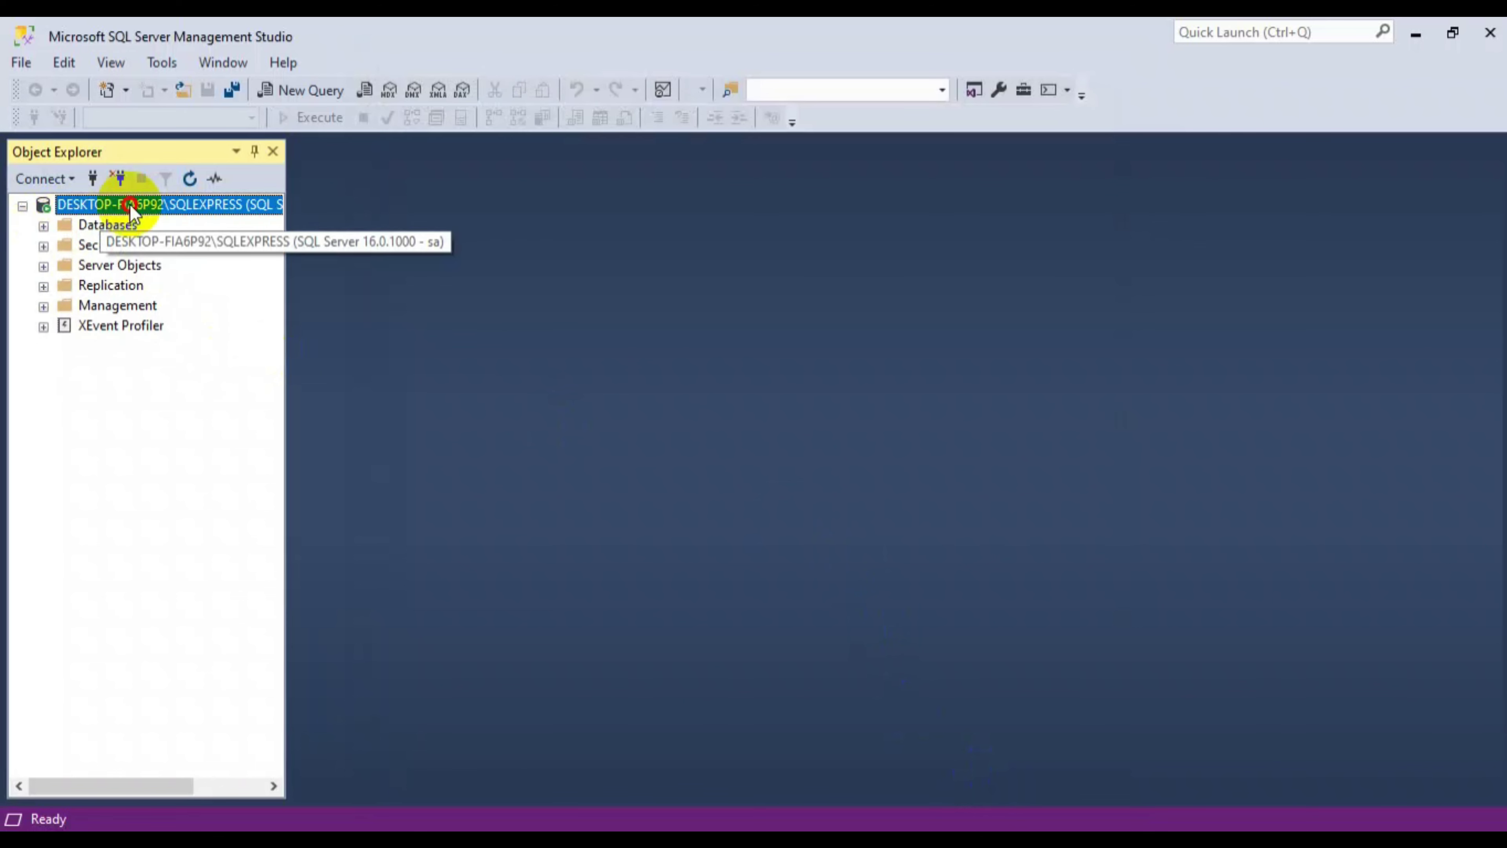
right_click(129, 208)
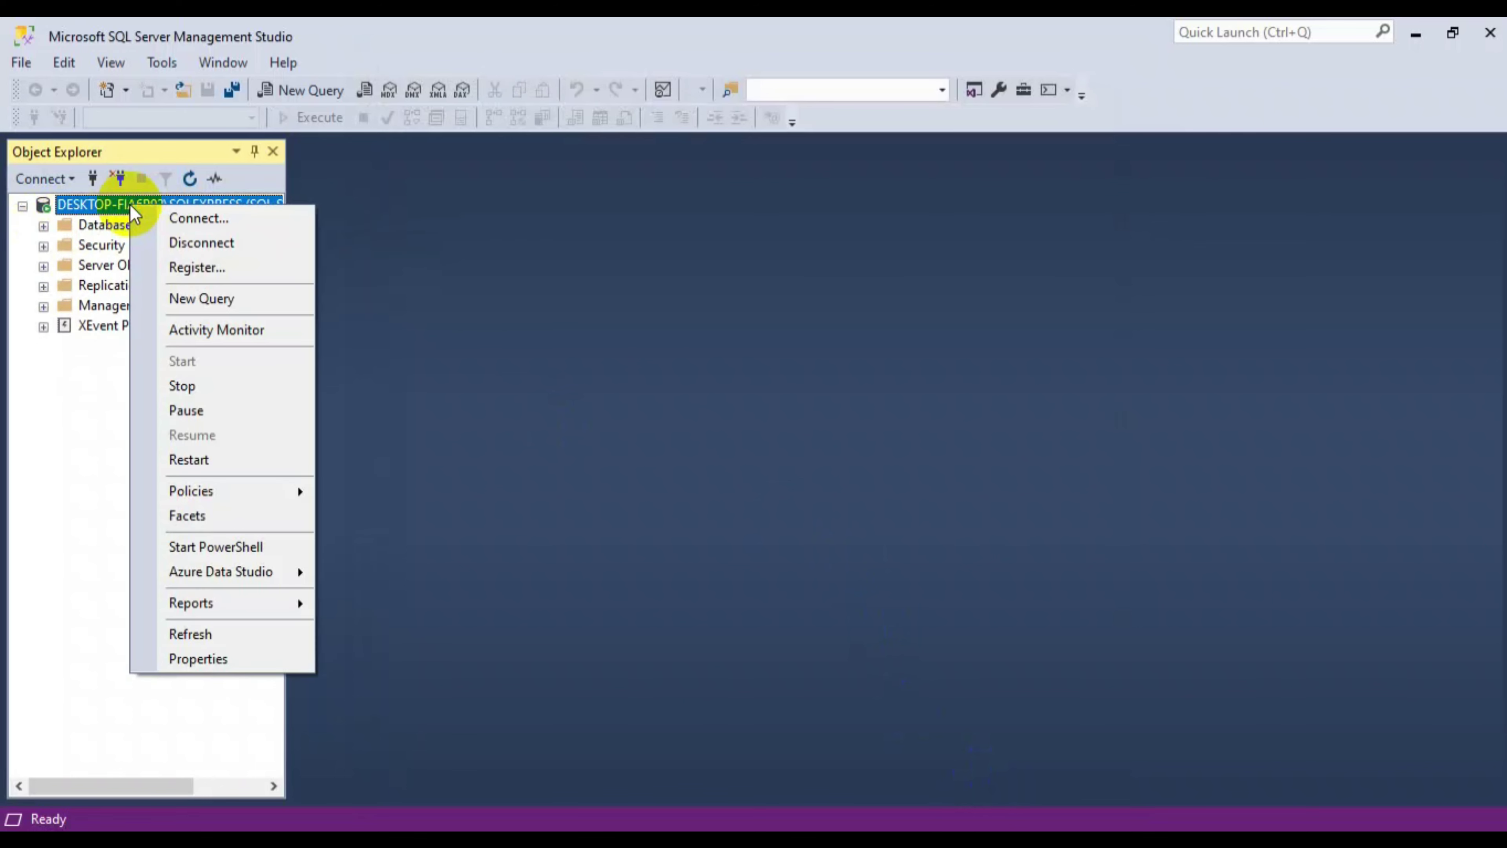
click(224, 656)
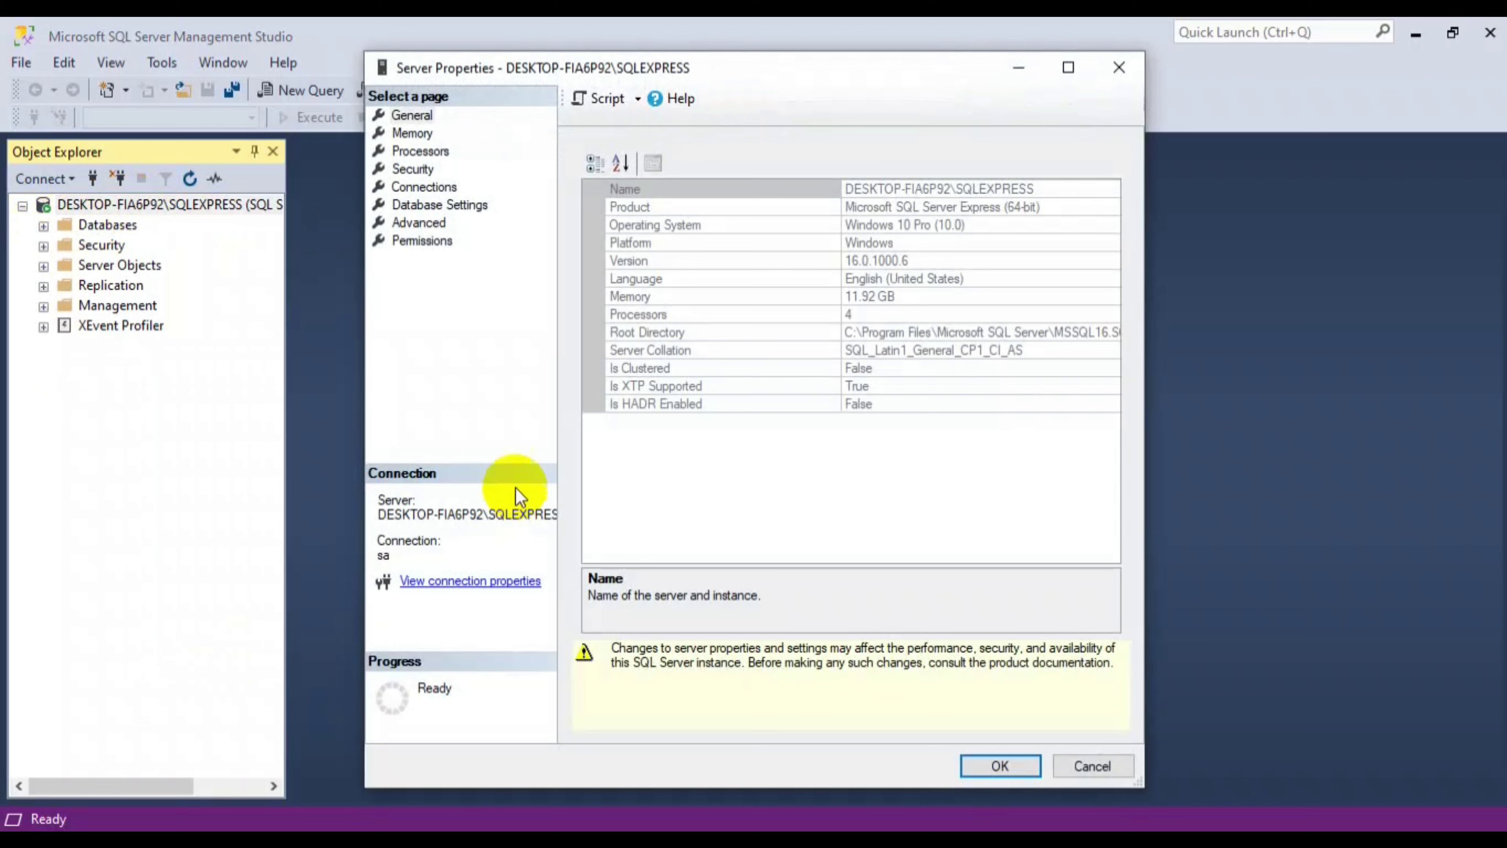
click(415, 168)
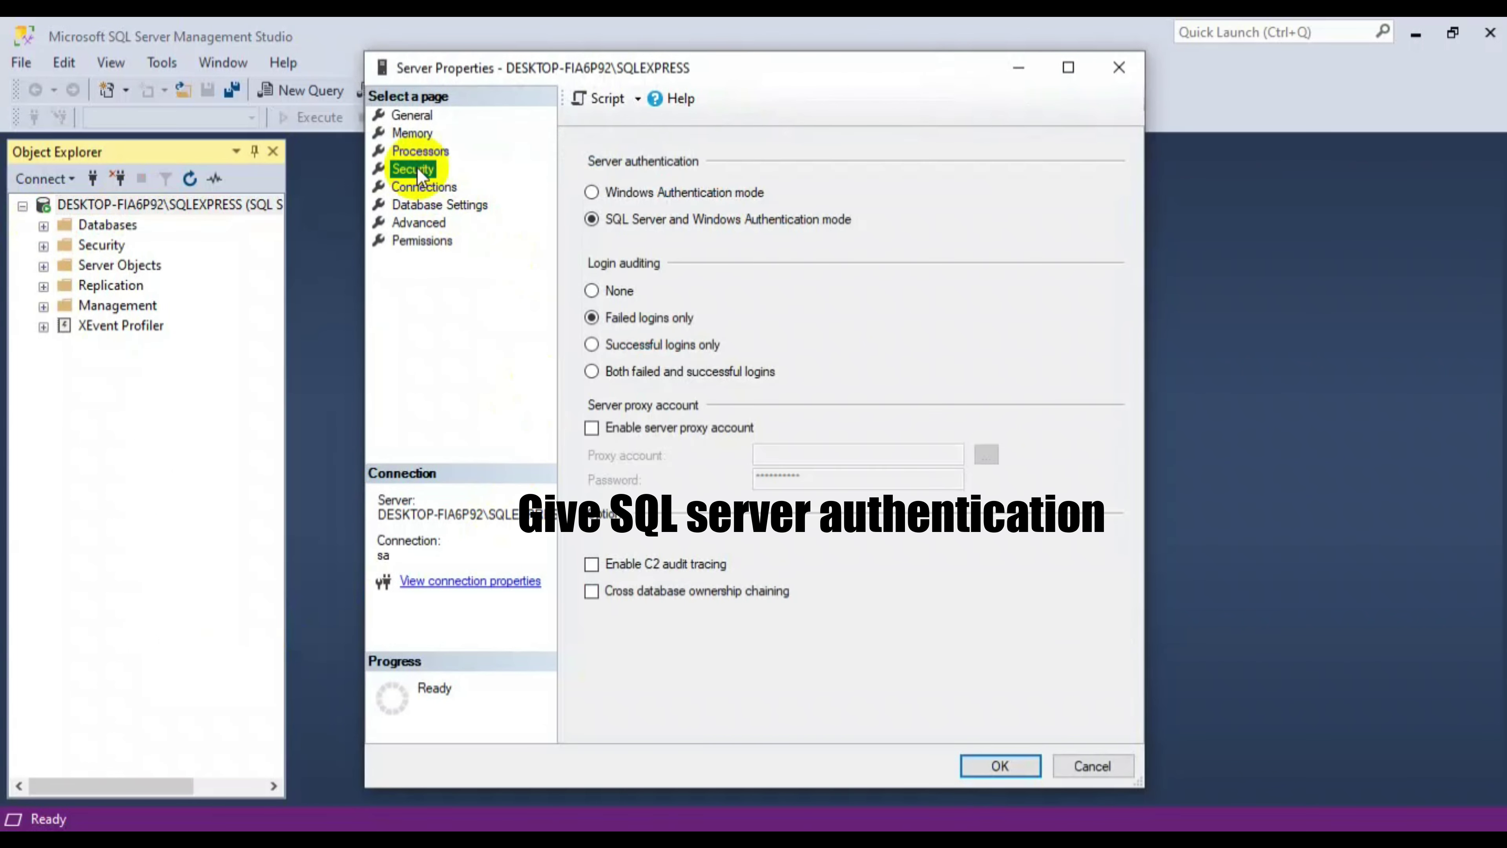
click(634, 222)
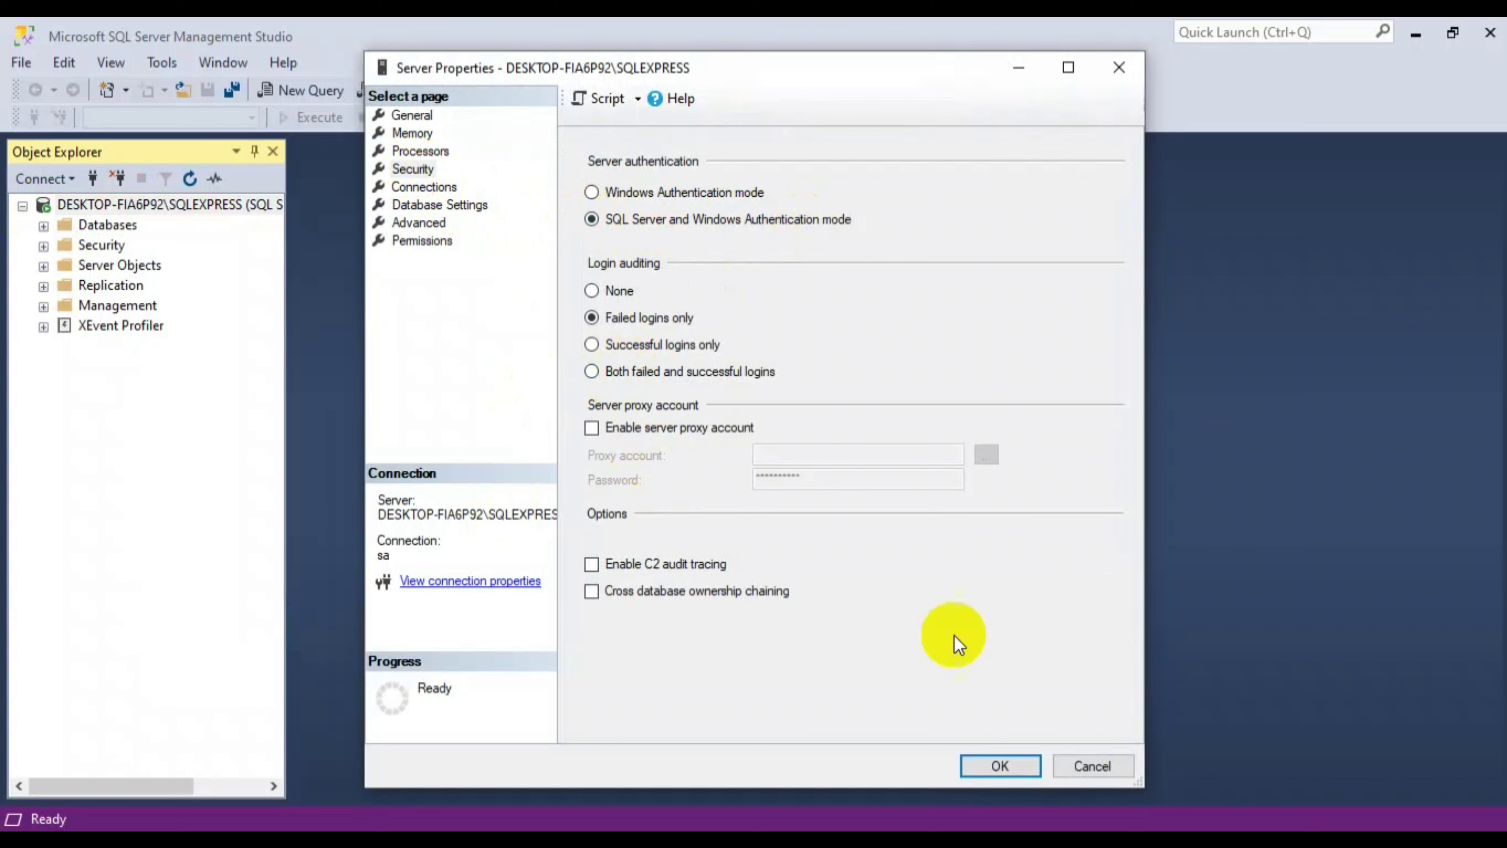
click(996, 766)
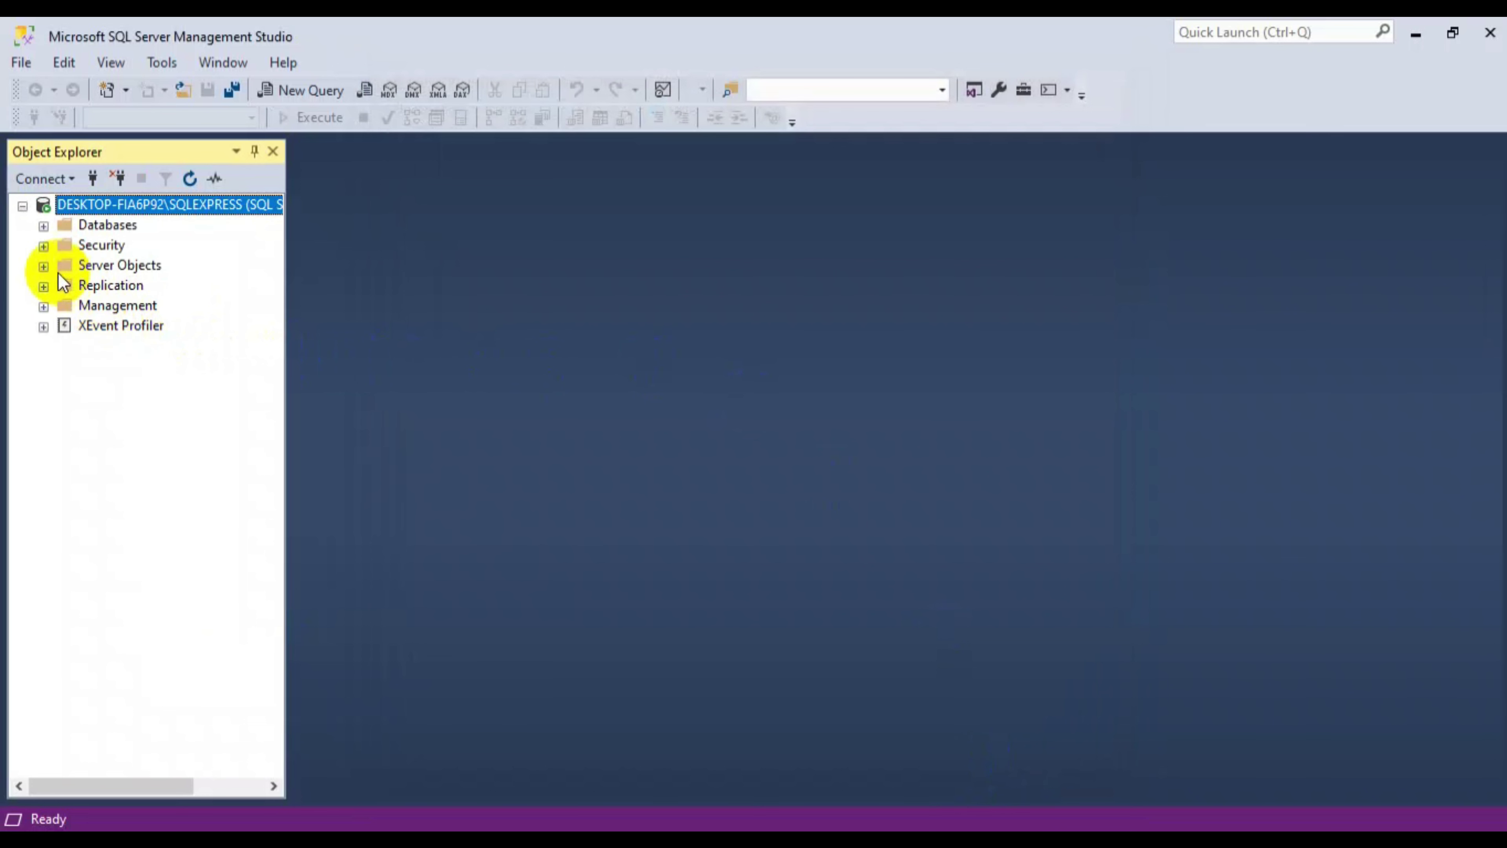
- Start a new login named papercut using SQL Server authentication
click(74, 245)
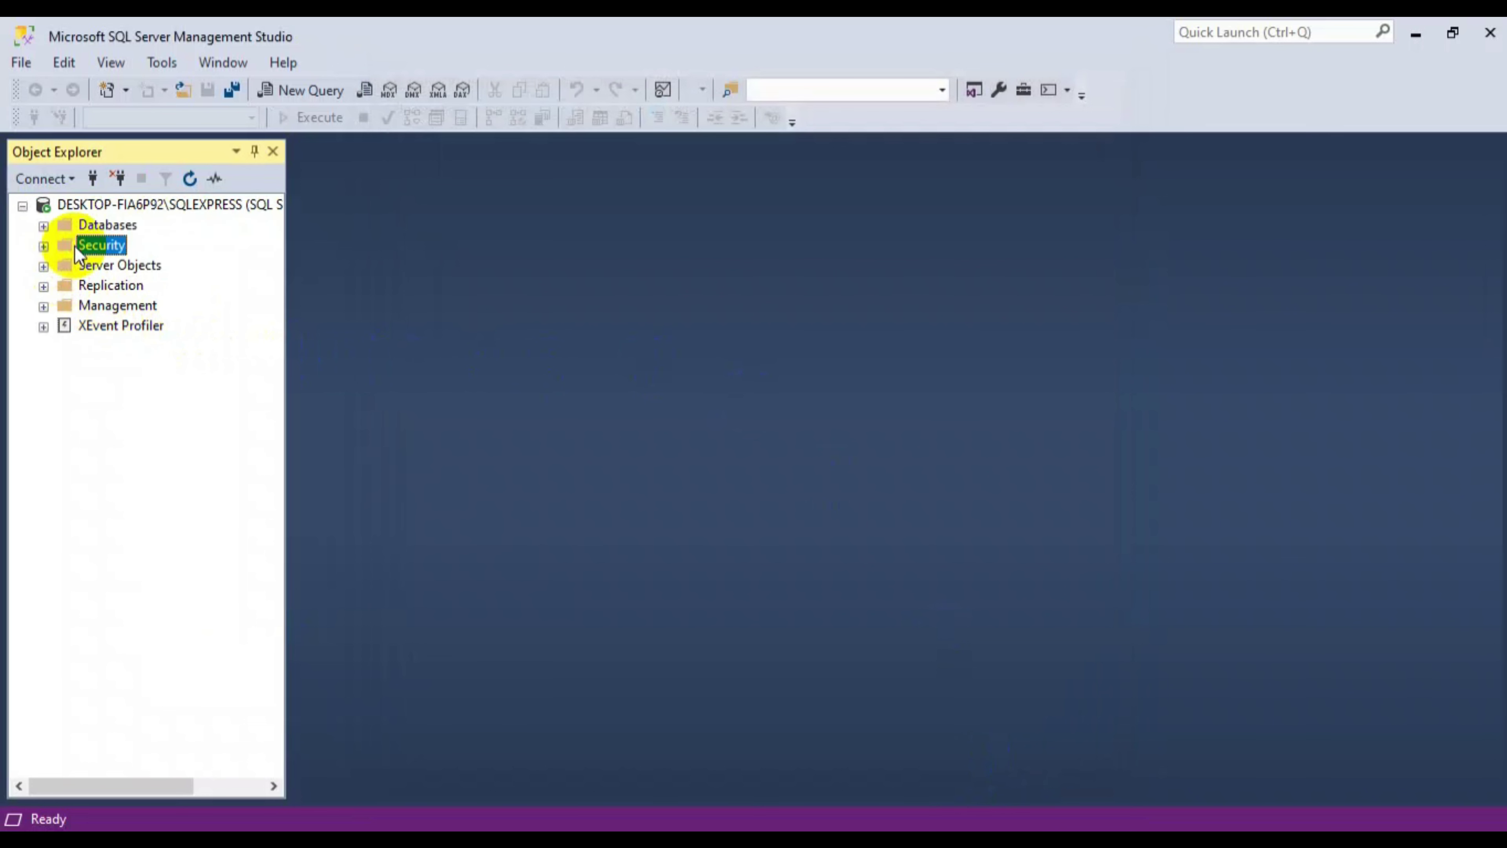
right_click(74, 246)
mouse_move(146, 263)
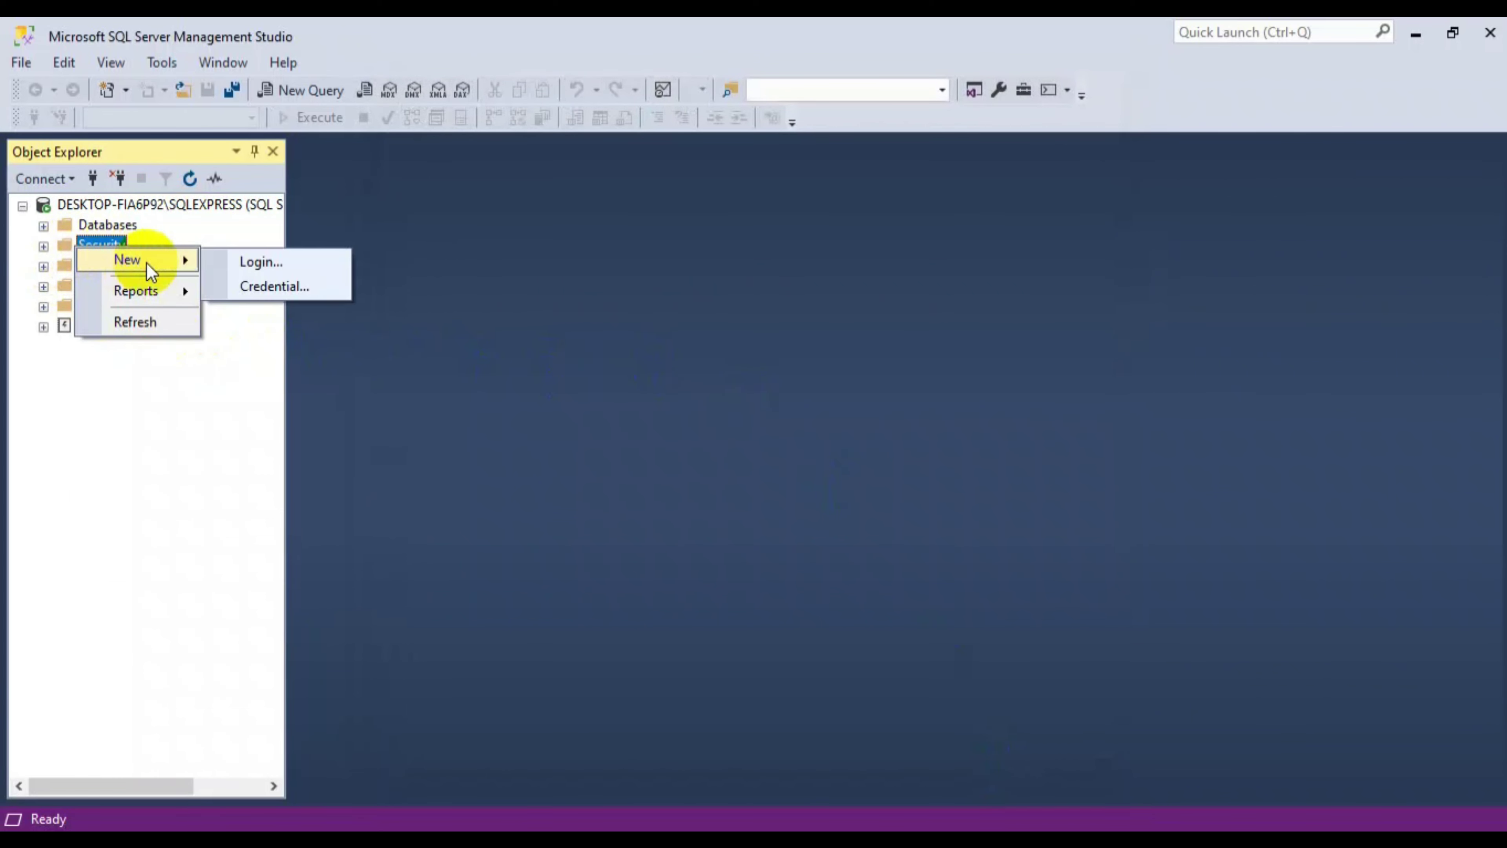
click(287, 263)
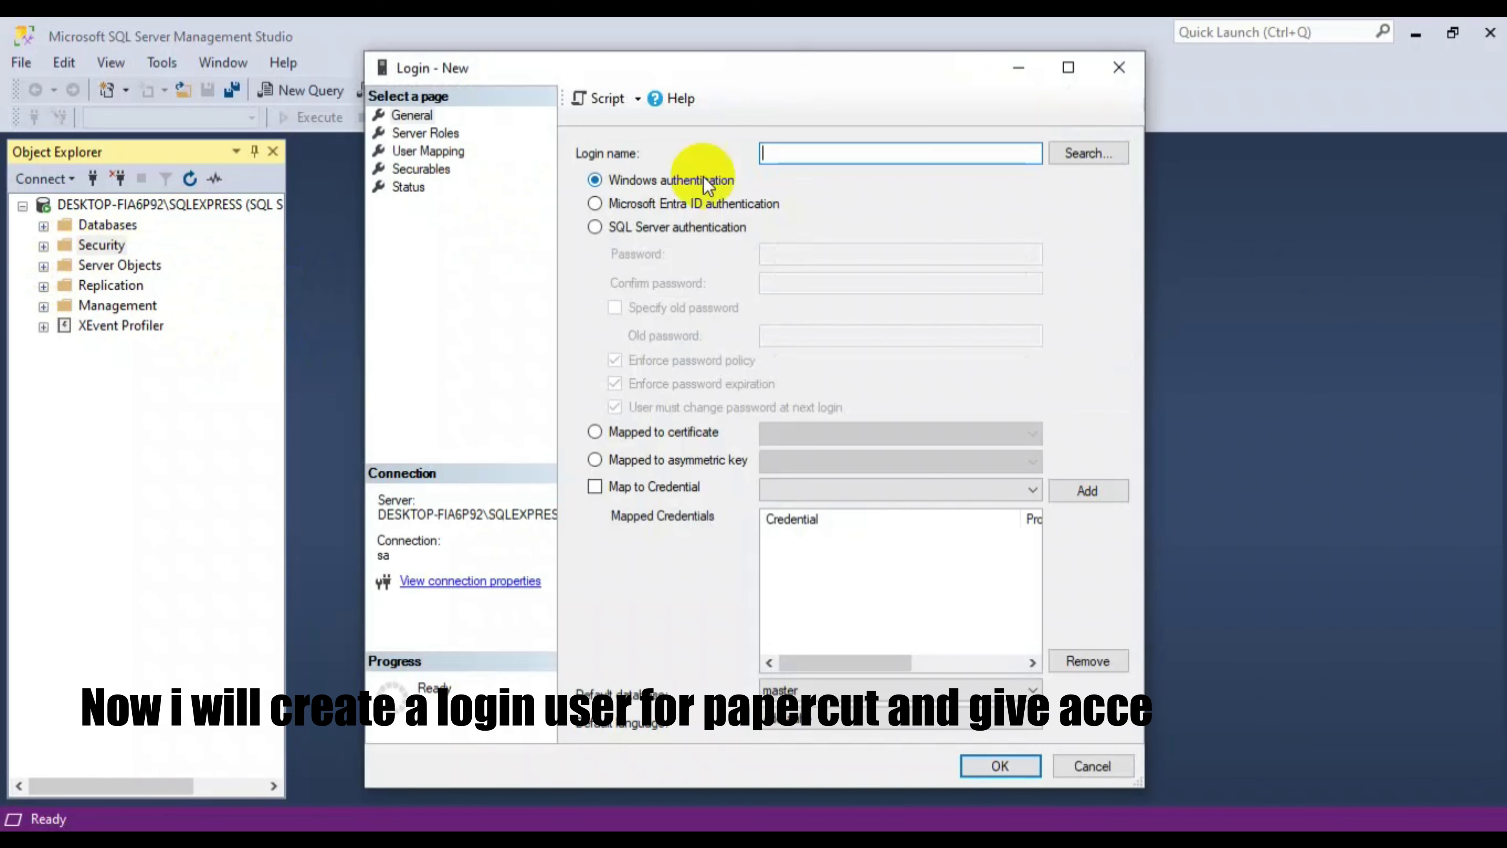
text(papercut)
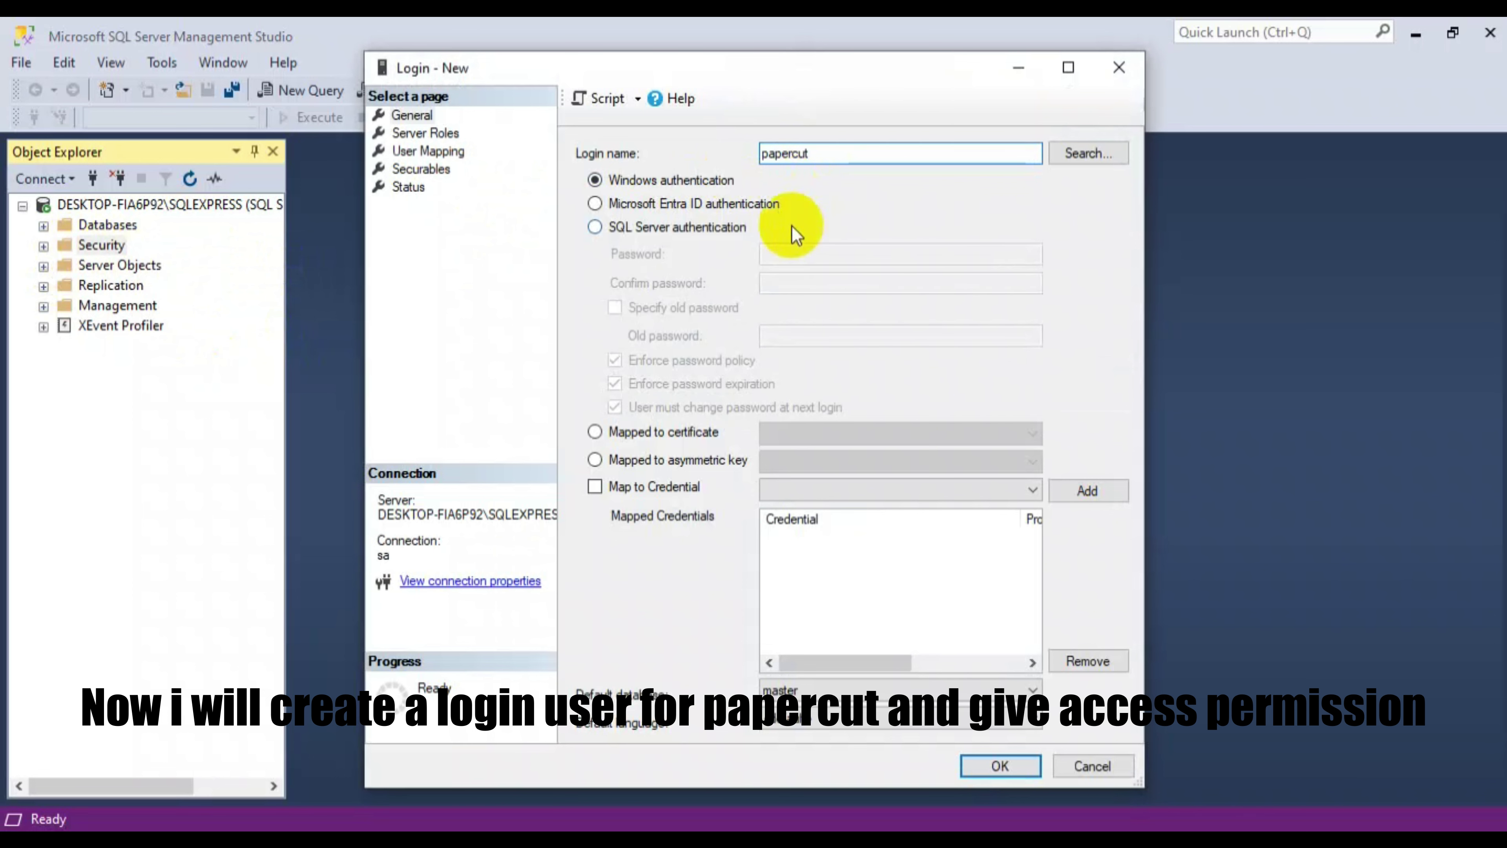
click(718, 231)
- Enter and confirm the login password, disable password expiration, and create the login
click(816, 252)
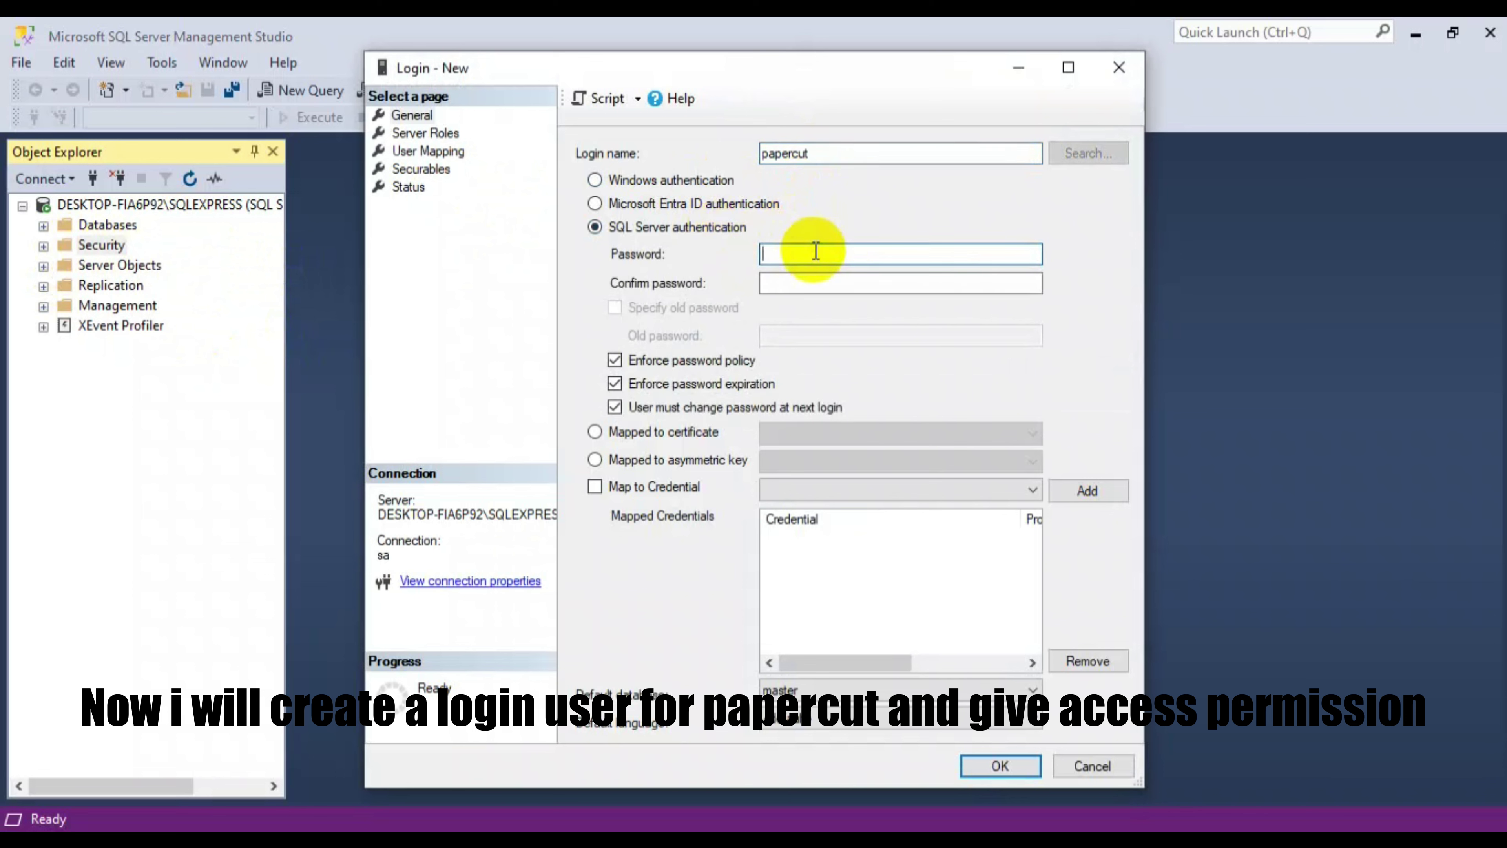
text(•••••••••••)
click(813, 284)
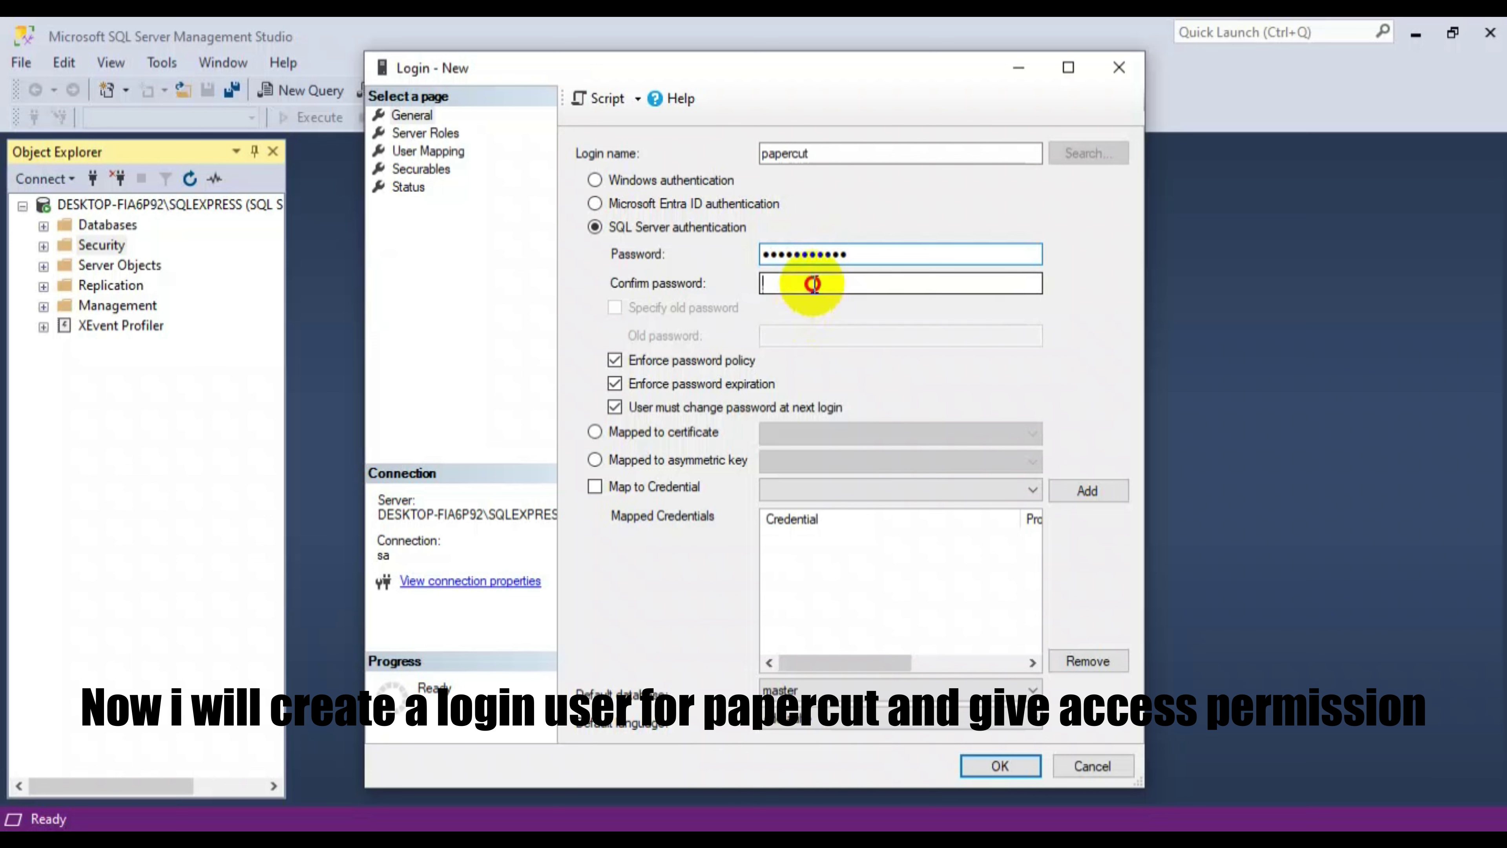
text(••••••••)
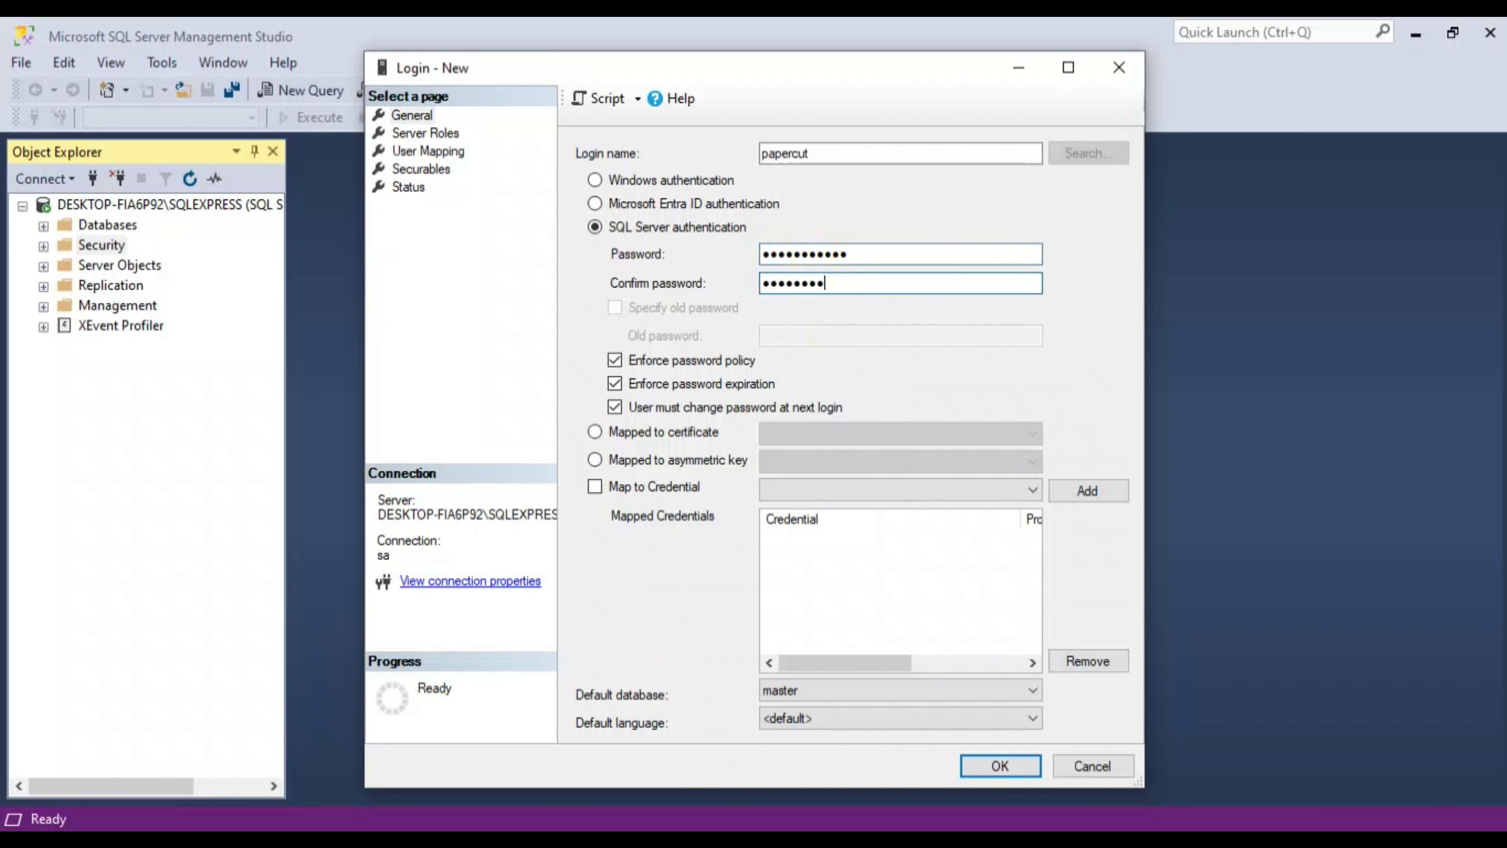
text(•••)
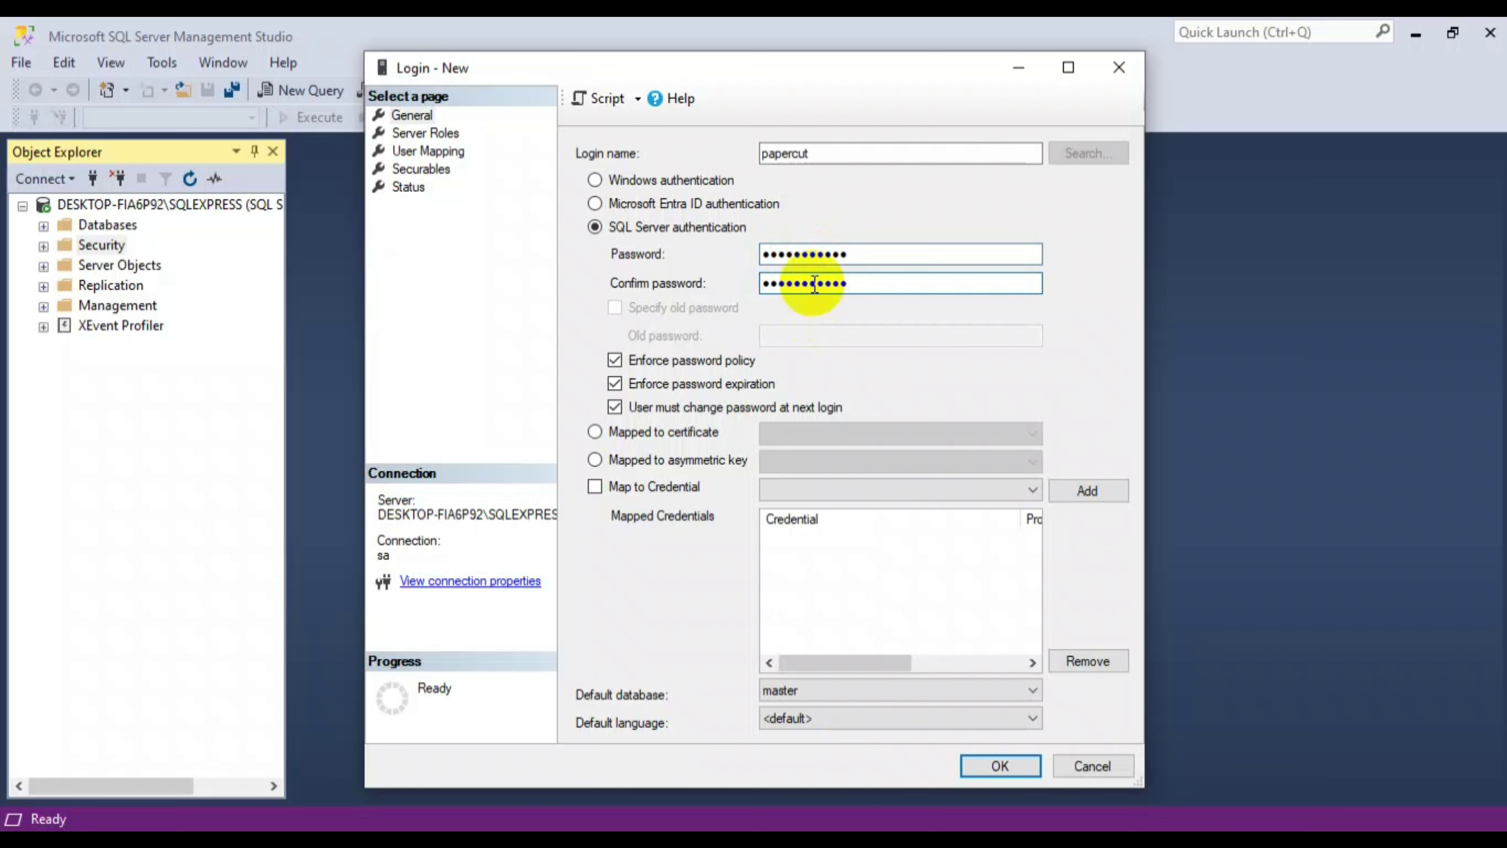
click(659, 385)
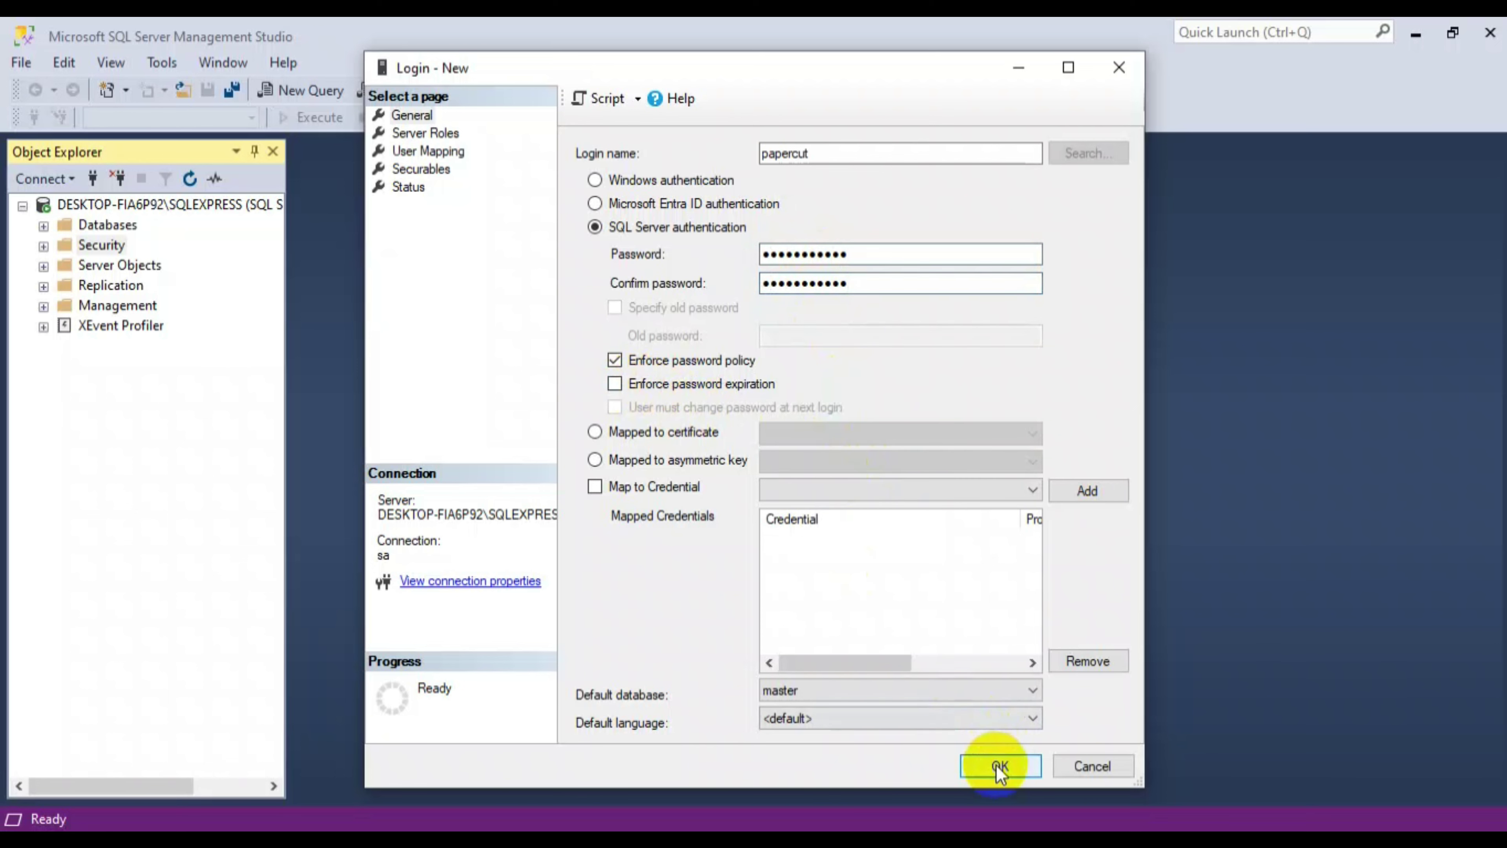
click(999, 765)
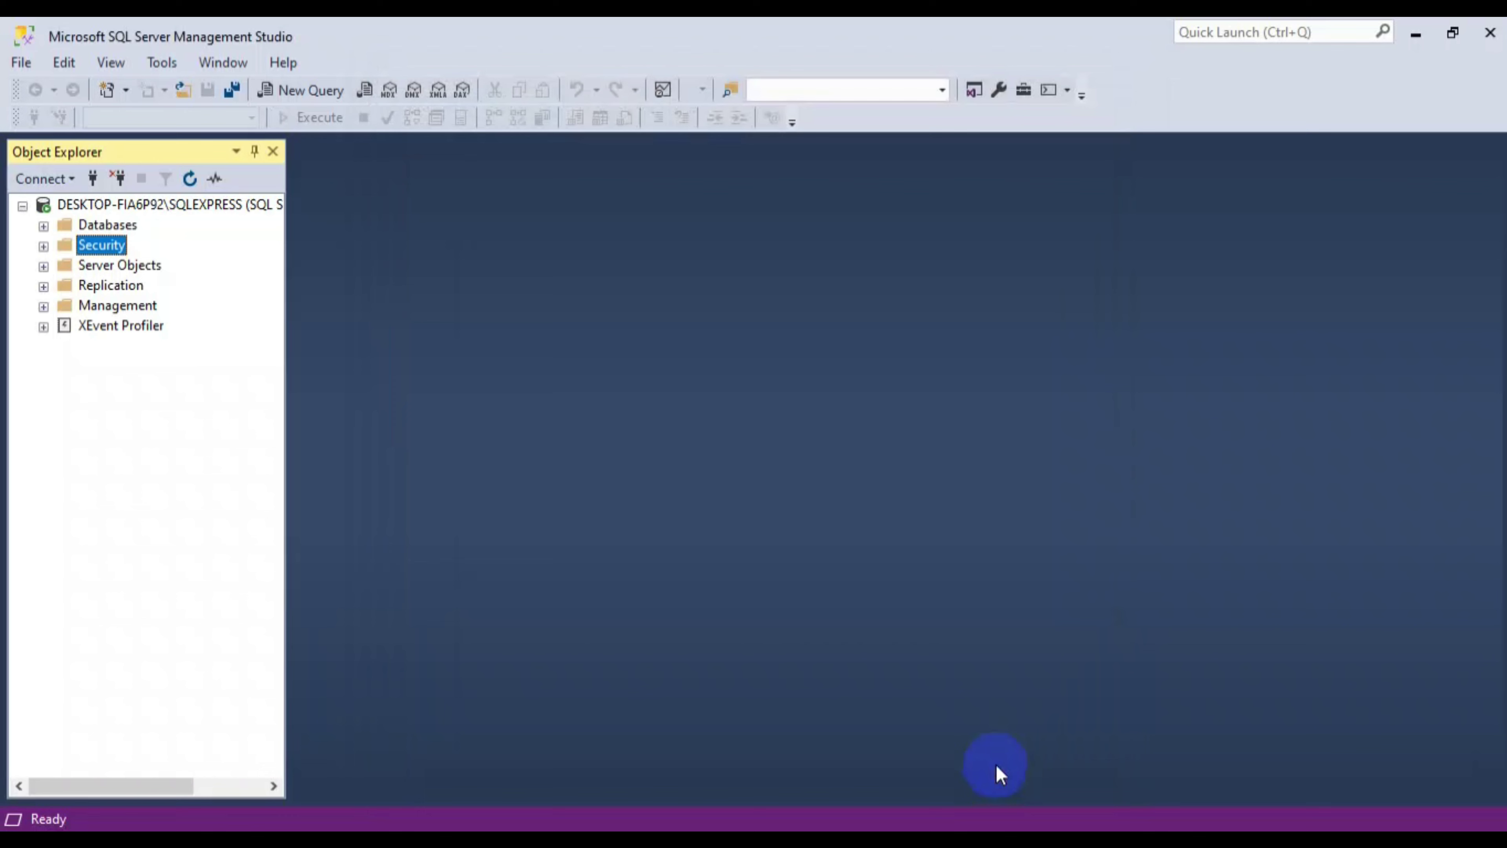
- Grant the papercut login the sysadmin server role and save
click(44, 245)
click(64, 266)
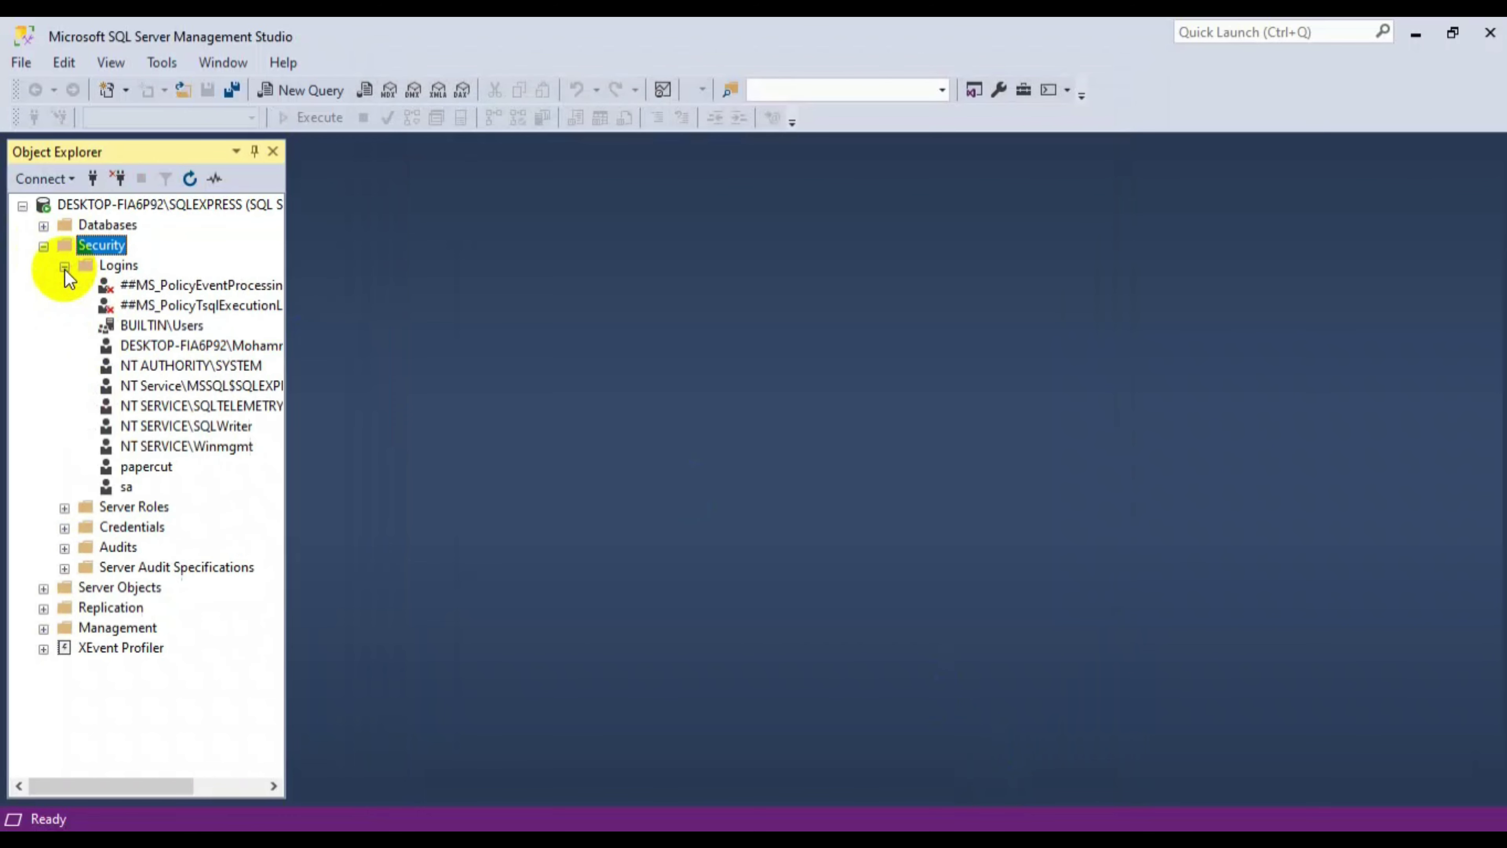
double_click(133, 468)
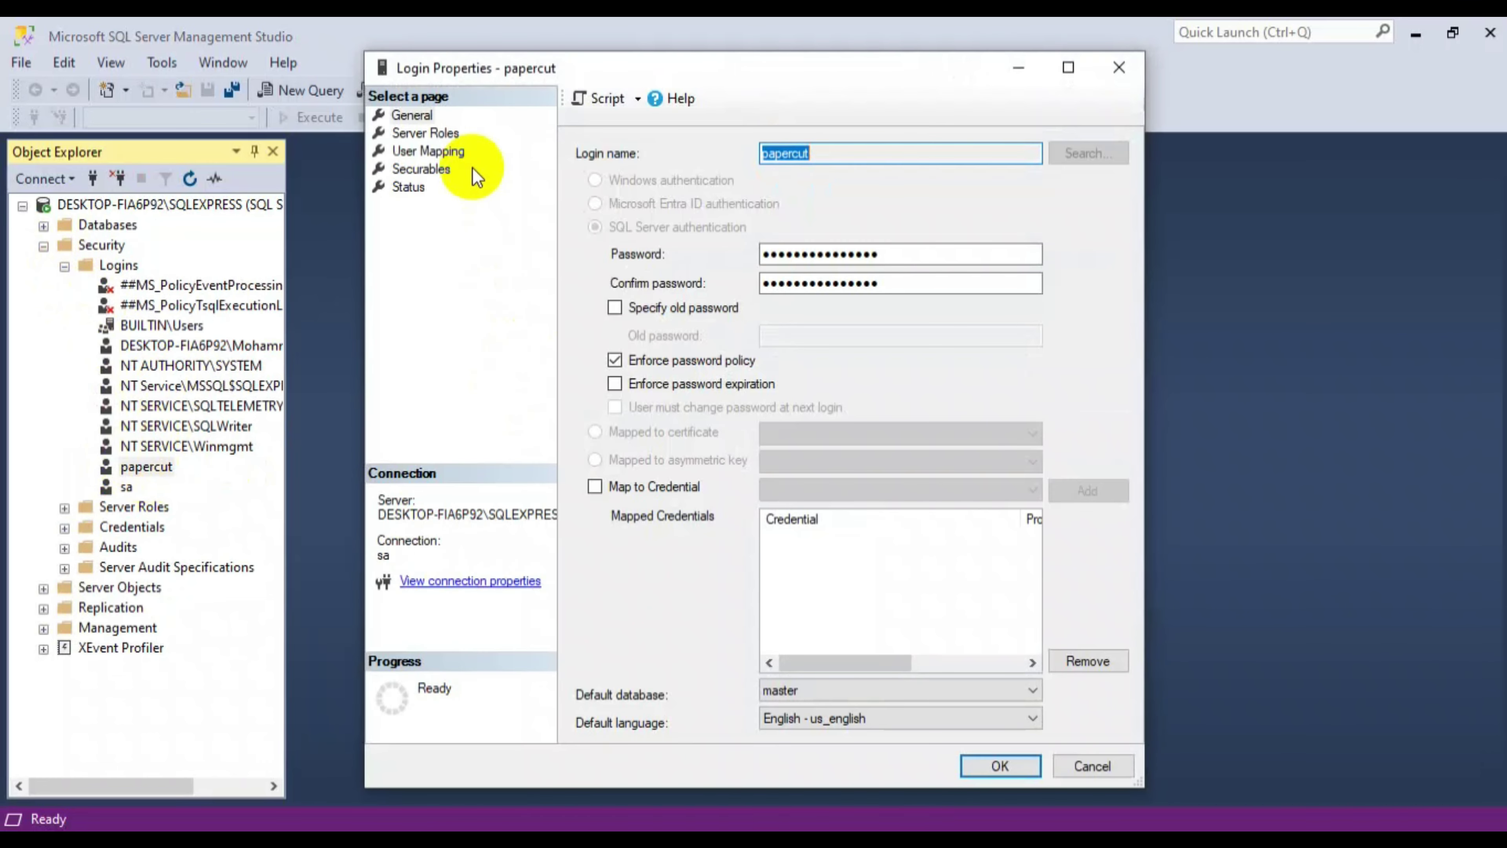
click(448, 135)
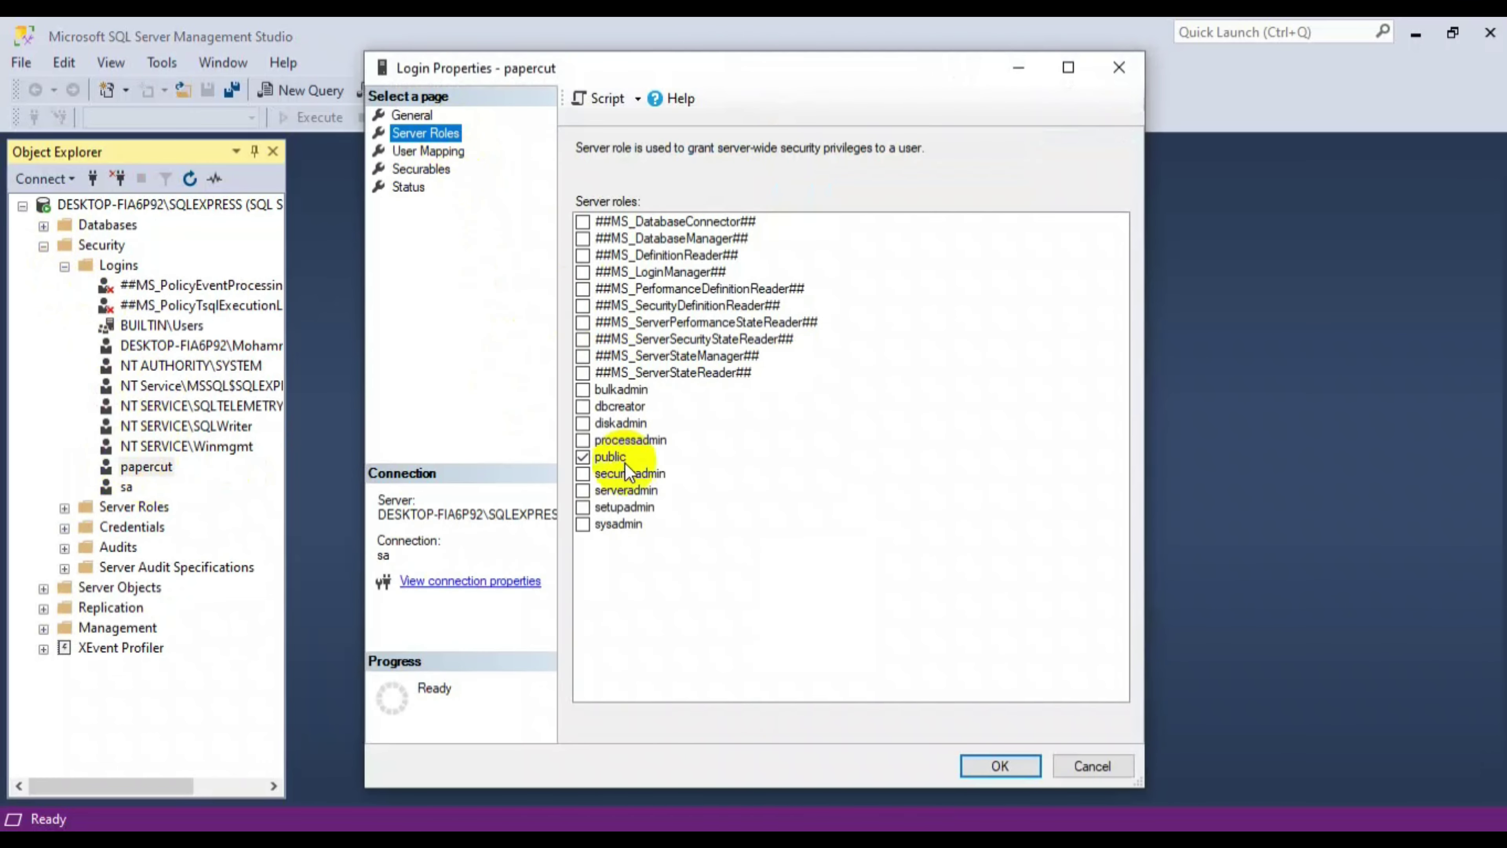
click(583, 525)
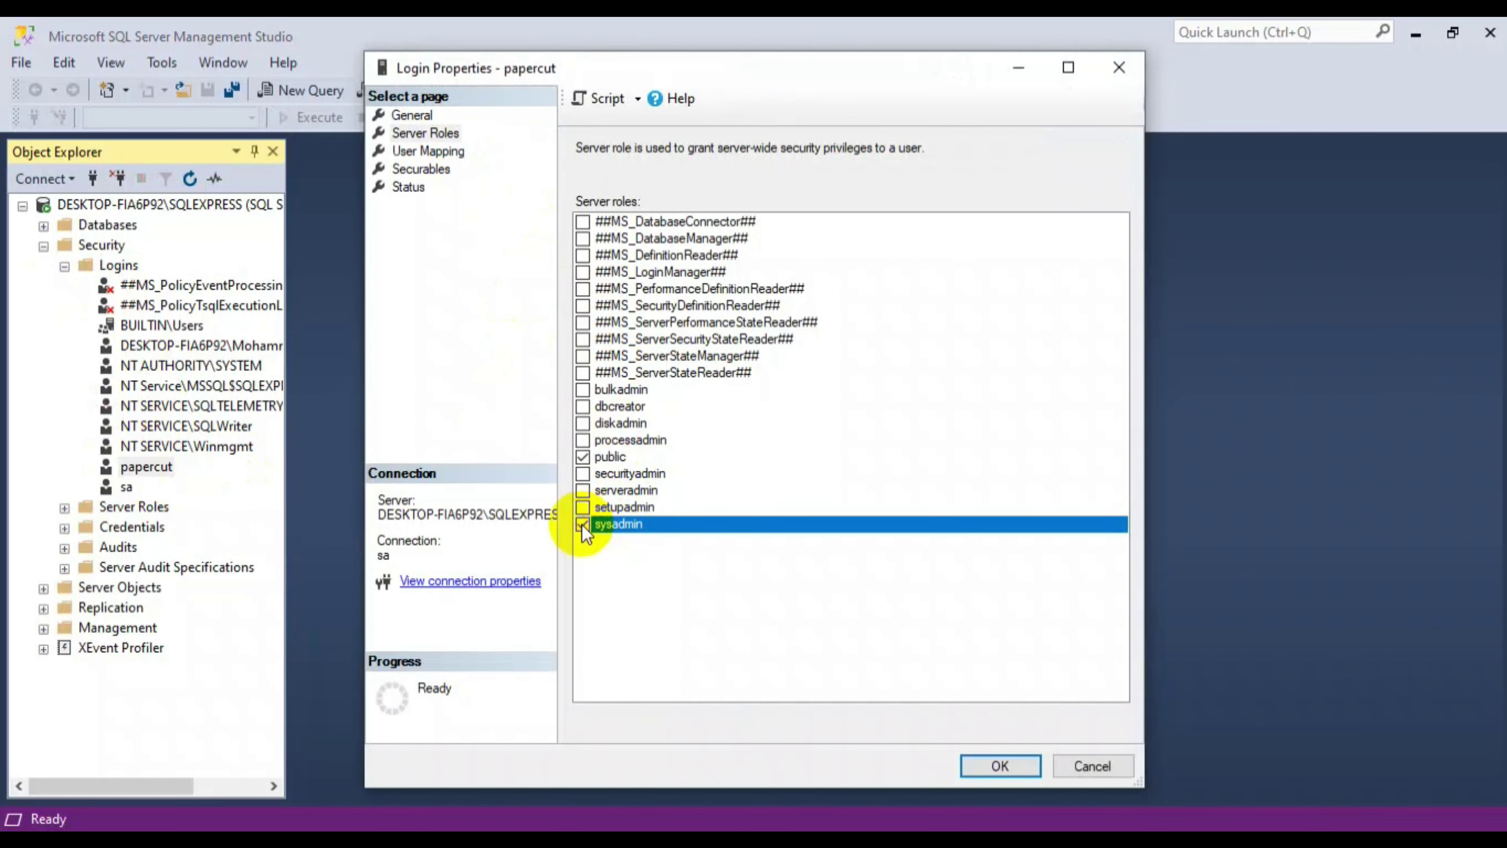
click(1018, 771)
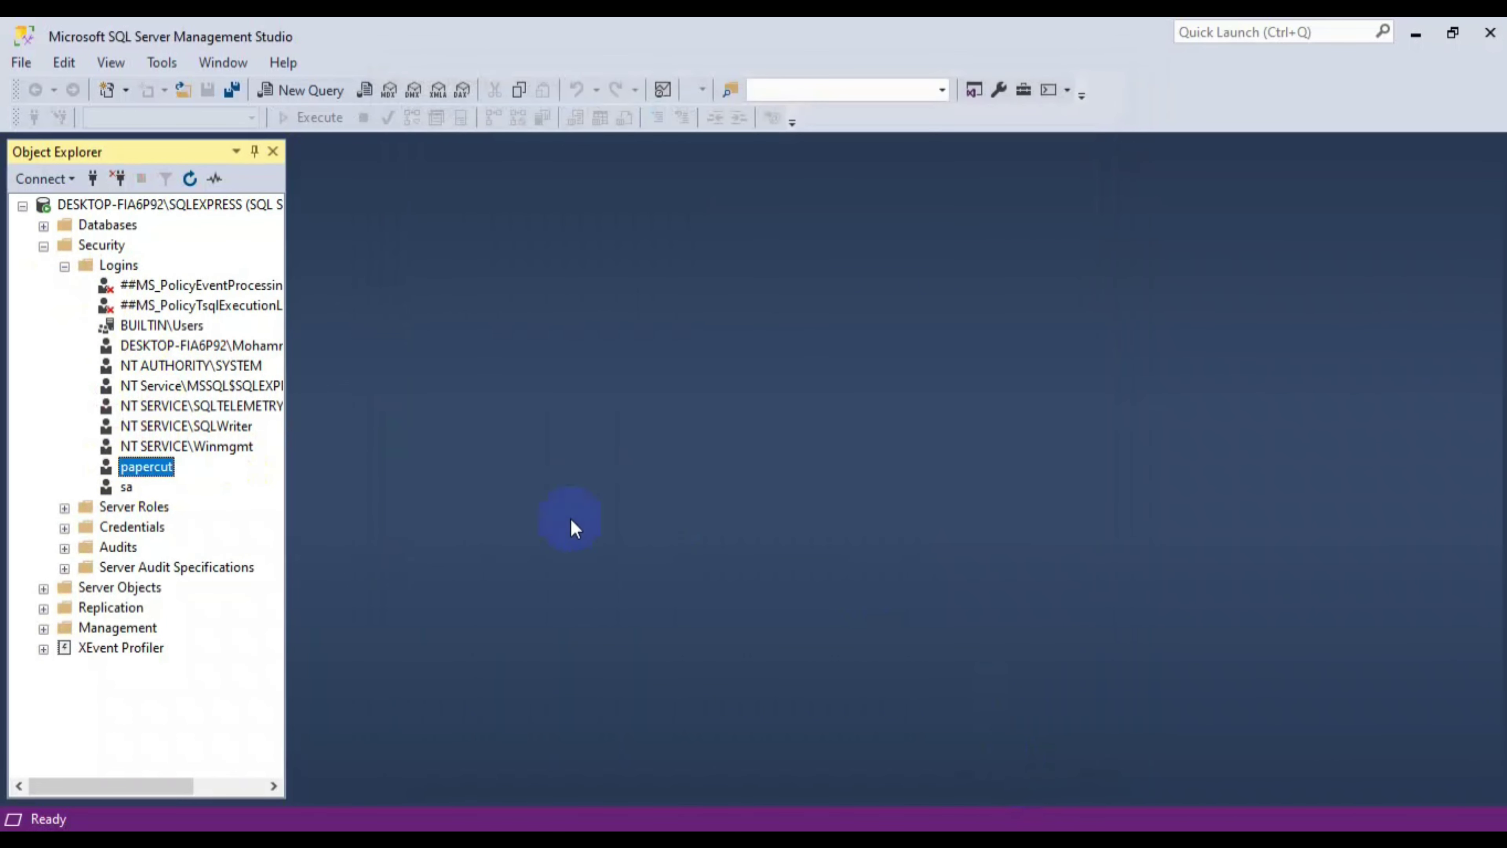
- Map the papercut login to the PaperCut database with db_owner membership
double_click(122, 472)
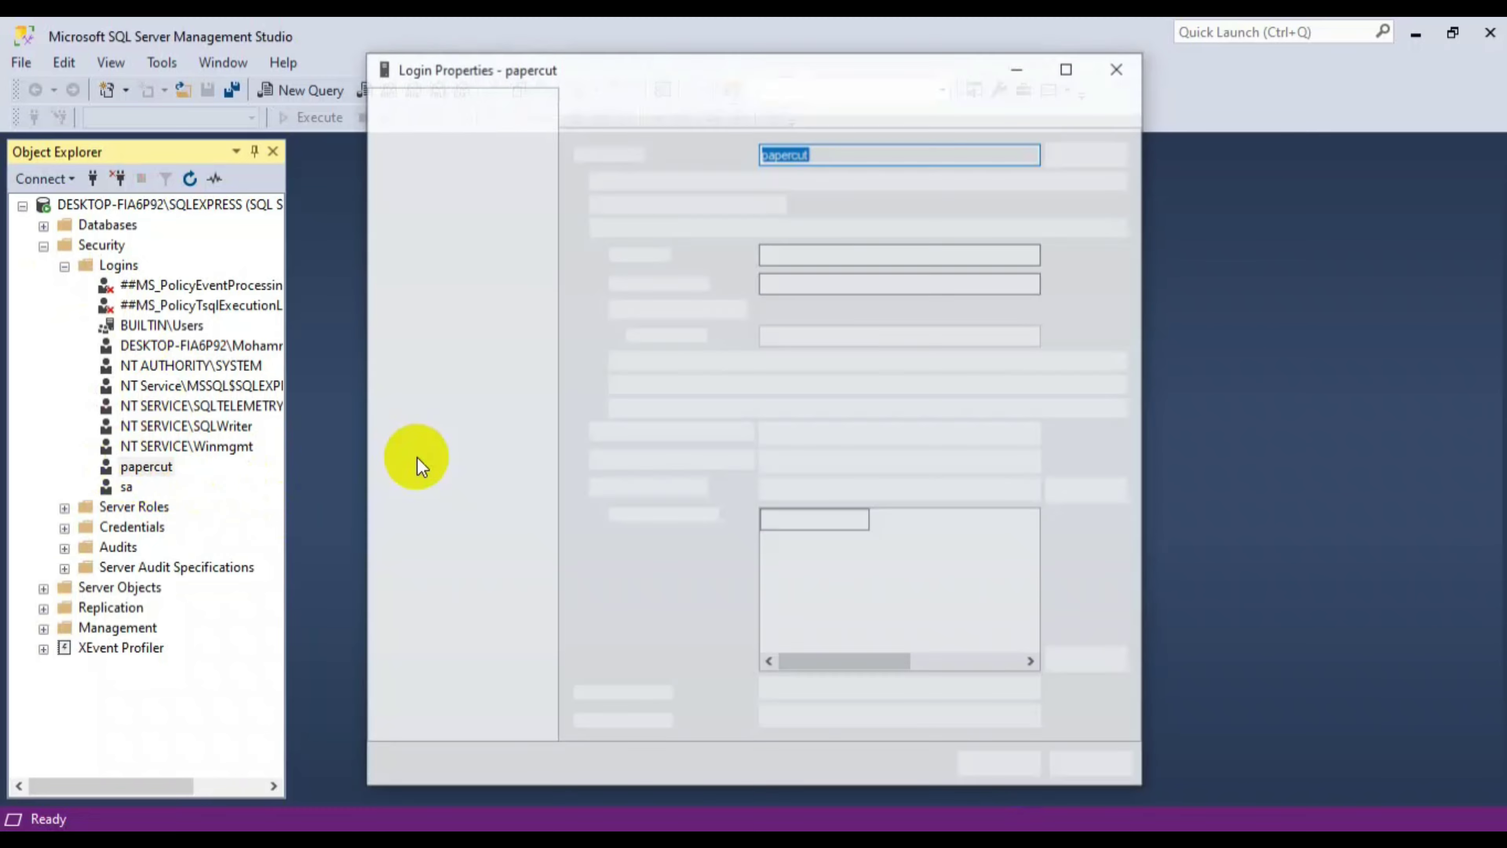
click(439, 153)
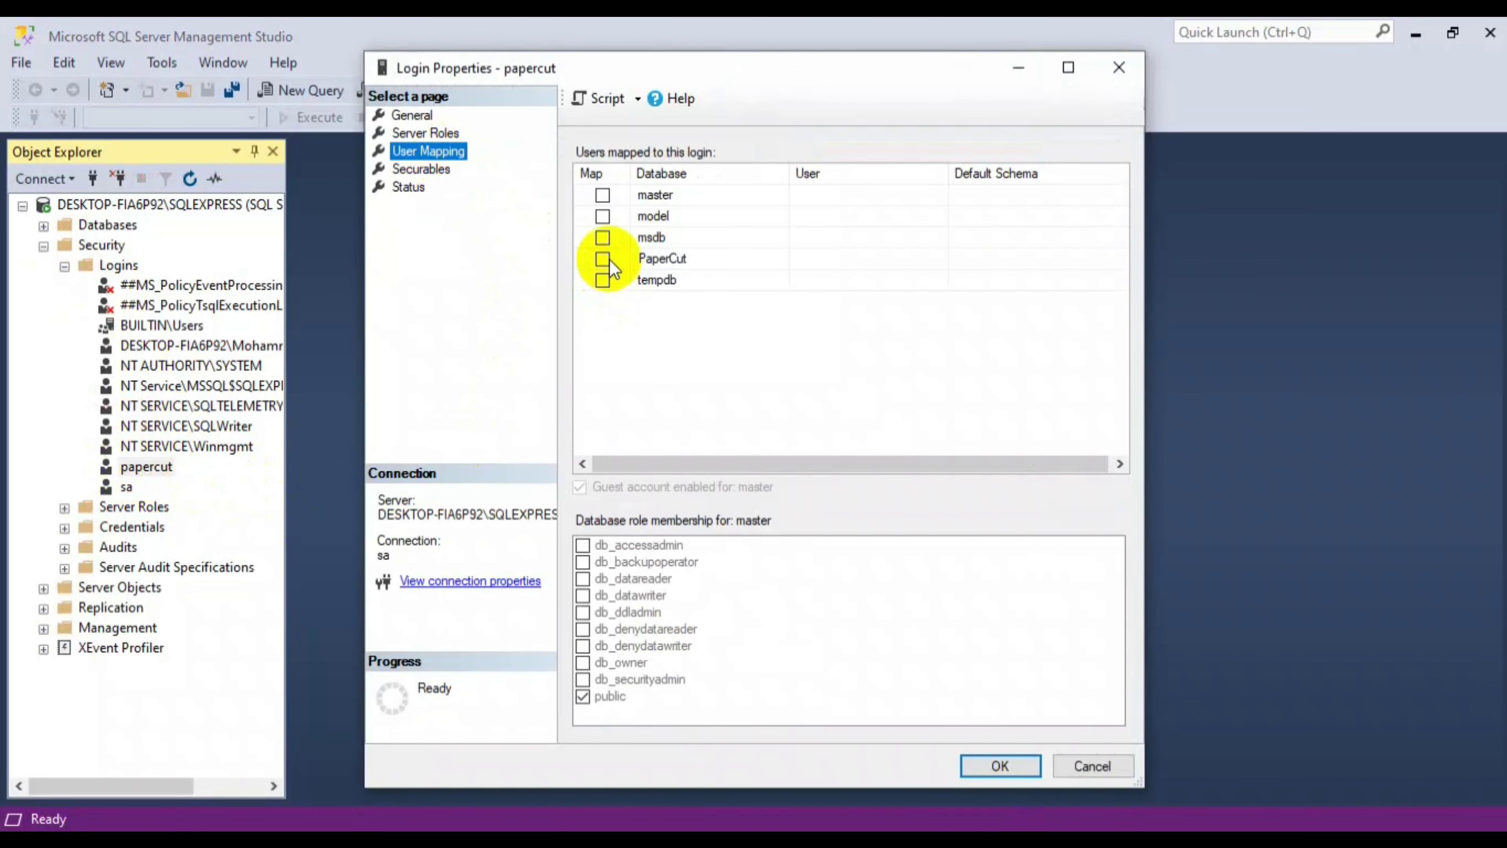
click(604, 258)
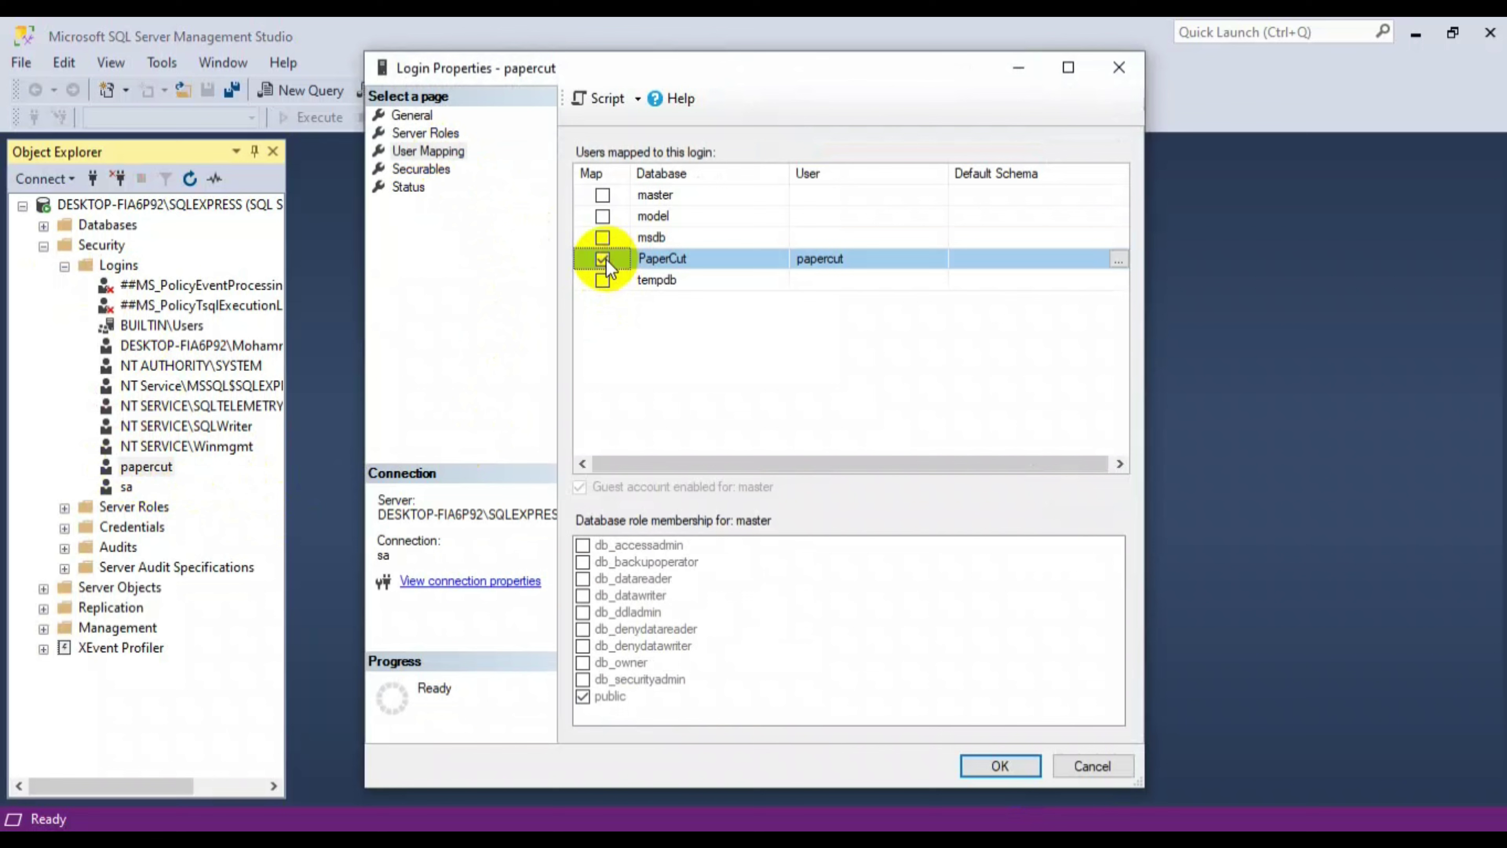
click(583, 668)
click(1000, 765)
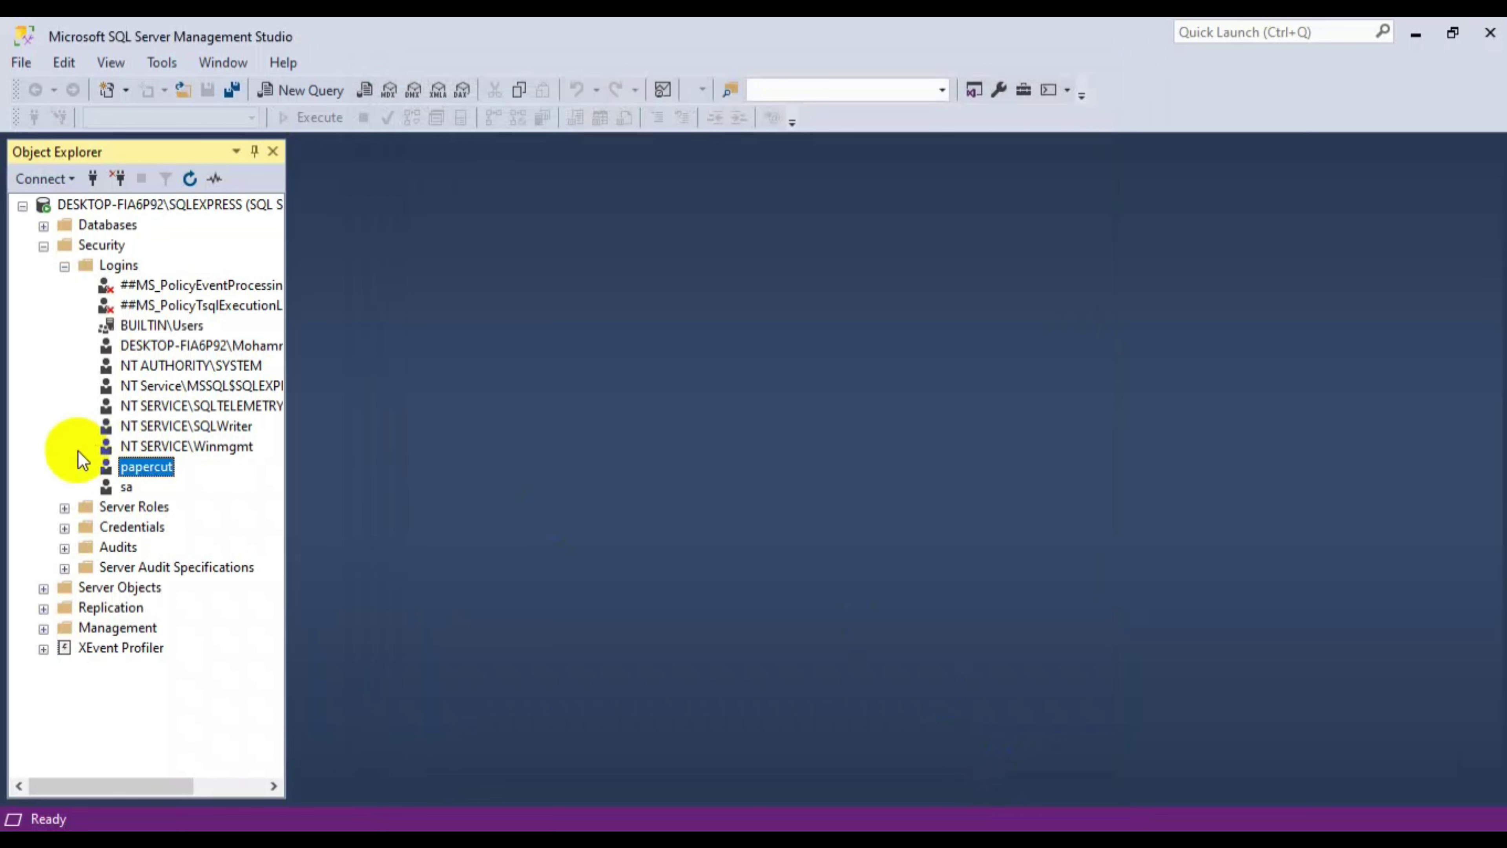
- Confirm the login's status is Grant and Enabled, then minimize Management Studio
double_click(137, 467)
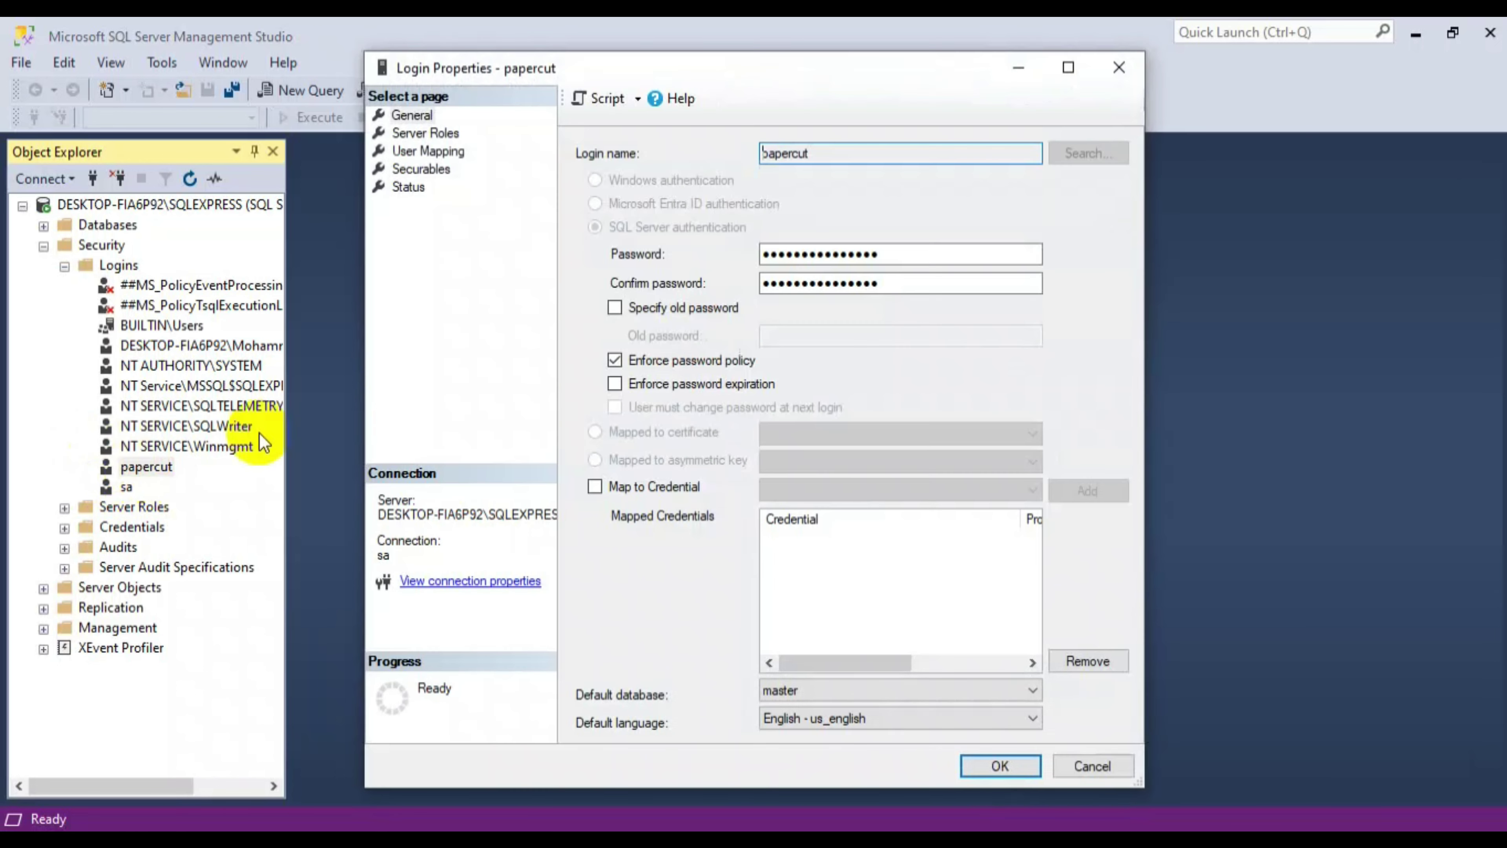
click(409, 188)
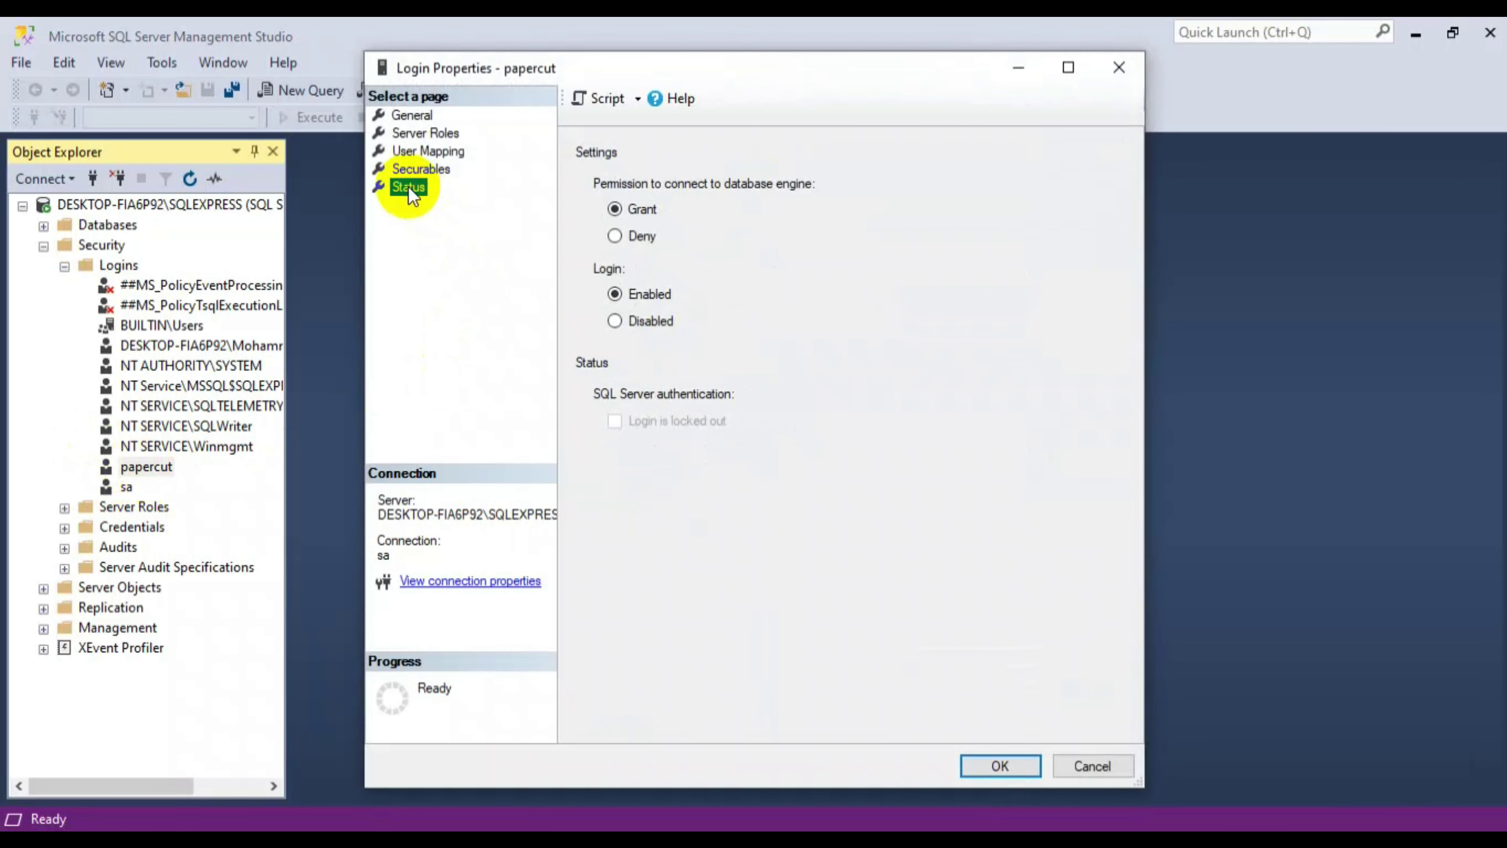
click(1003, 766)
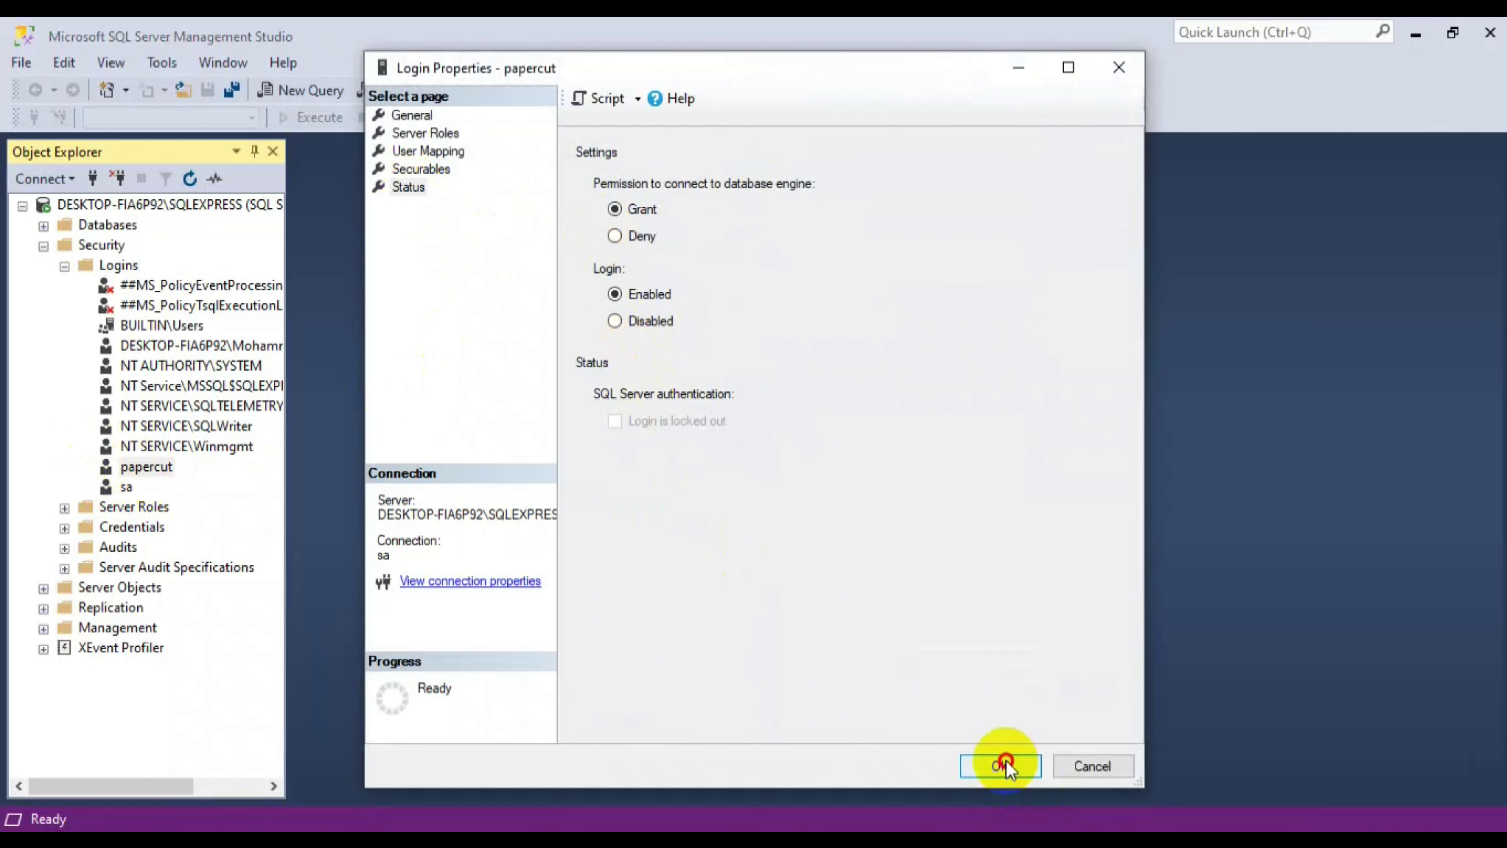
click(1415, 32)
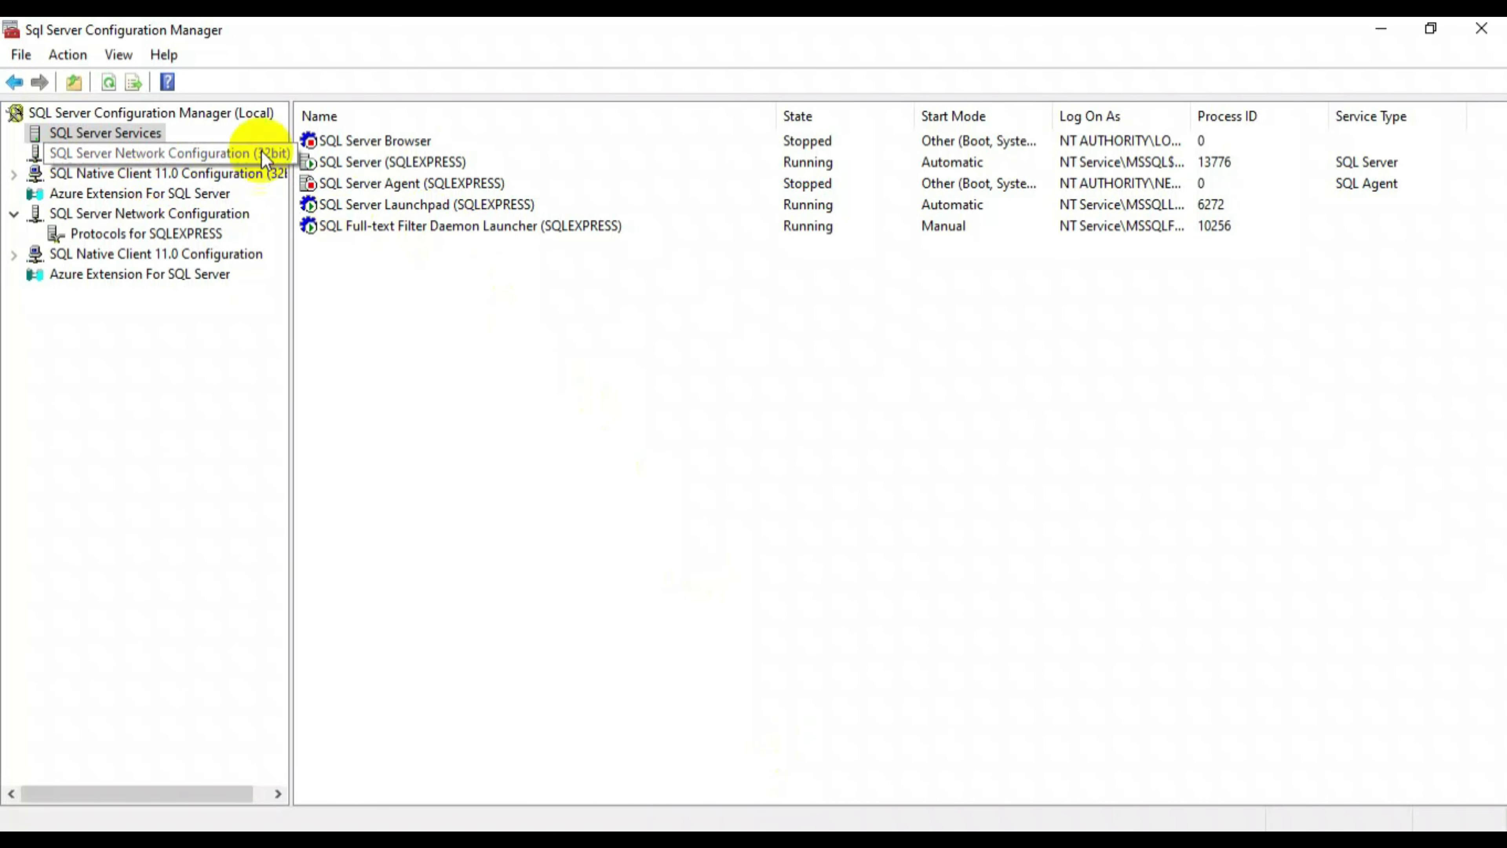
- Restart the SQL Server (SQLEXPRESS) service from its context menu
click(420, 161)
right_click(420, 161)
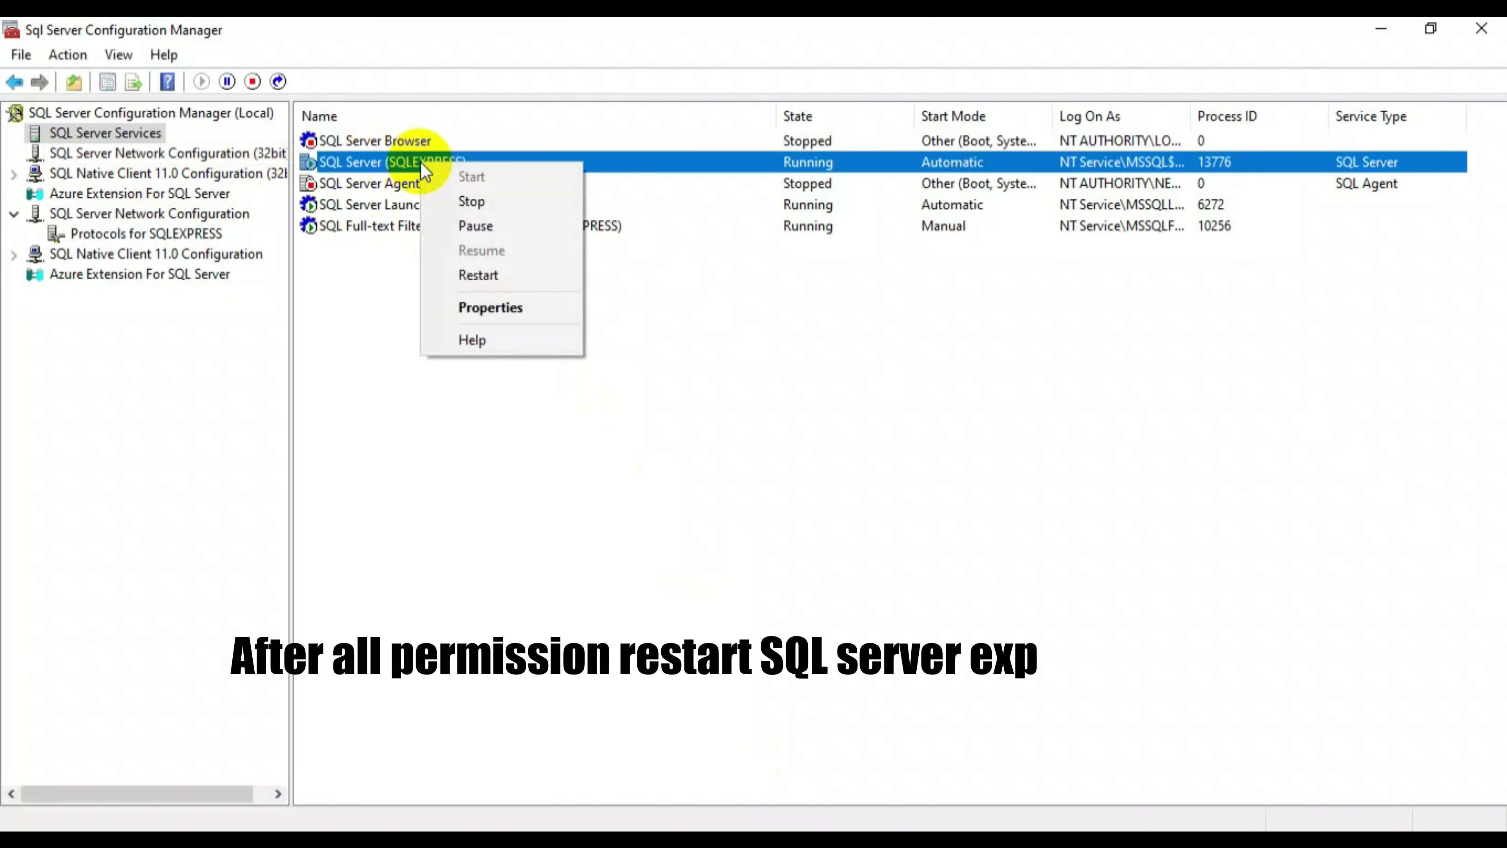
click(478, 276)
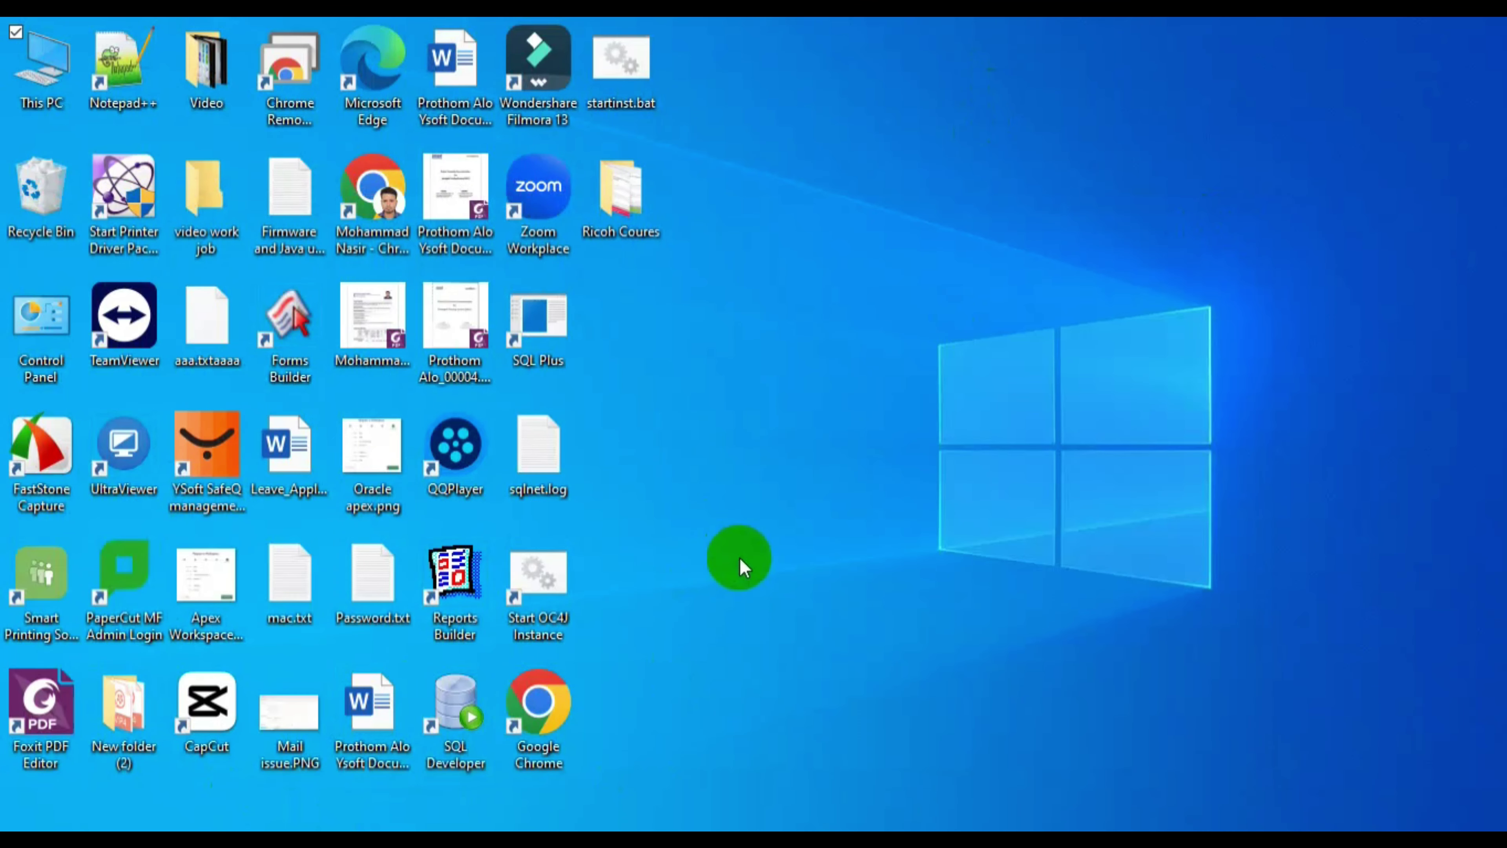
- Stop the PaperCut Application Server service in services.msc, then minimize Services
key(super+r)
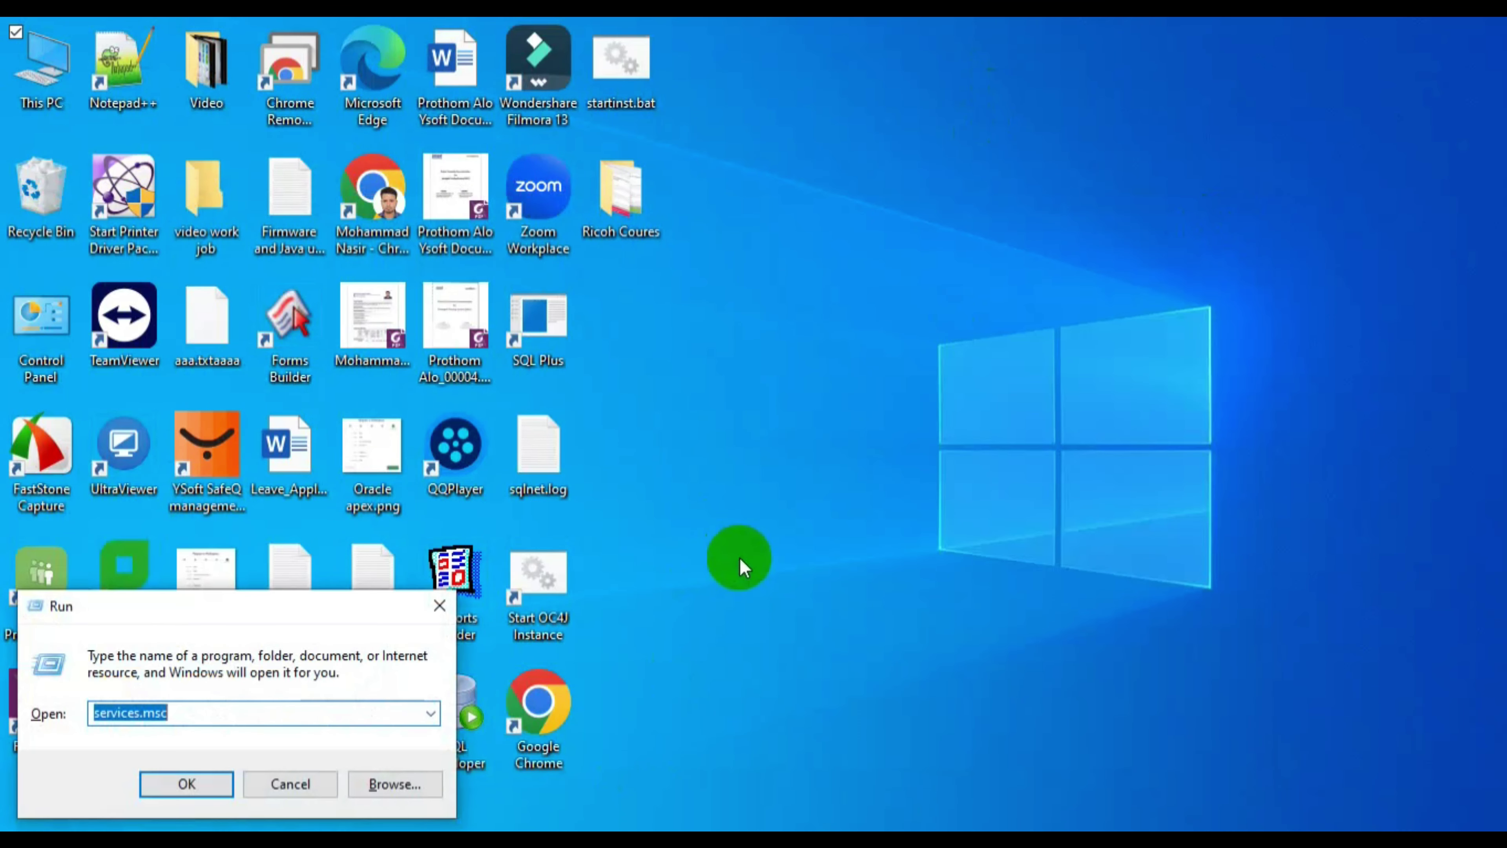
click(213, 783)
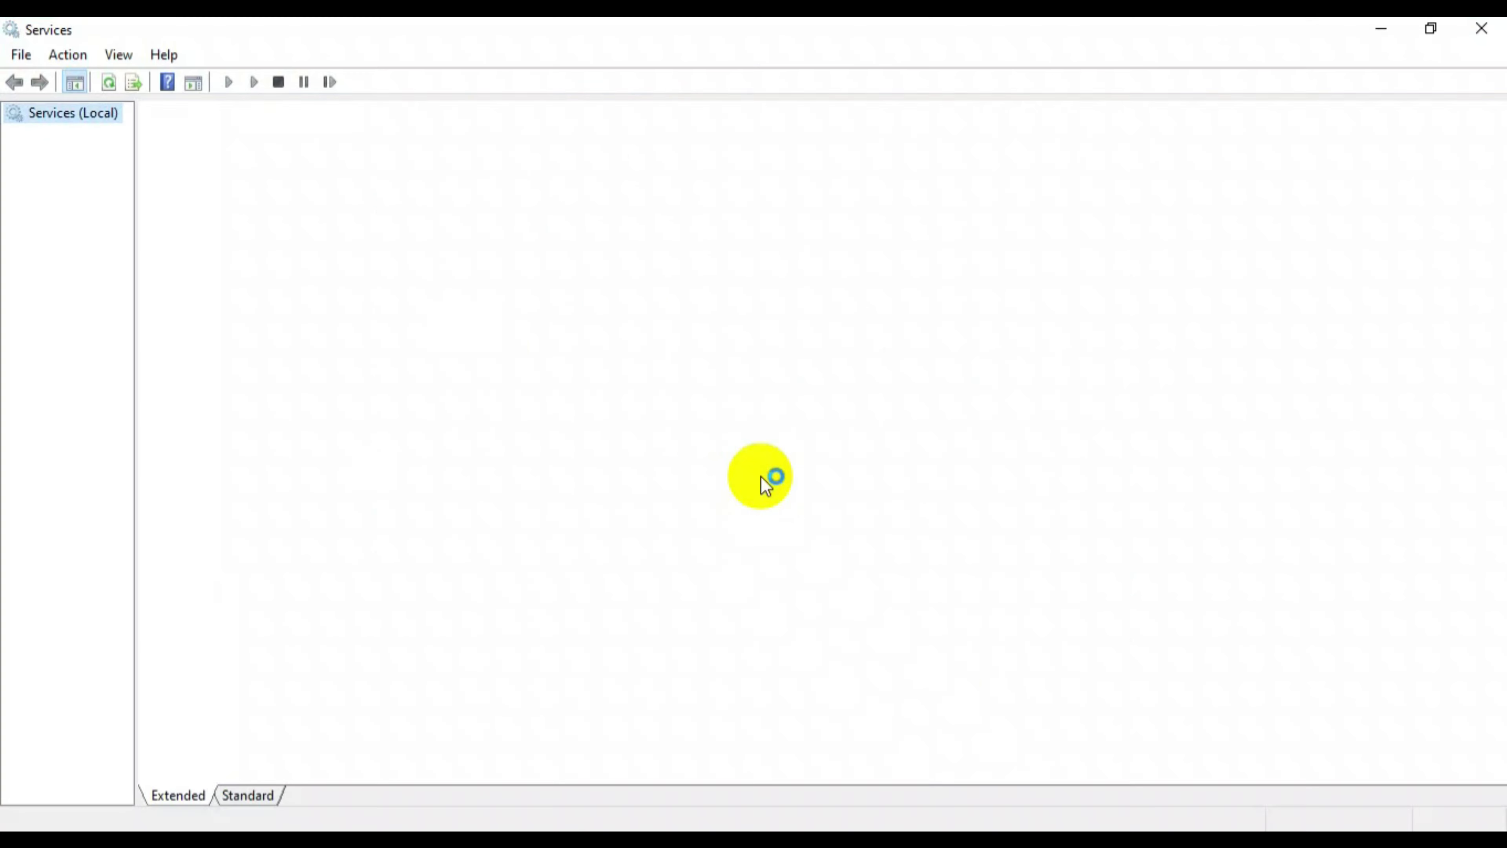
click(525, 356)
key(p)
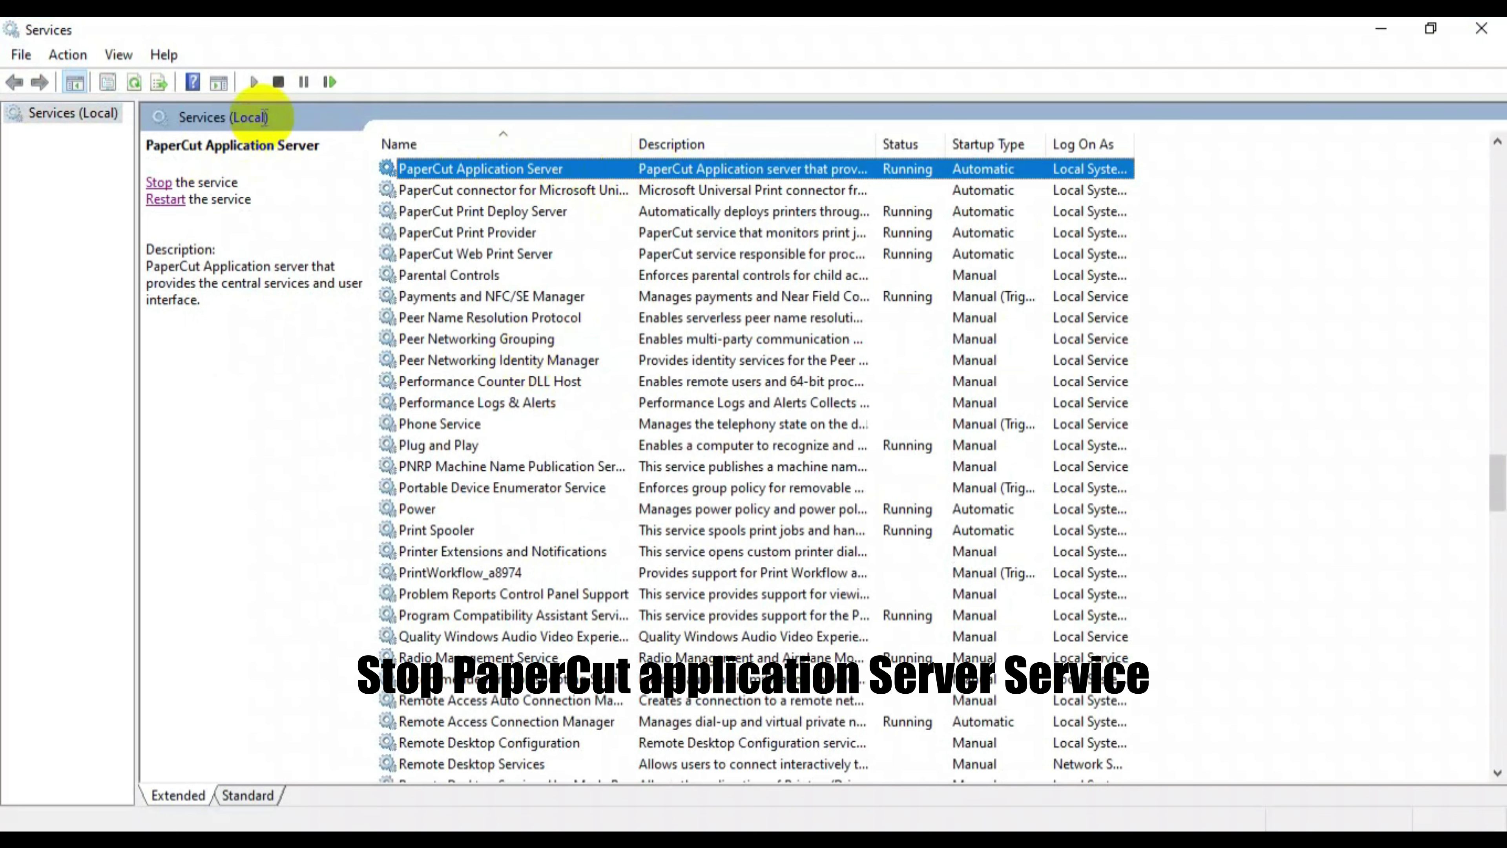
click(159, 184)
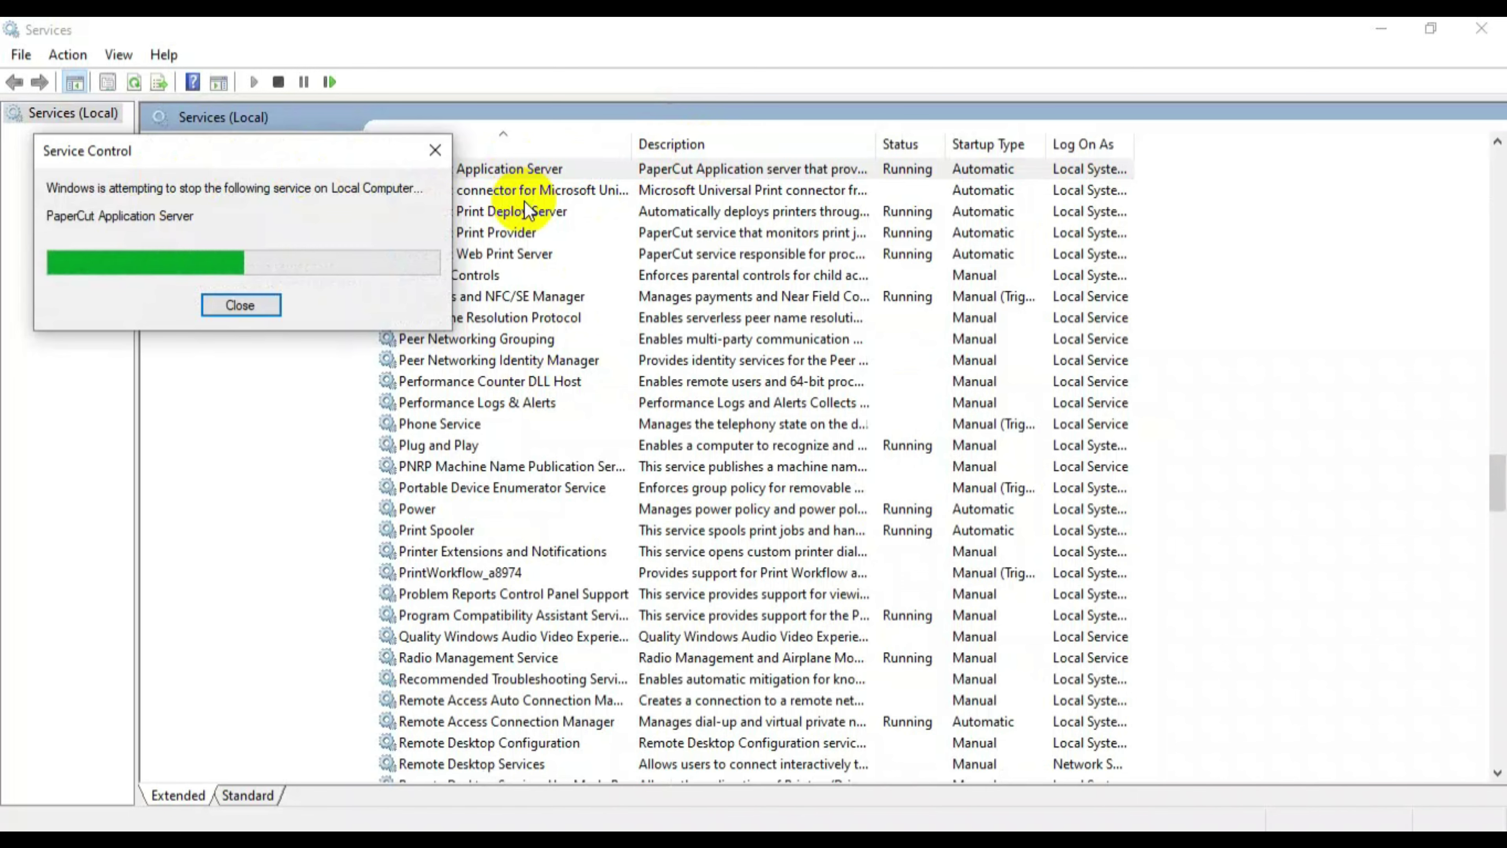
click(1388, 31)
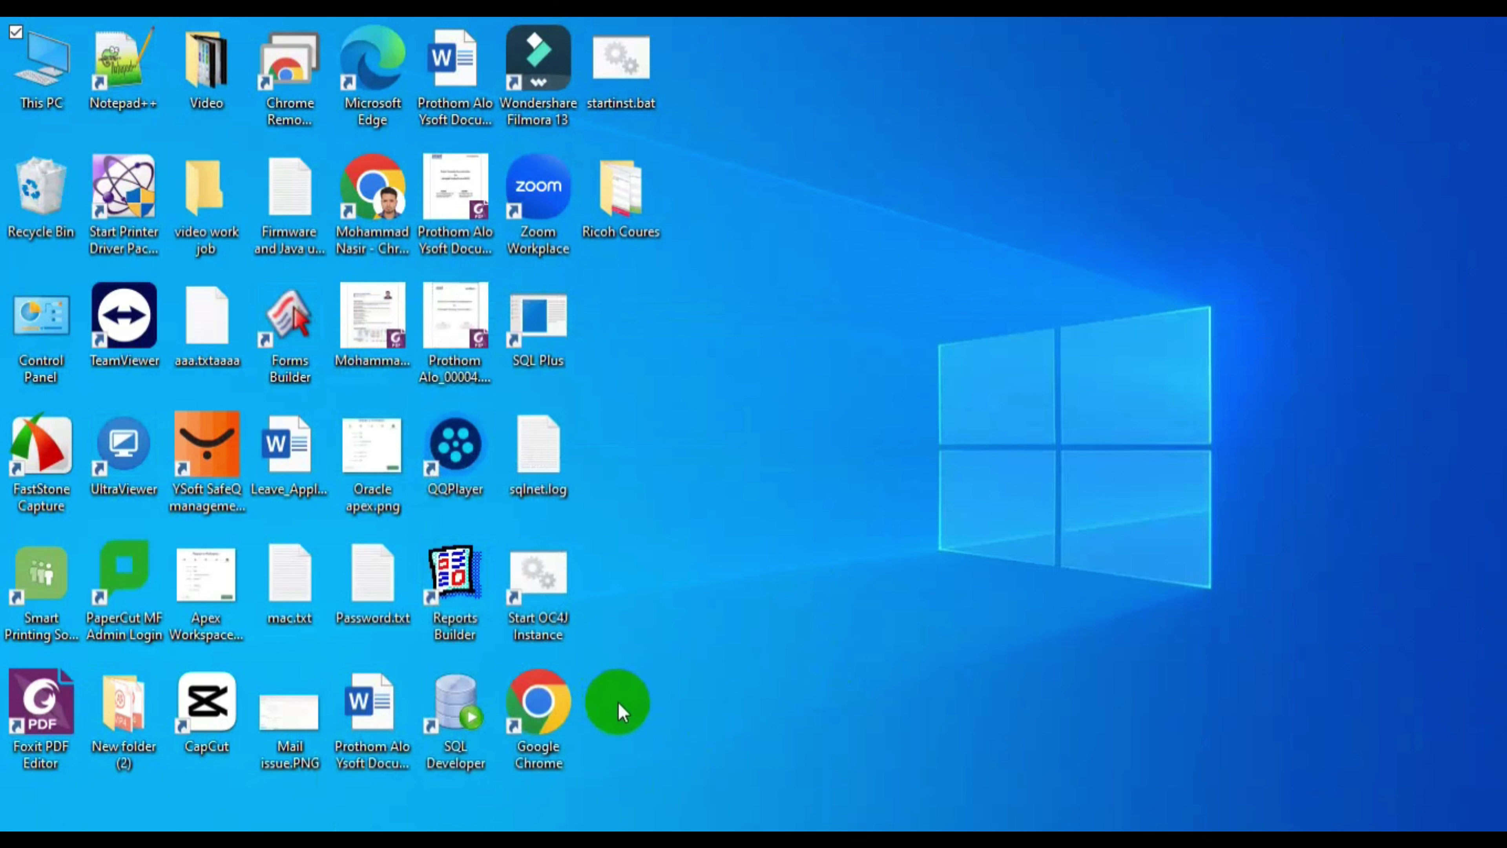
- Launch Command Prompt as administrator and start a cd to C:\program Files\PaperCut MF\server\
key(super)
text(cmd)
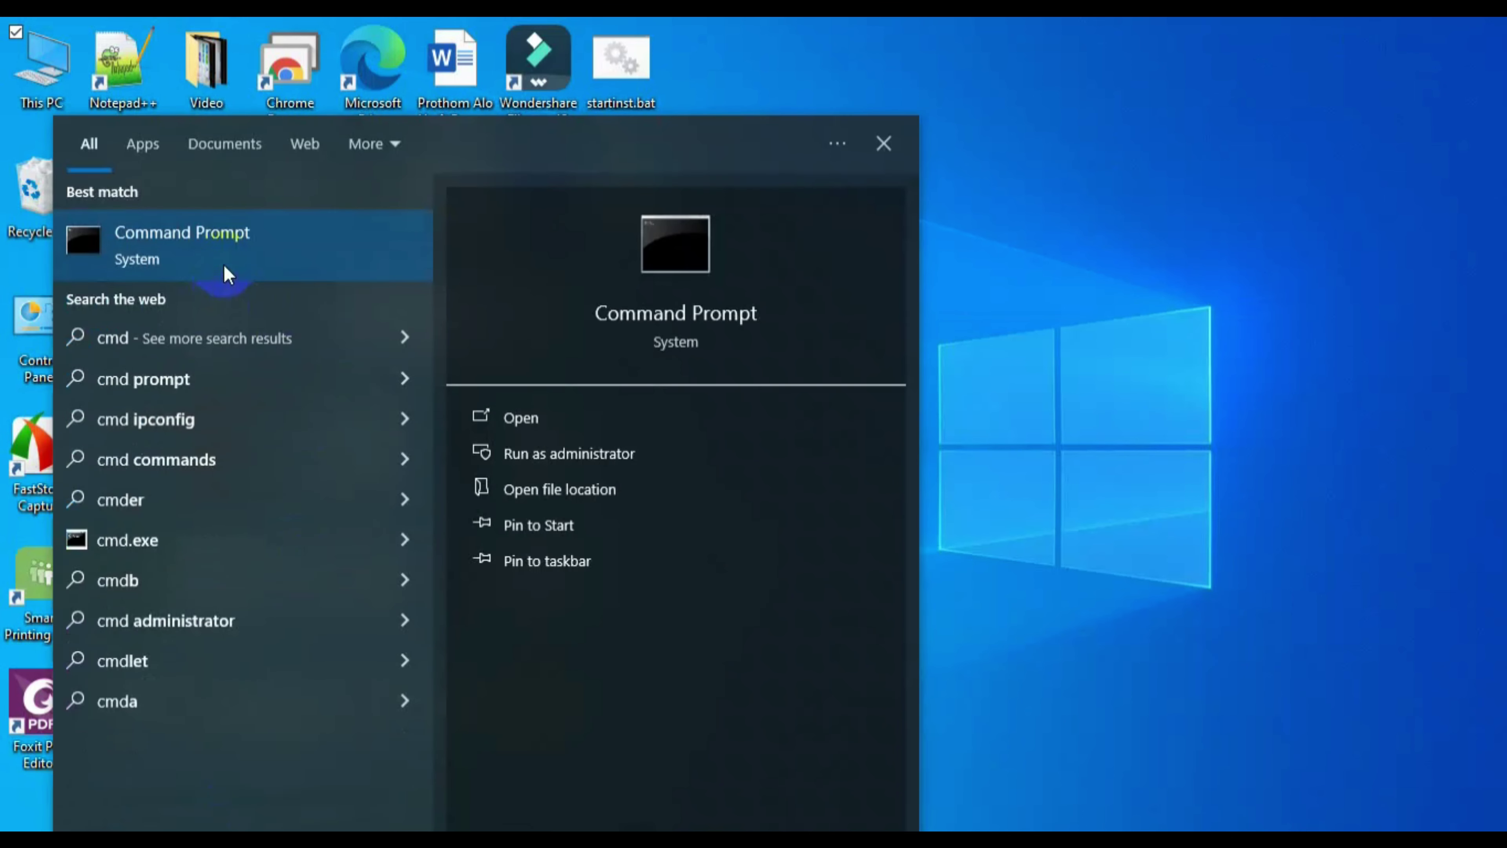
right_click(224, 259)
click(293, 283)
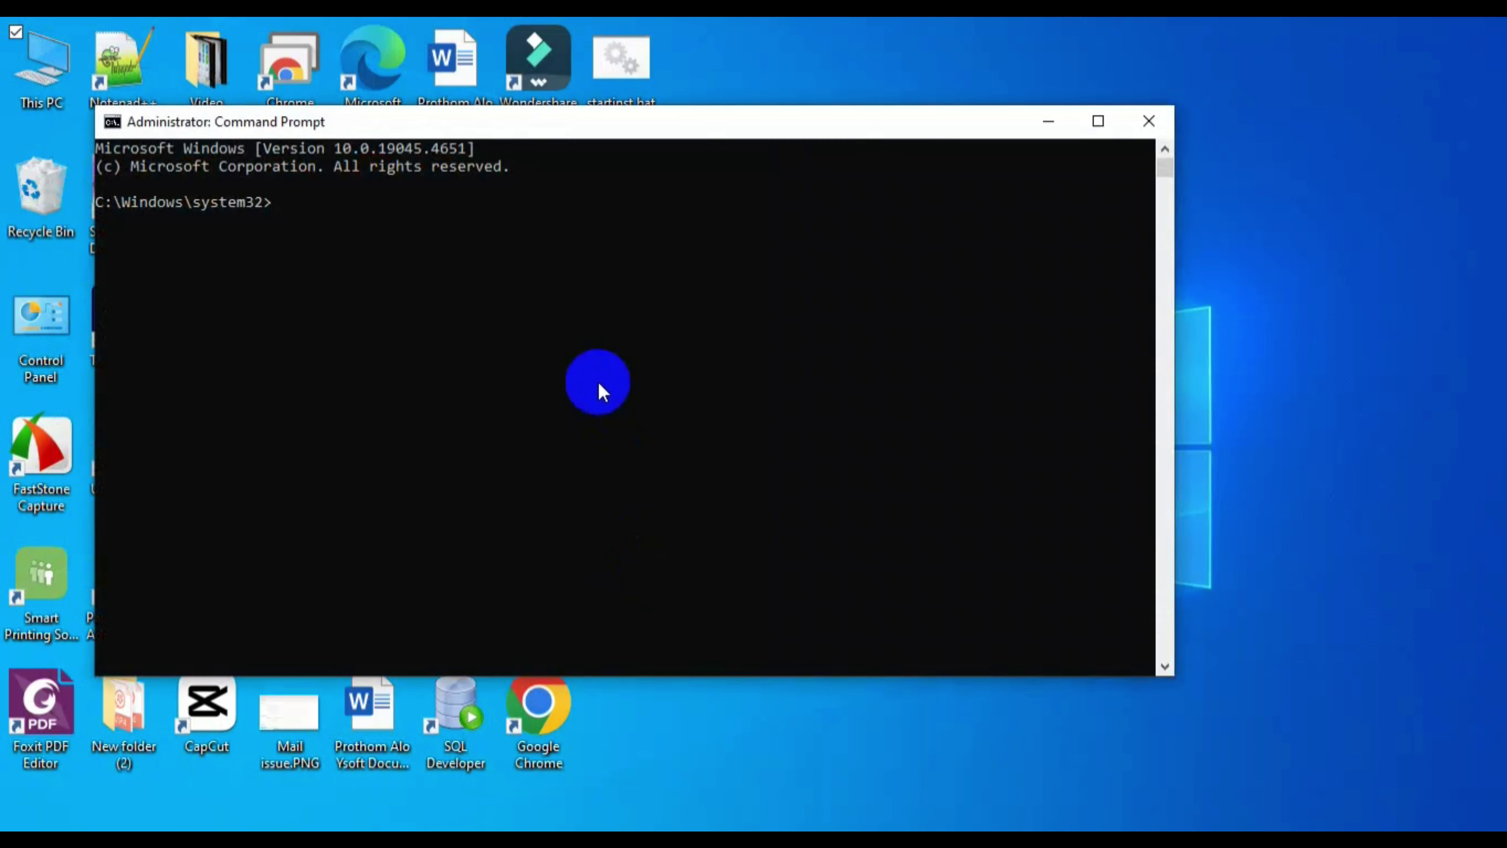
text(cd "C:)
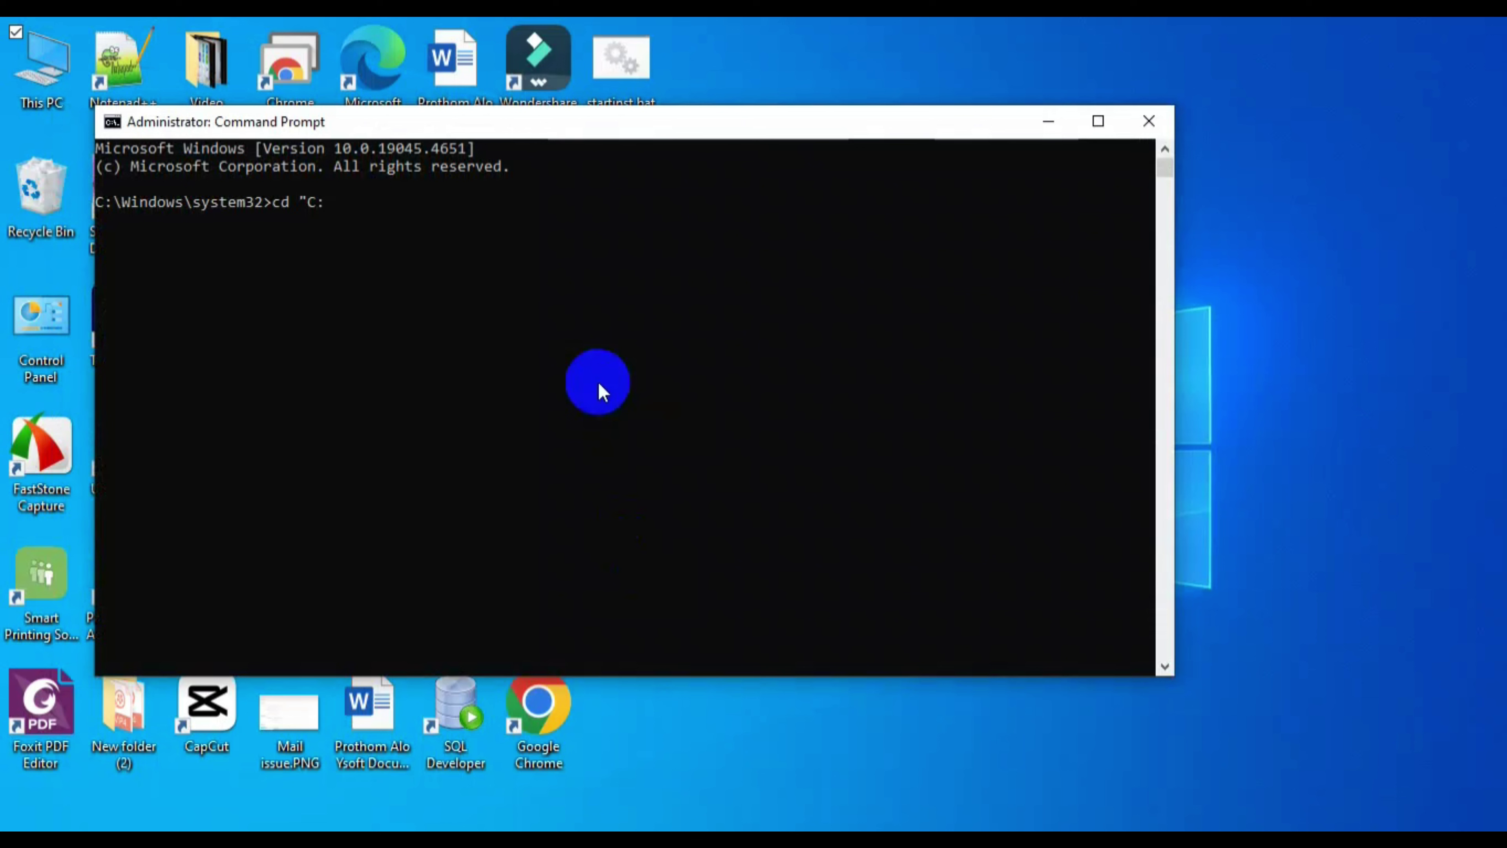
text(\\program)
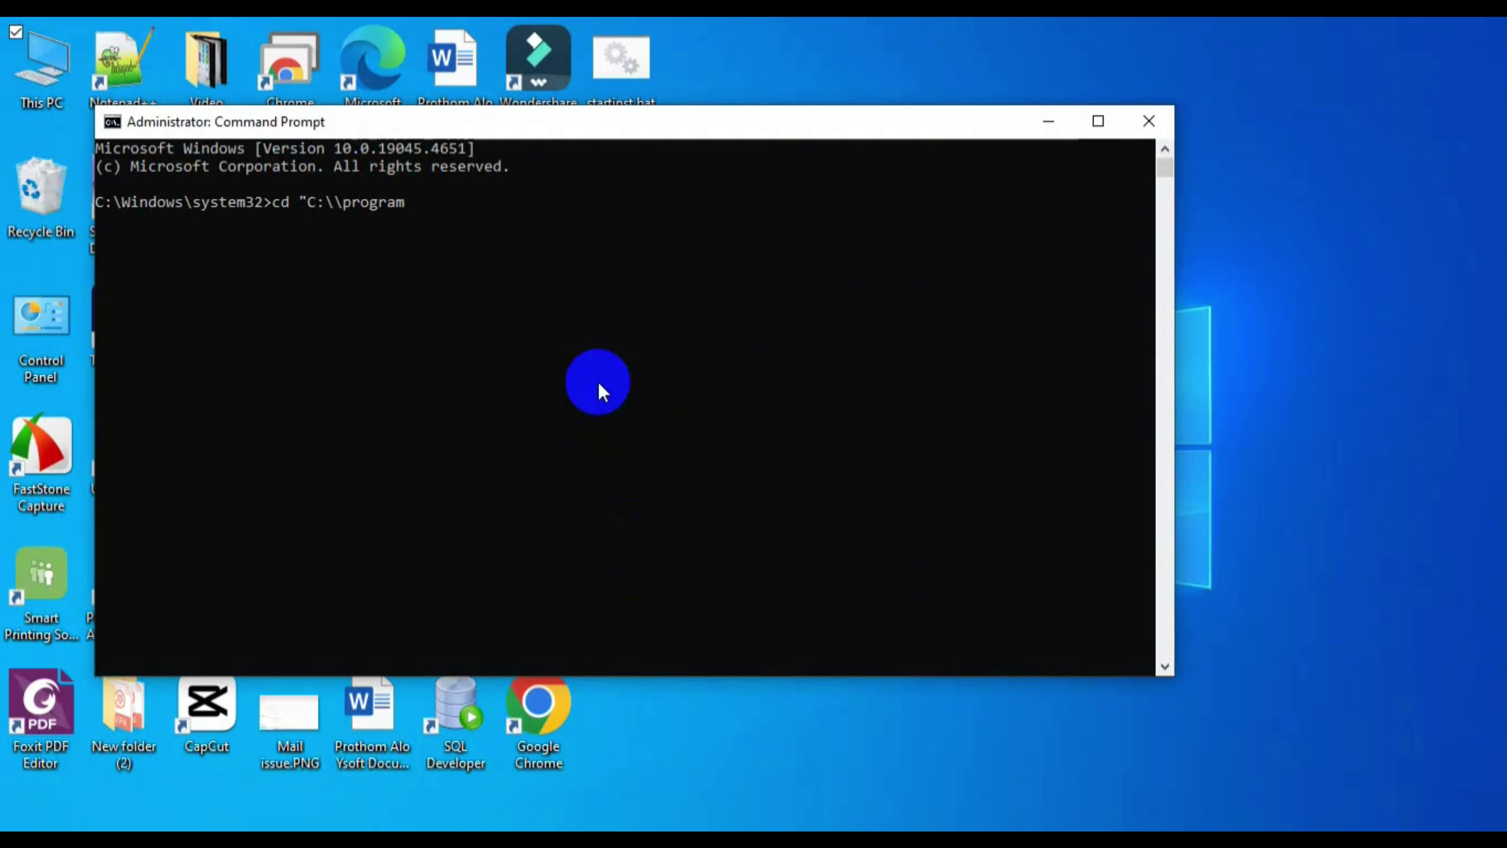
text( Files\PaperCut )
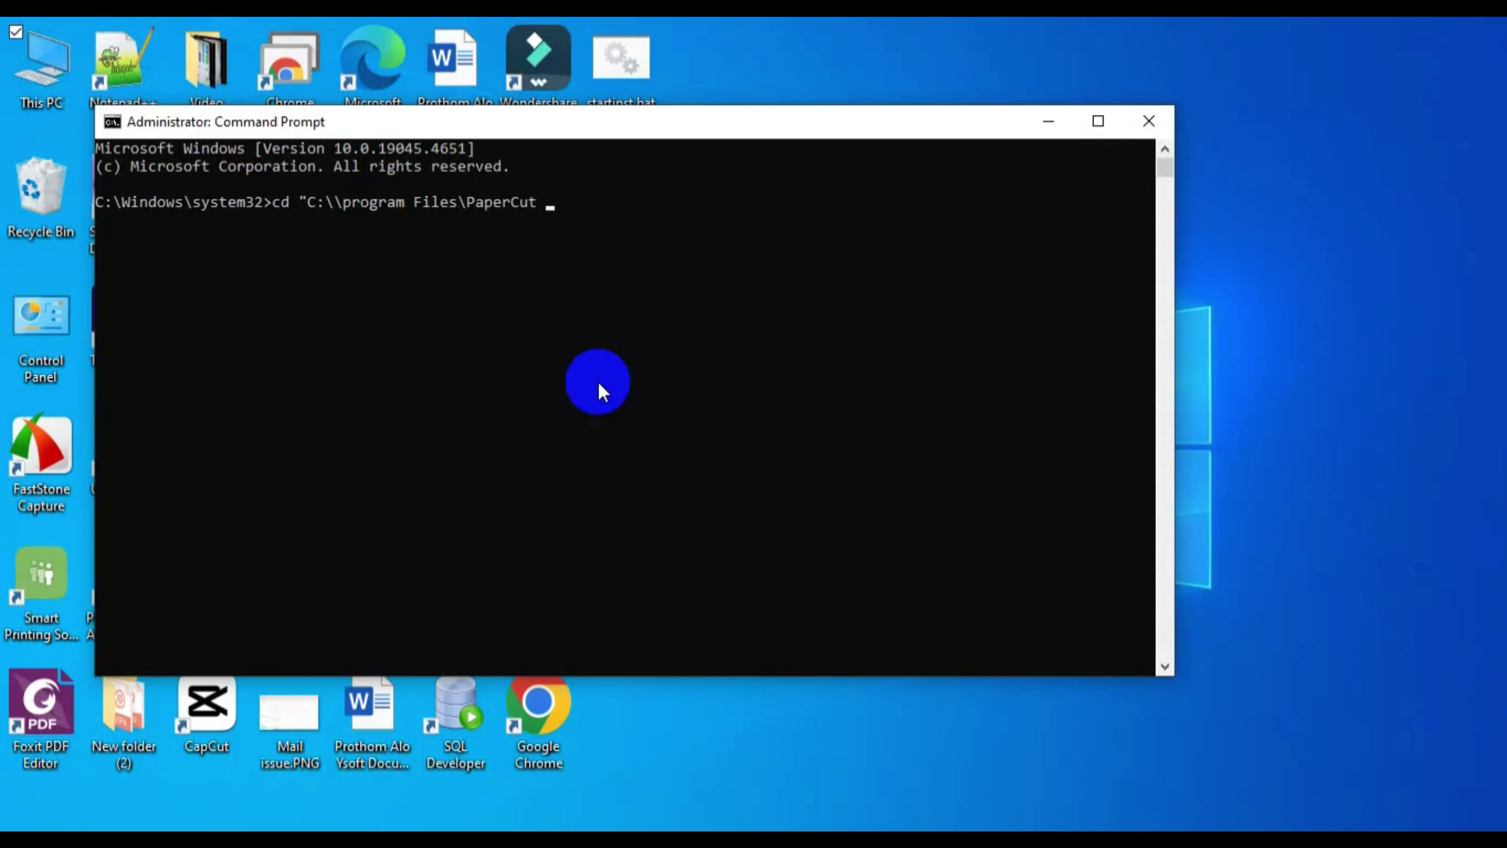
text(MF\server\)
- Change into the PaperCut MF server\bin\win folder and run db-tools export-db
text(bin\win)
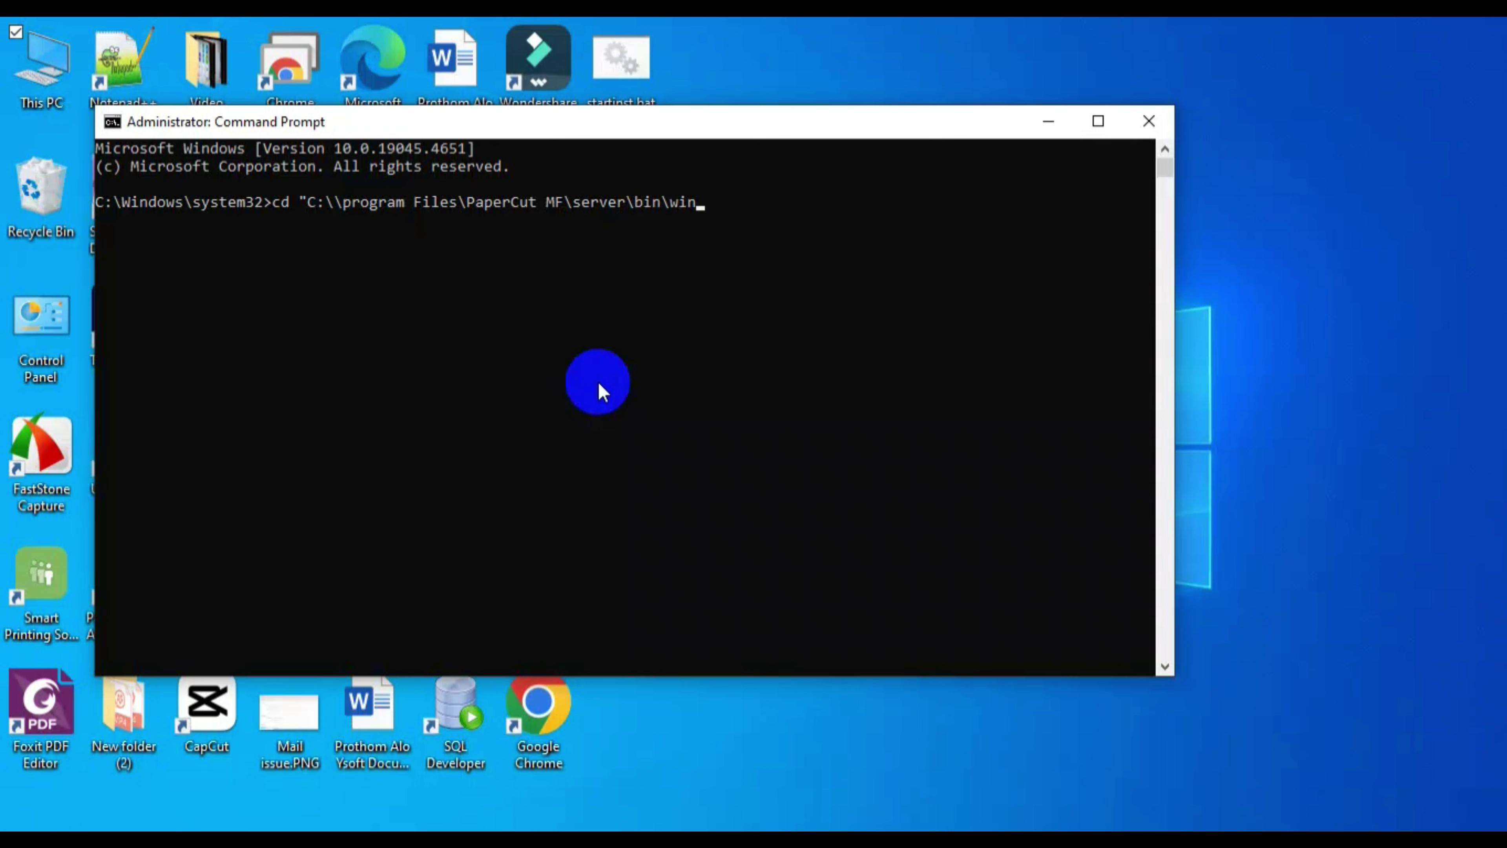
text(")
key(Return)
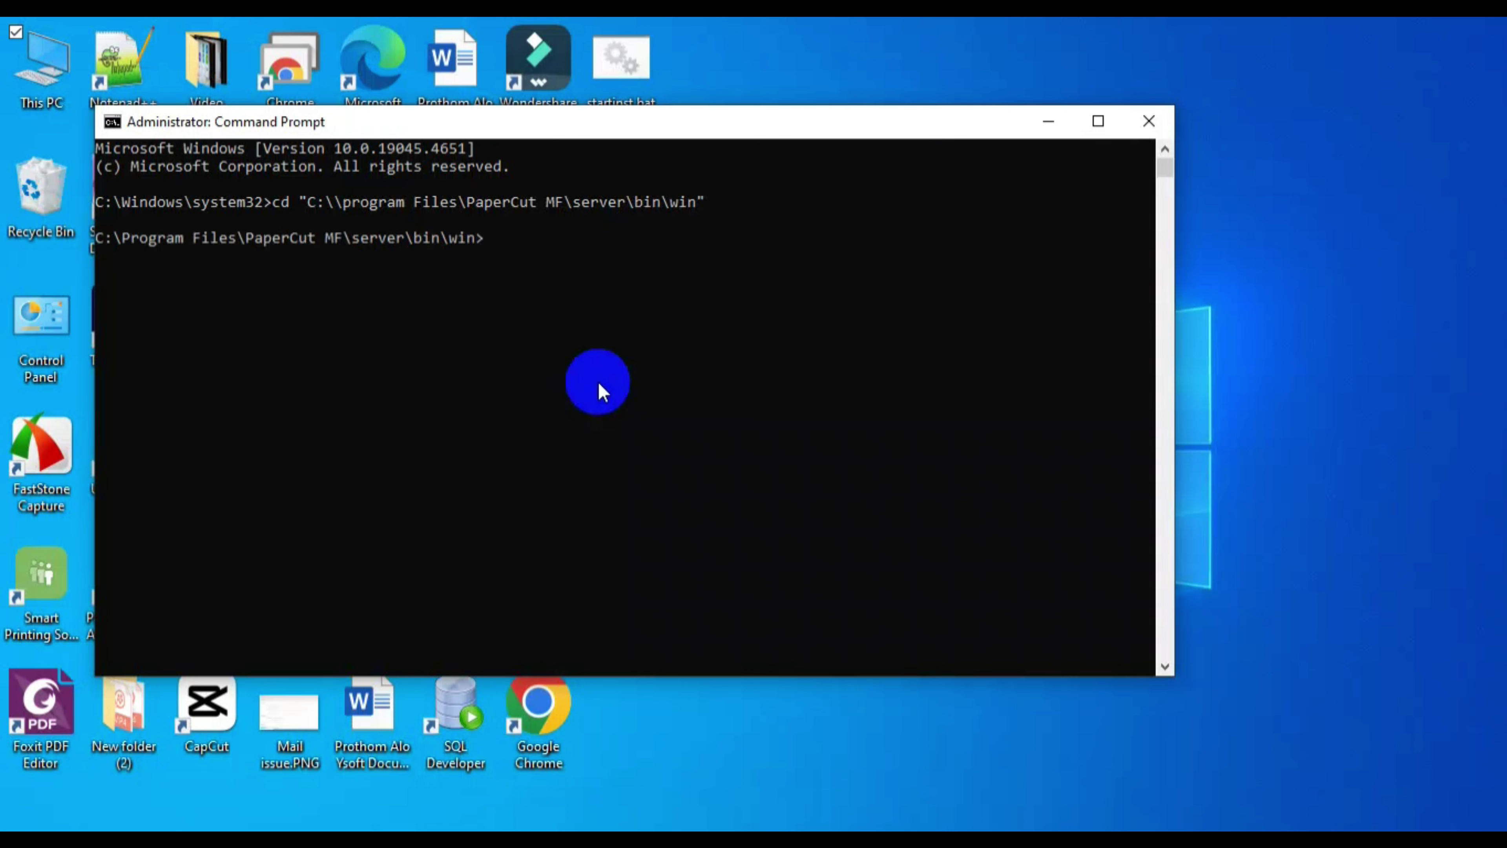
text(db-tools export-db)
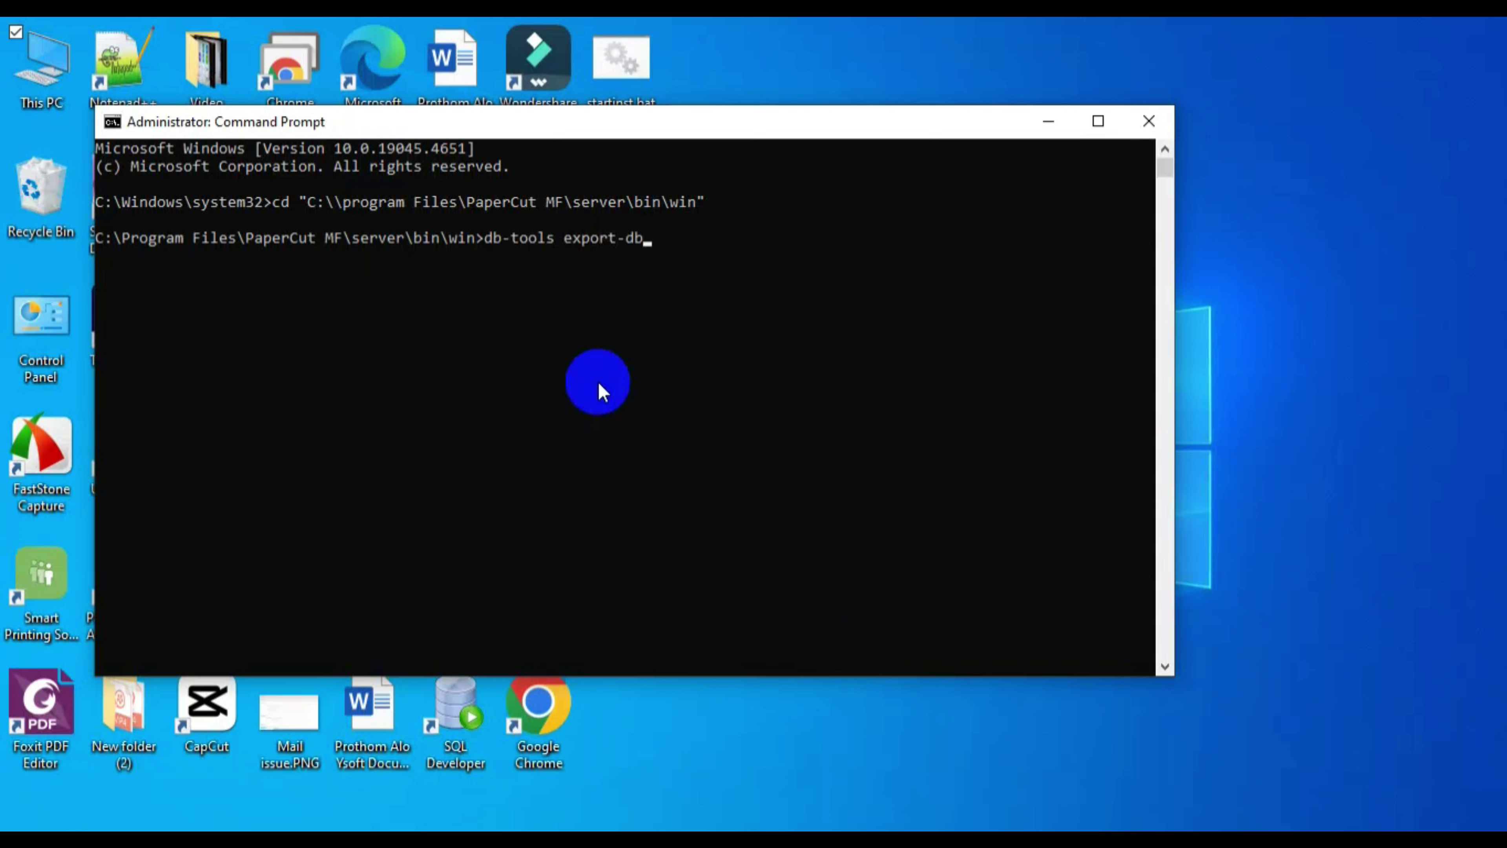
key(Return)
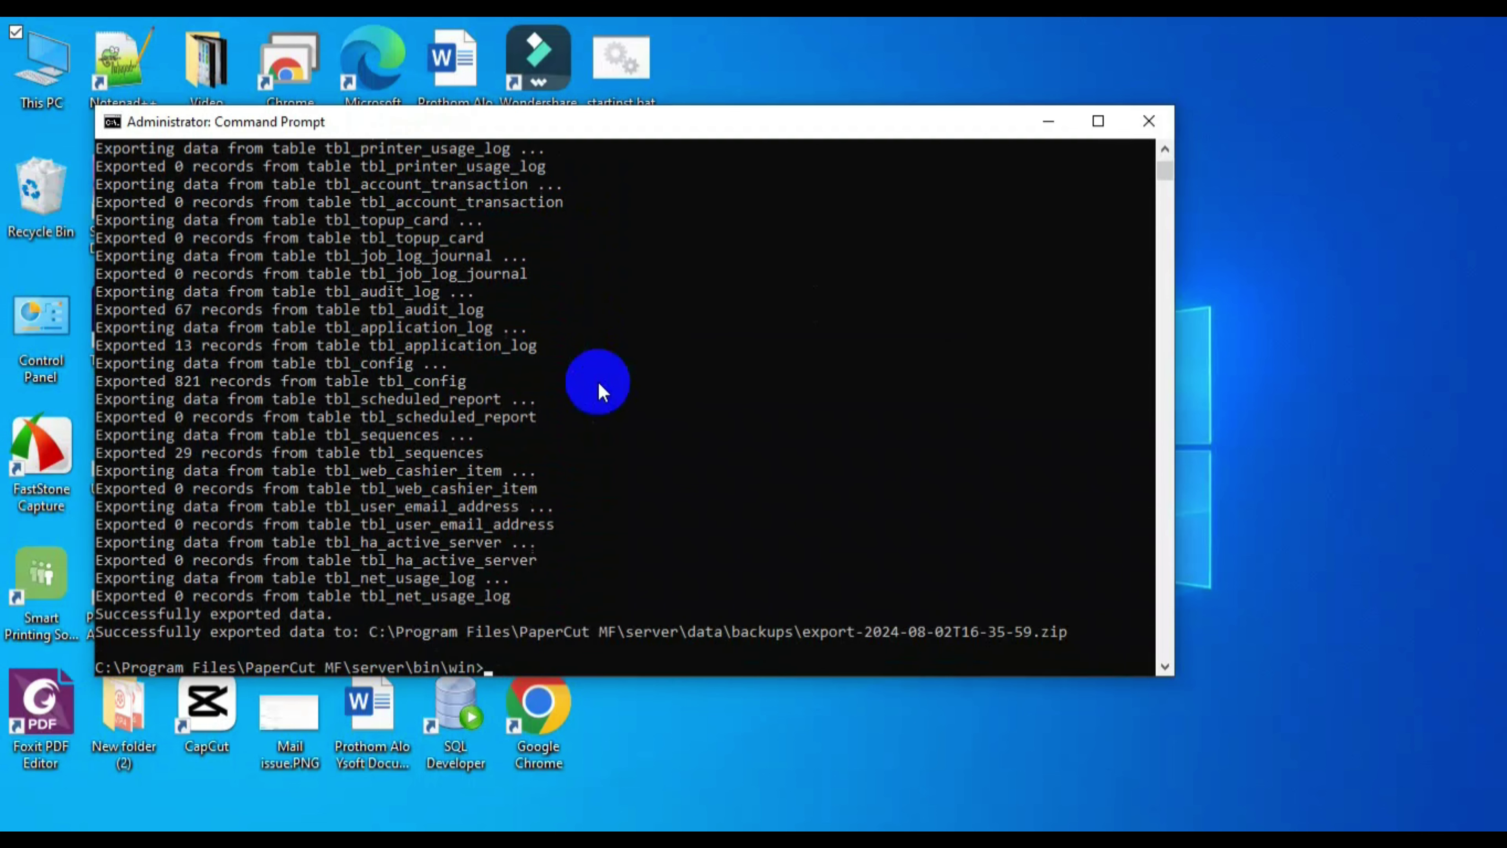
- Copy the export-2024-08-02T16-35-59.zip path and paste it on a new line in SQL Command.txt
drag(1066, 629, 378, 646)
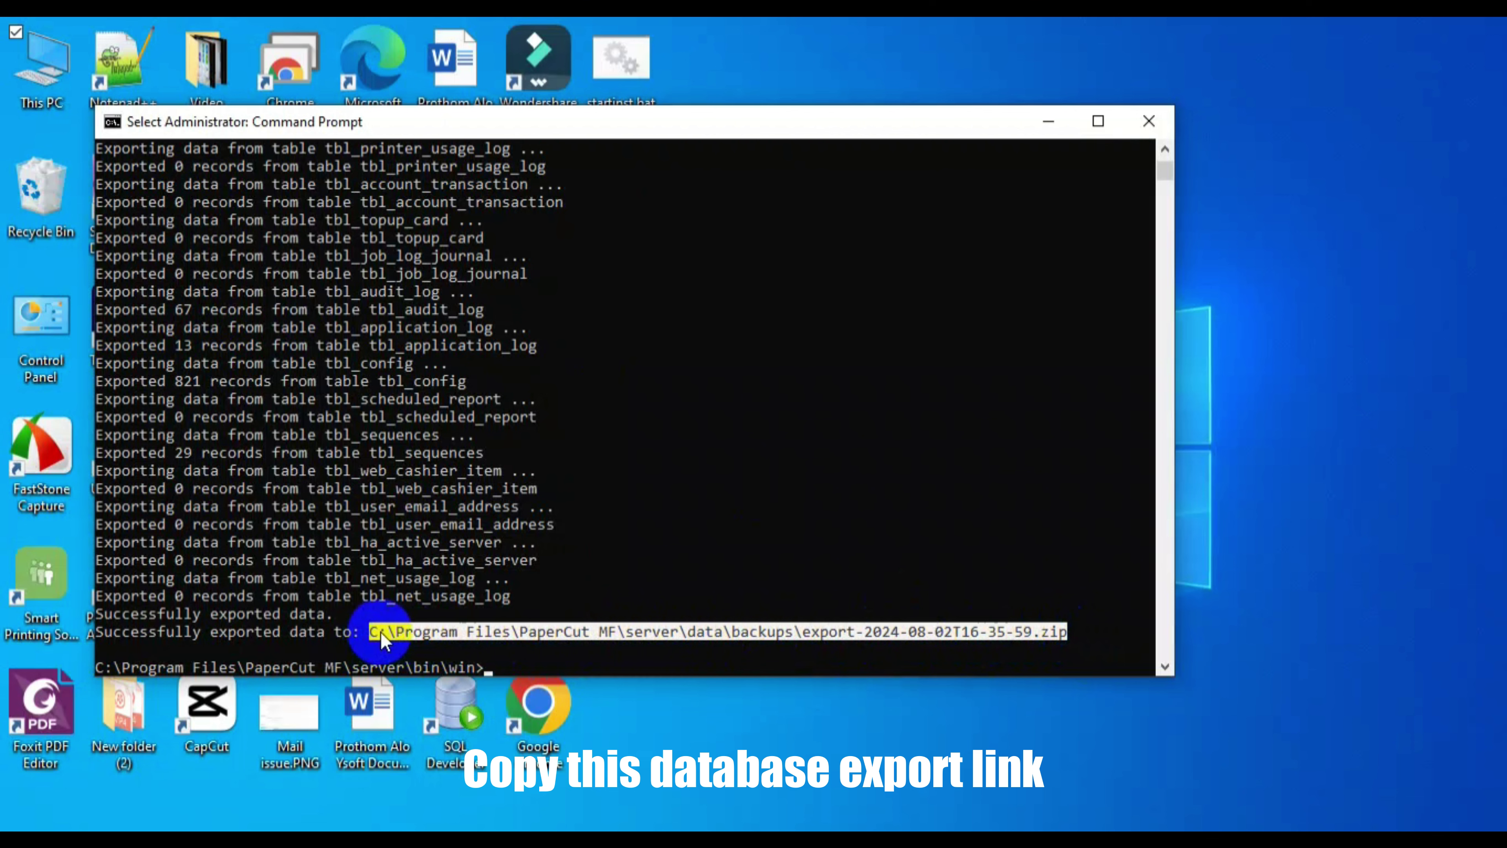
right_click(376, 638)
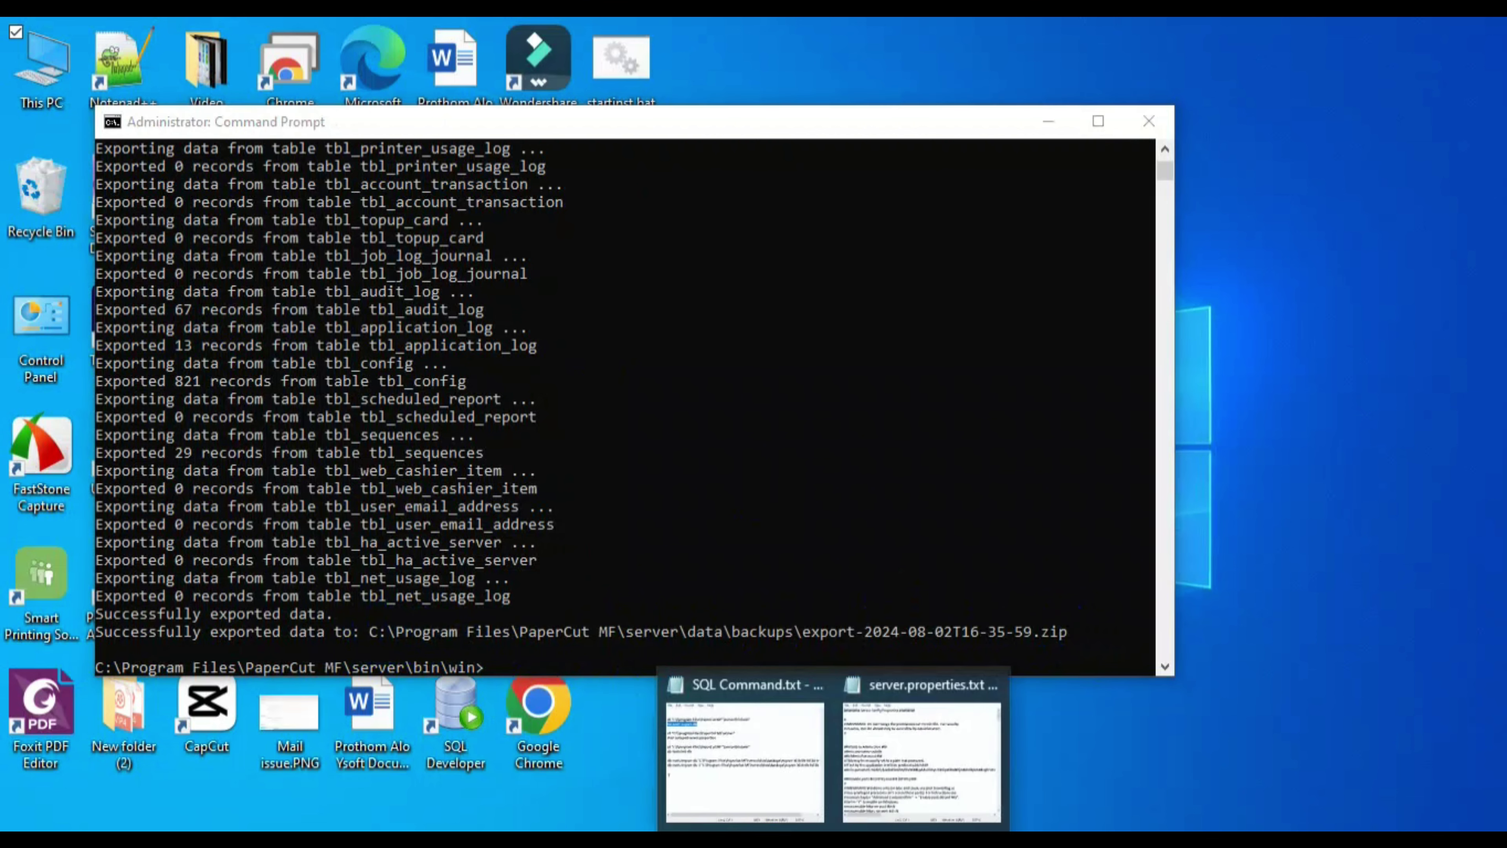
click(784, 797)
click(607, 462)
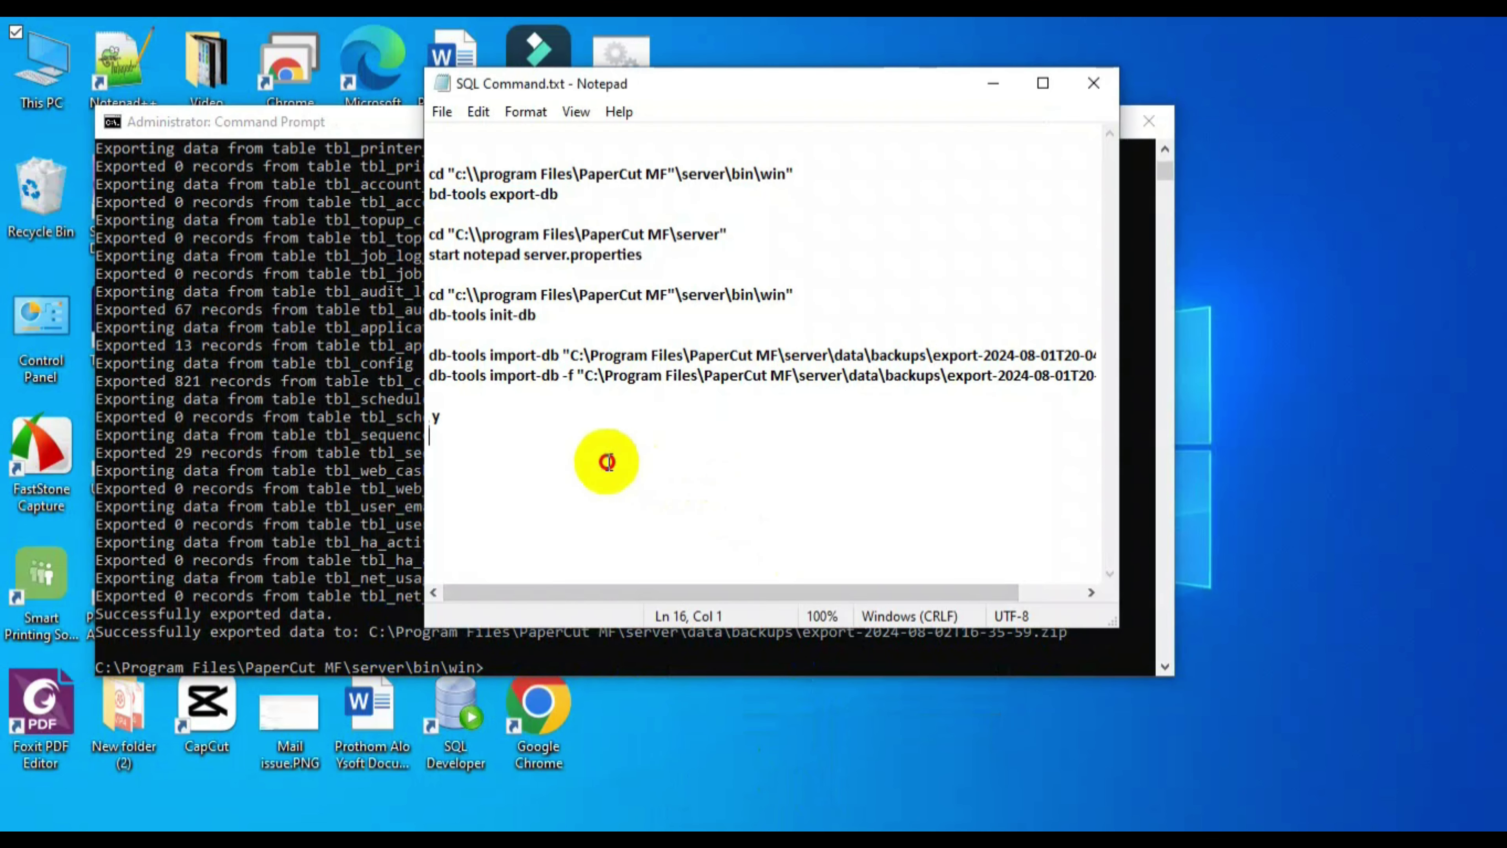
key(Return)
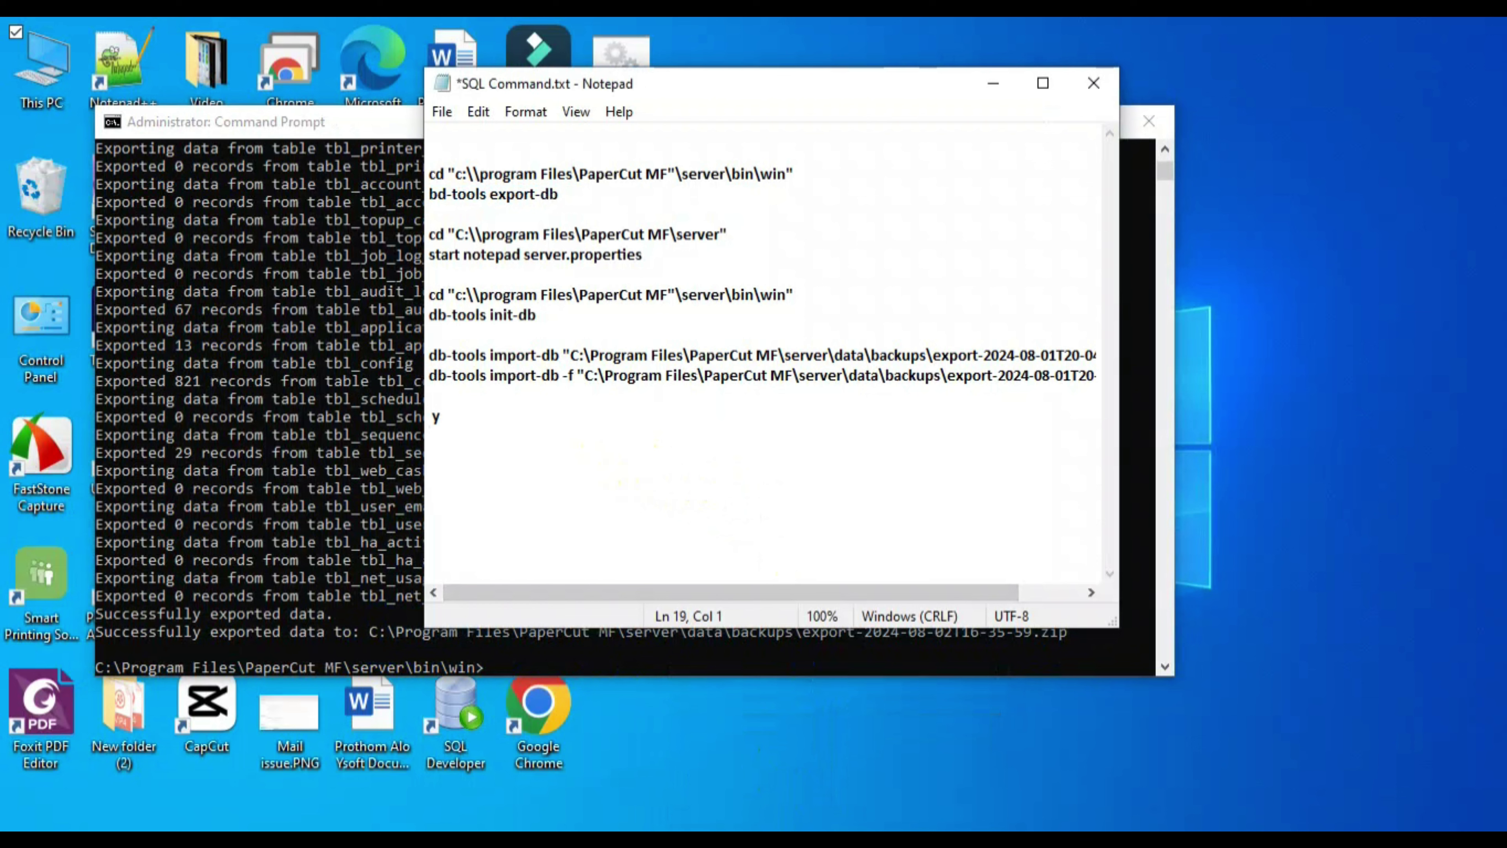
text(C:\Program Files\PaperCut MF\server\data\backups\export-2024-08-02T16-35-59.zip)
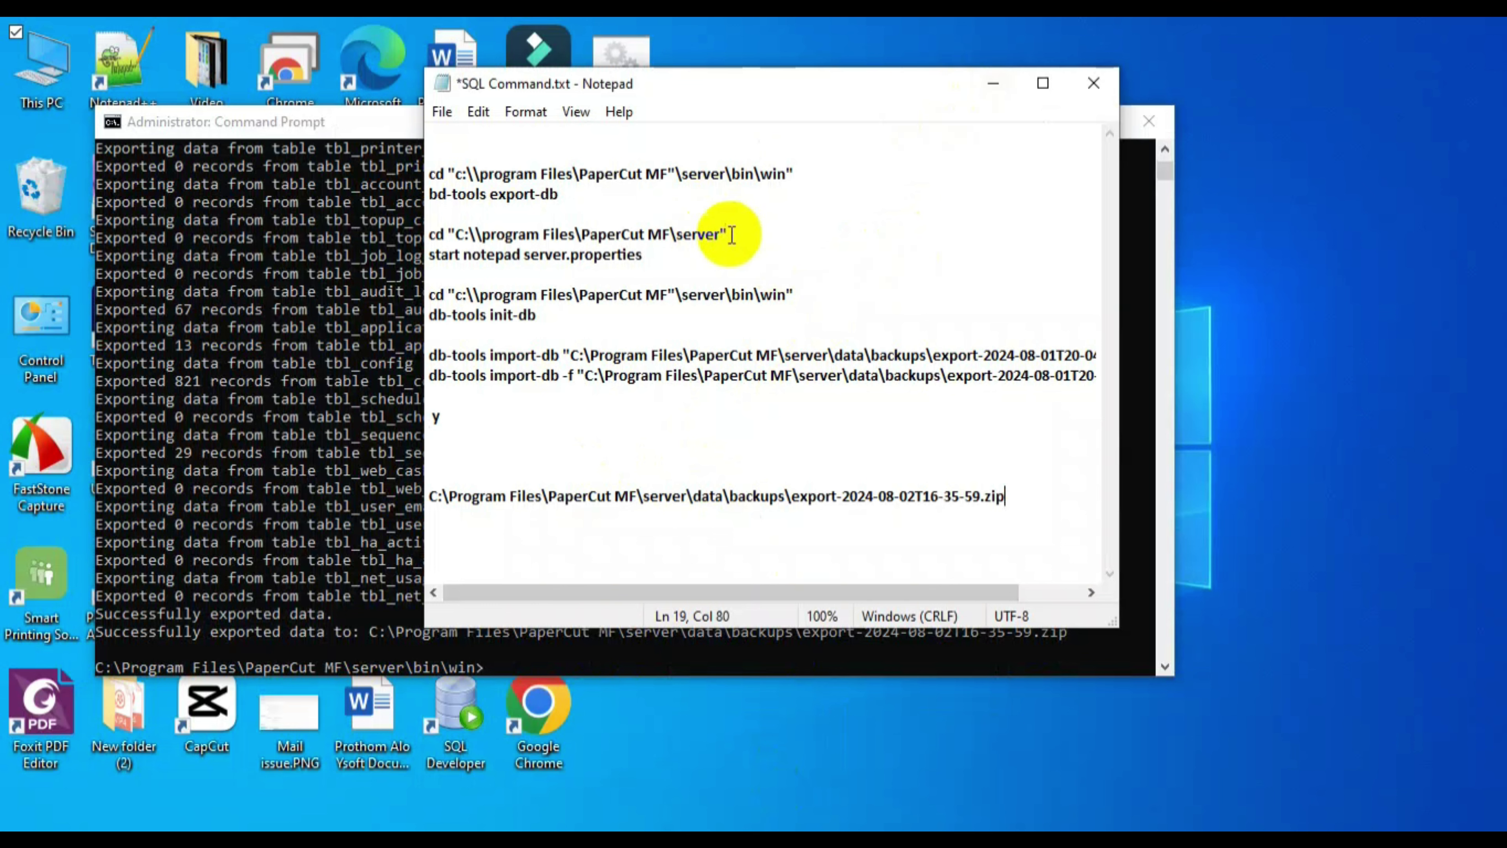
- Select the server-folder cd command in the notes and return to the command prompt
drag(727, 233, 430, 232)
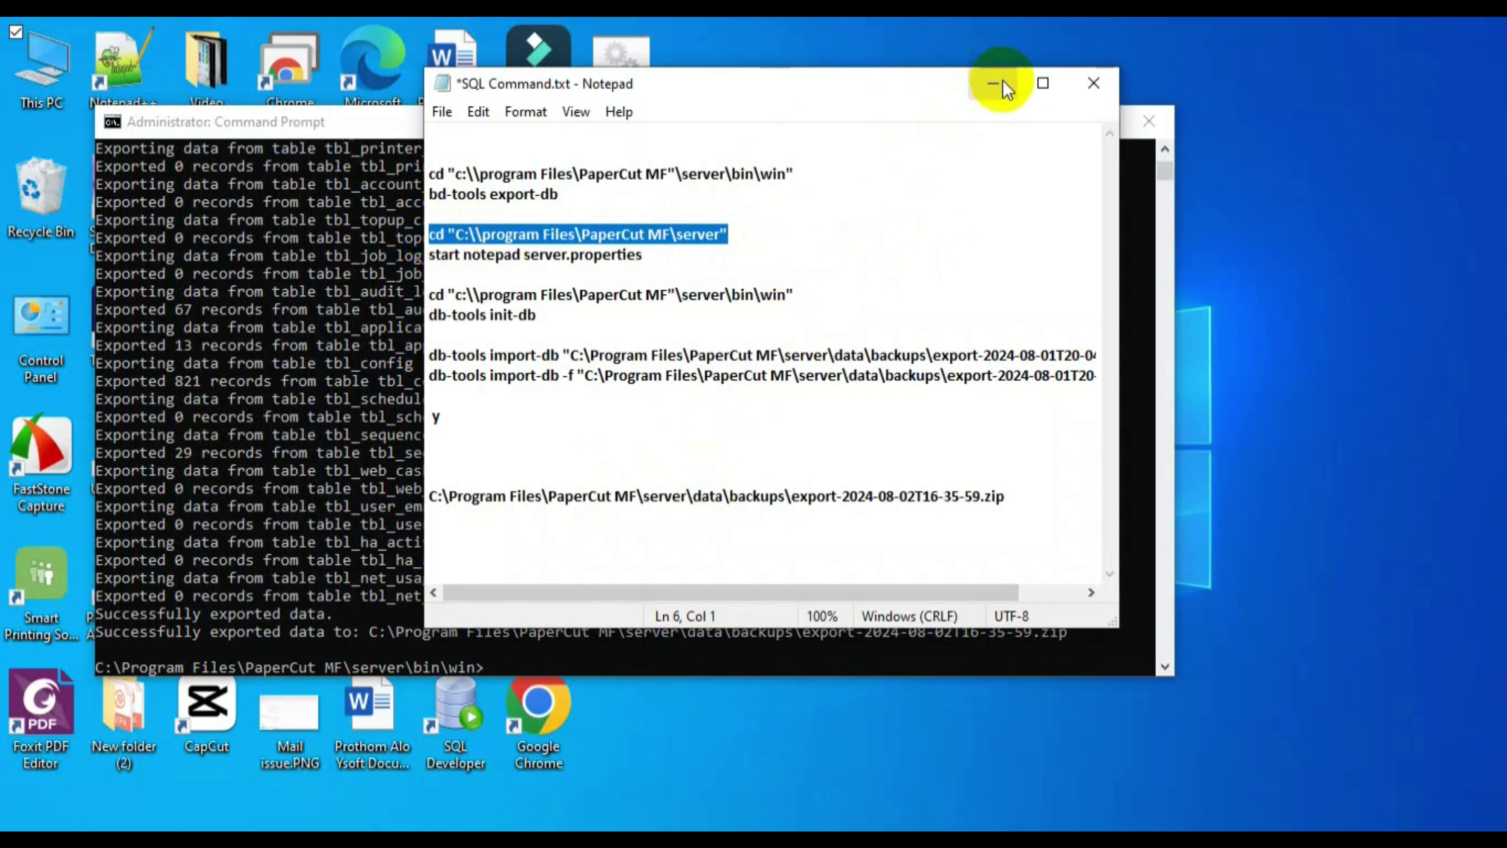
click(1002, 83)
scroll(941, 301, down, 4)
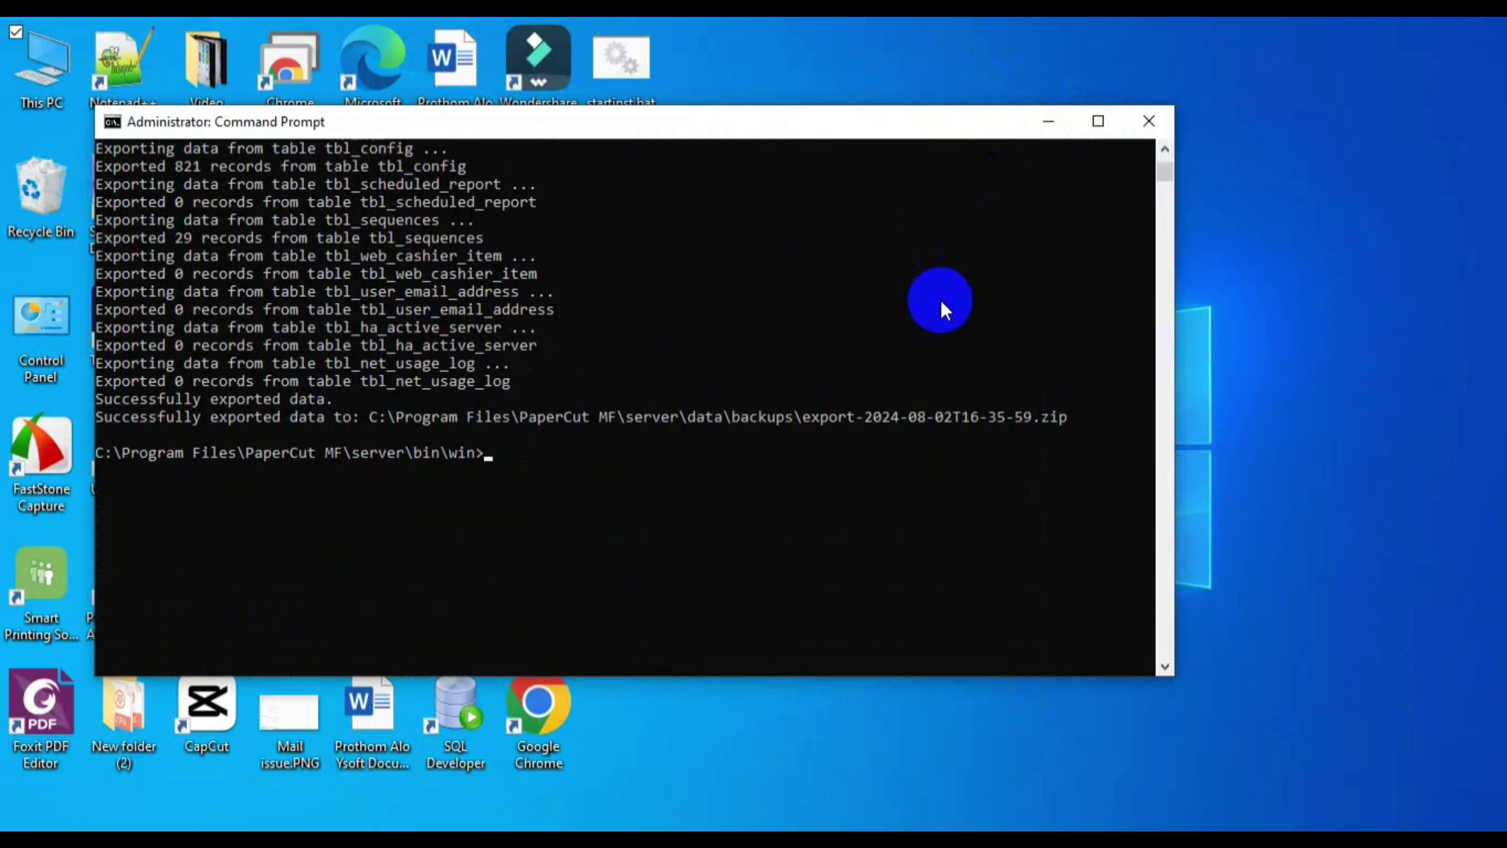
scroll(941, 300, down, 3)
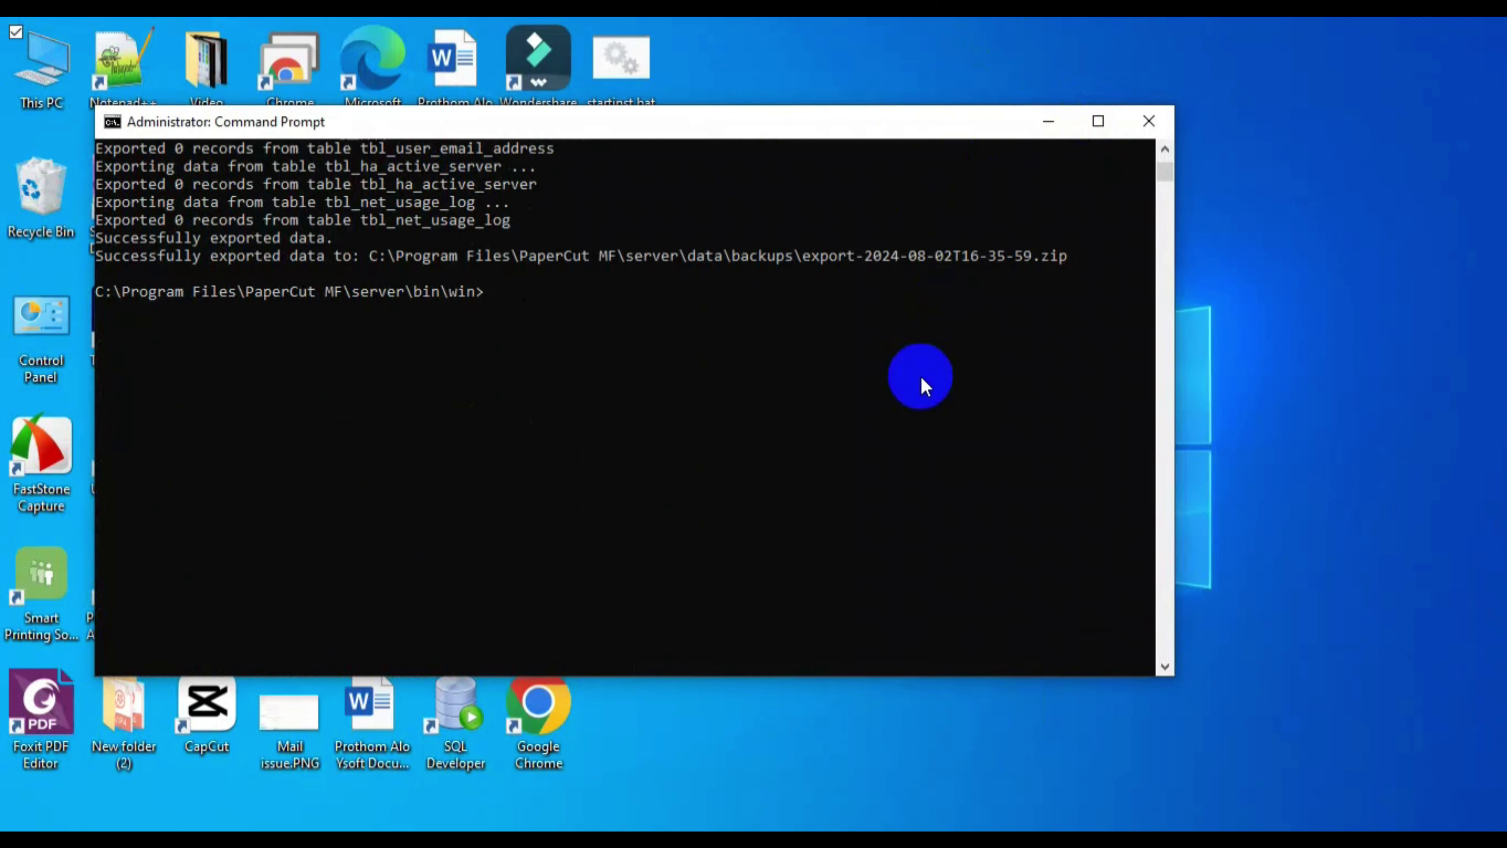
- Replace the old console with a new administrator Command Prompt in the PaperCut MF server folder
click(1142, 127)
key(super)
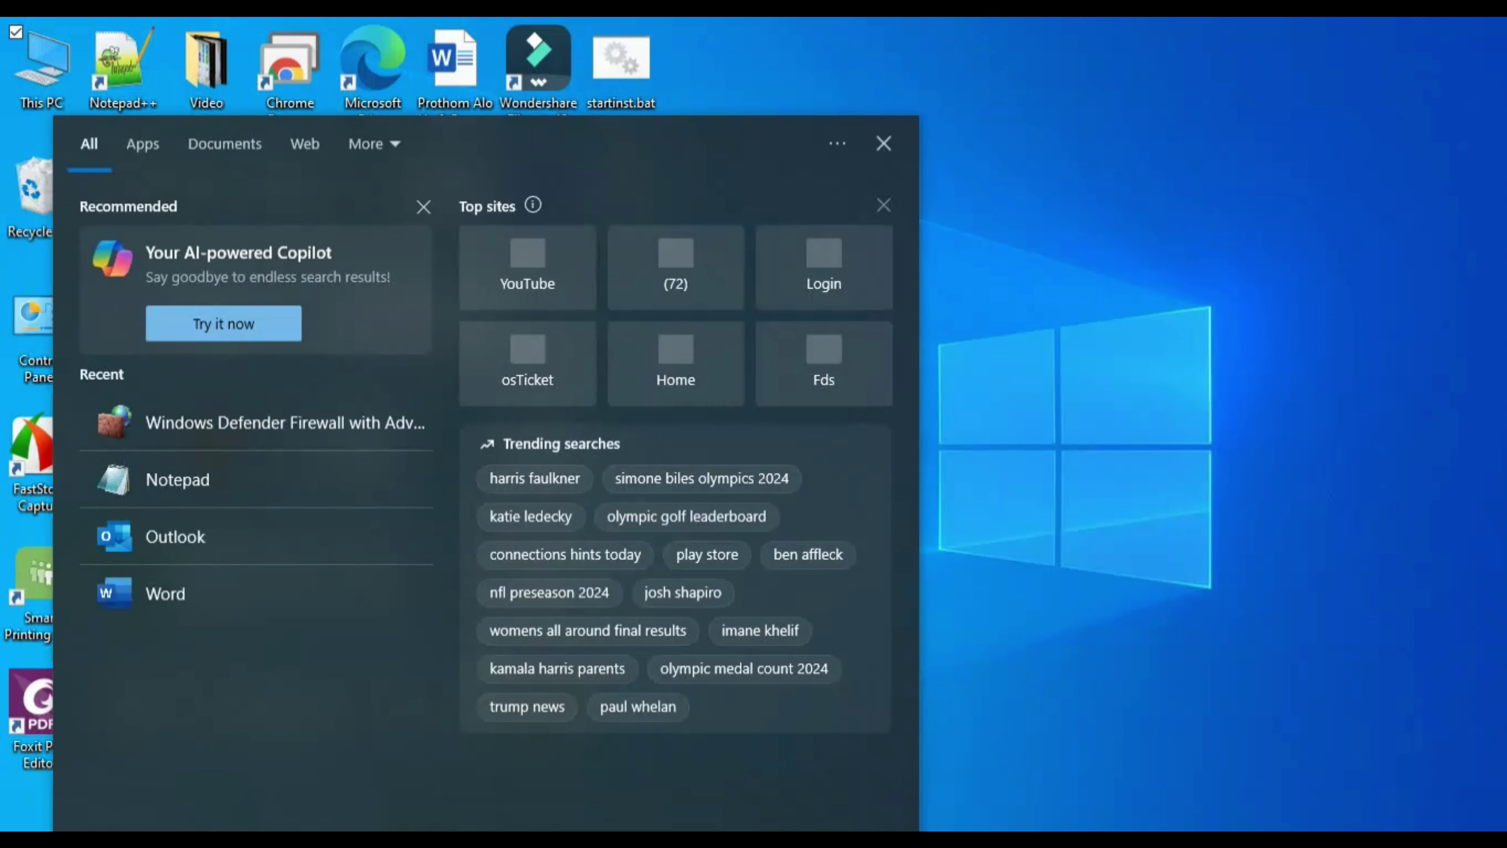
text(cmd)
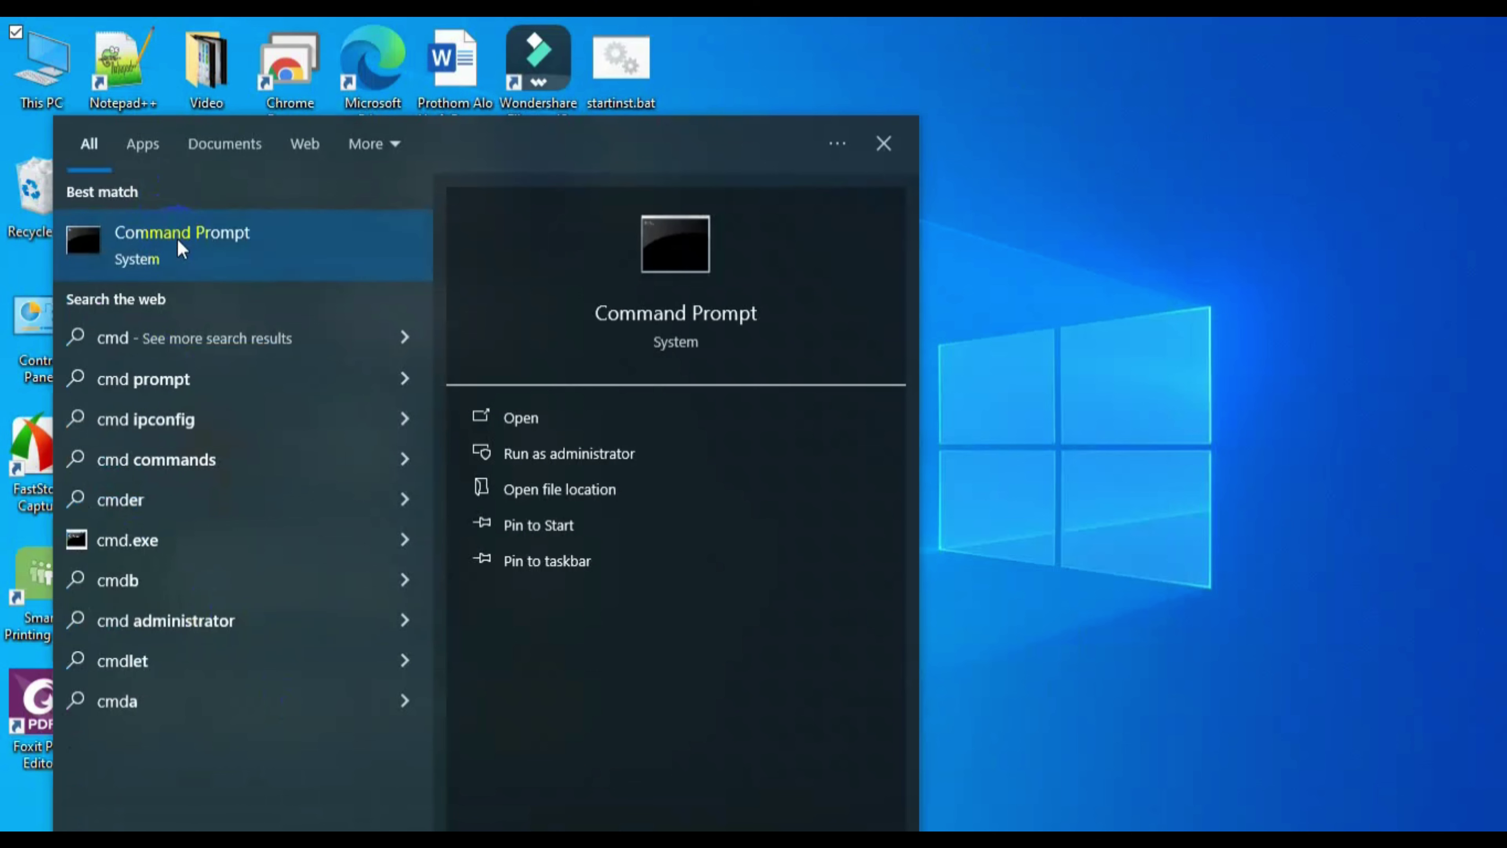
right_click(178, 240)
click(284, 268)
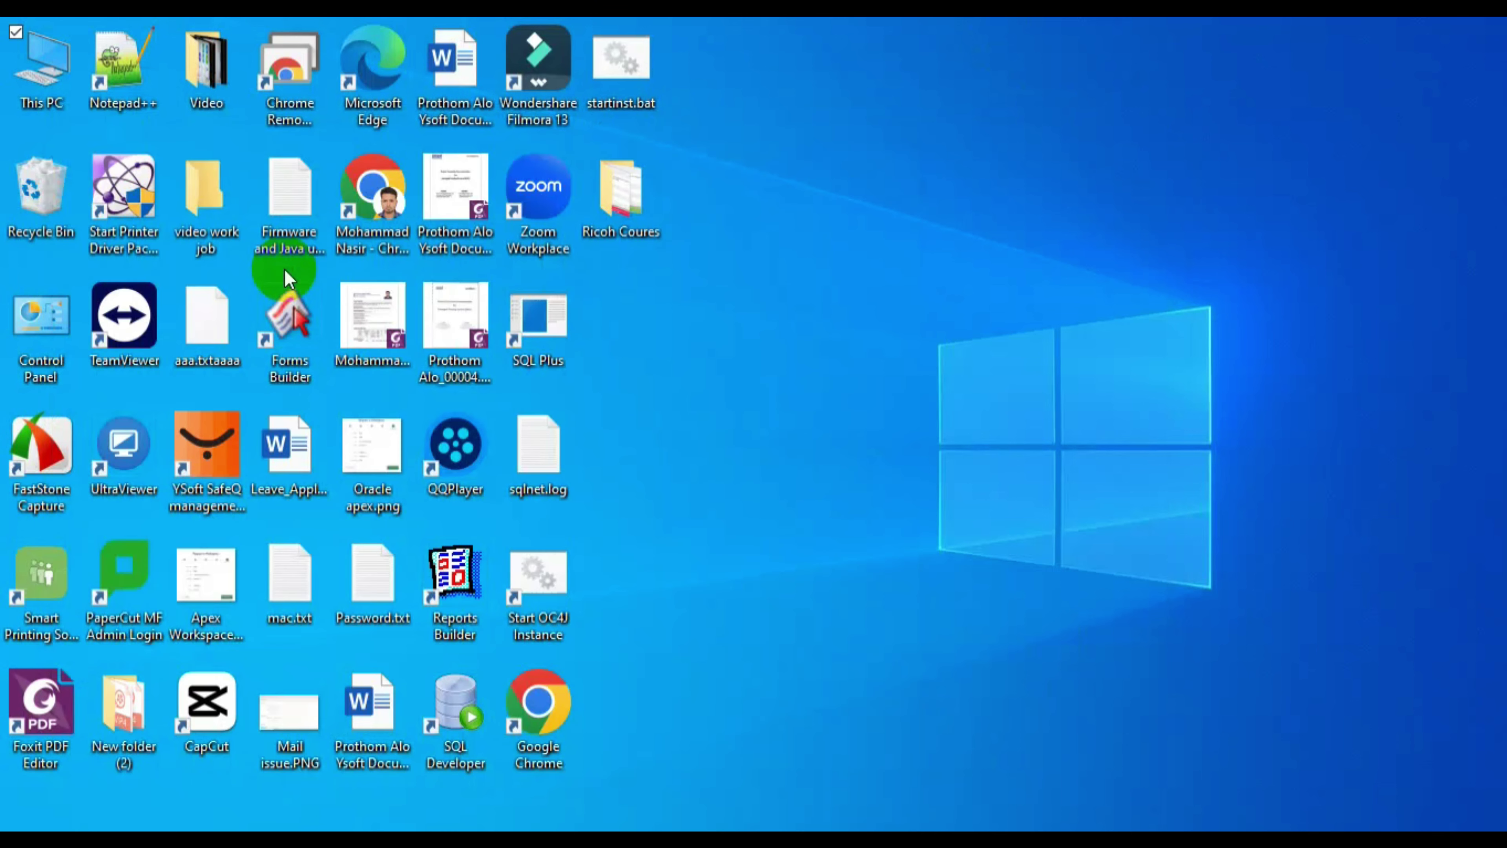
text(cd "C:\\program Files\PaperCut MF\server")
key(Return)
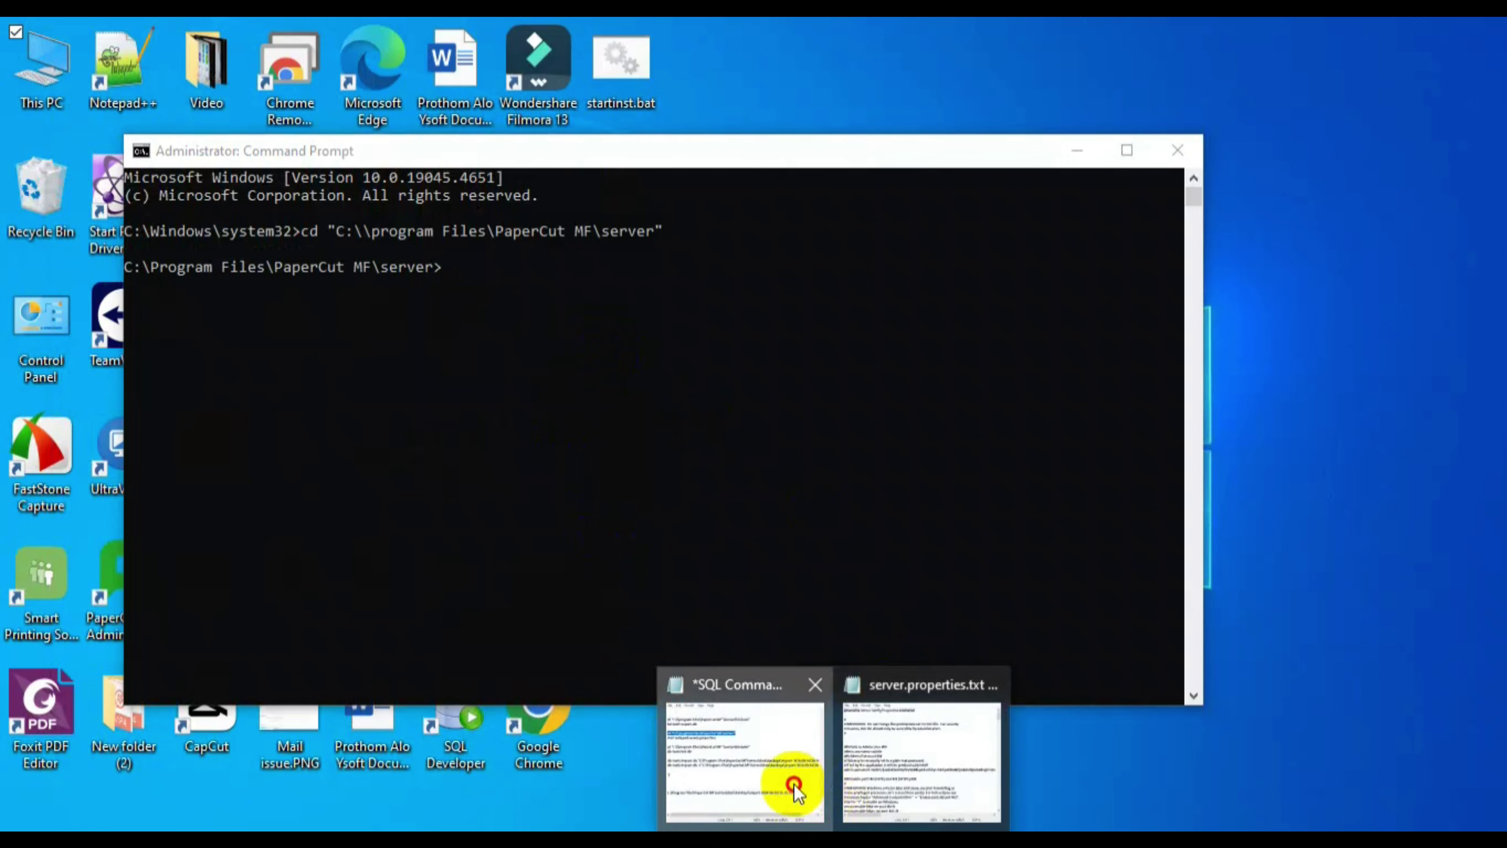
- Run 'start notepad server.properties' copied from the notes to open the file
click(790, 784)
drag(643, 255, 419, 255)
key(super+c)
click(403, 275)
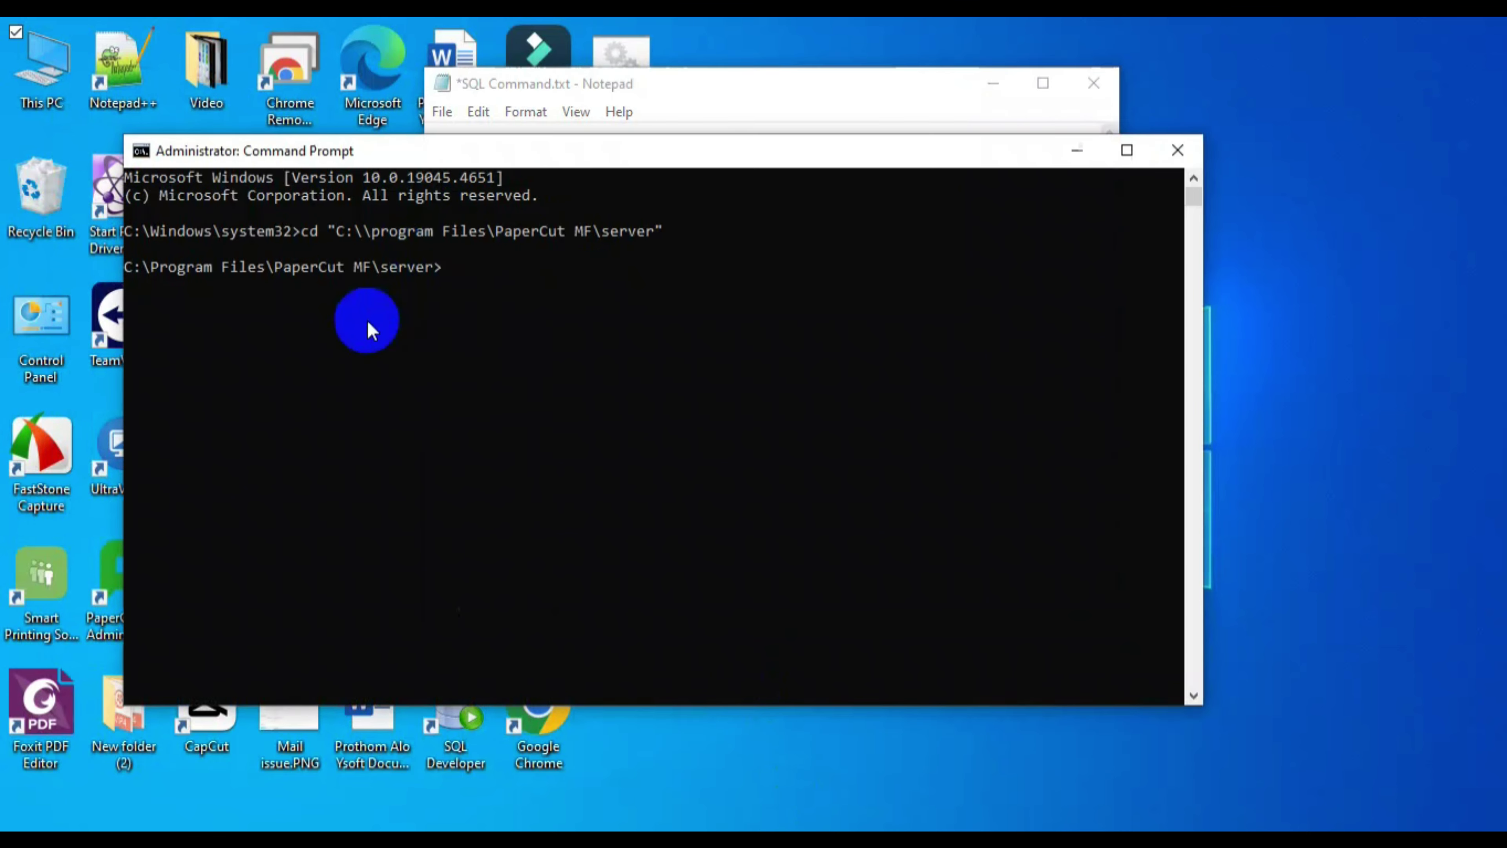
right_click(457, 290)
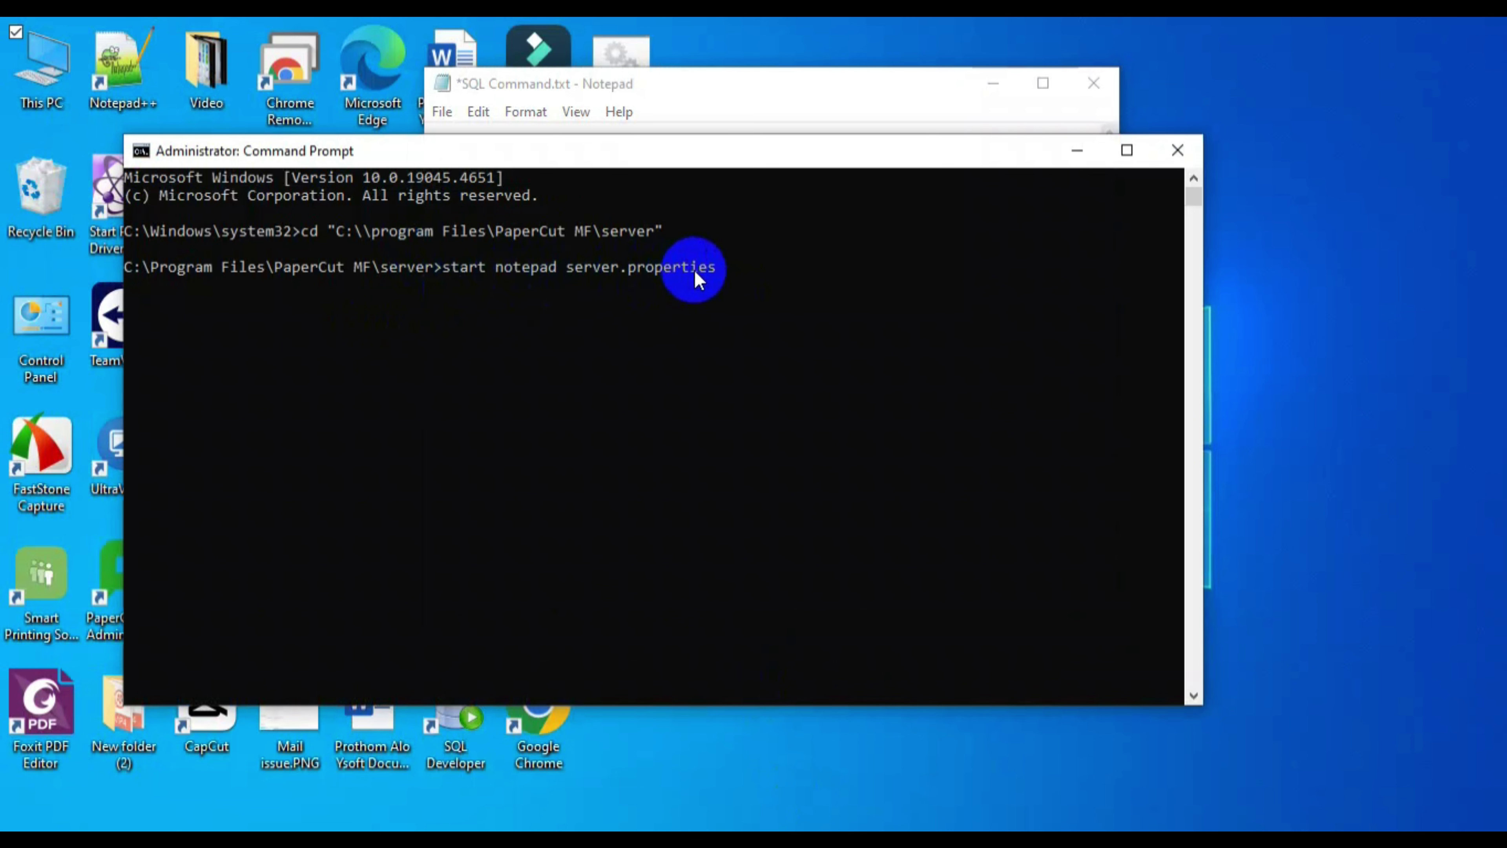
key(Return)
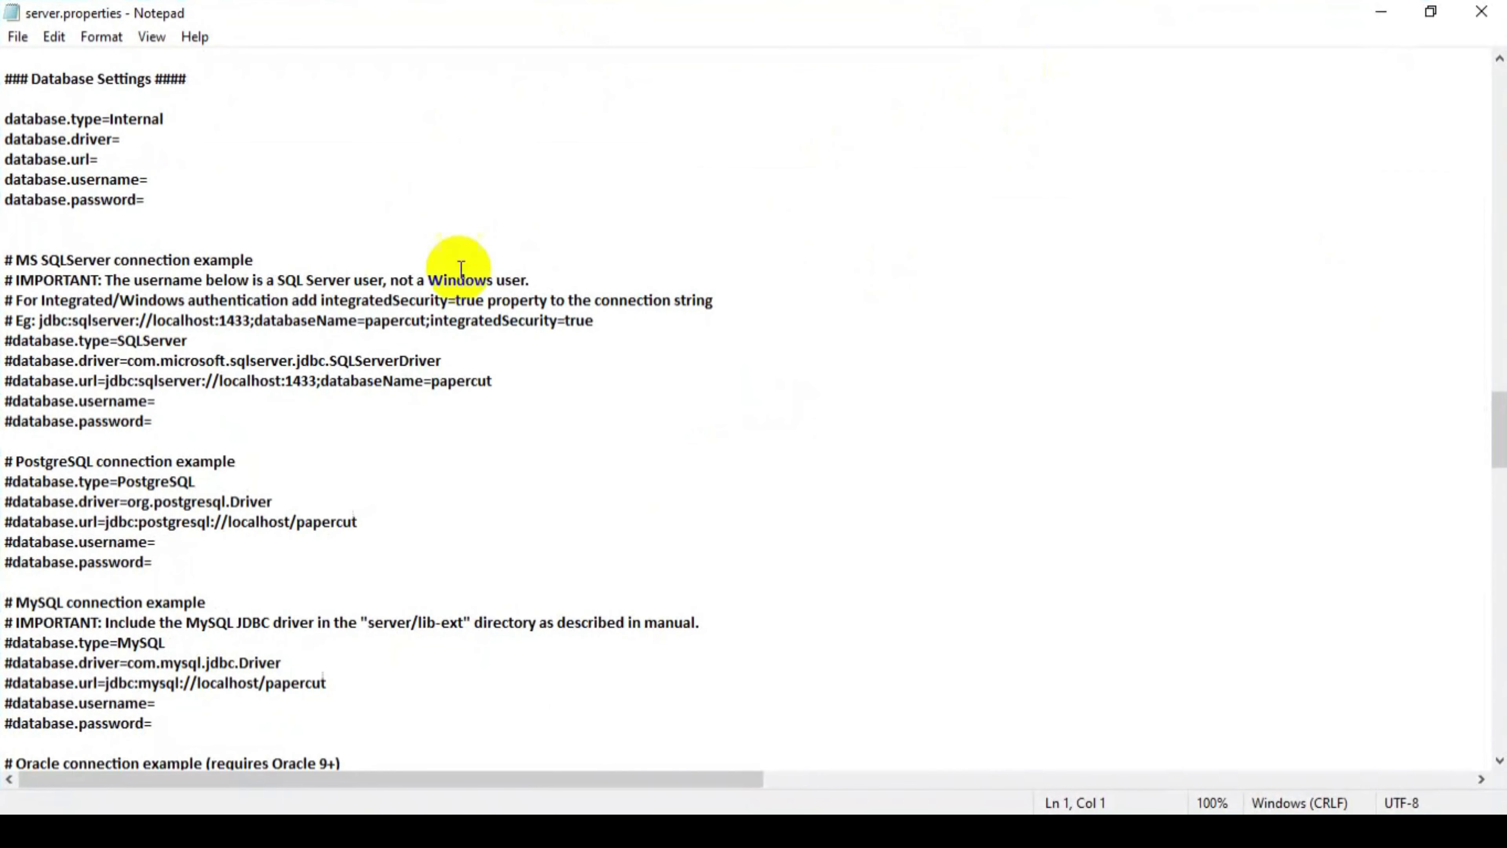
- Comment out the Internal database.* settings lines with #
scroll(264, 454, up, 2)
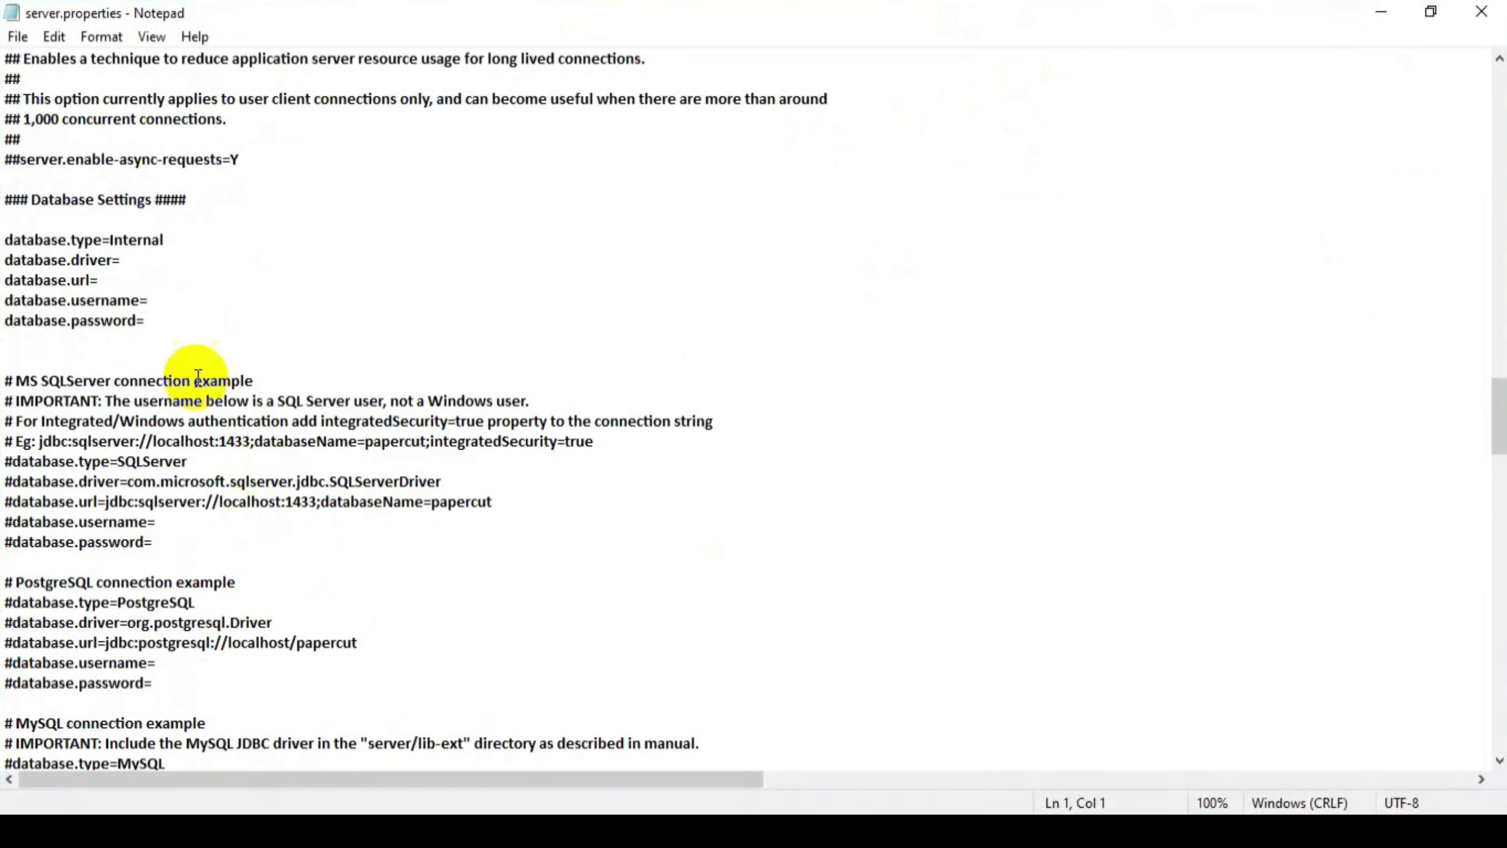
drag(6, 199, 185, 195)
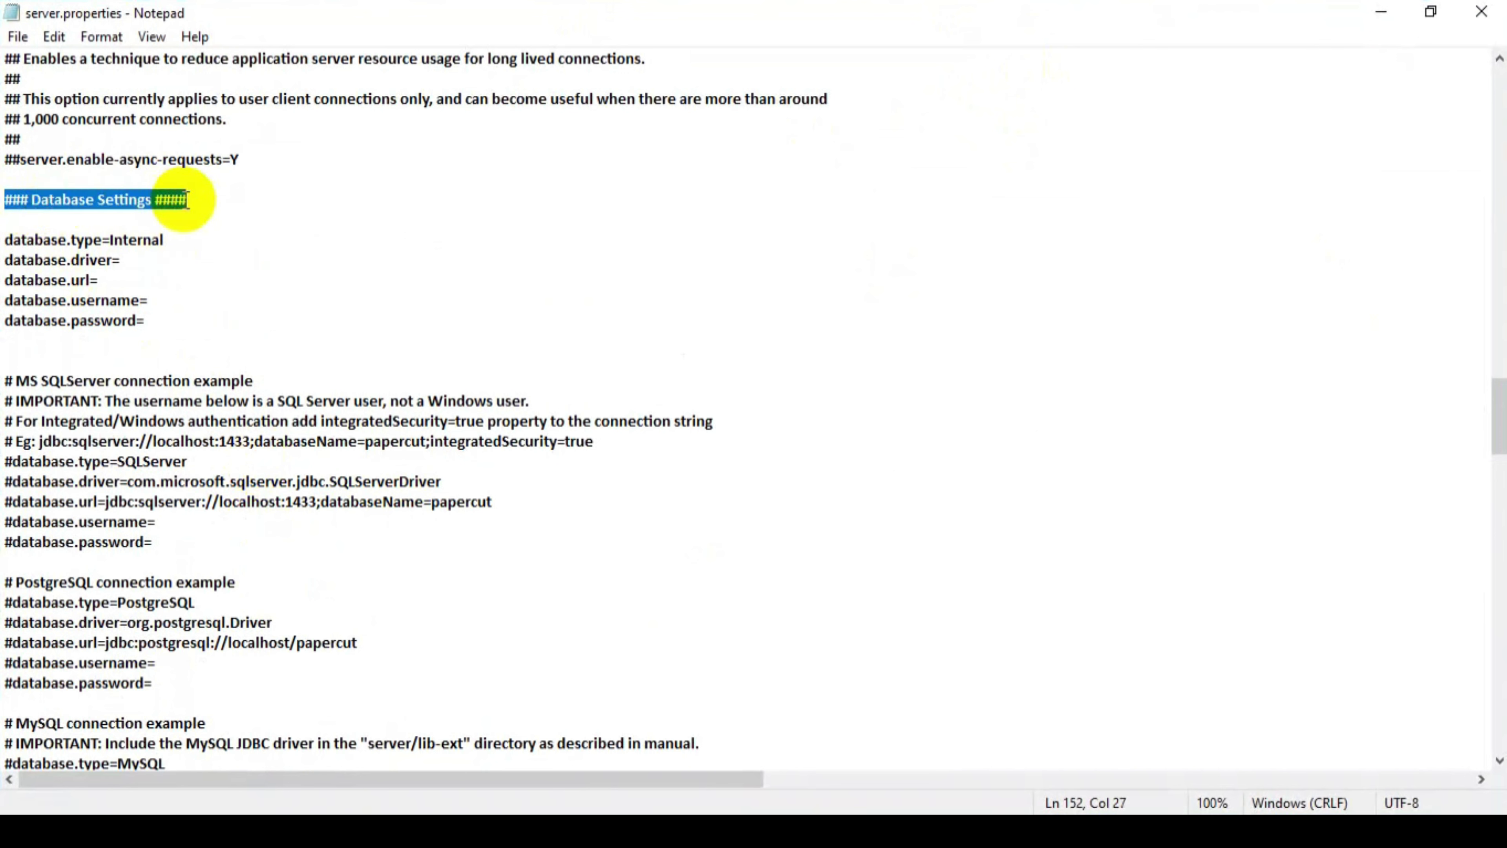
click(5, 241)
text(#)
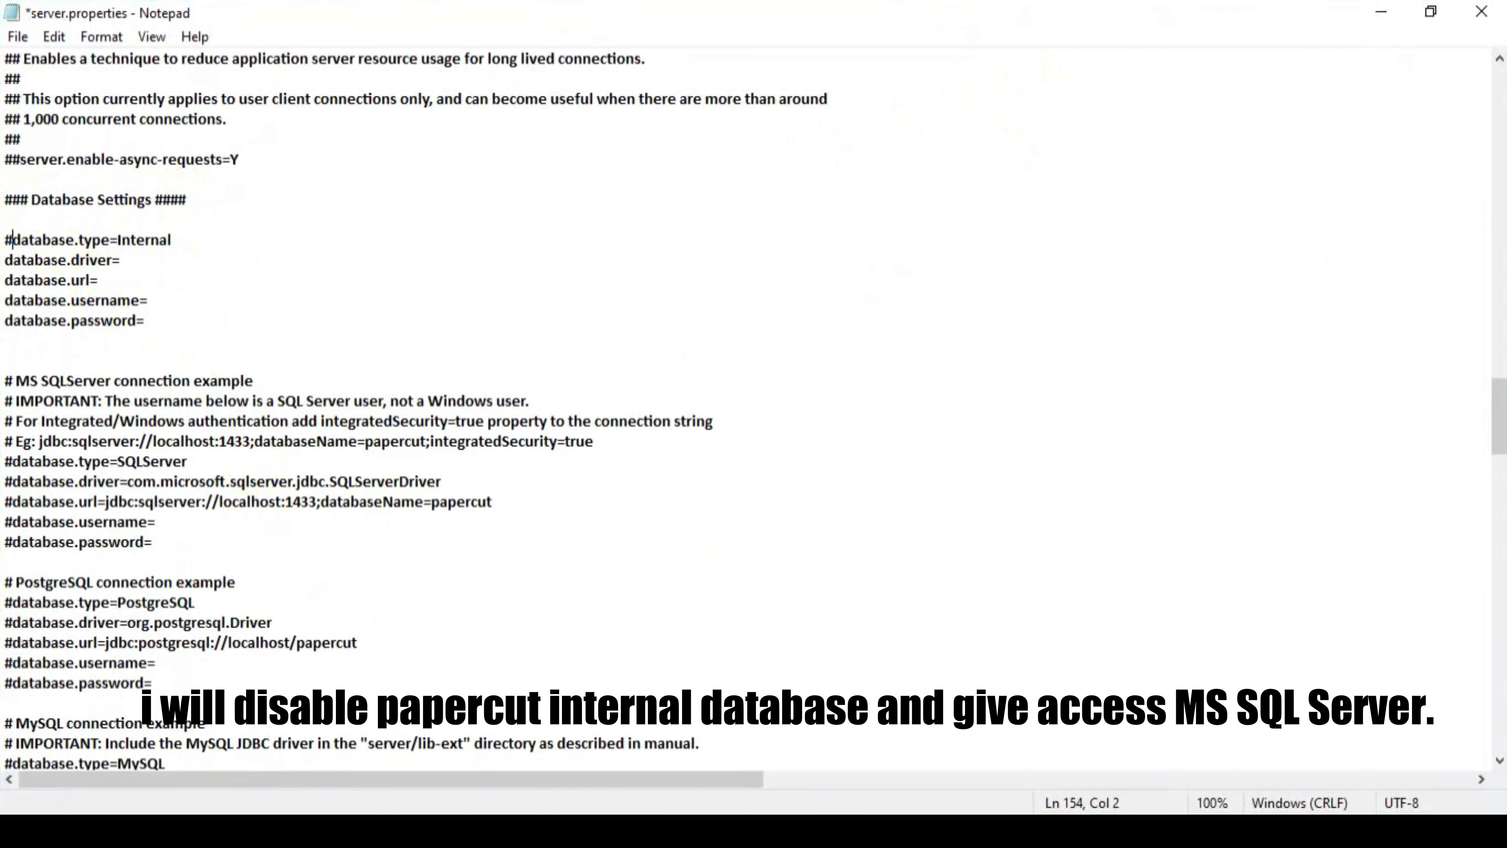
shift+click(5, 259)
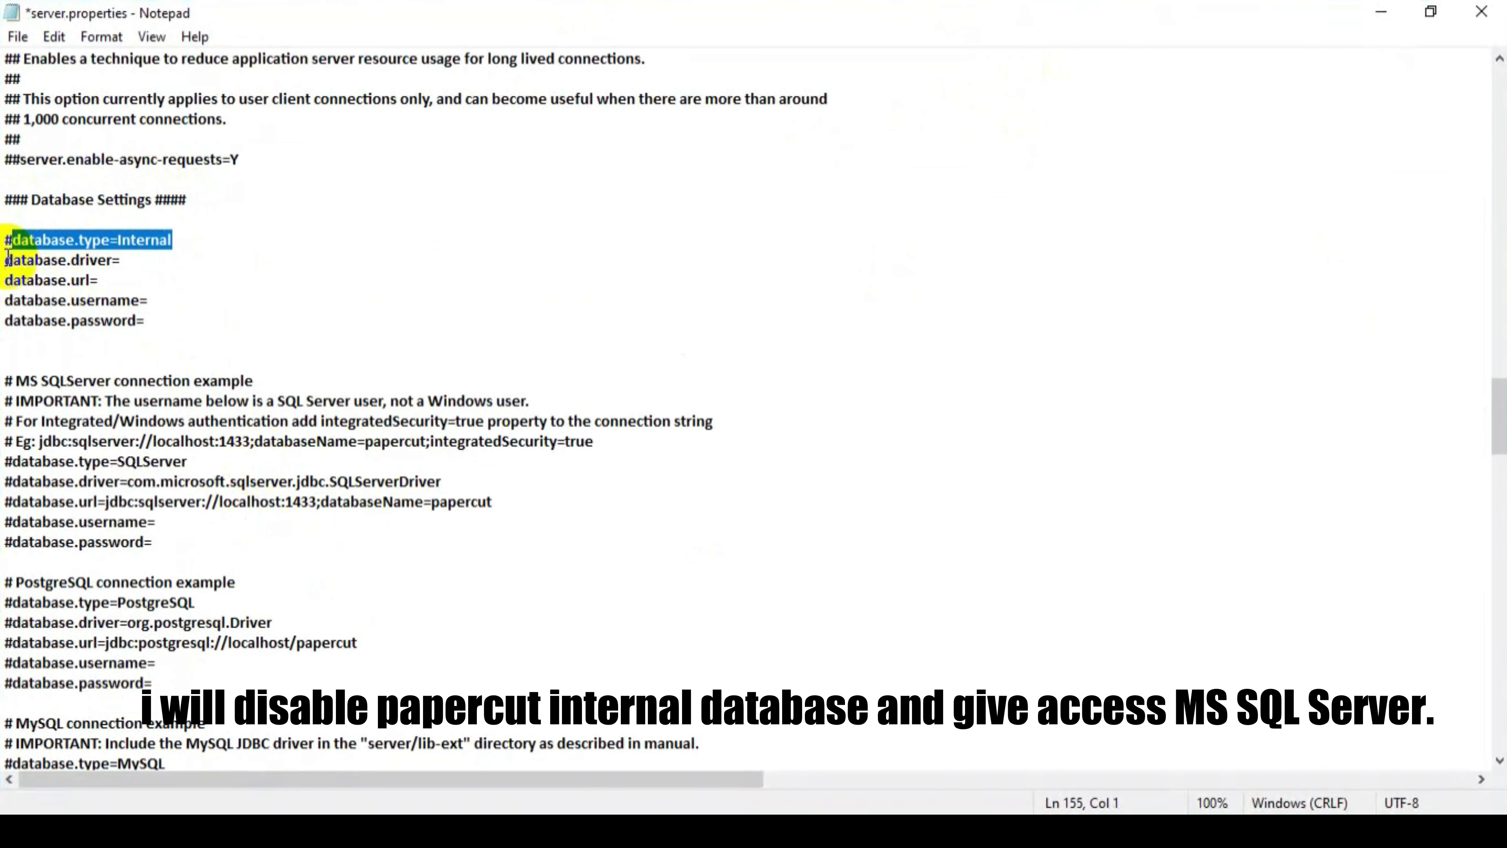
click(7, 256)
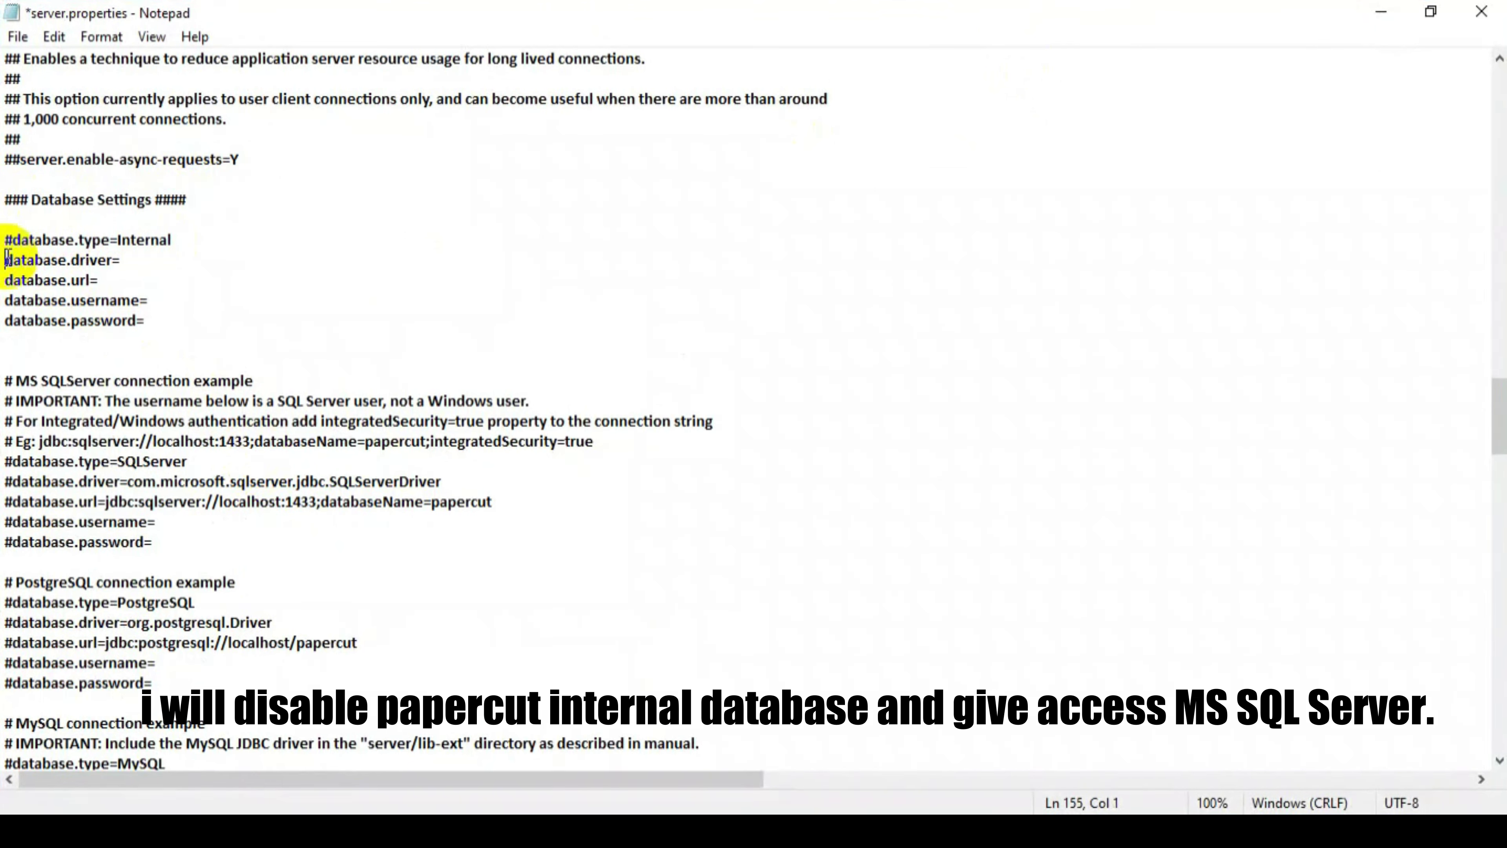
text(#)
text(#)
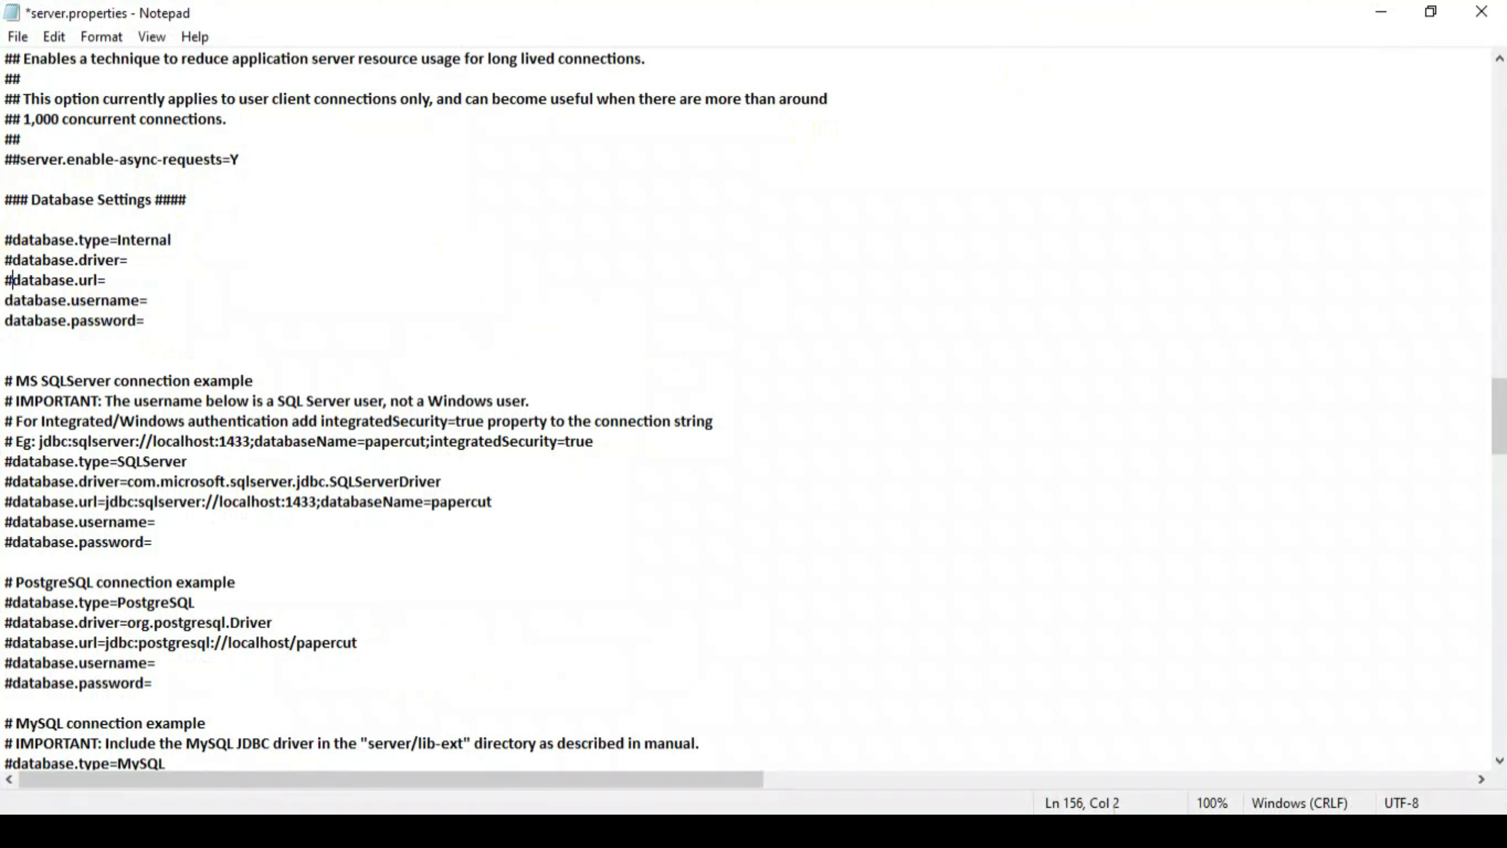
text(#)
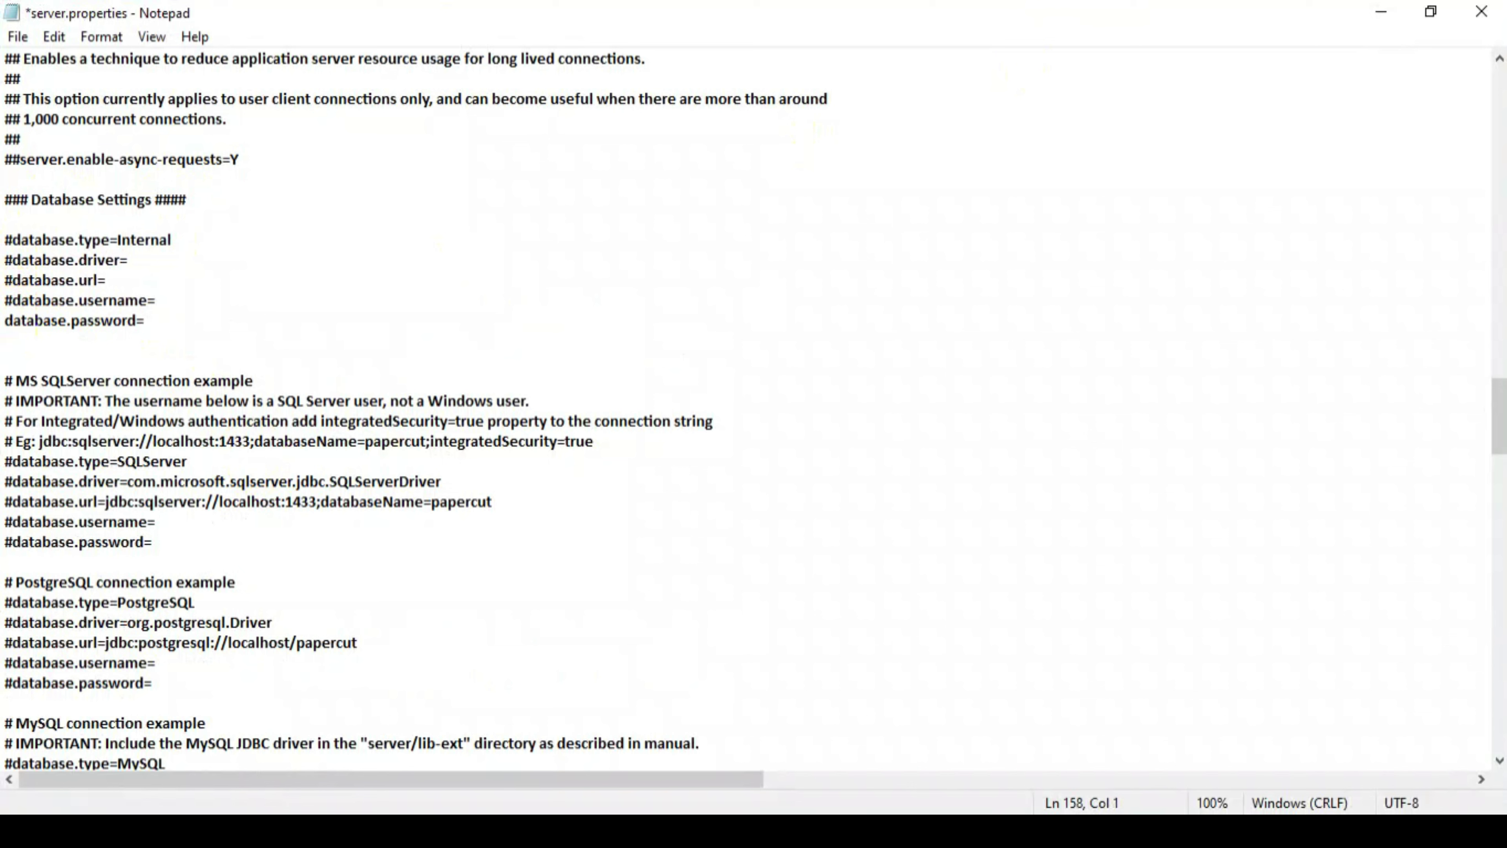
text(#)
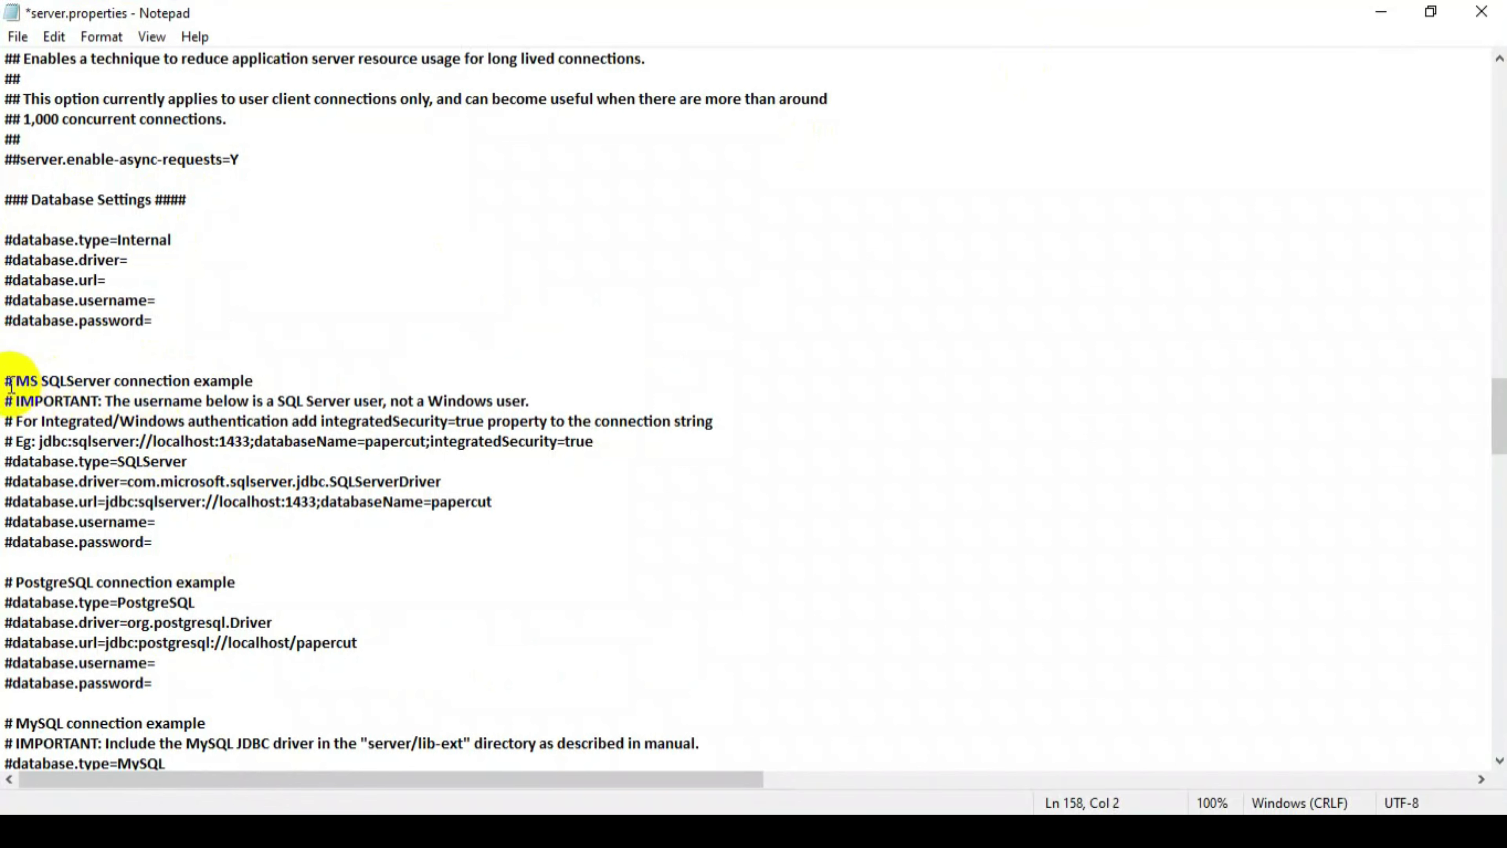
- Replace the MS SQLServer example block with active settings for localhost:1450/PaperCut
drag(3, 379, 213, 556)
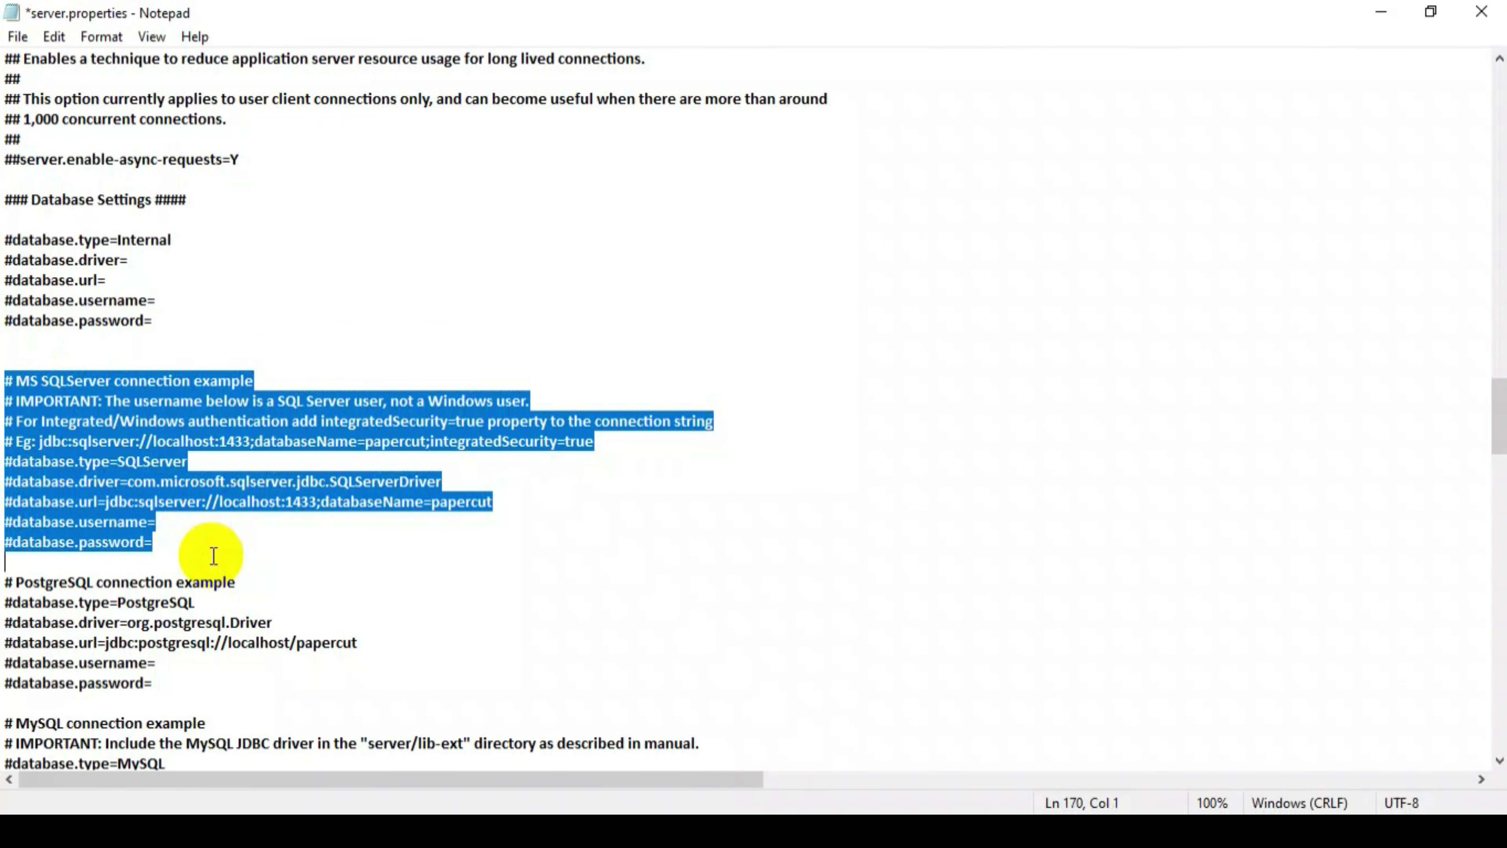
key(ctrl+v)
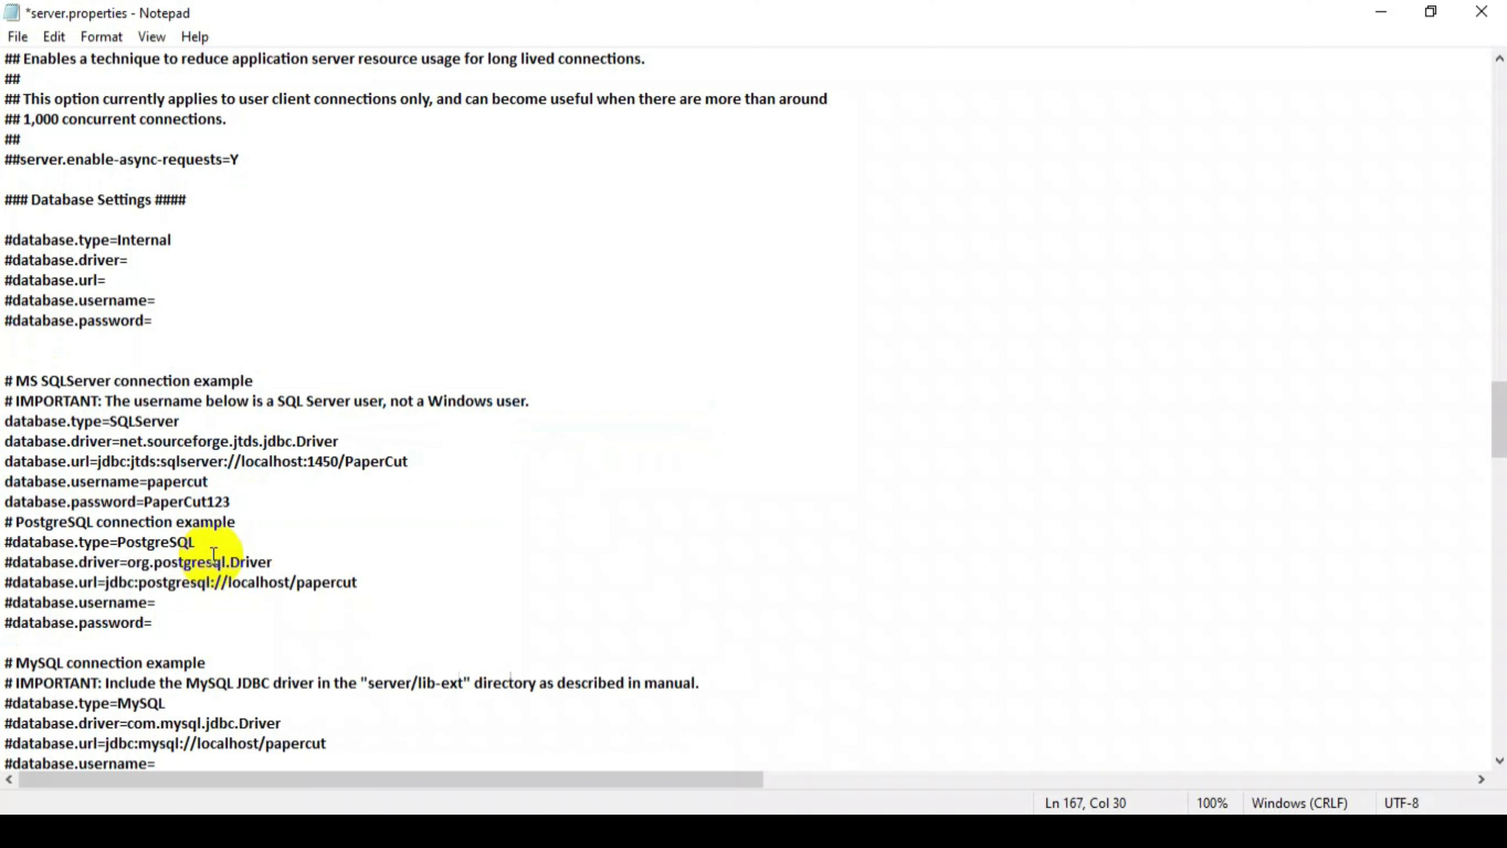
key(Return)
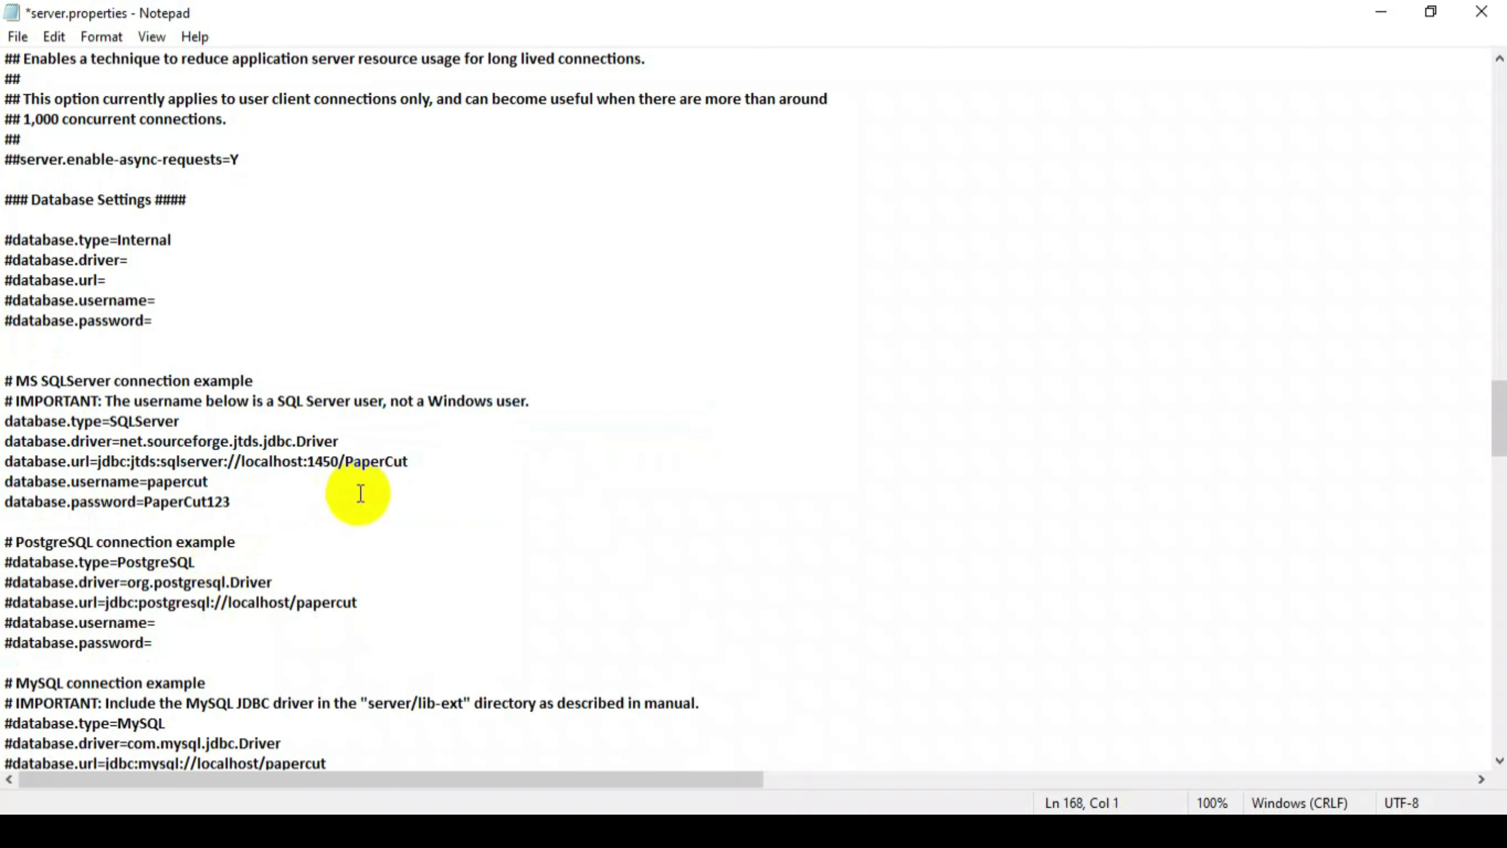
double_click(378, 463)
drag(408, 462, 309, 462)
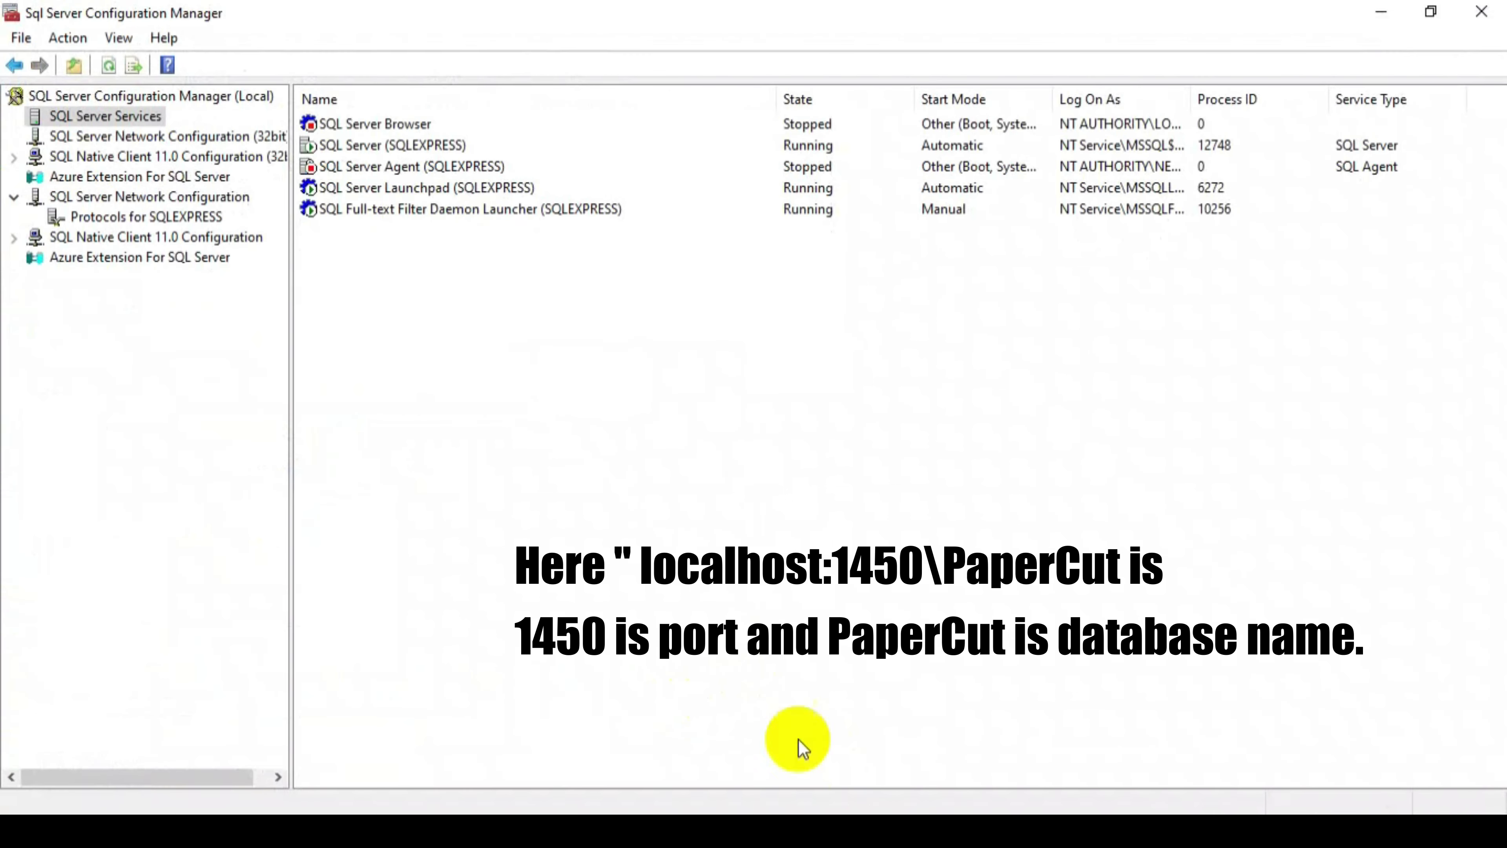
- Verify the SQLEXPRESS TCP/IP IPAll TCP Port is 1450, closing without changes
click(113, 217)
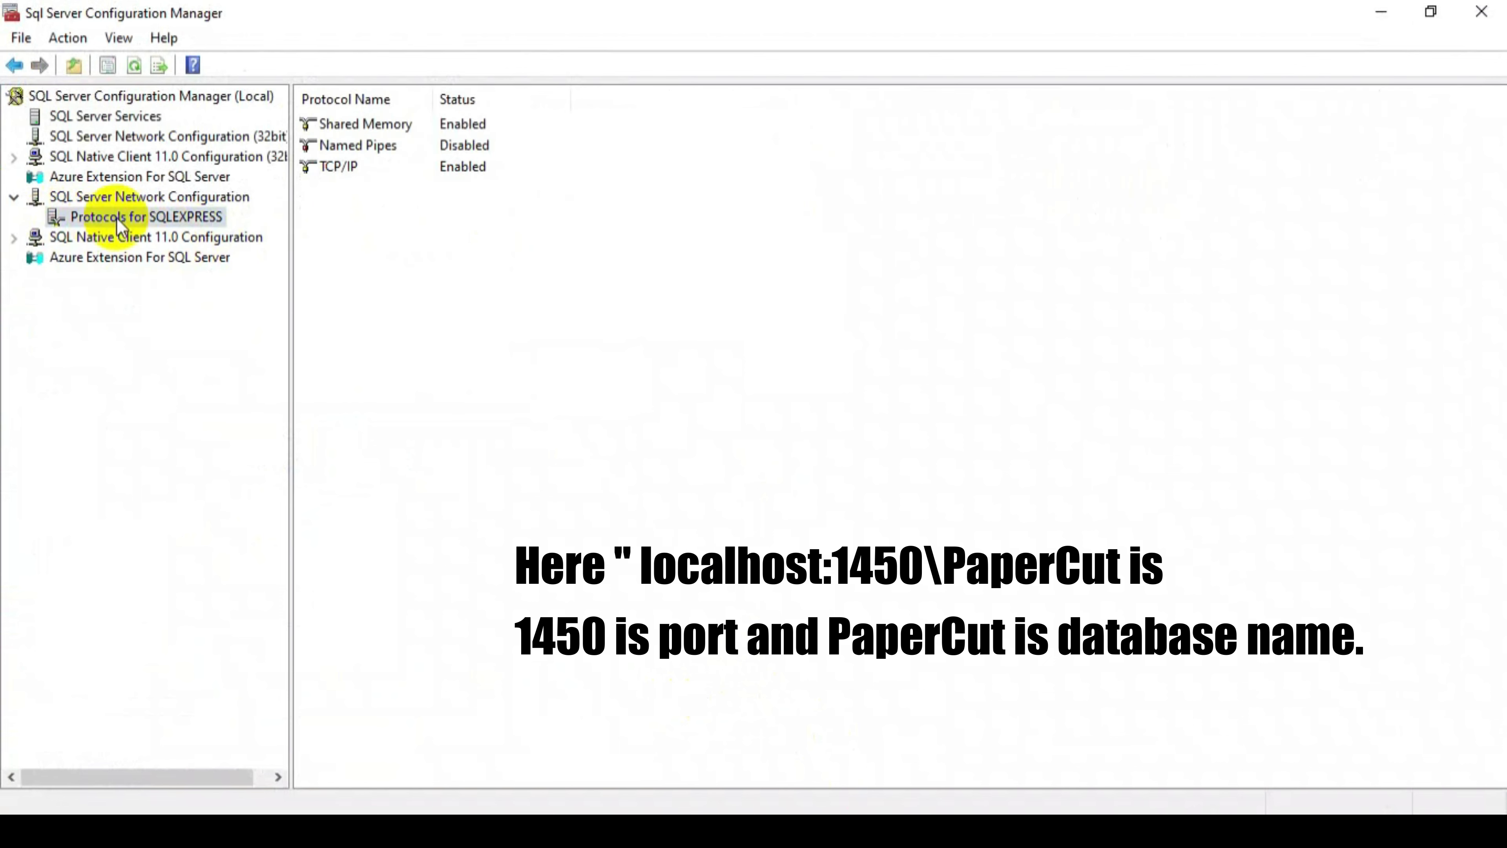
double_click(363, 165)
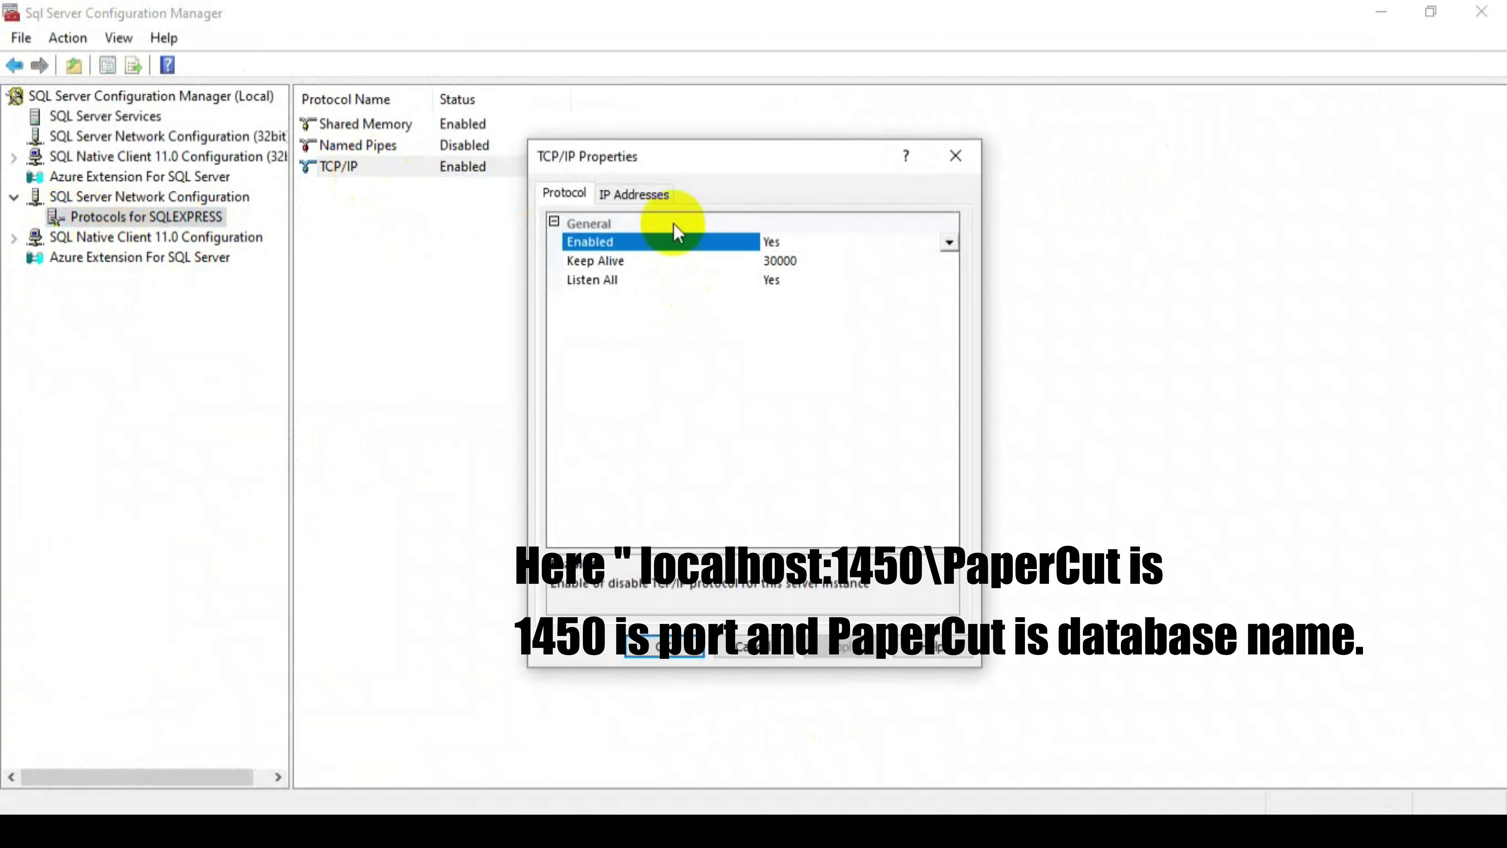
click(650, 198)
drag(949, 268, 972, 528)
click(768, 525)
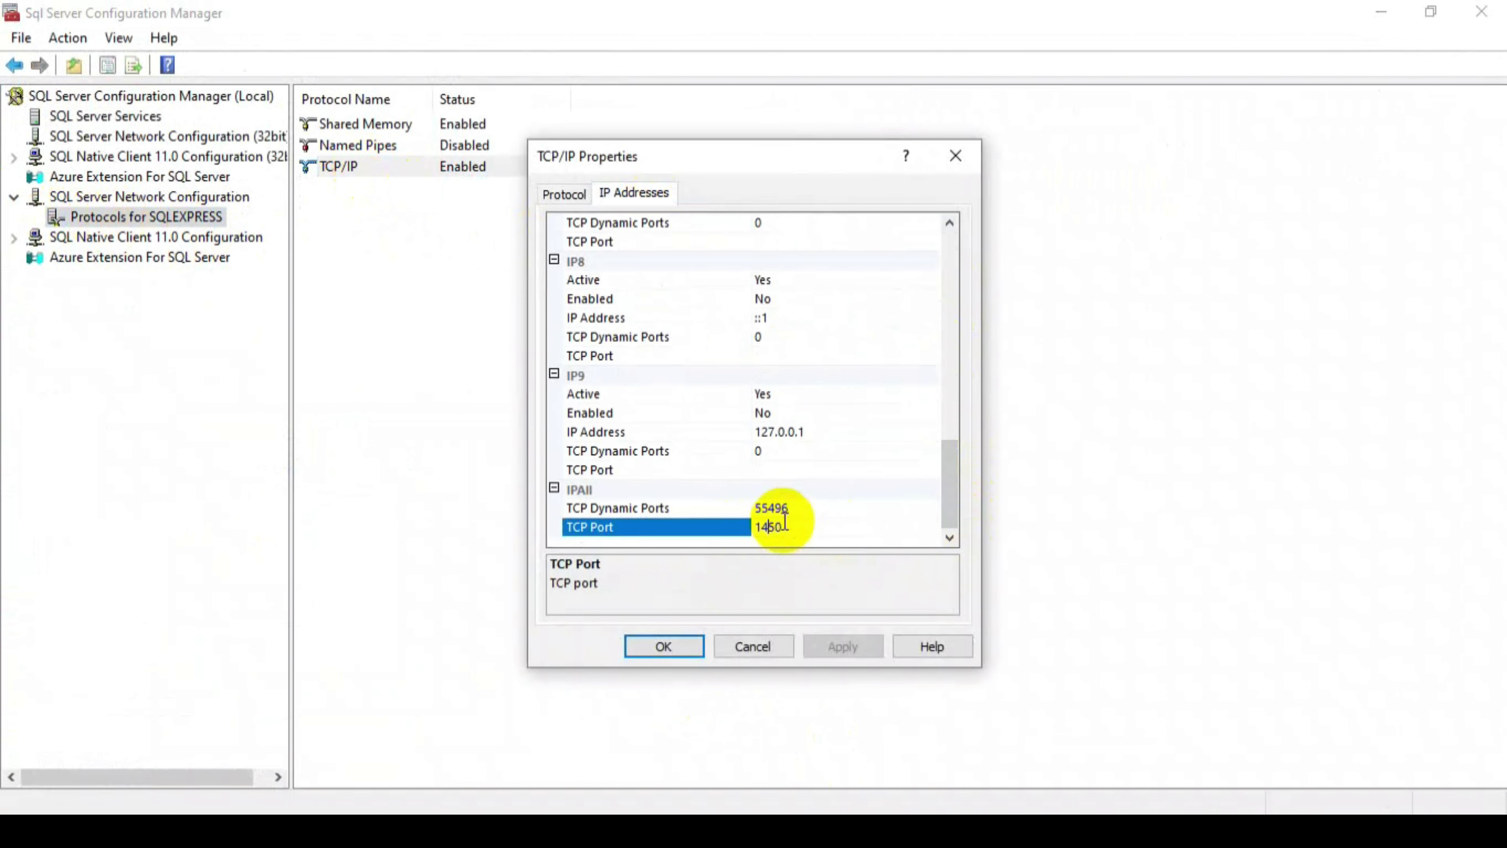
double_click(771, 522)
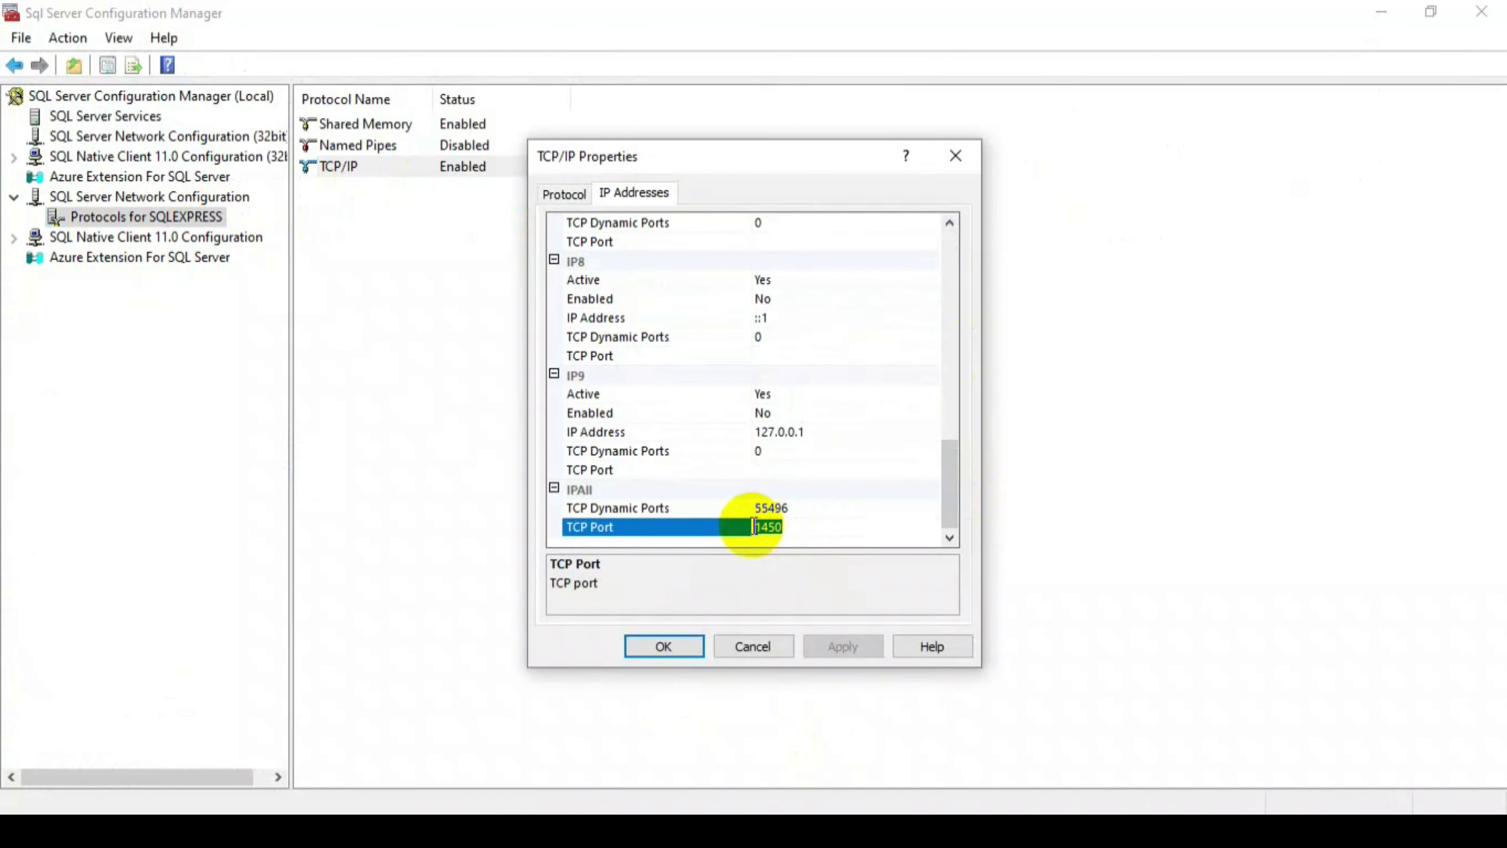
click(955, 156)
click(1388, 20)
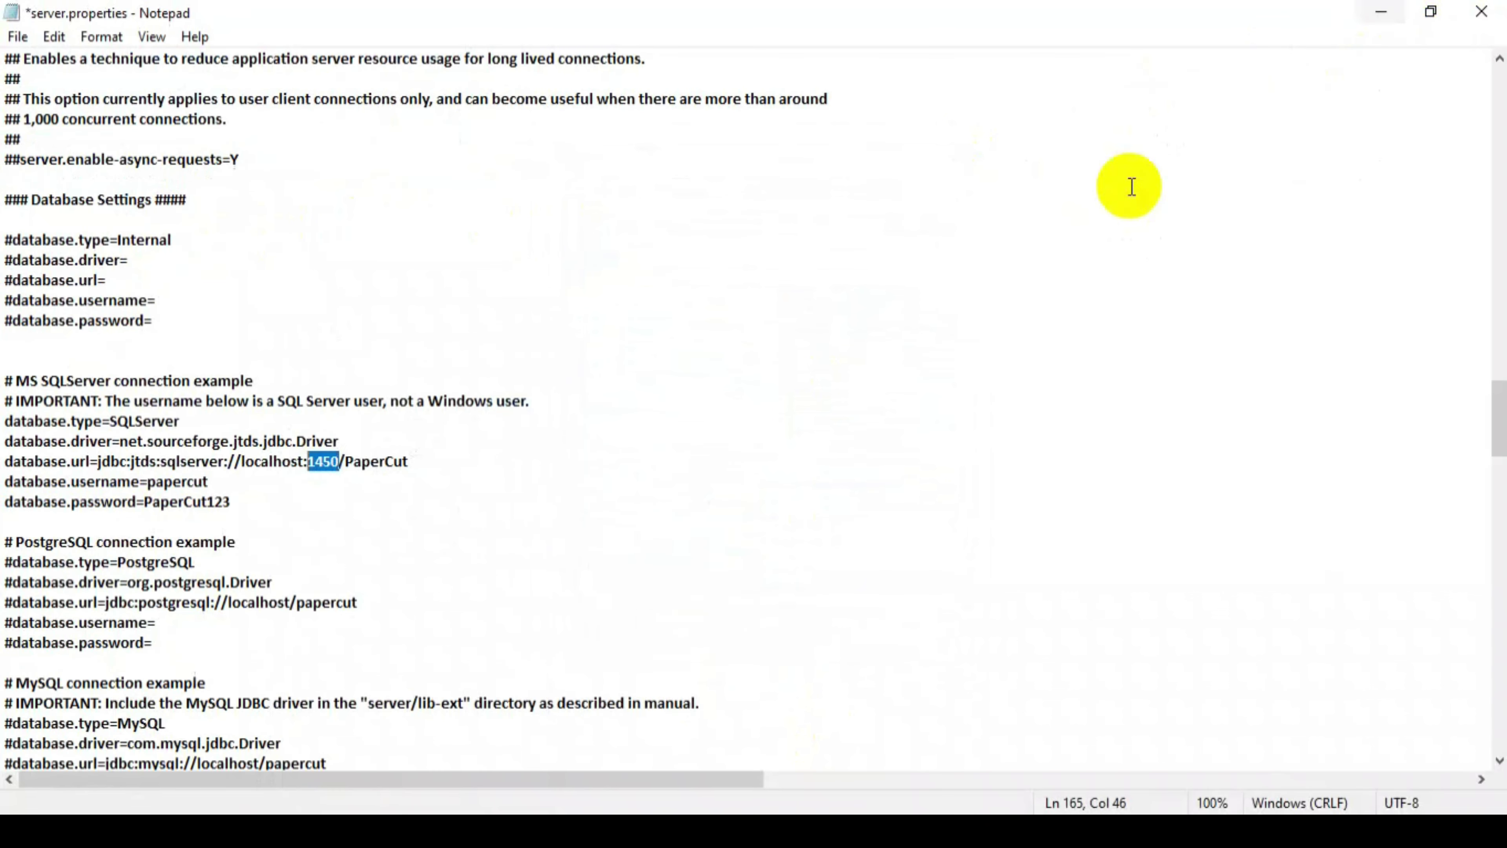
- Match the URL's PaperCut database name against Management Studio and close the extra Notepad copy
drag(347, 463, 414, 462)
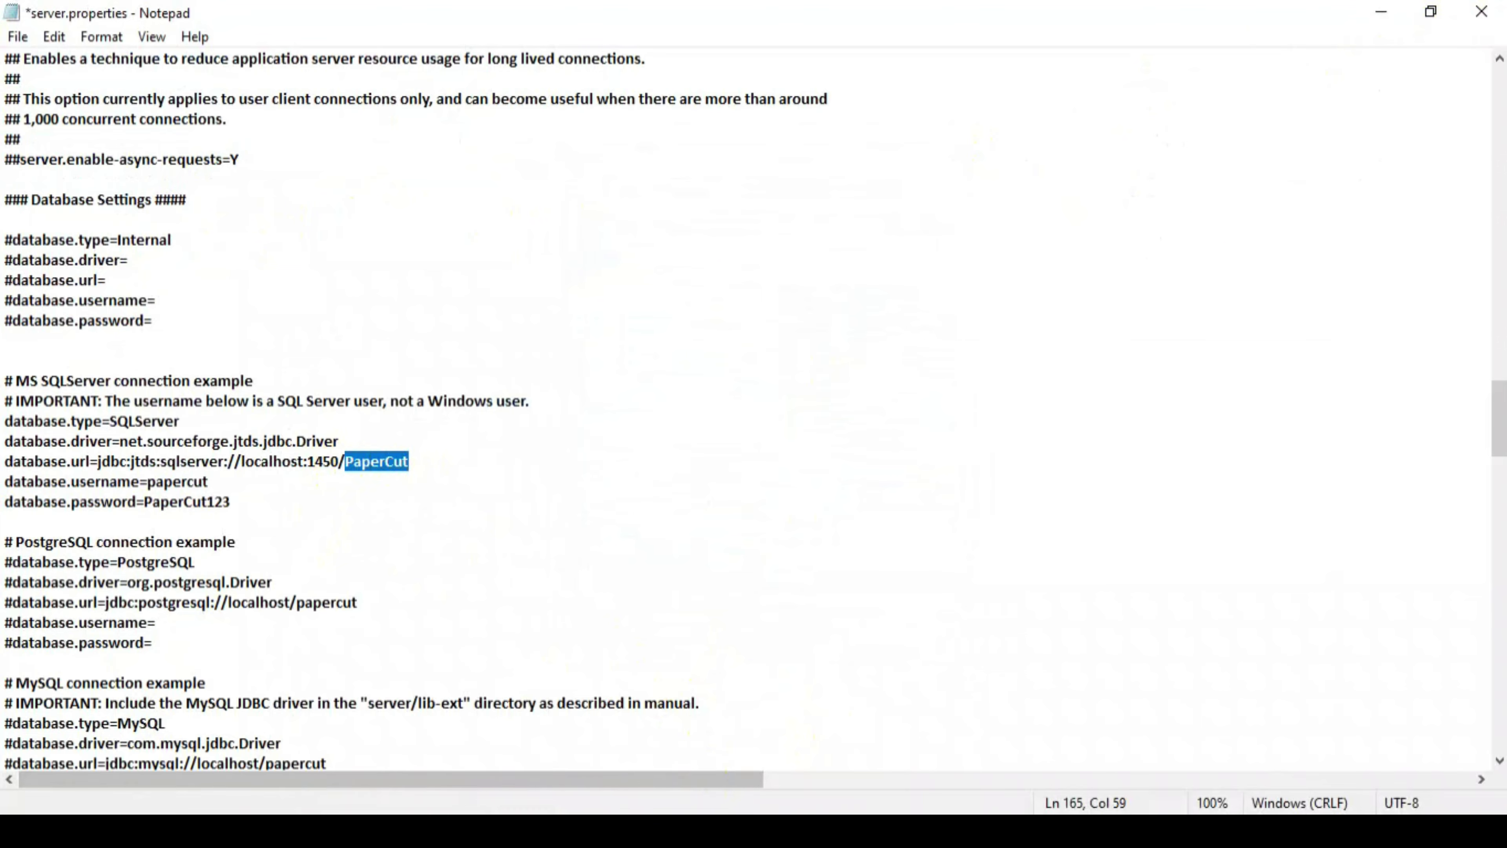
click(706, 831)
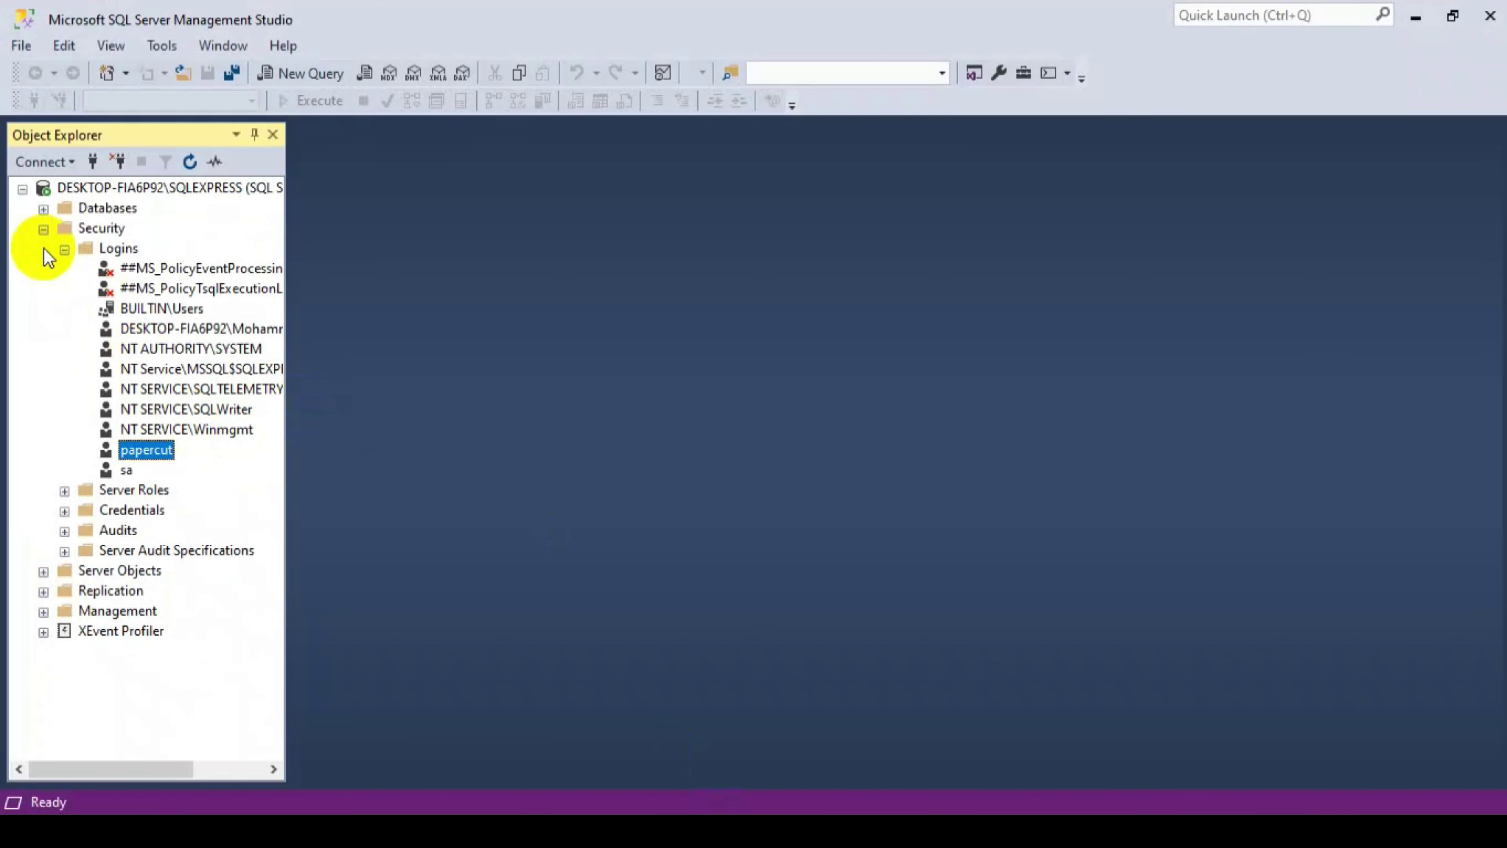
click(42, 208)
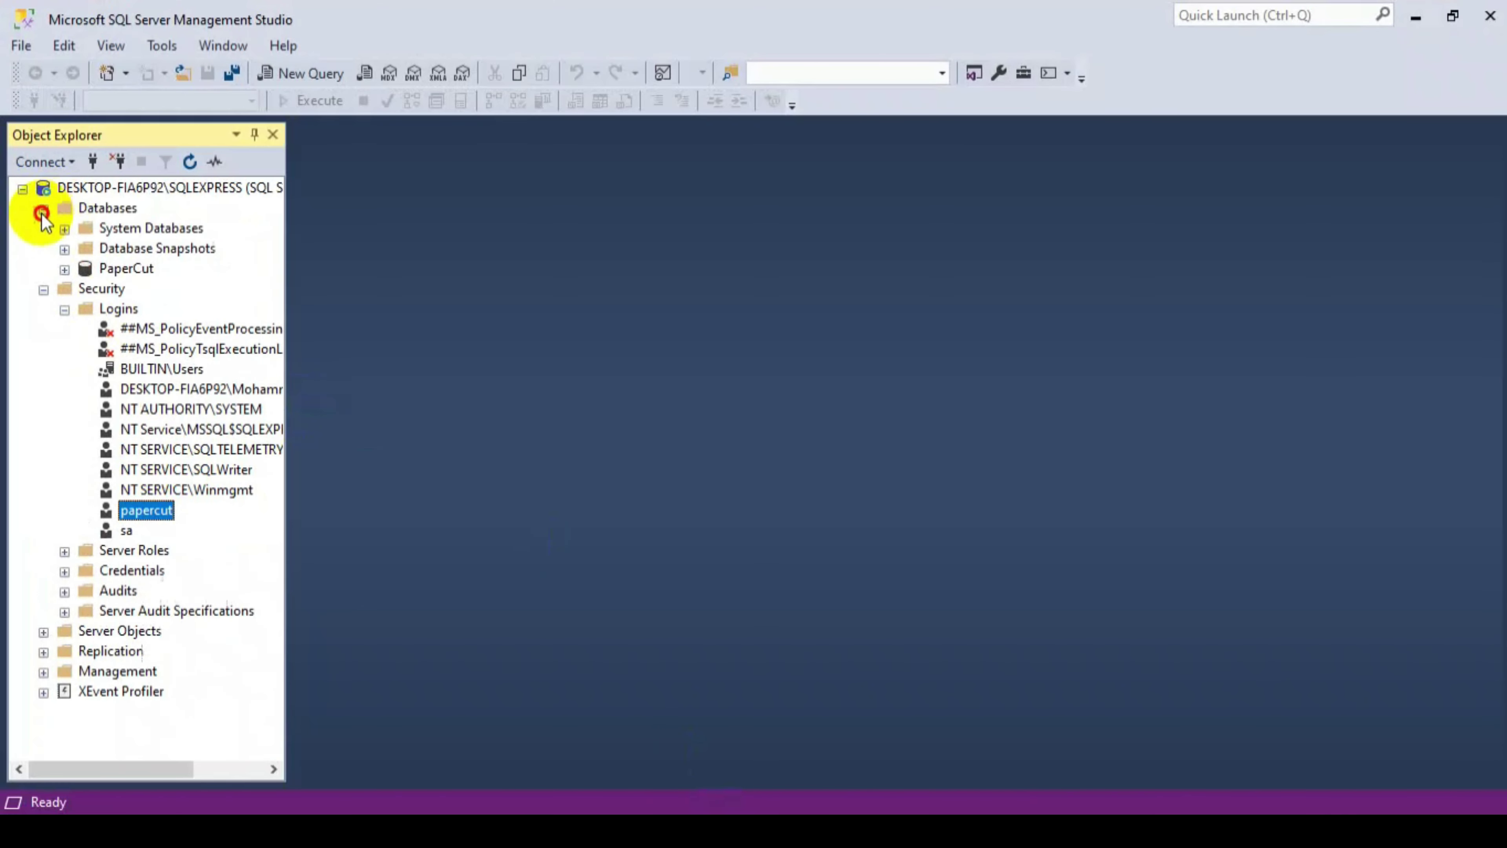
click(107, 270)
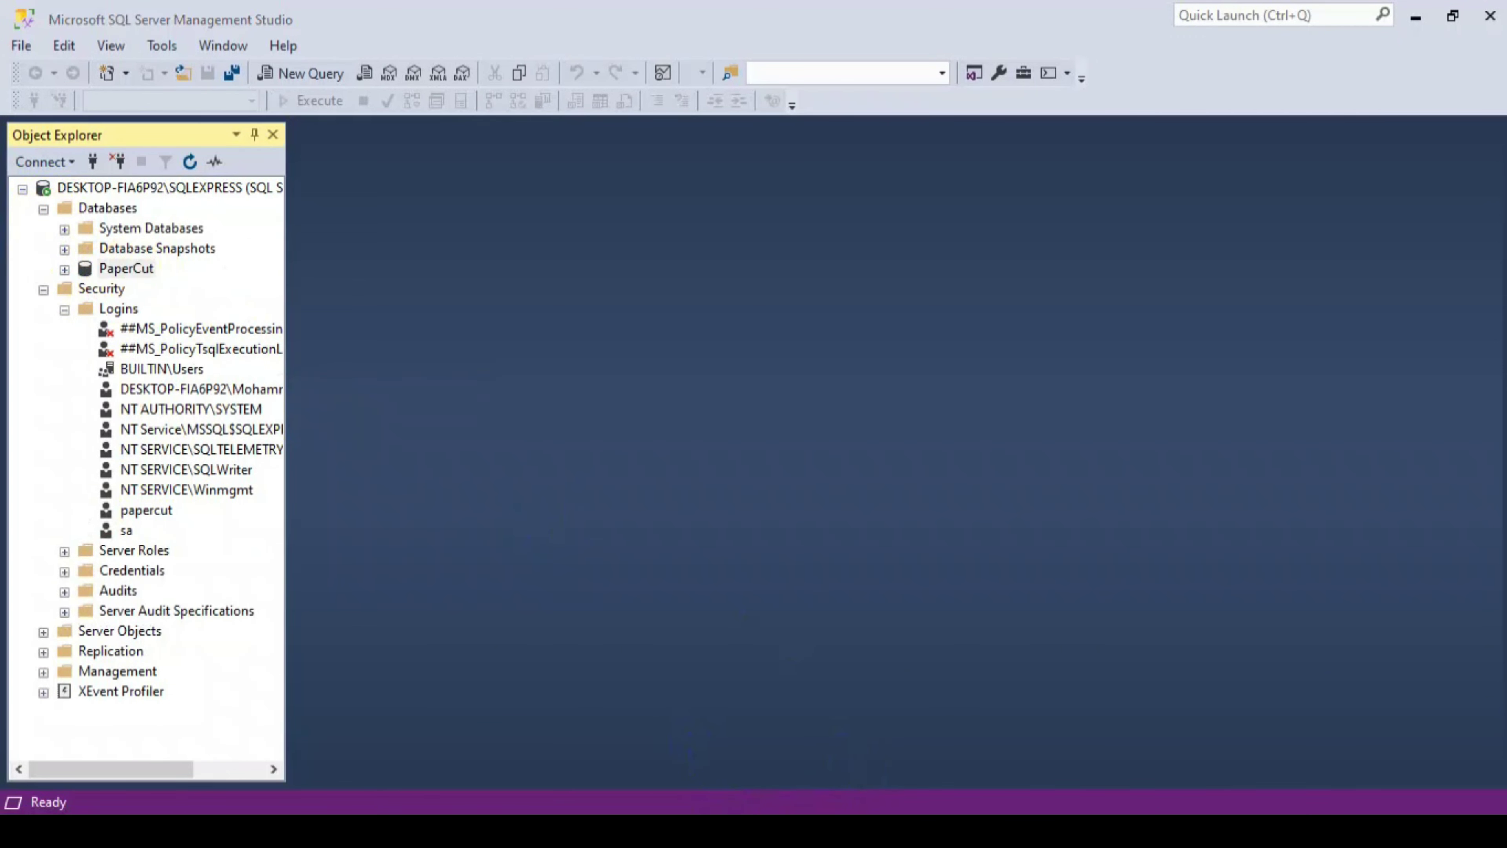
mouse_move(835, 791)
click(822, 760)
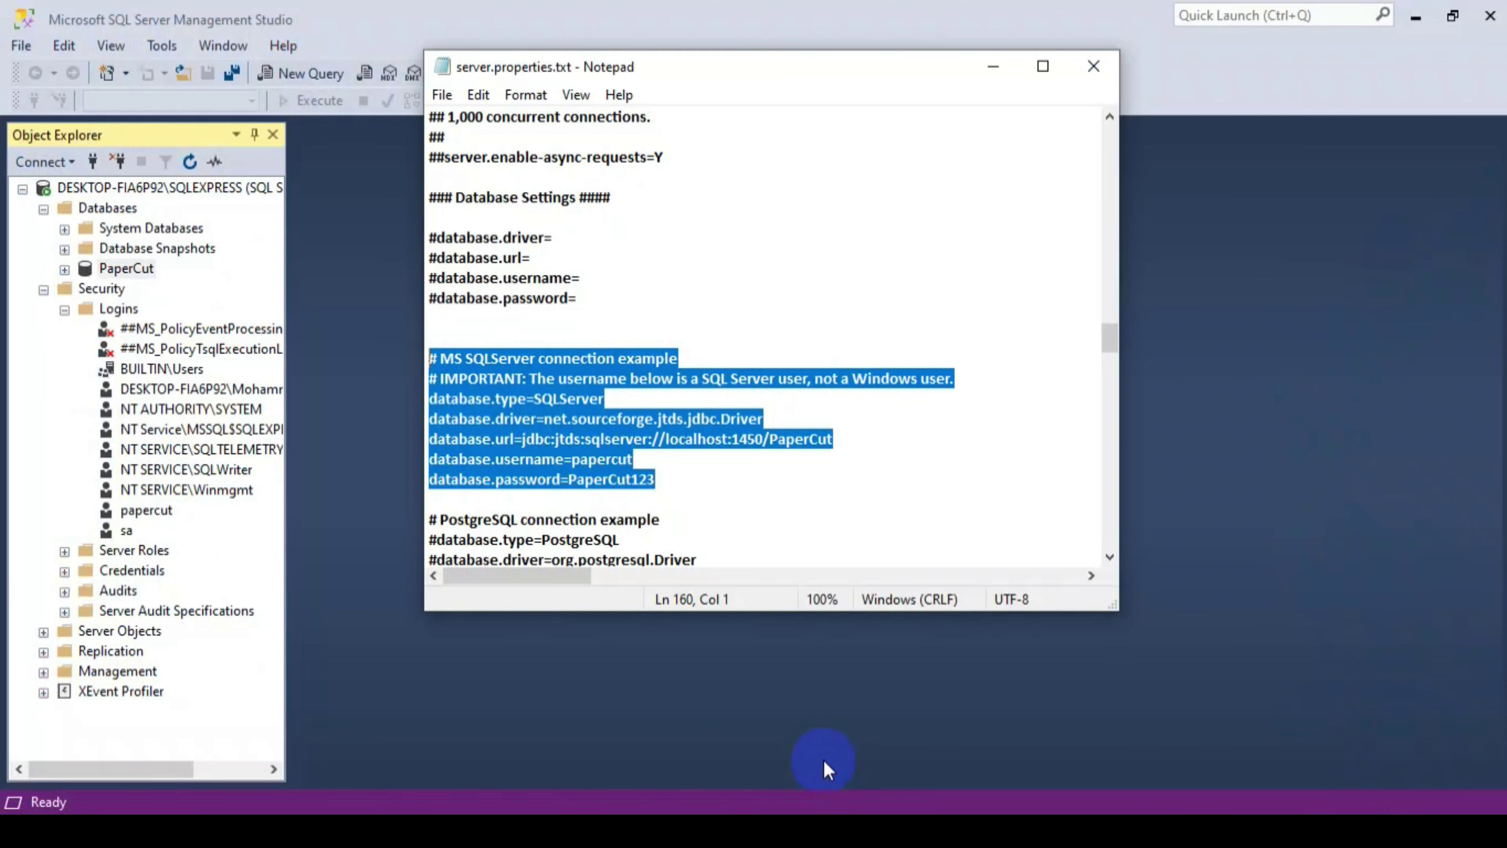
click(987, 65)
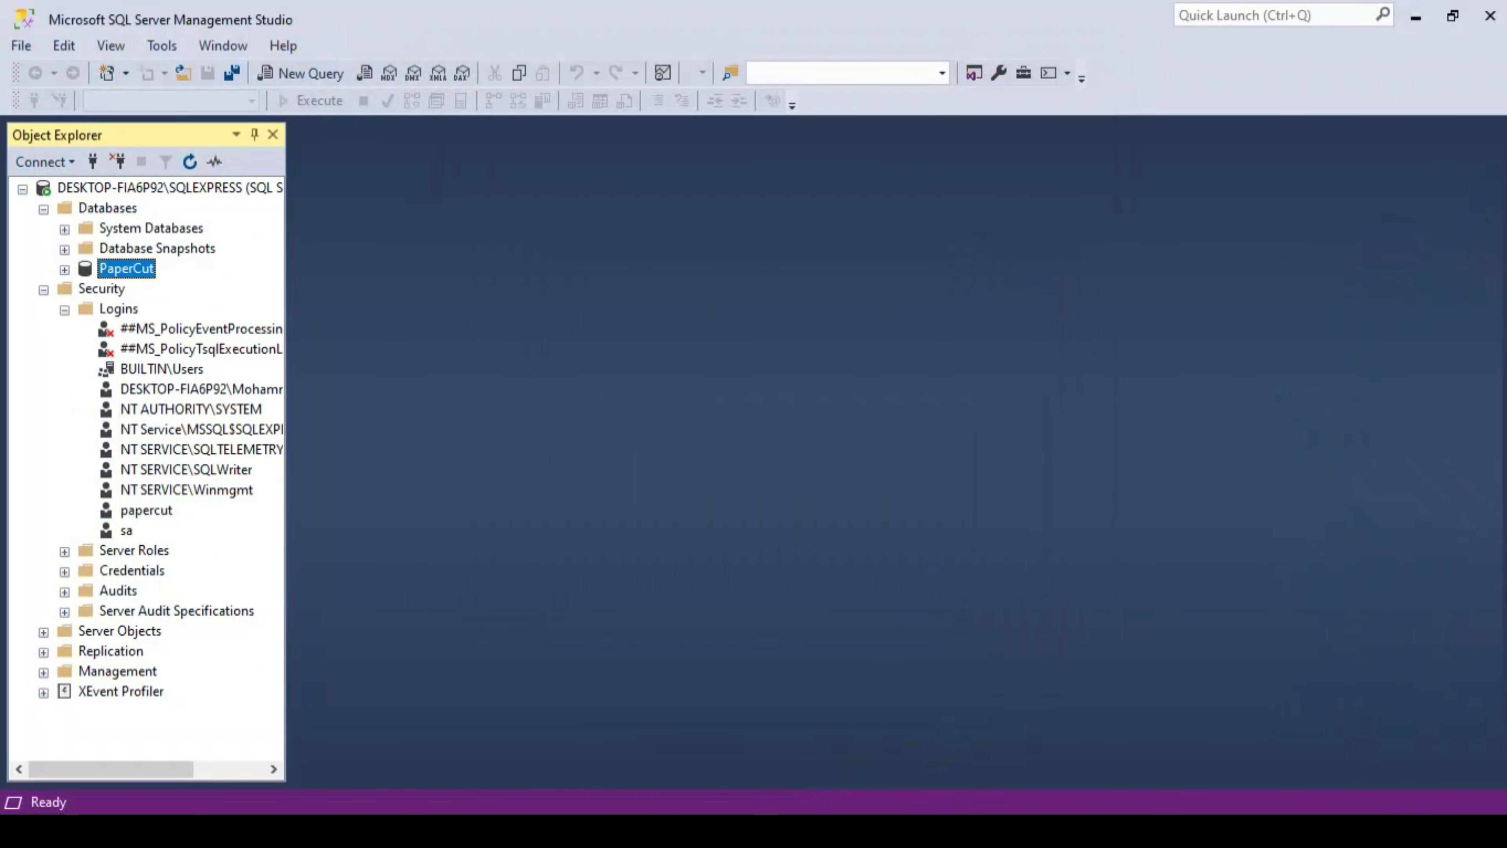
mouse_move(835, 831)
click(959, 757)
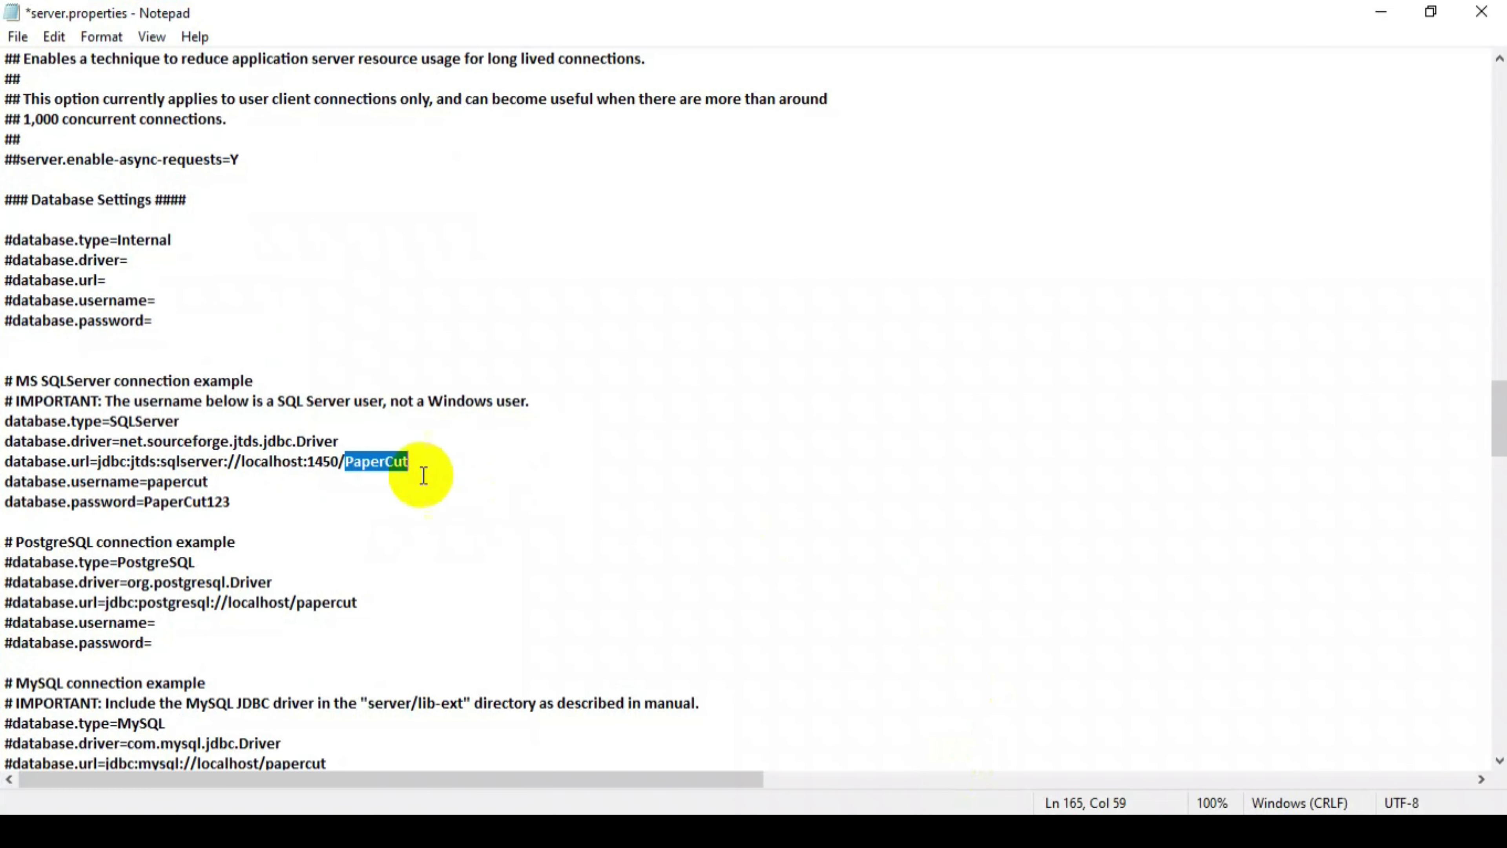
- Check the username value against the papercut login in Management Studio
double_click(164, 481)
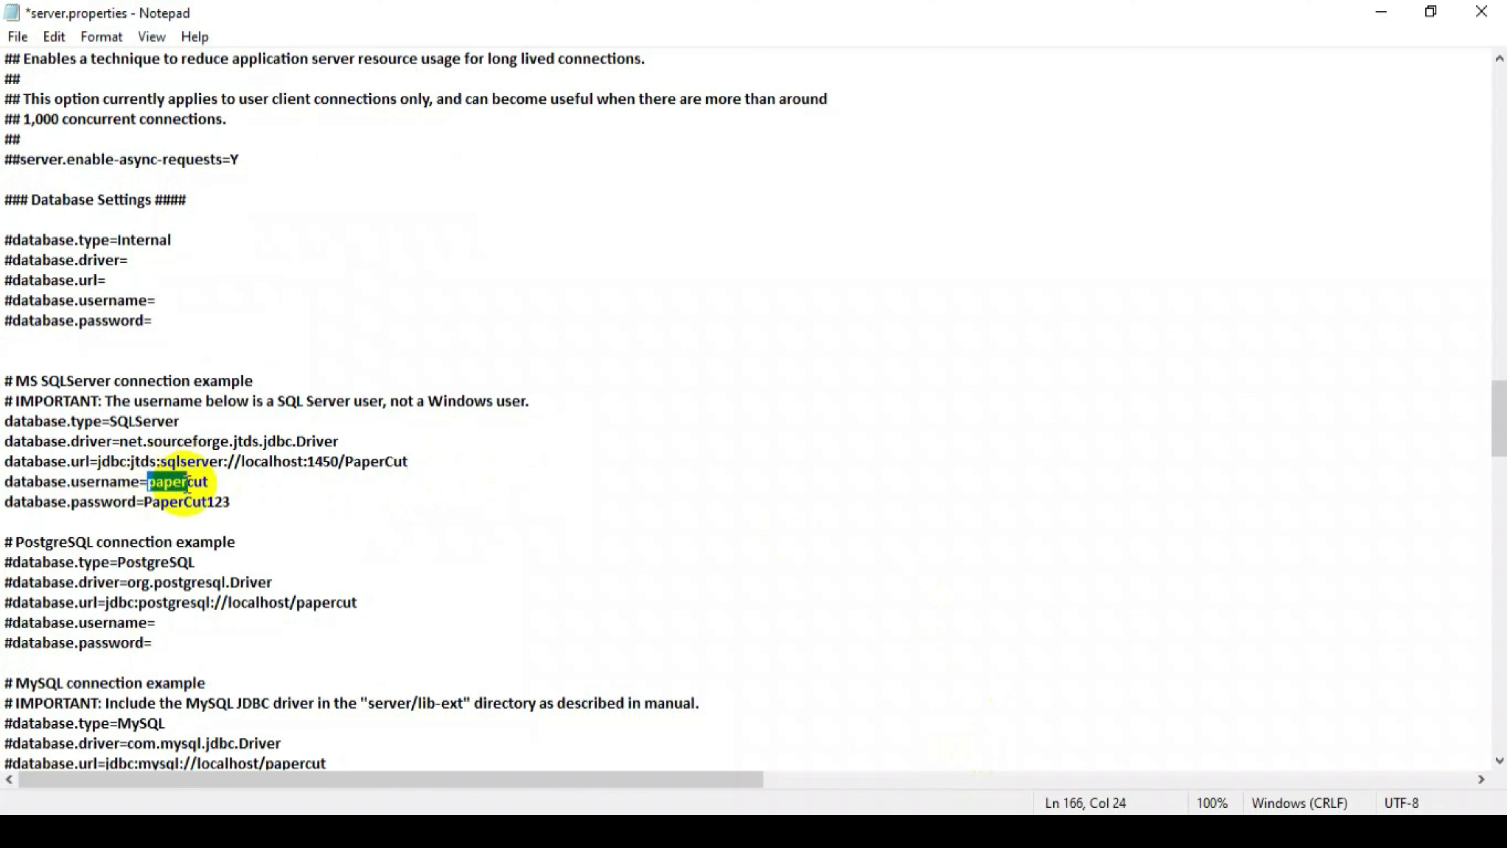
click(771, 831)
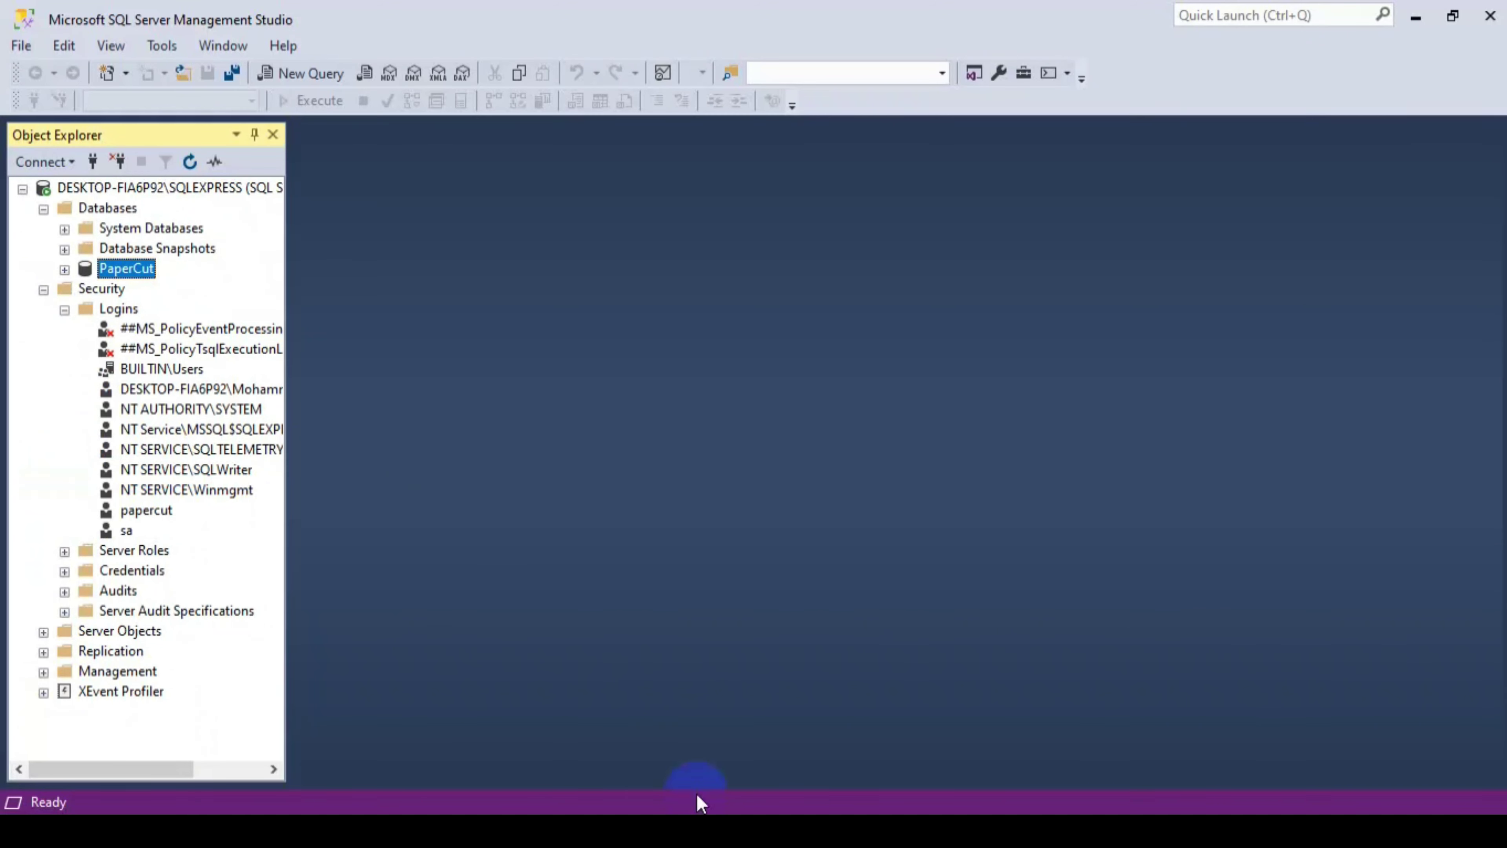
click(162, 512)
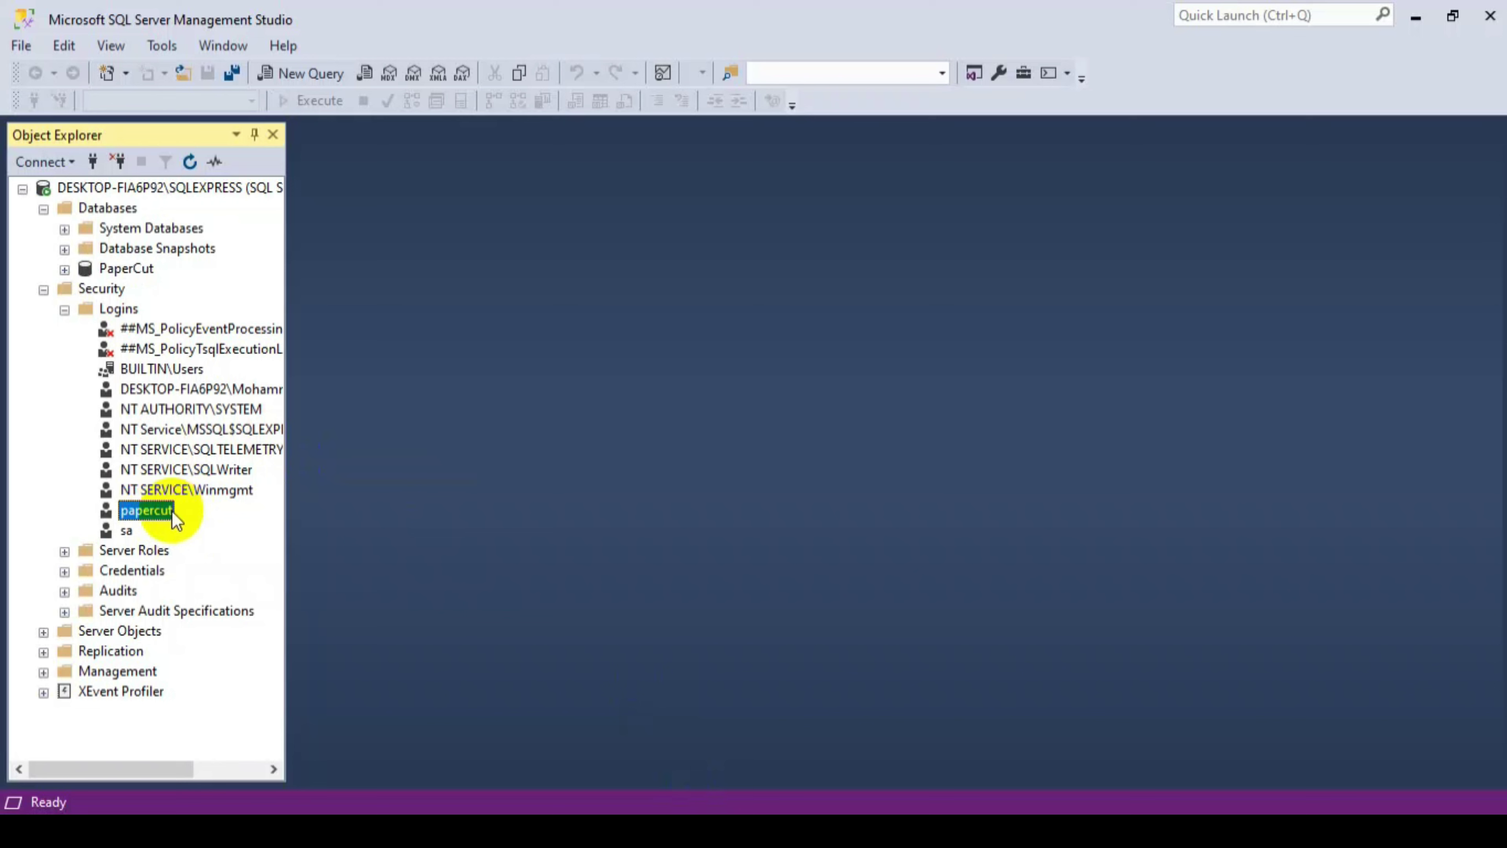
mouse_move(833, 832)
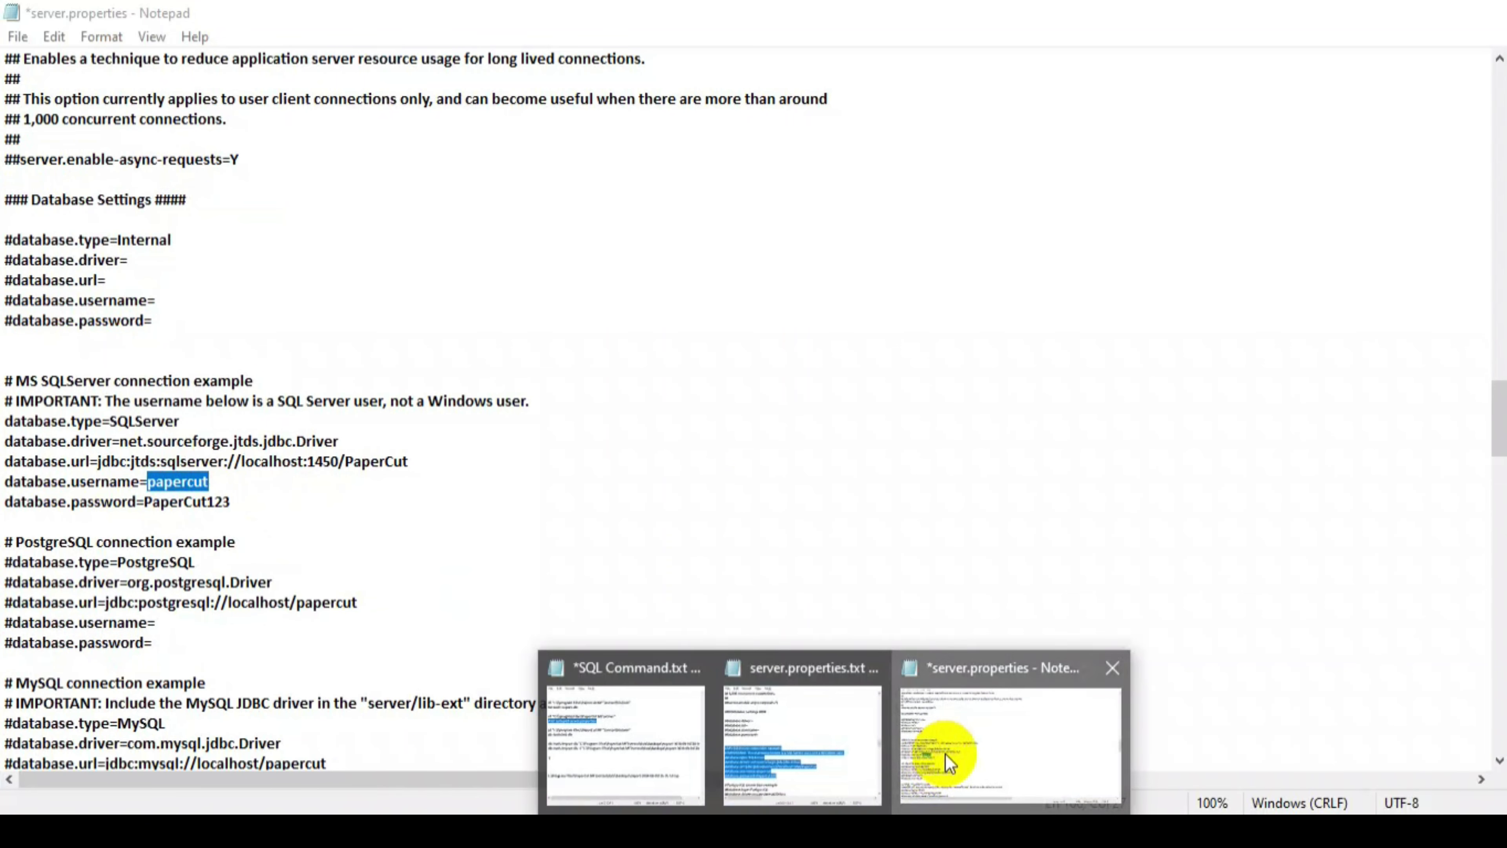
click(945, 753)
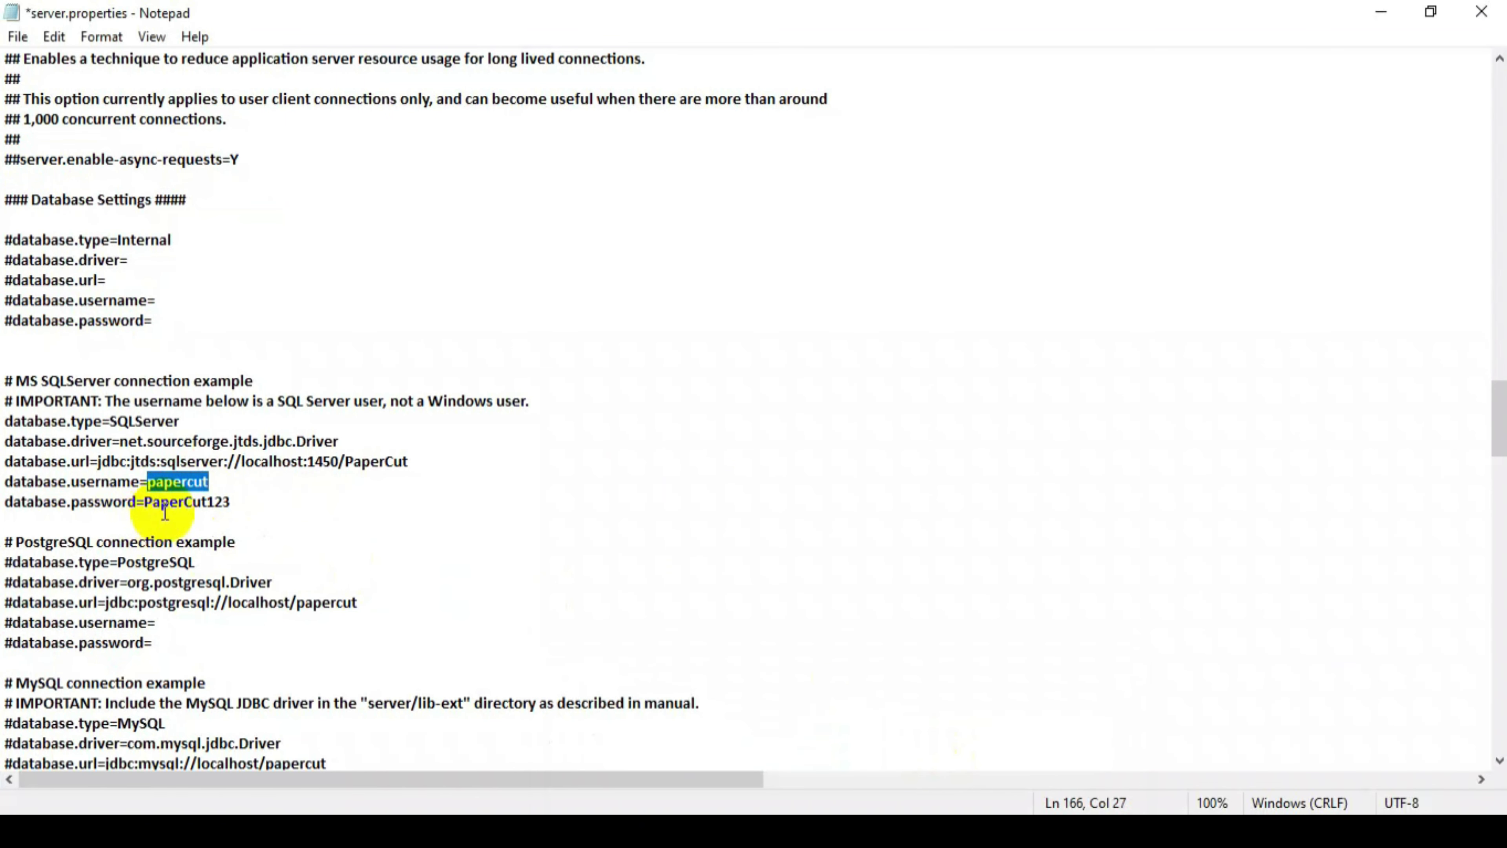
- Save server.properties via File > Save and close Notepad
drag(147, 502, 236, 504)
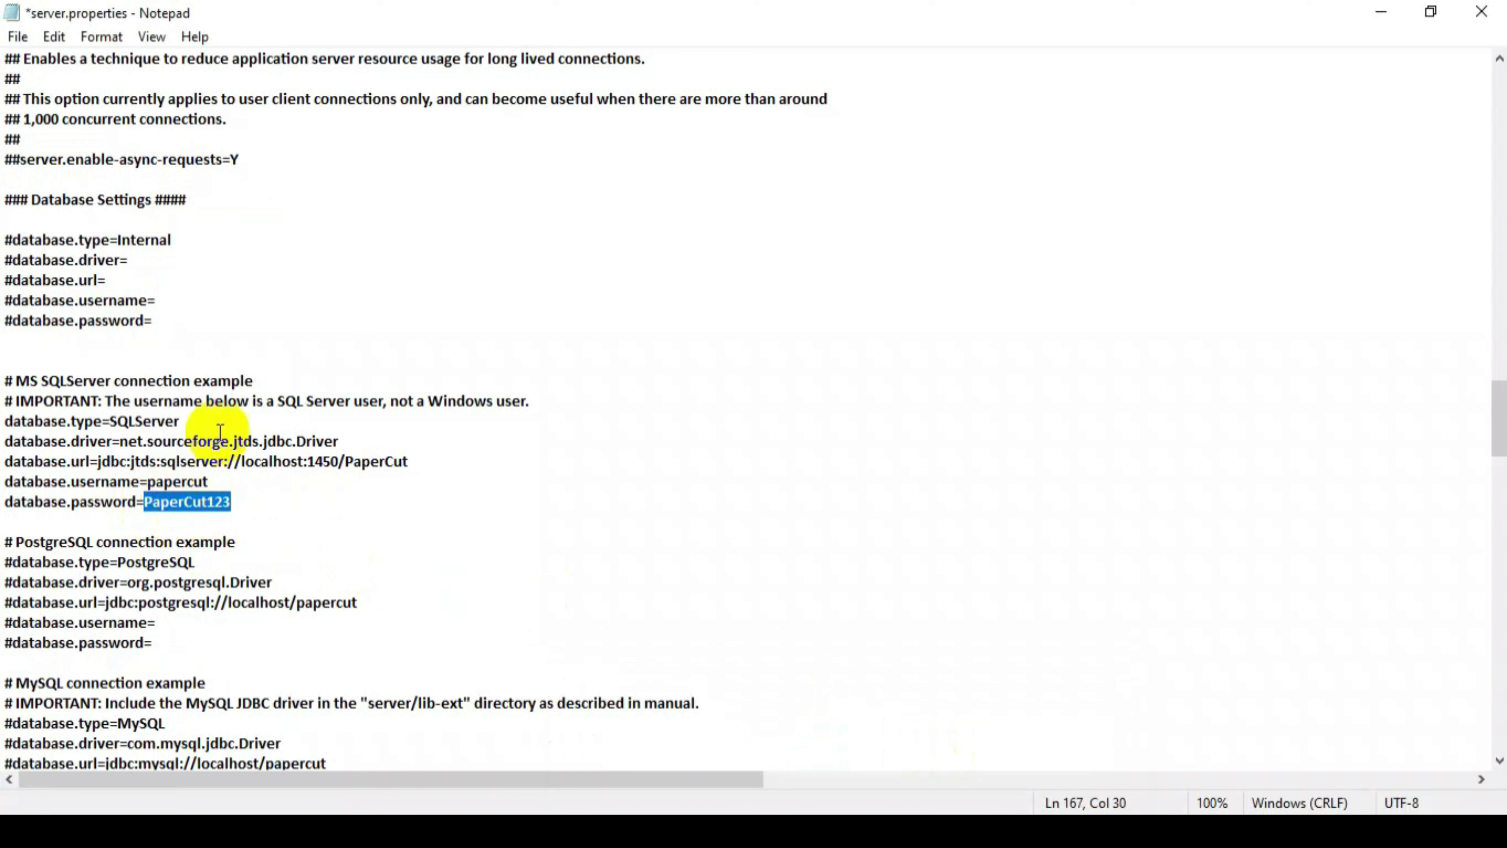
click(18, 37)
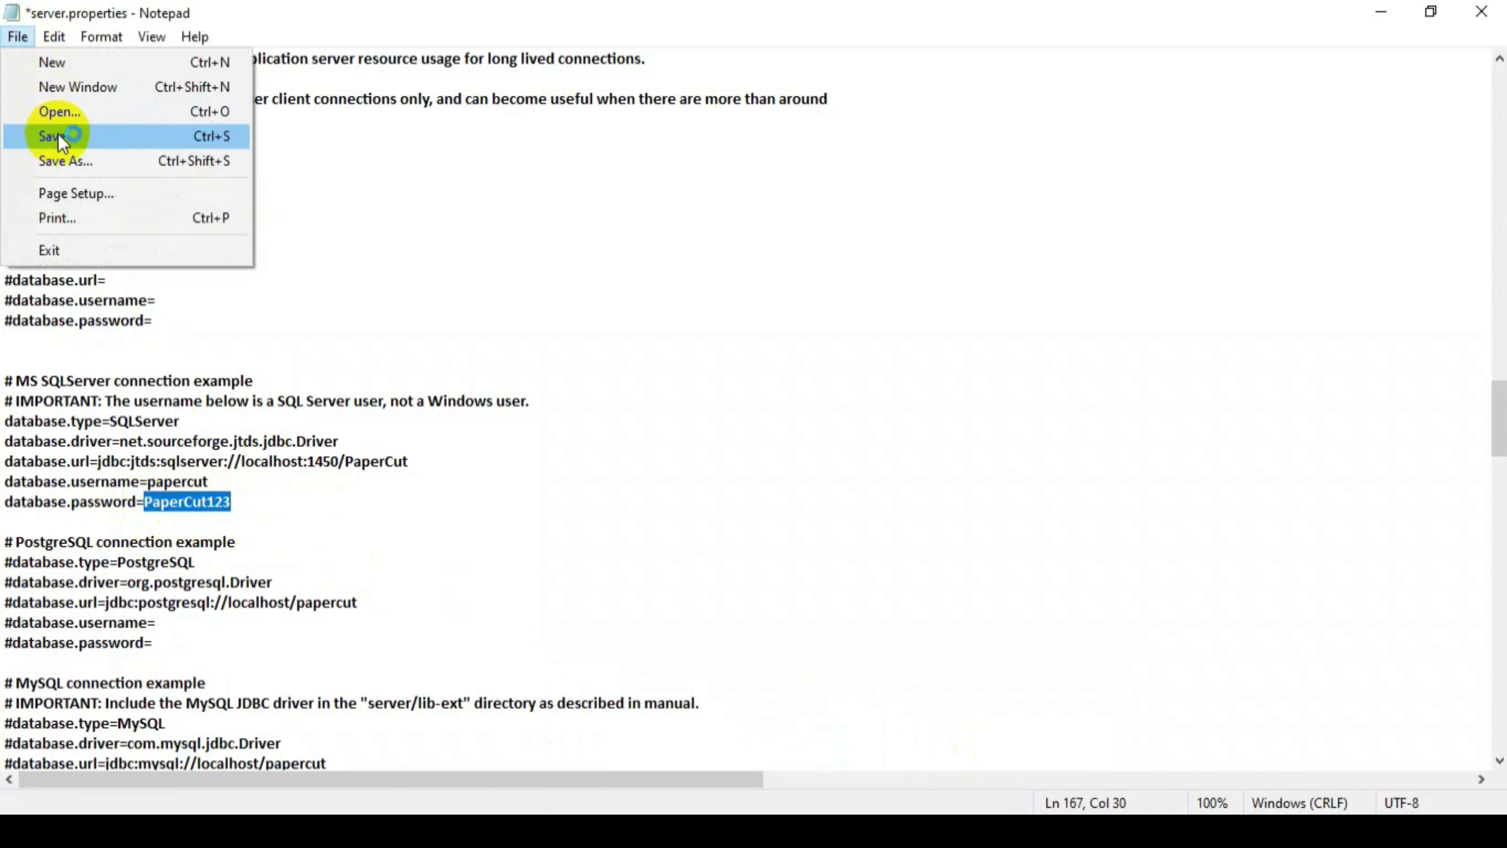
click(58, 134)
click(18, 37)
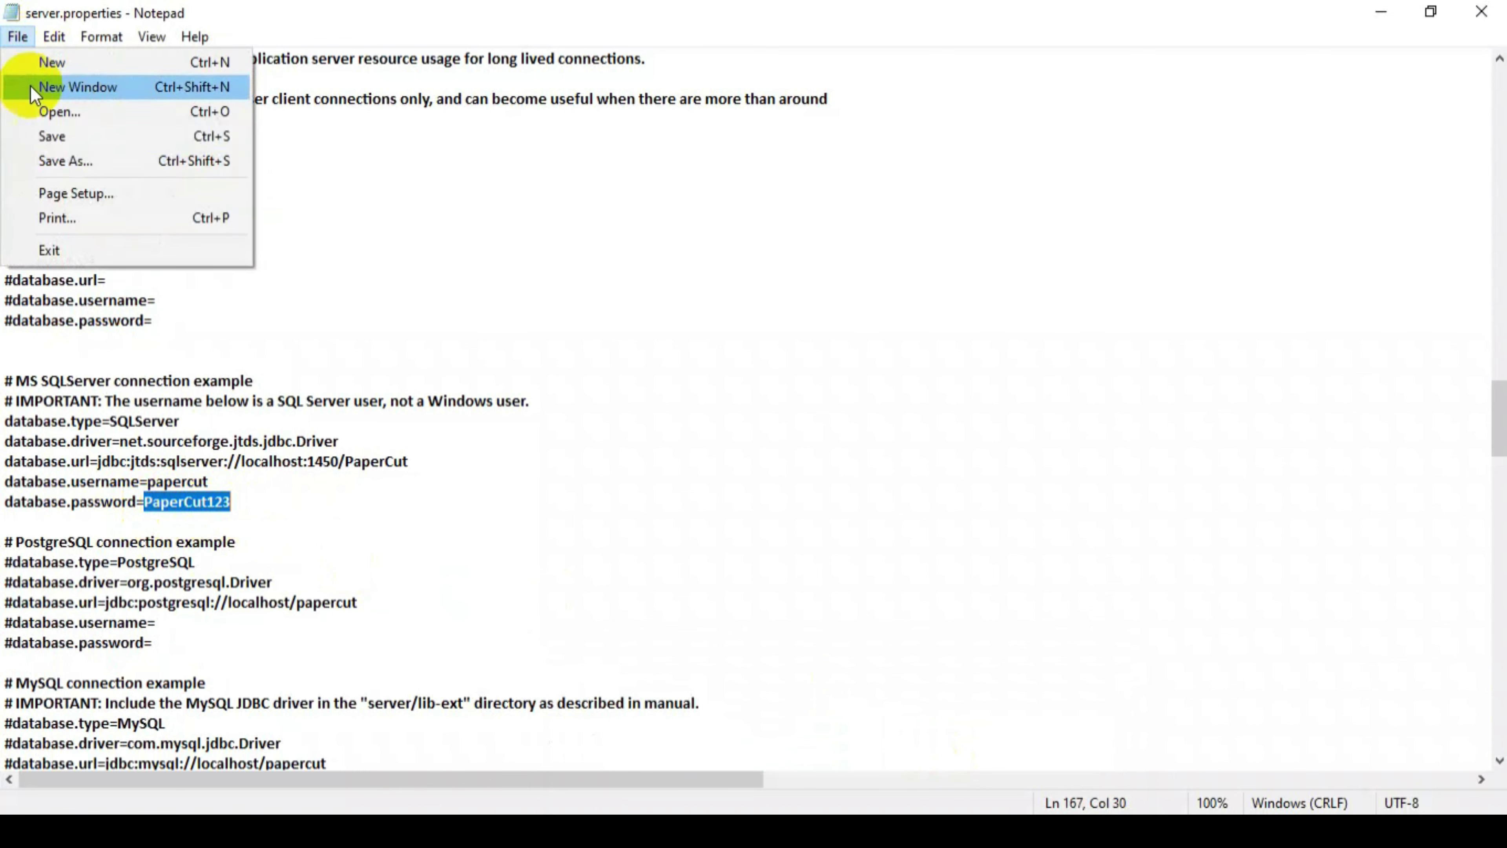
click(58, 135)
click(1477, 9)
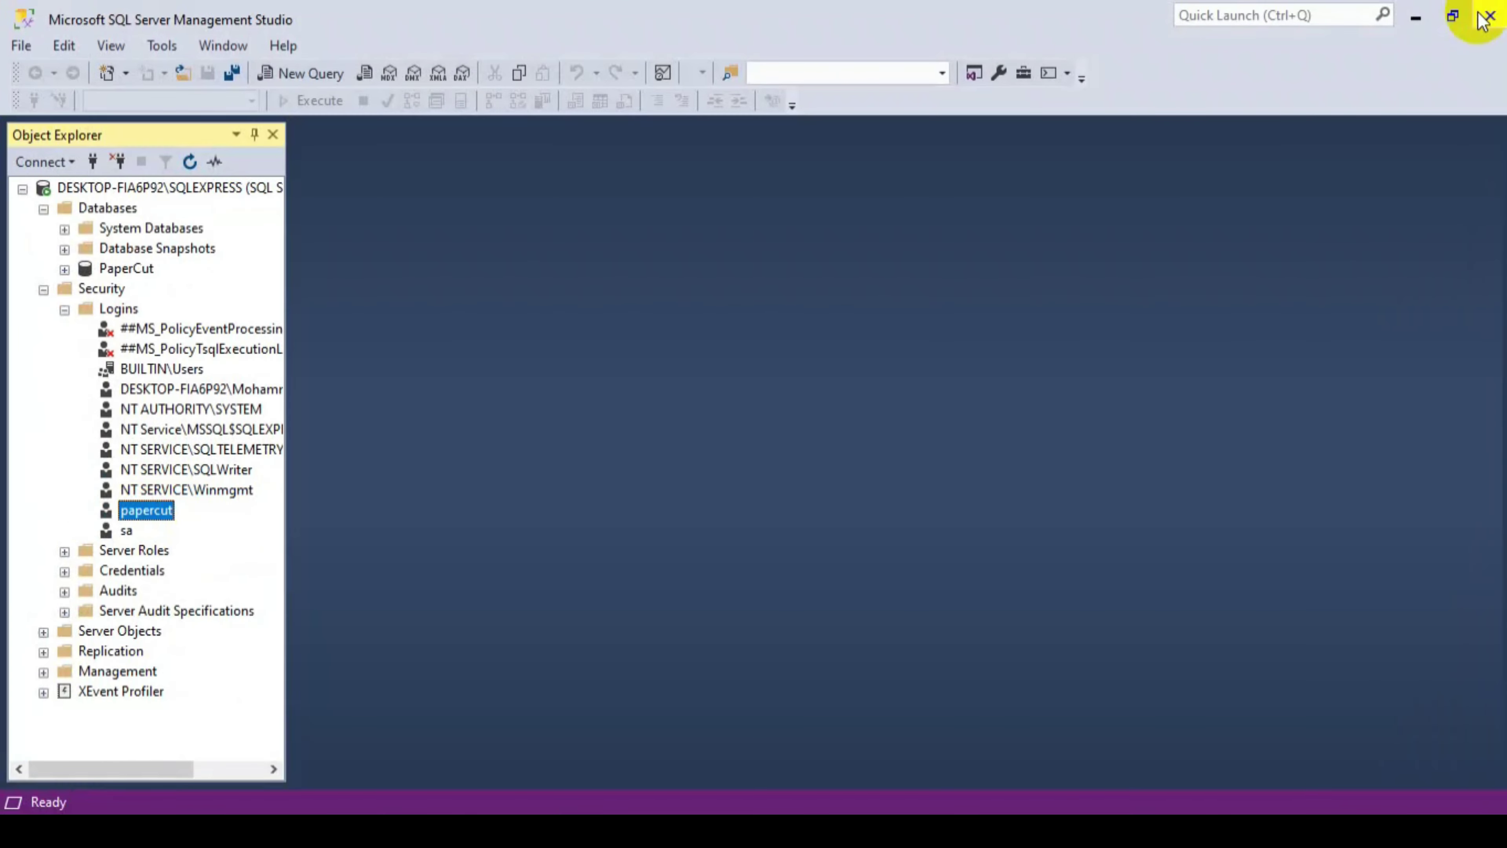
- Close the old console with exit and start a new Command Prompt as administrator
click(1415, 16)
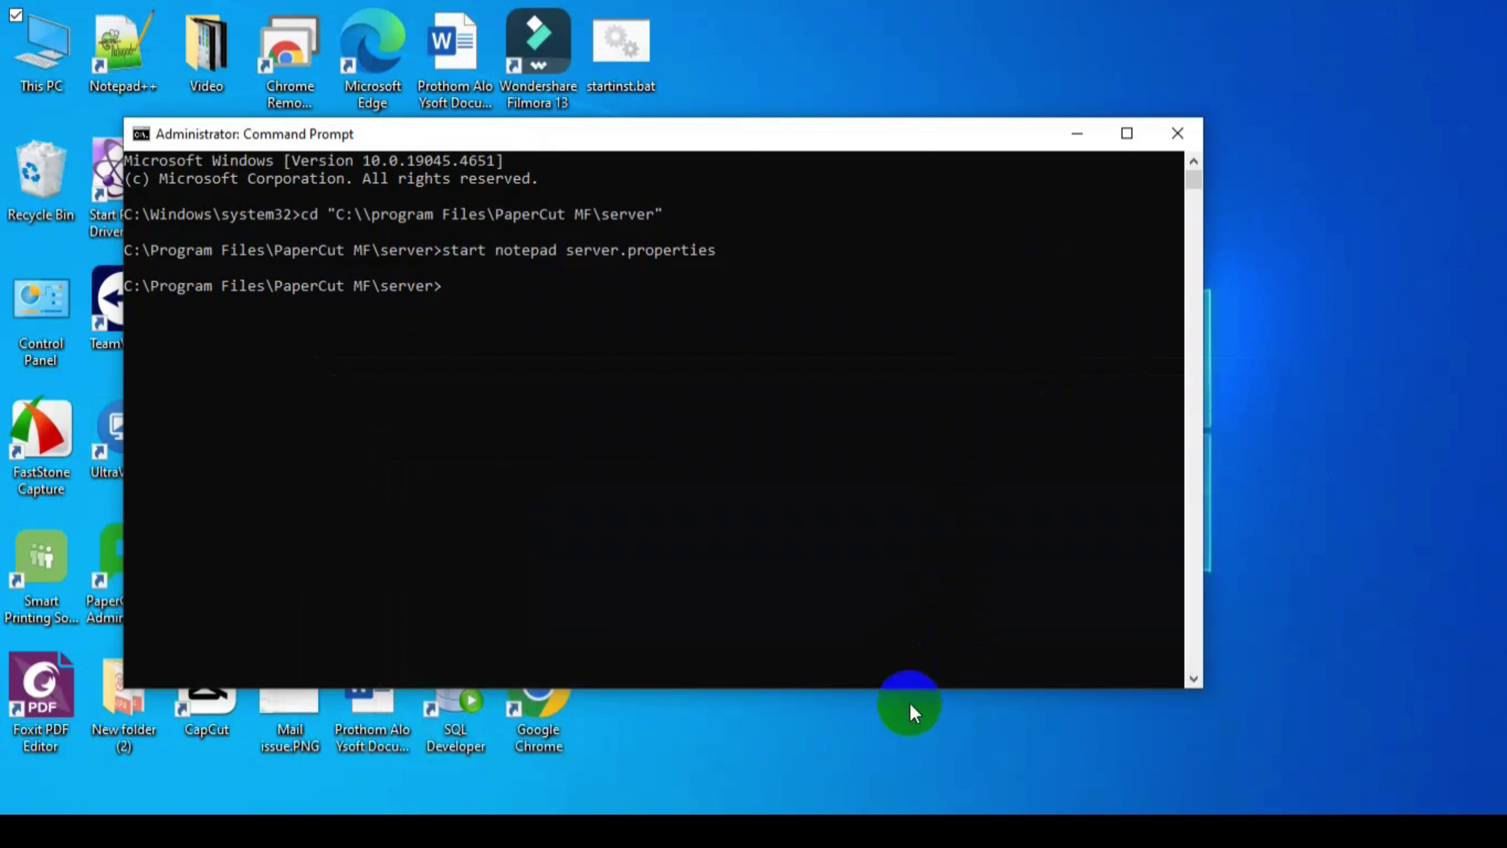
text(exit)
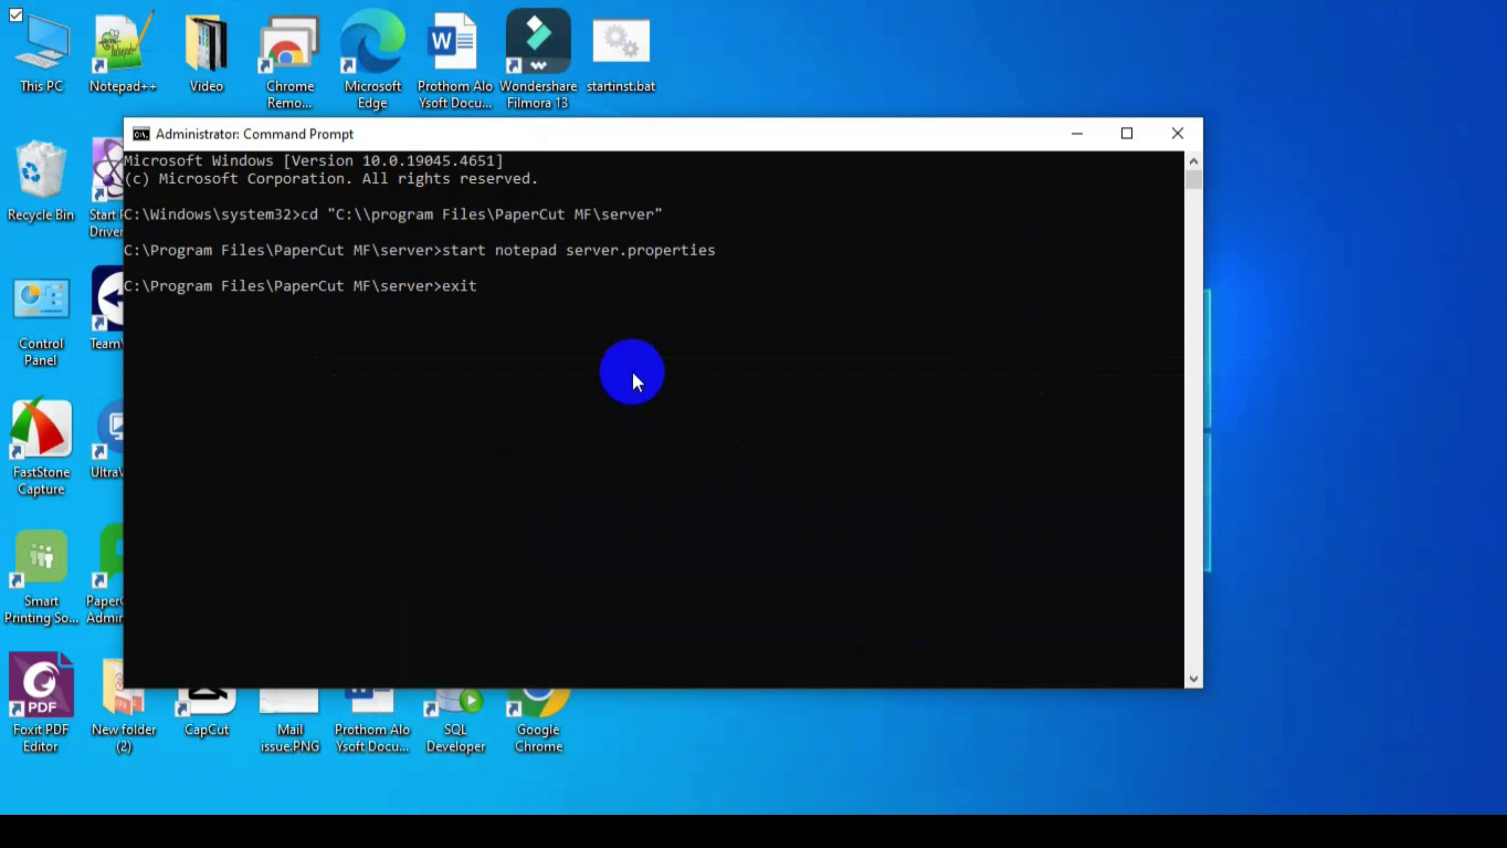
key(Return)
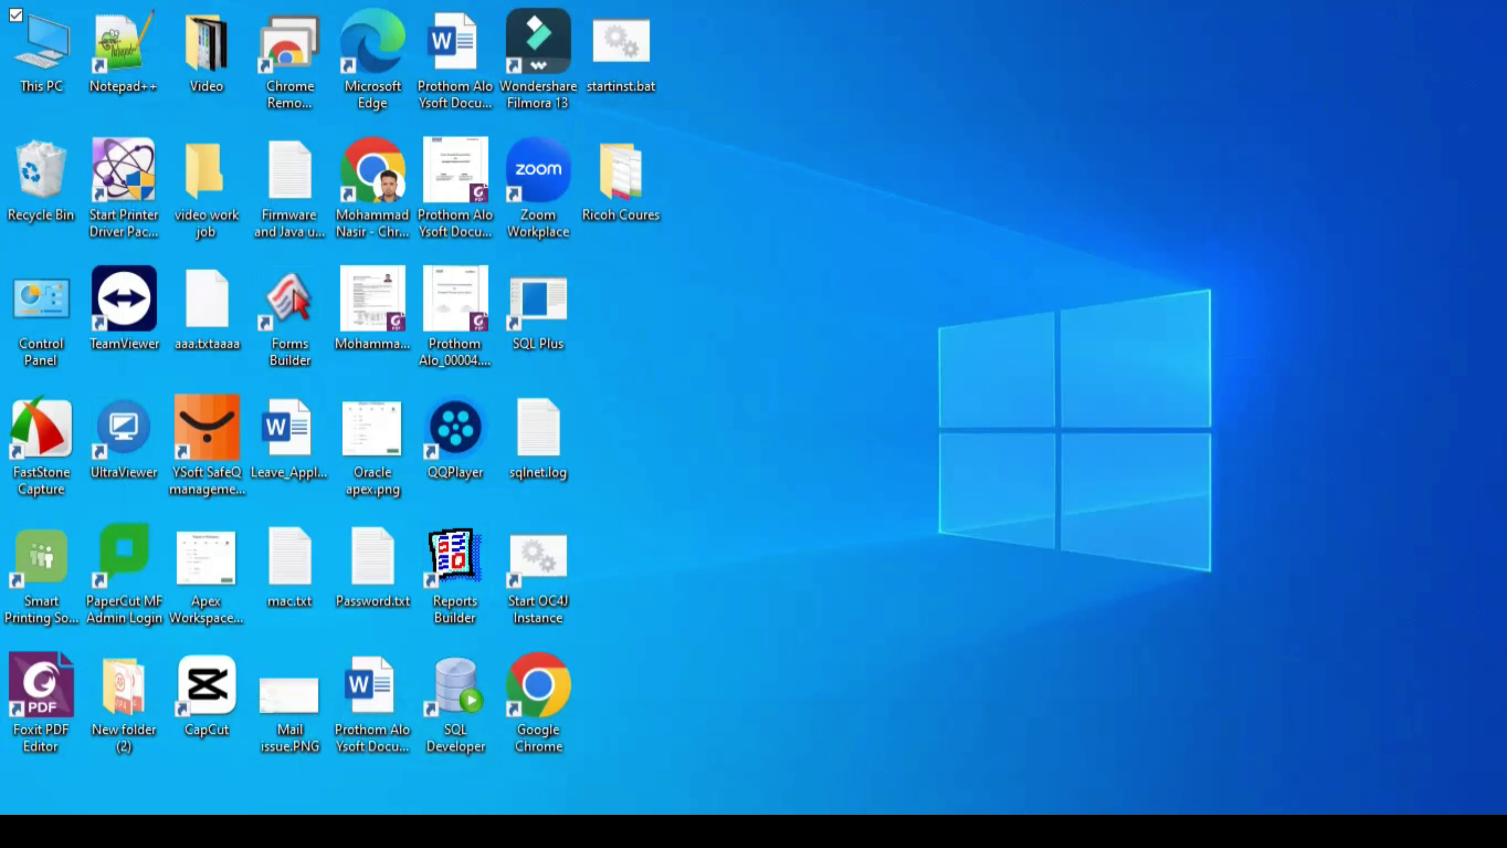
key(super)
text(cmd)
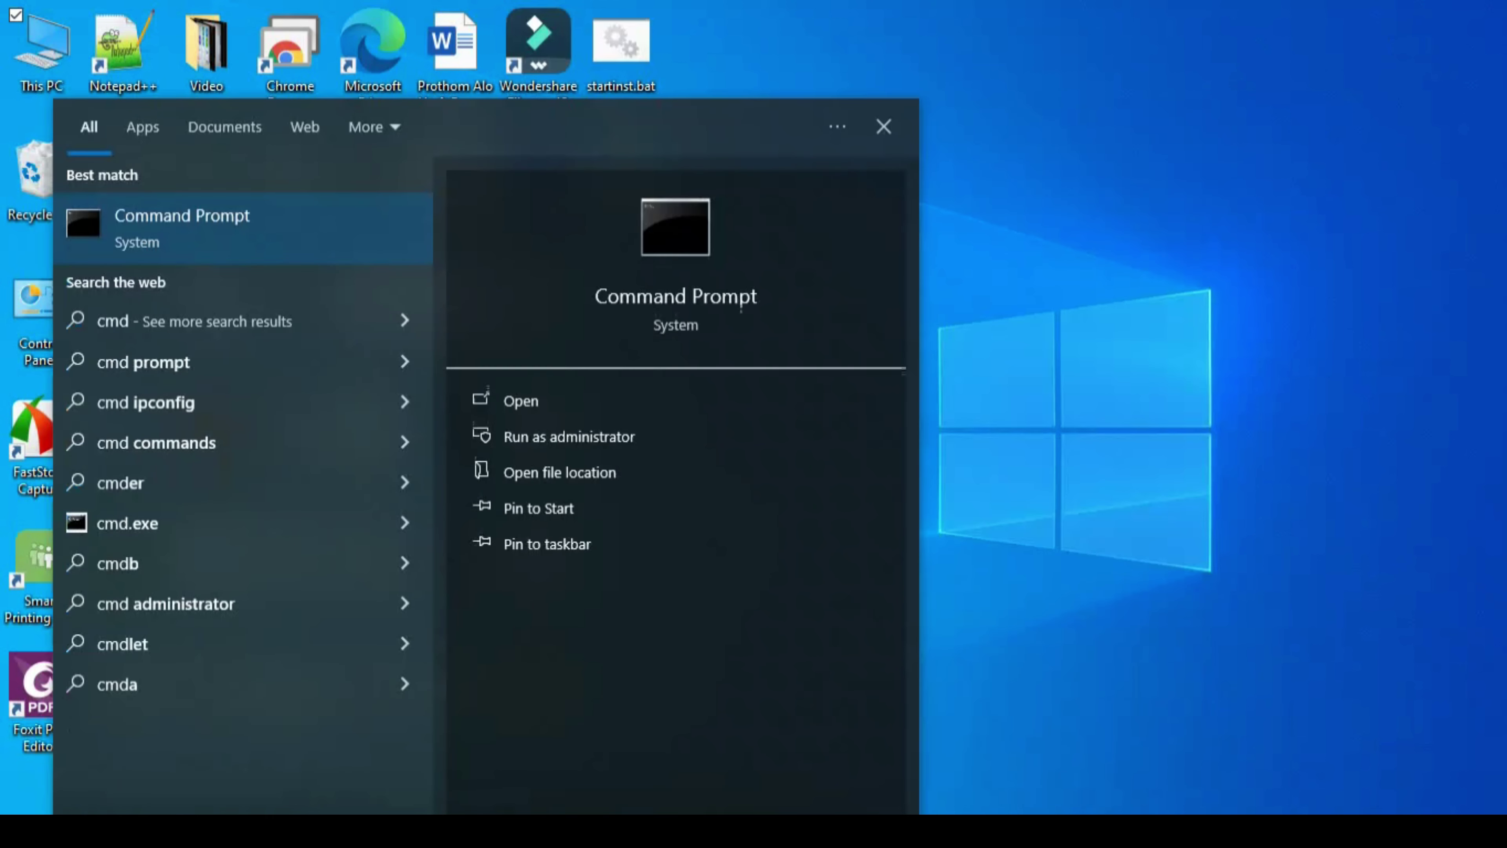
right_click(233, 234)
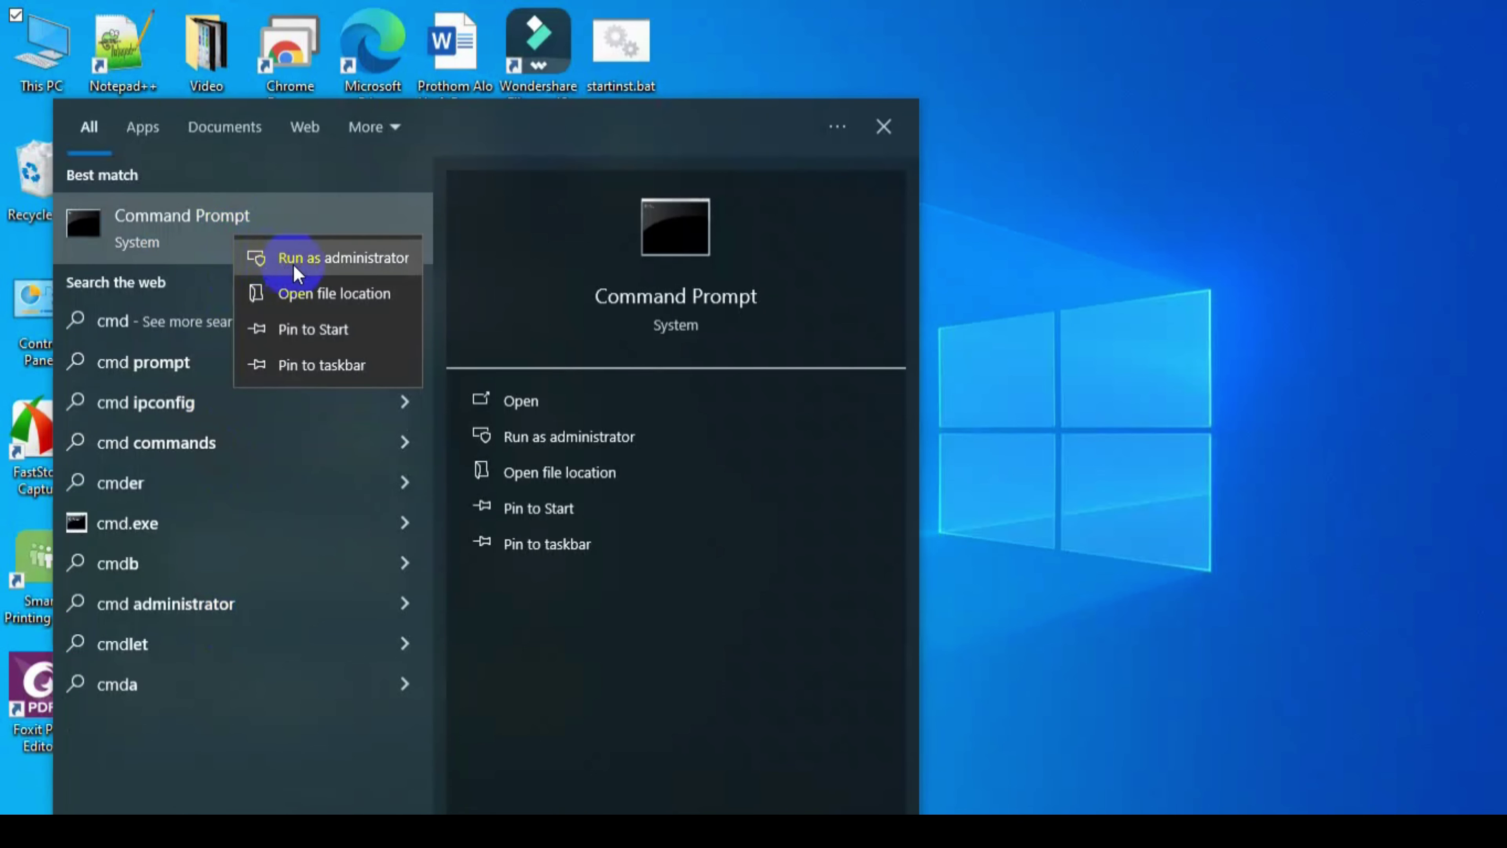
click(299, 255)
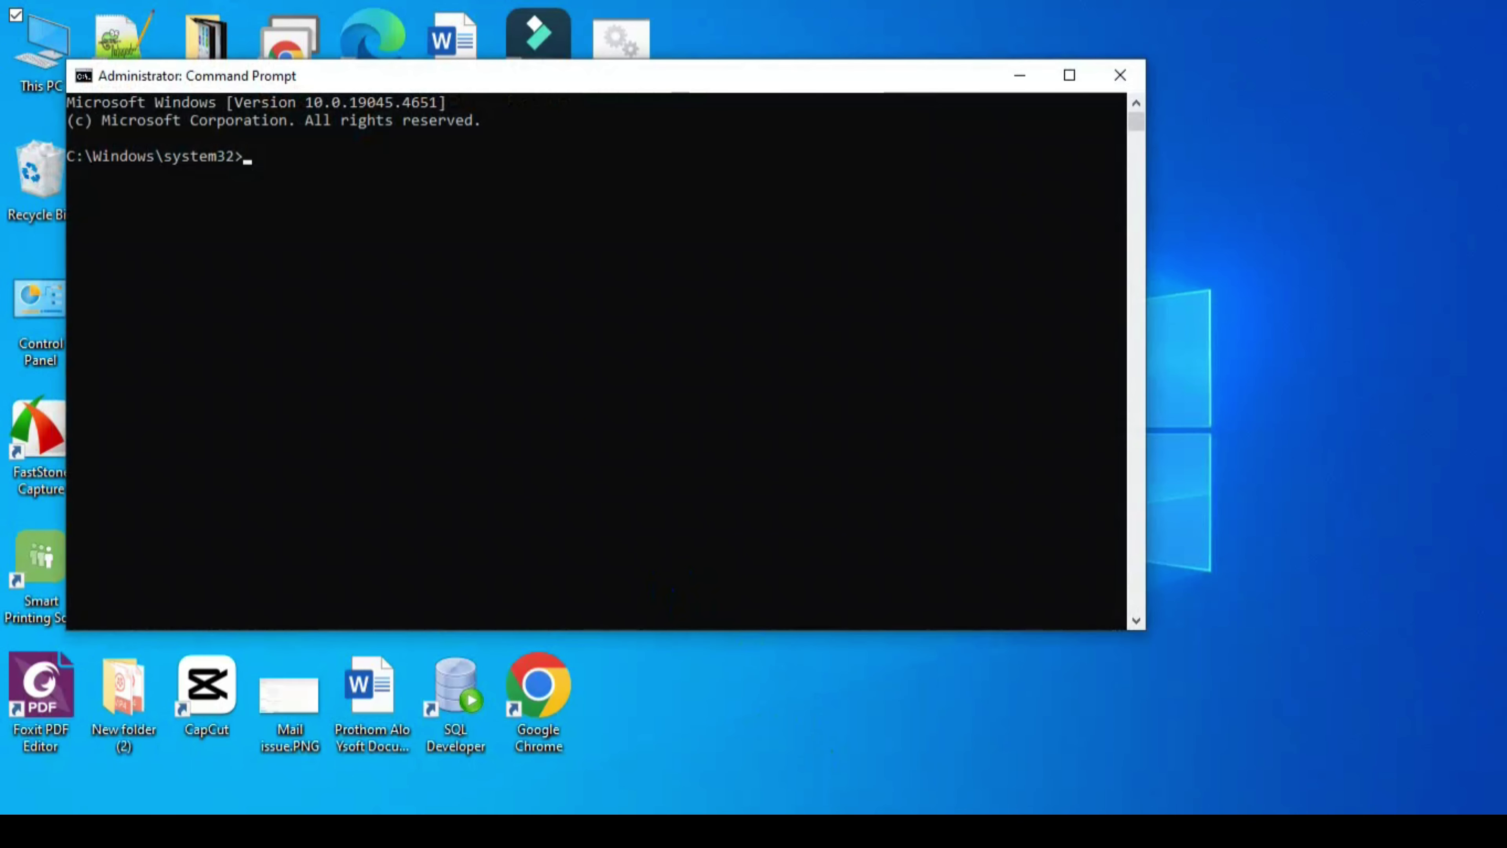
- Change the console to the server's bin\win folder using the cd command from the notes
mouse_move(833, 831)
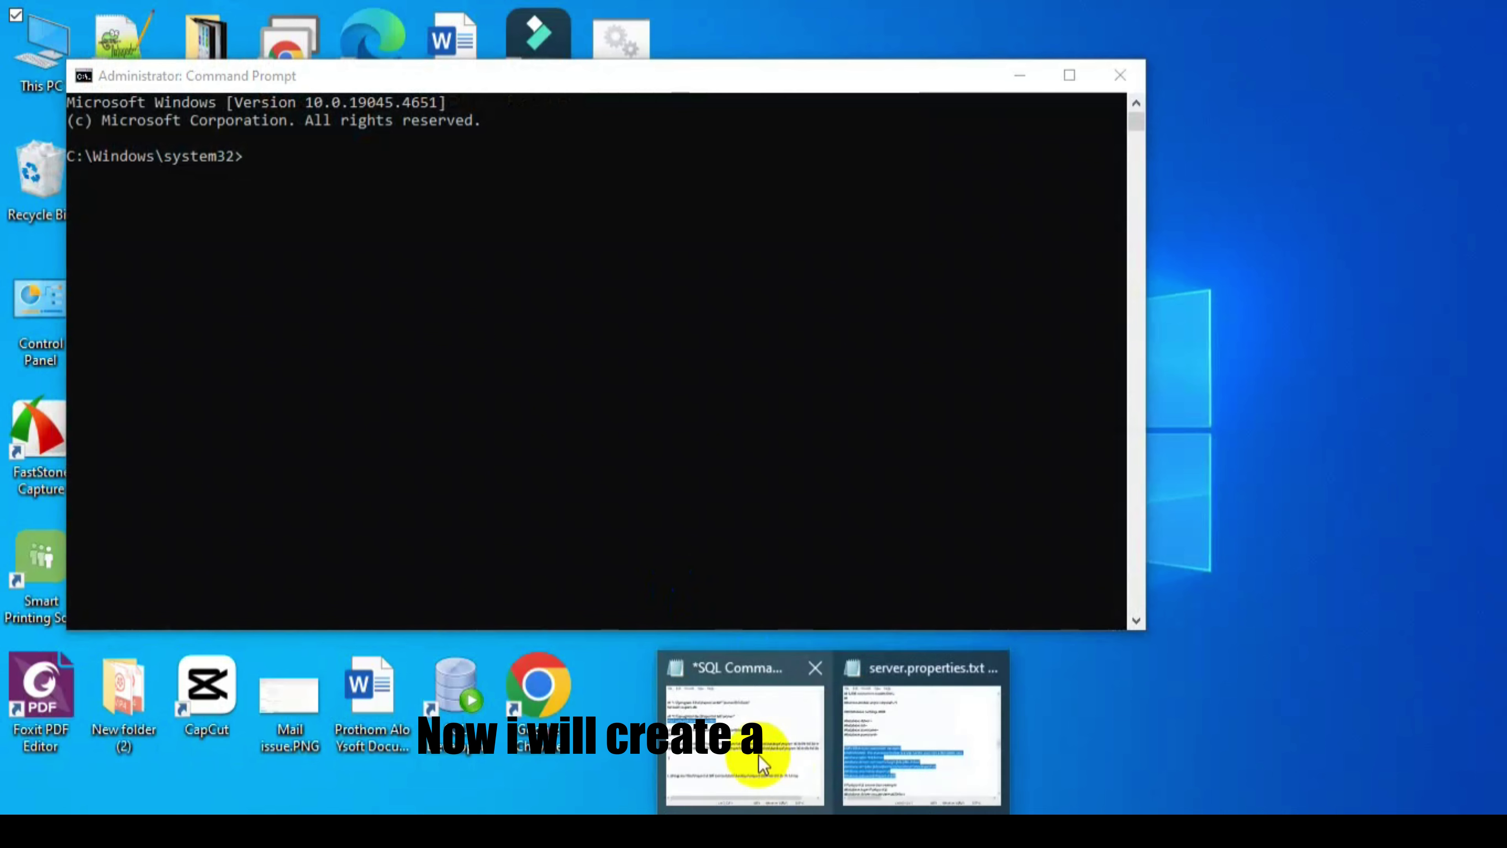
click(754, 753)
drag(795, 277, 433, 277)
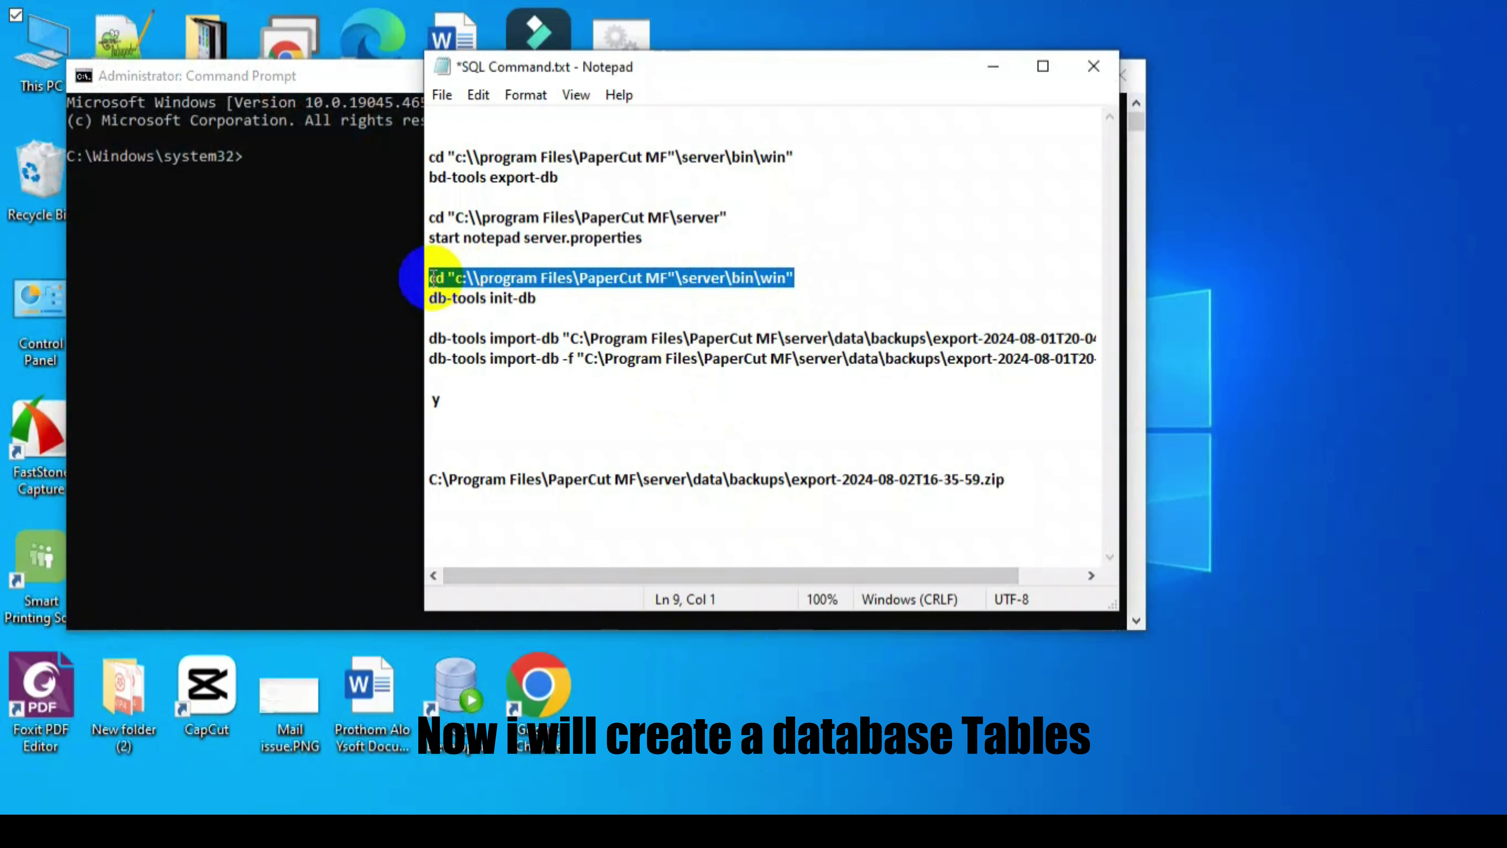
click(276, 185)
text(cd "c:\\program Files\PaperCut MF"\server\bin\win")
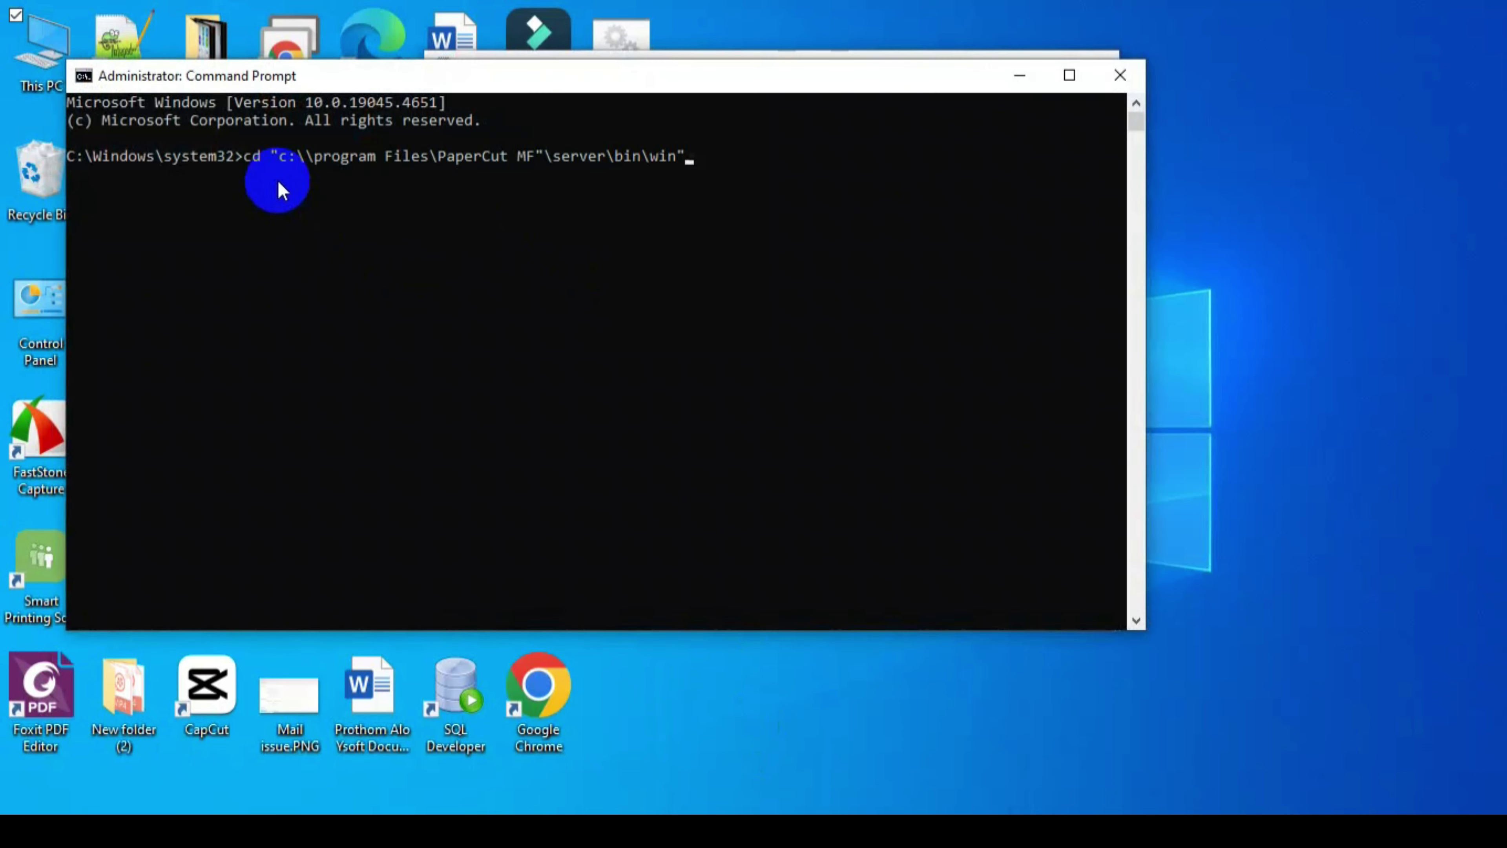
key(Return)
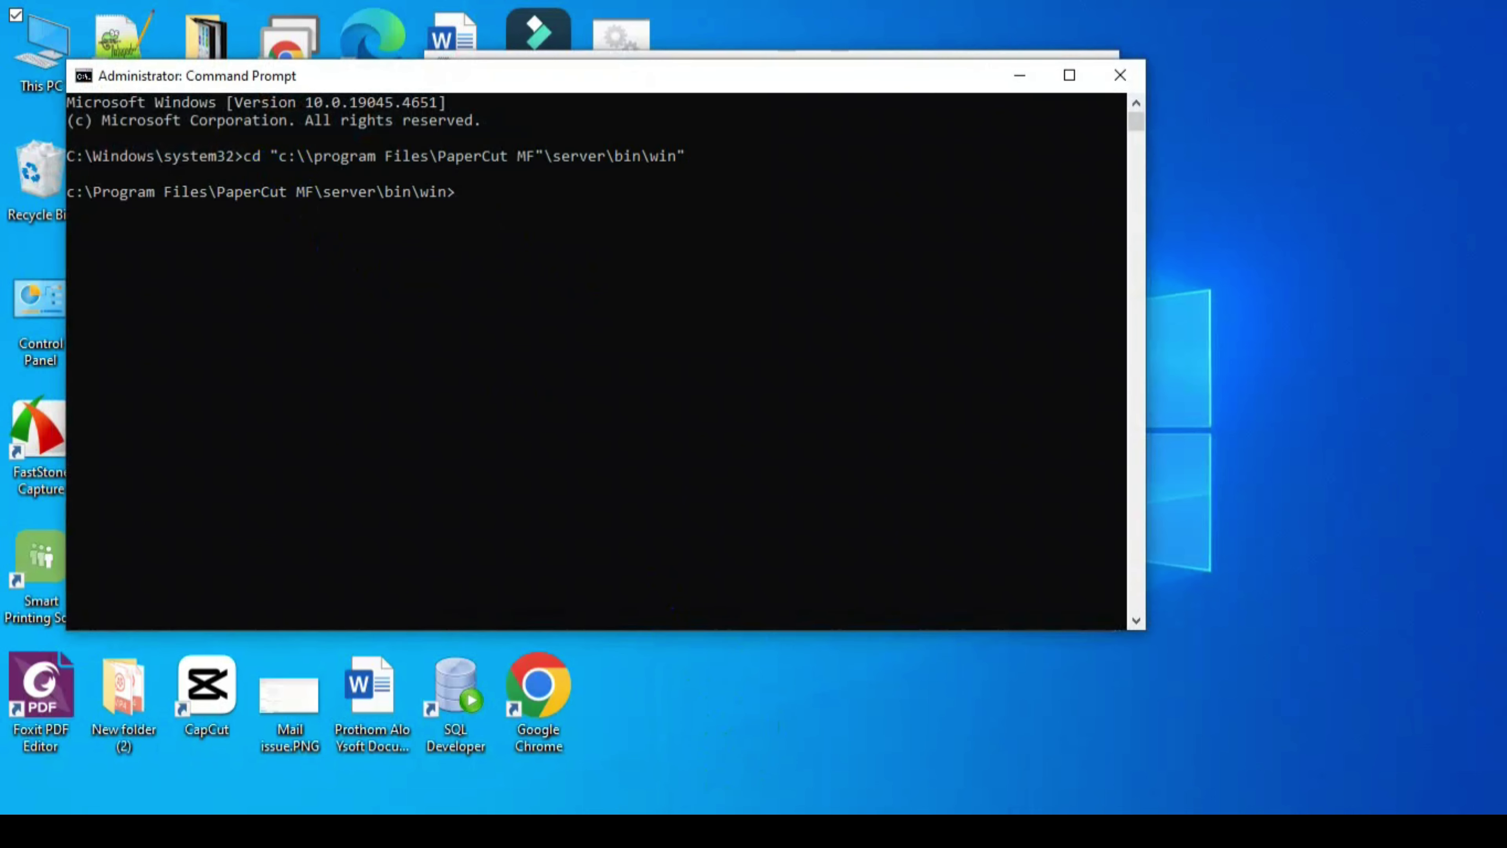
- Run db-tools init-db to create the PaperCut tables in the SQL Server database
click(807, 798)
click(775, 783)
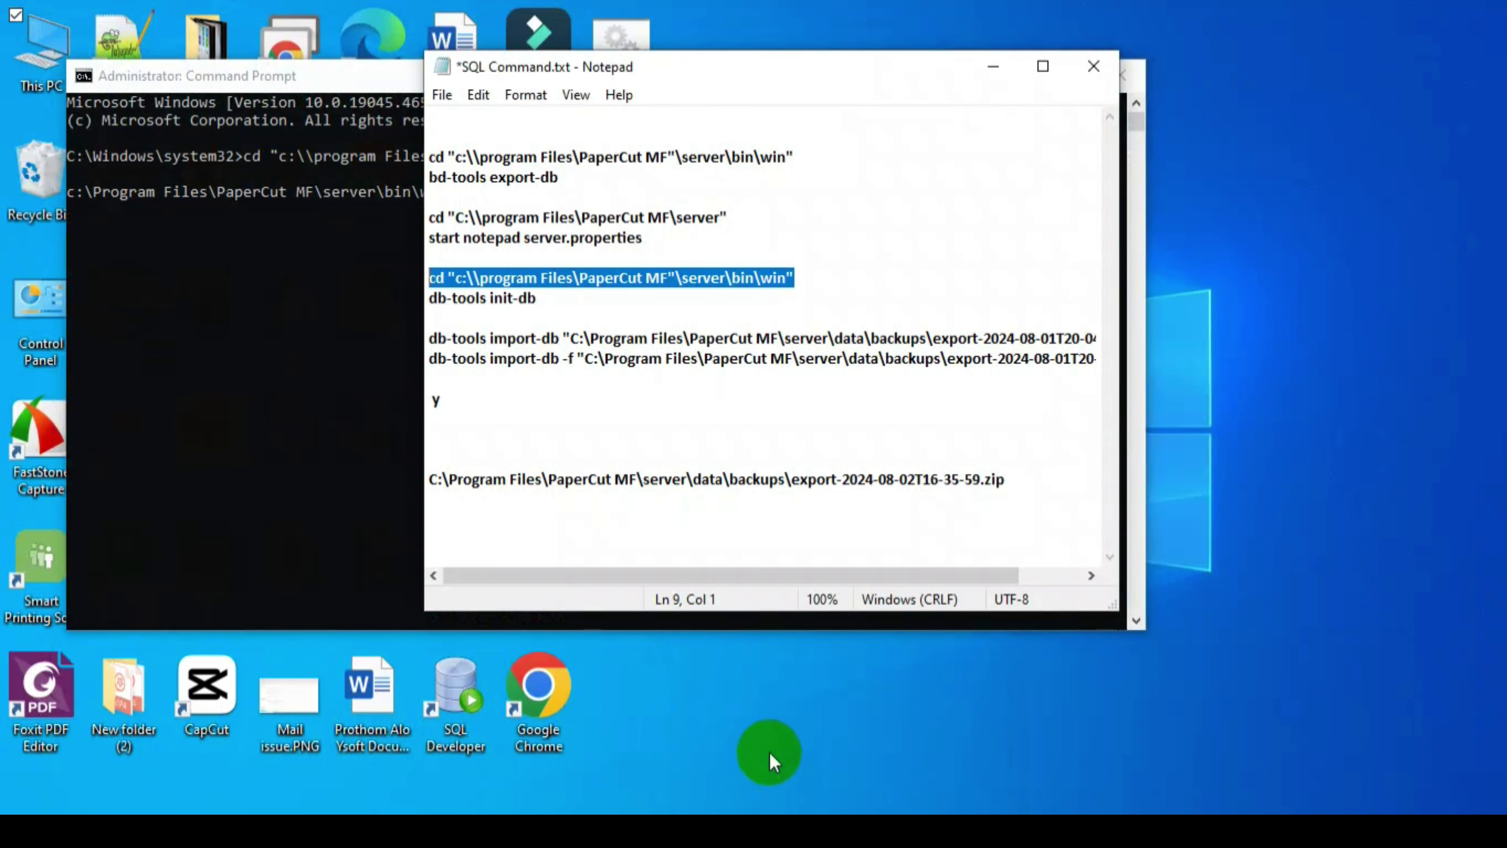
drag(537, 299, 435, 307)
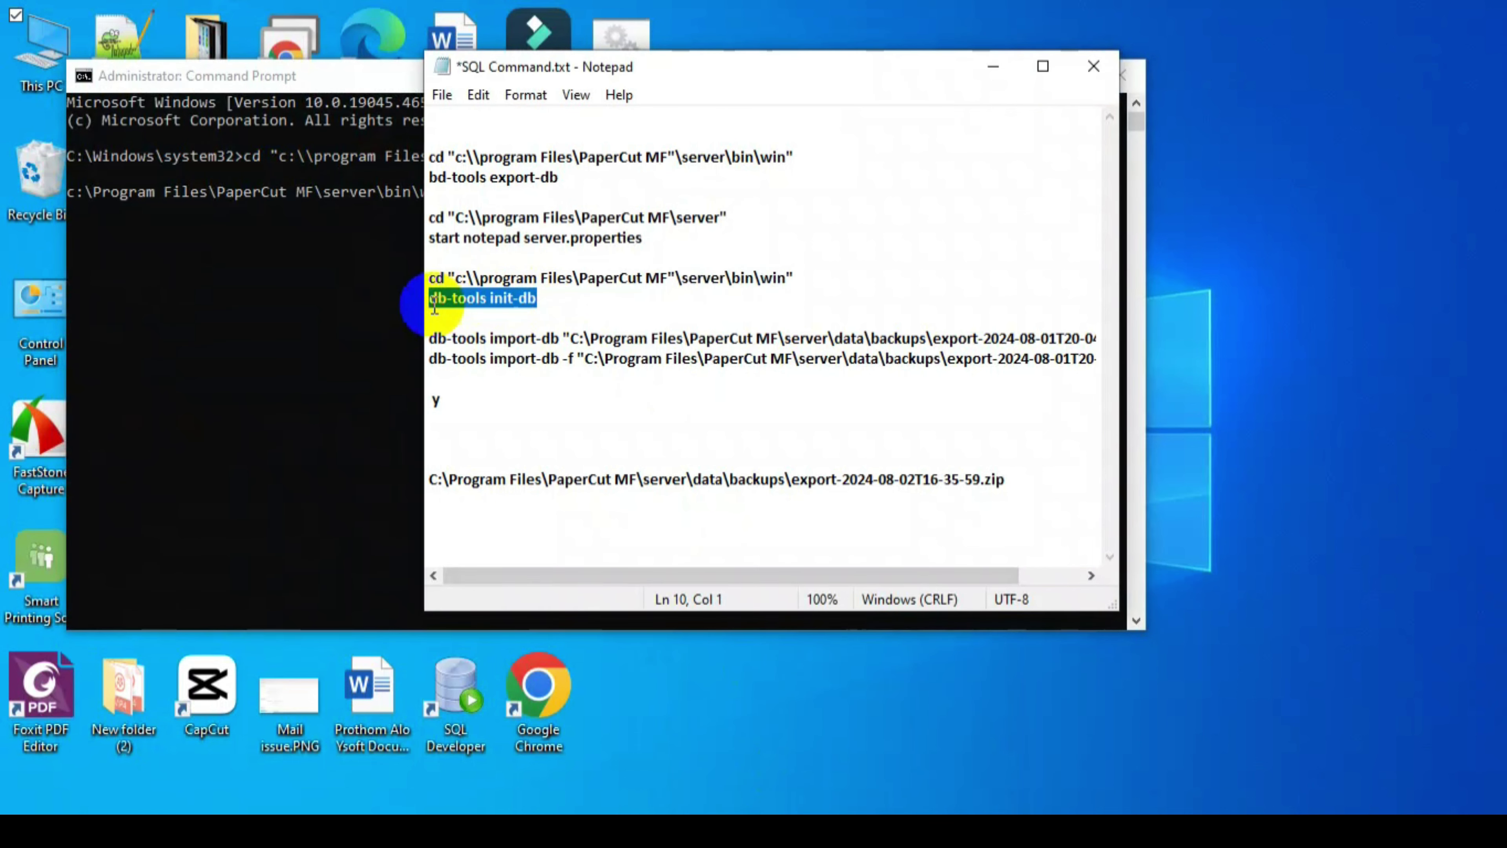
click(363, 263)
right_click(472, 194)
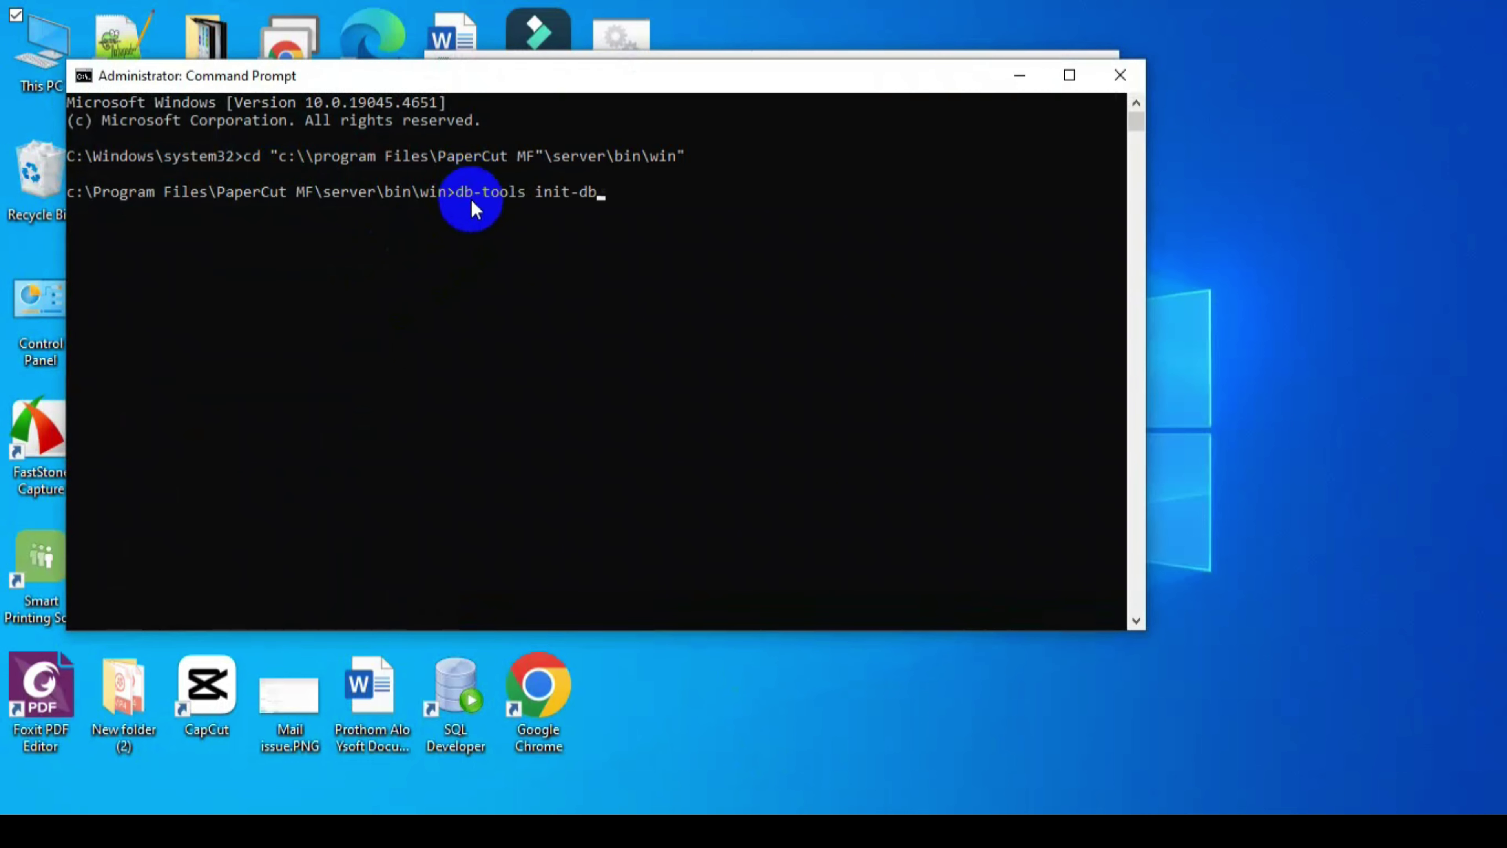
key(Return)
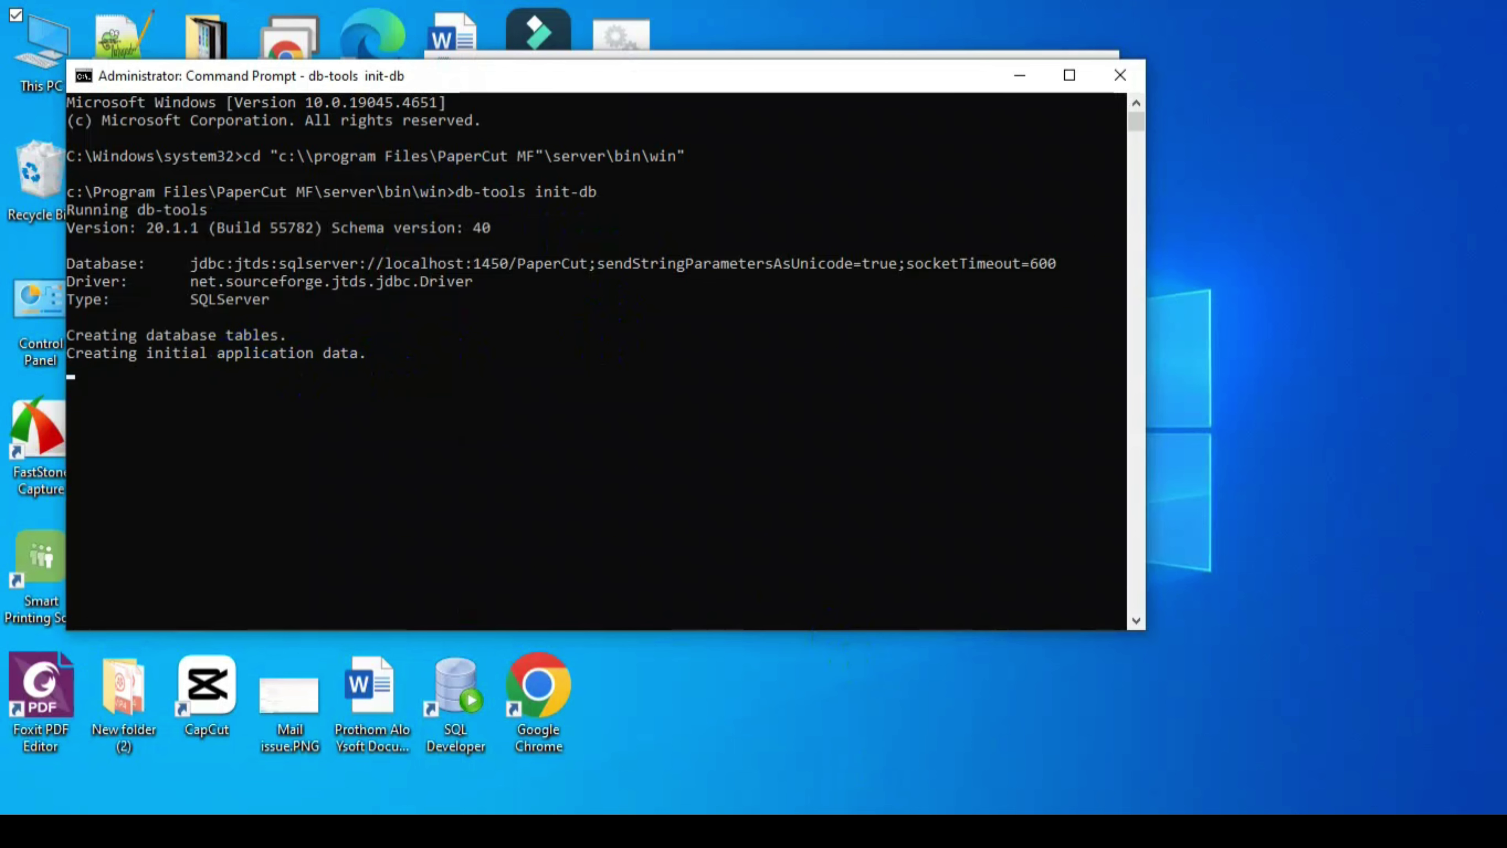
click(833, 831)
click(778, 749)
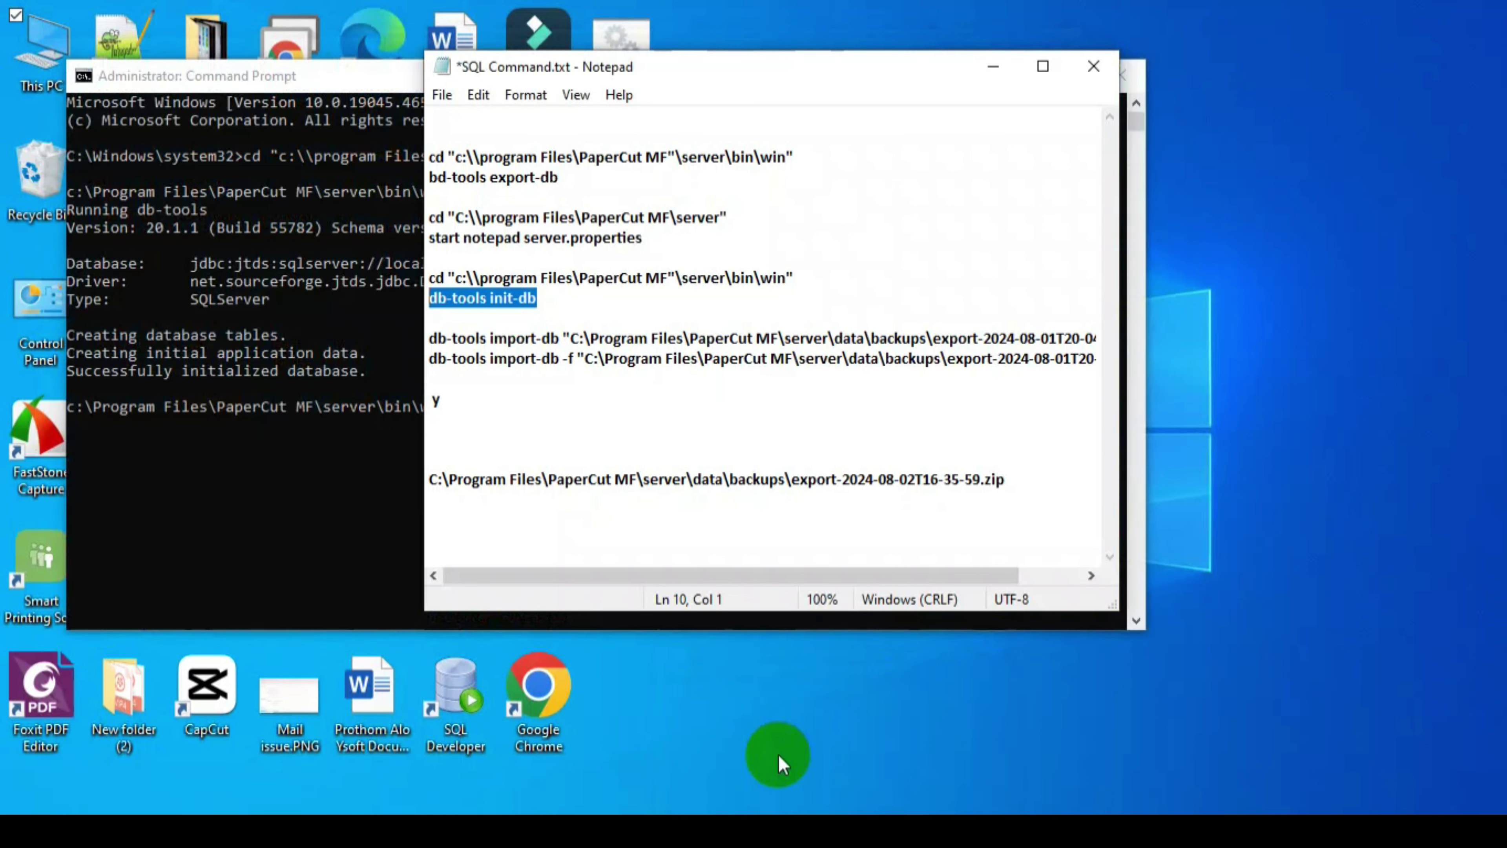
- Copy 'db-tools import-db' from line 12 of the maximized notes to the console prompt
click(1043, 74)
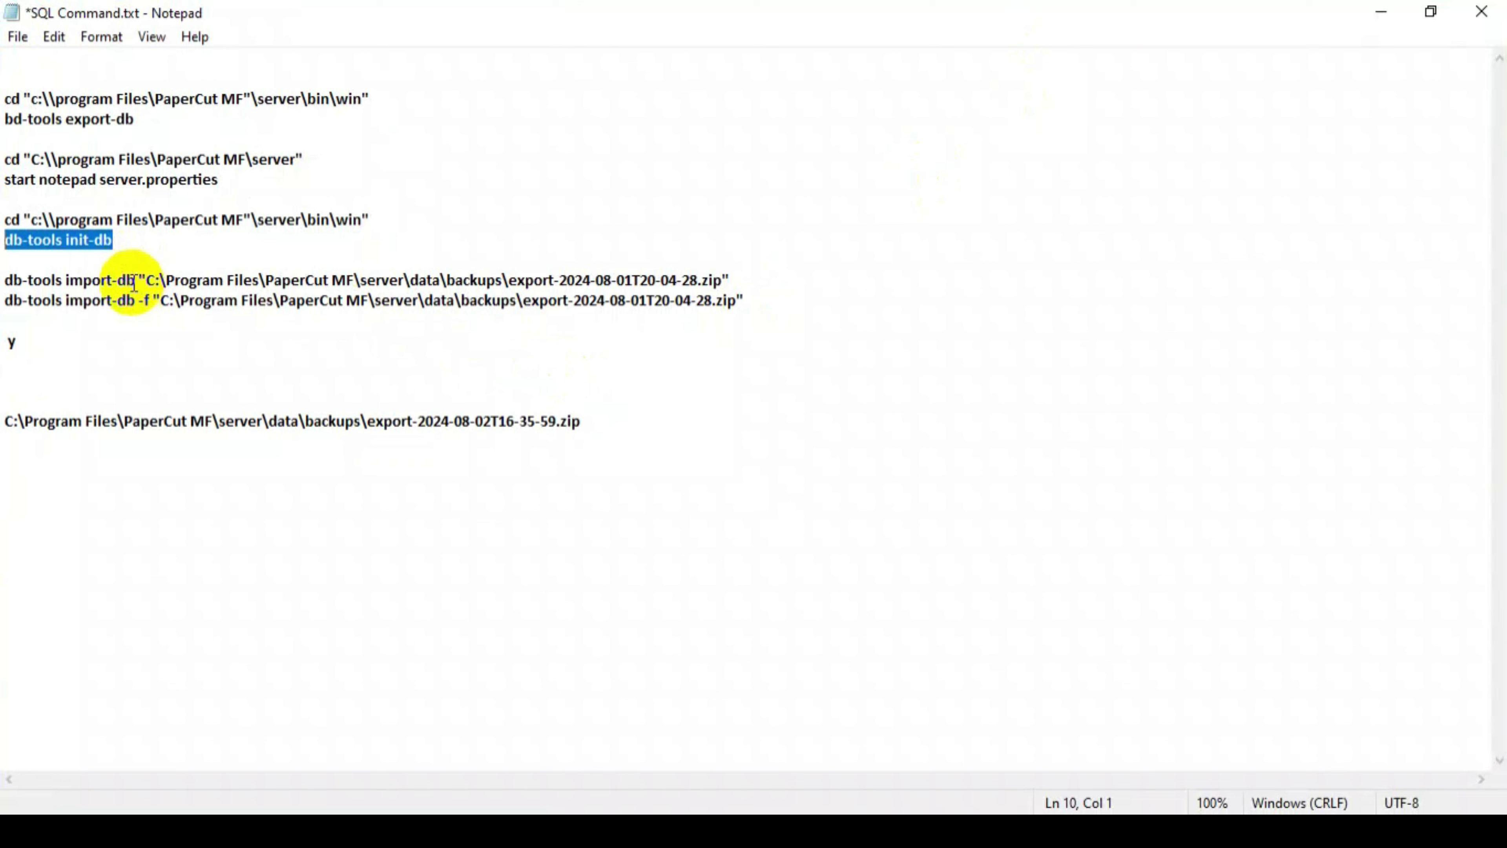
click(135, 280)
drag(134, 280, 7, 280)
key(super+c)
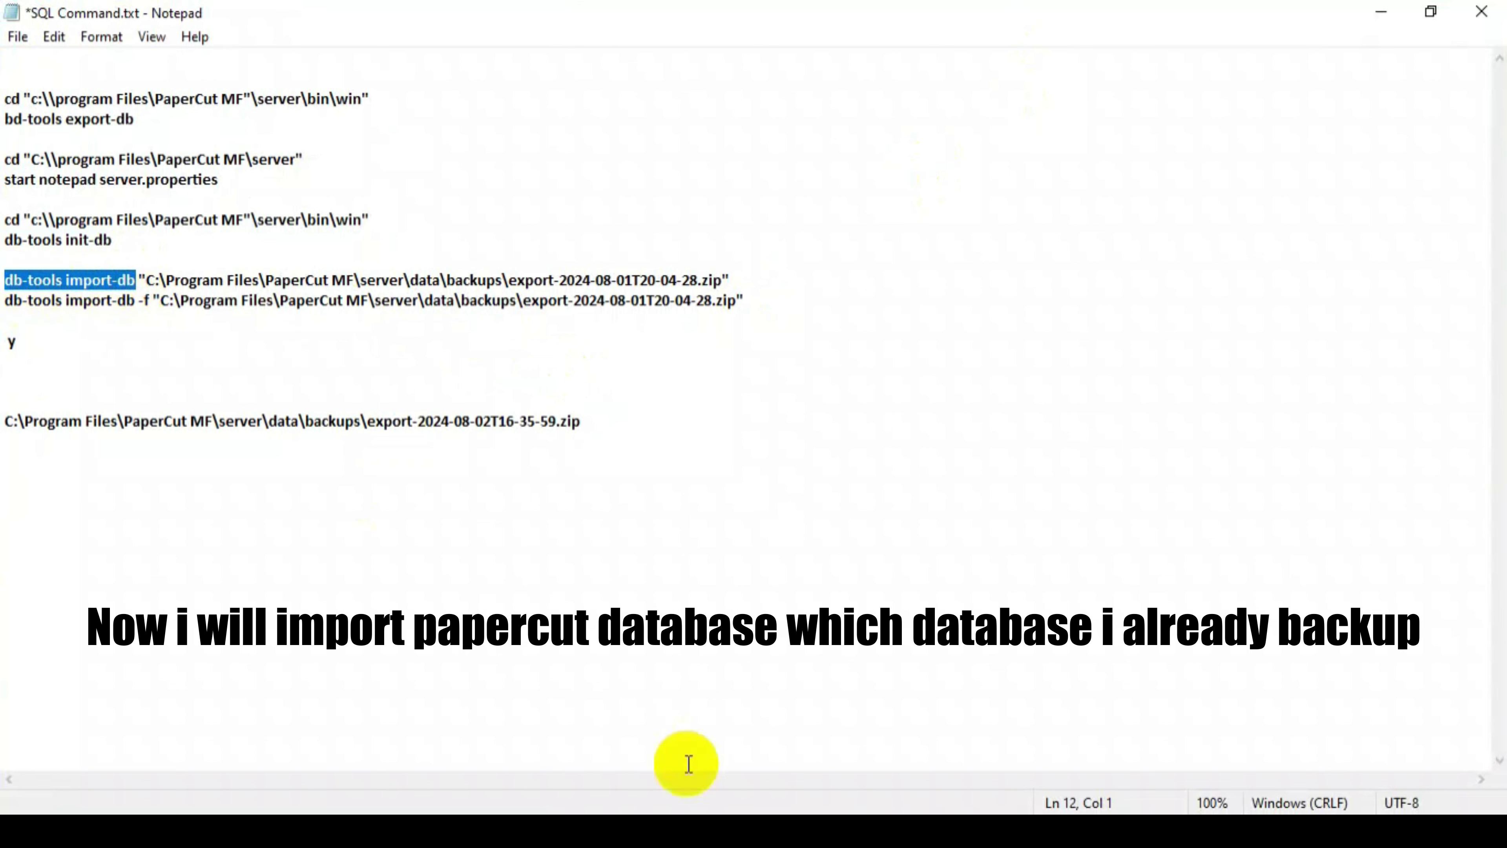
click(920, 772)
right_click(498, 420)
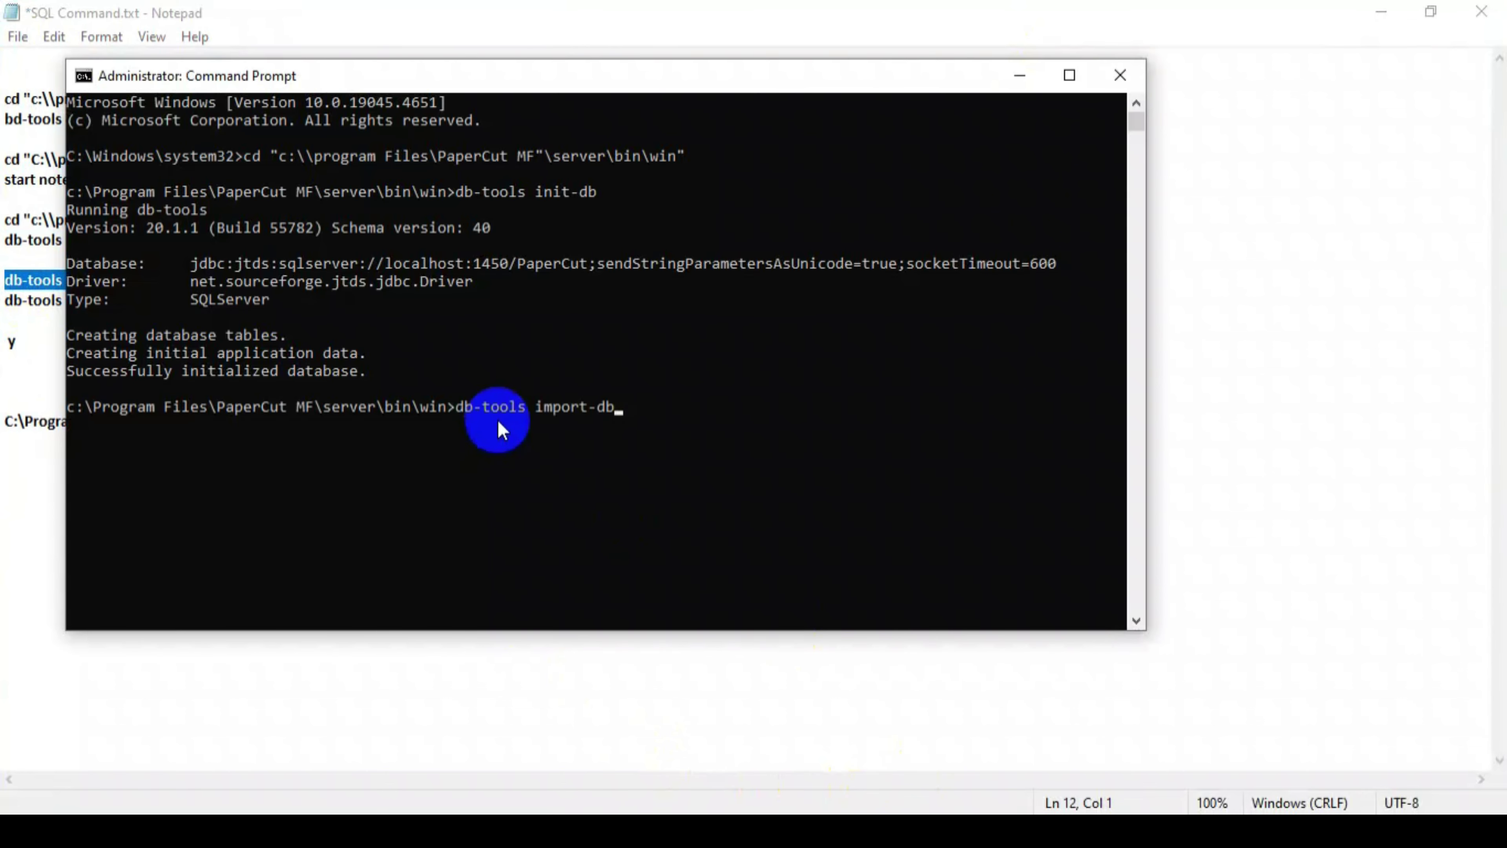
- Replace the first import-db line's old backup path with the export-2024-08-02T16-35-59.zip path
click(249, 653)
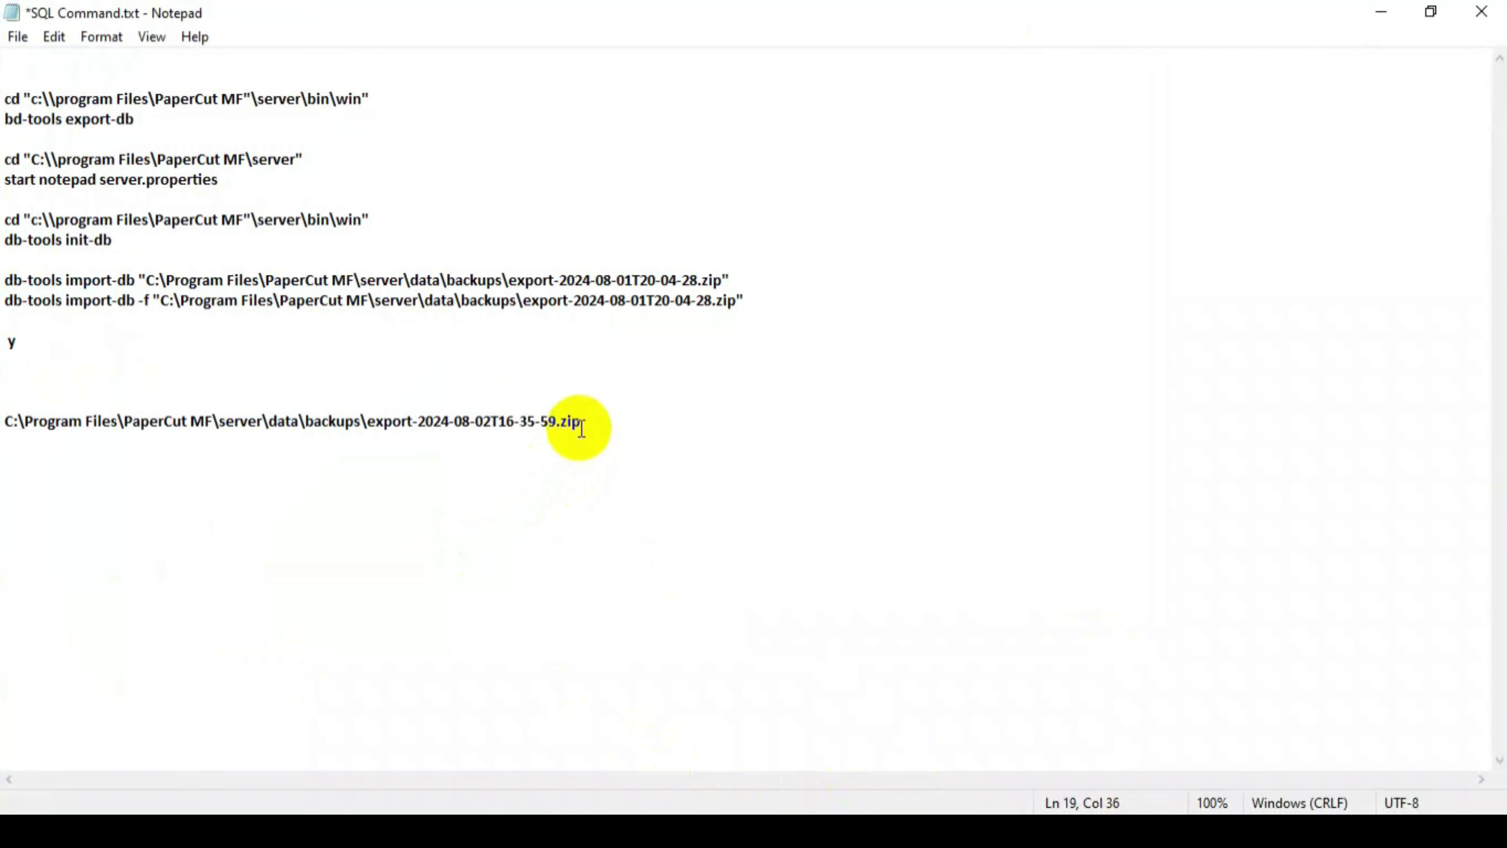
drag(580, 421, 3, 415)
key(ctrl+c)
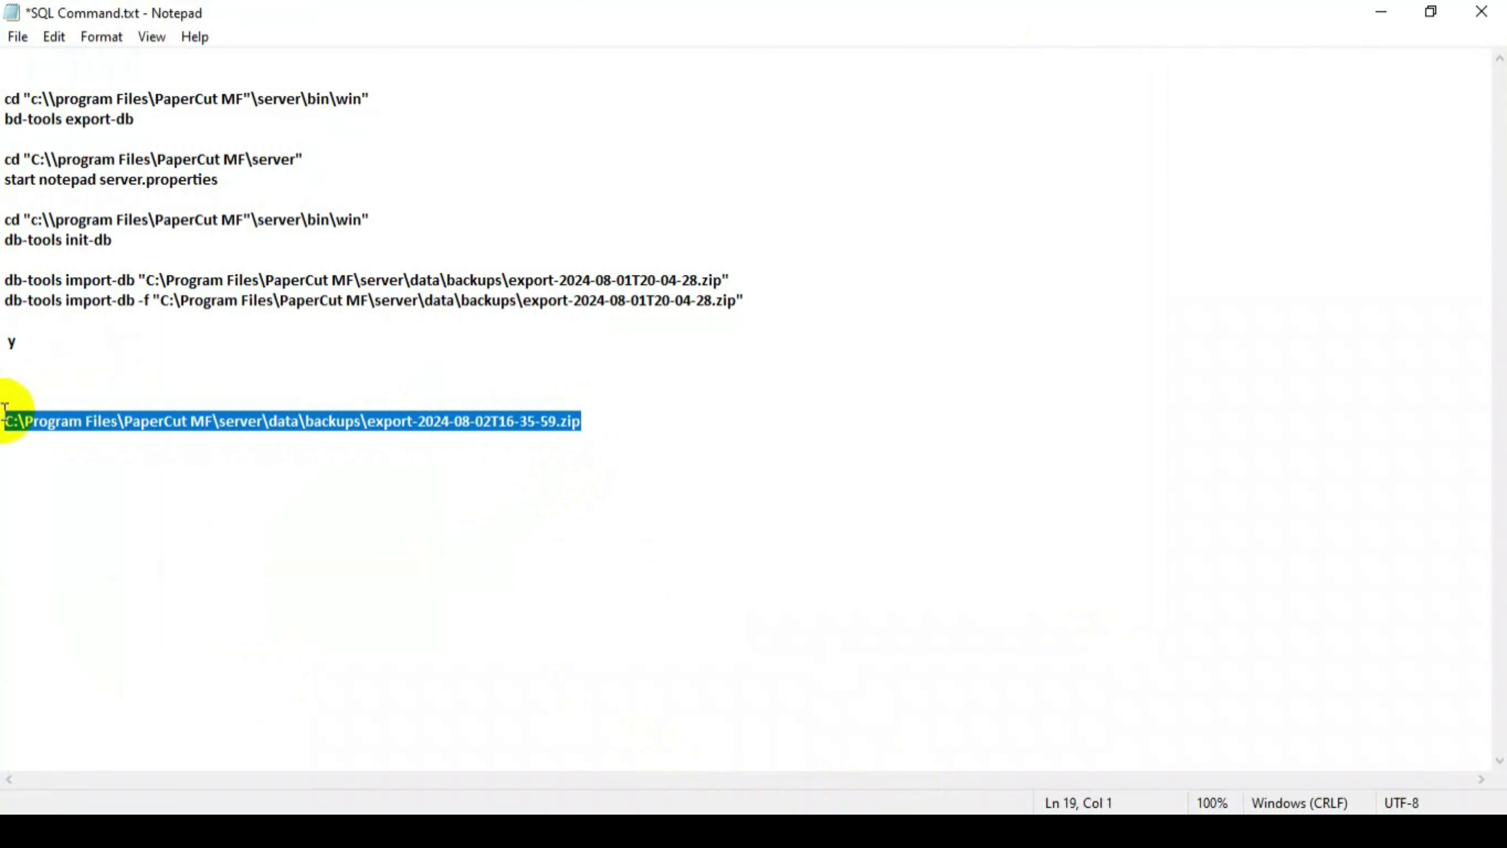
drag(149, 274, 723, 278)
key(ctrl+v)
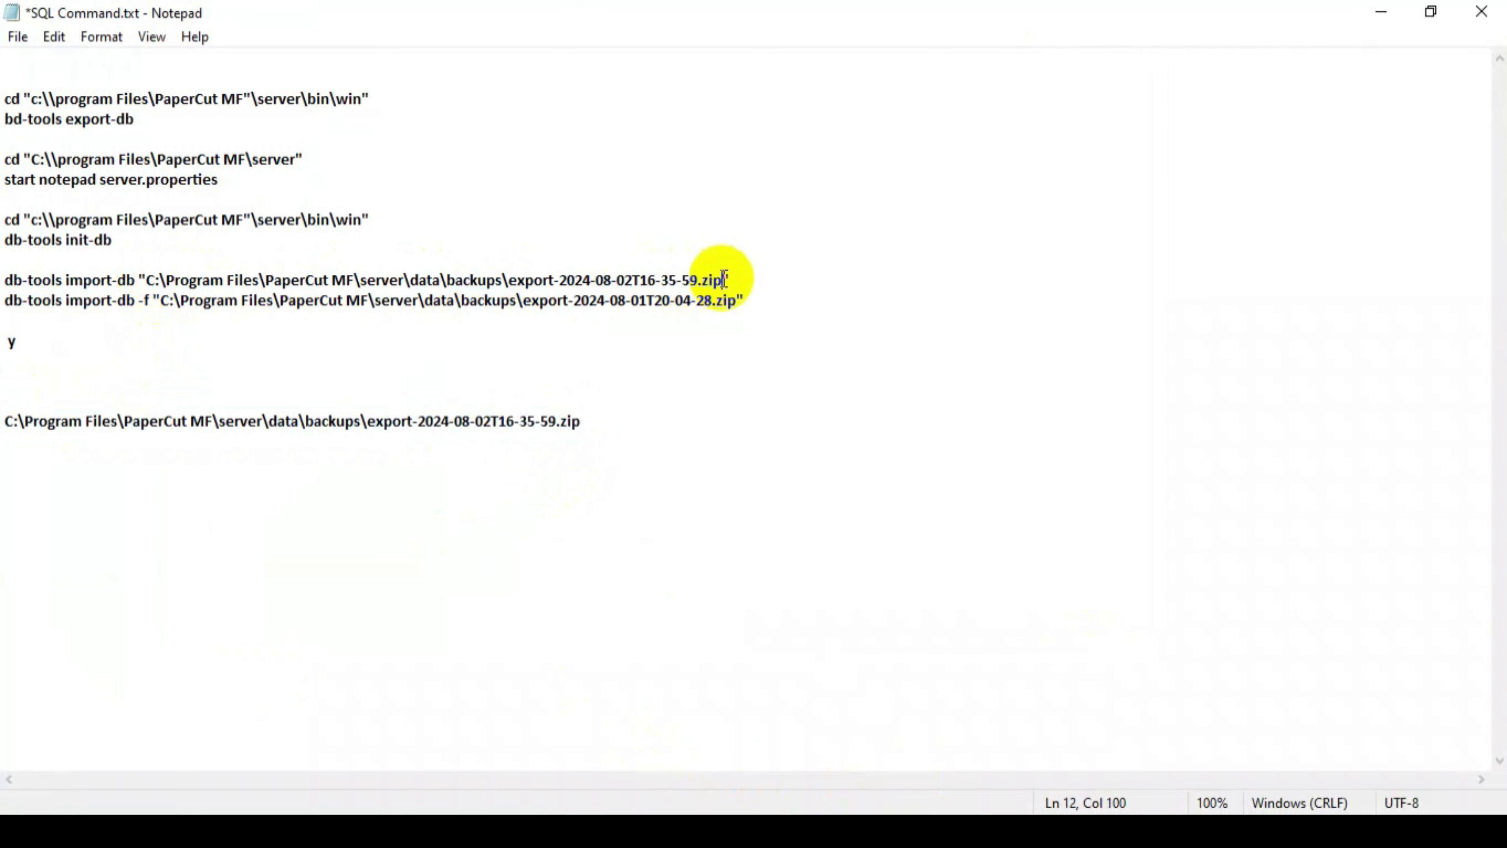